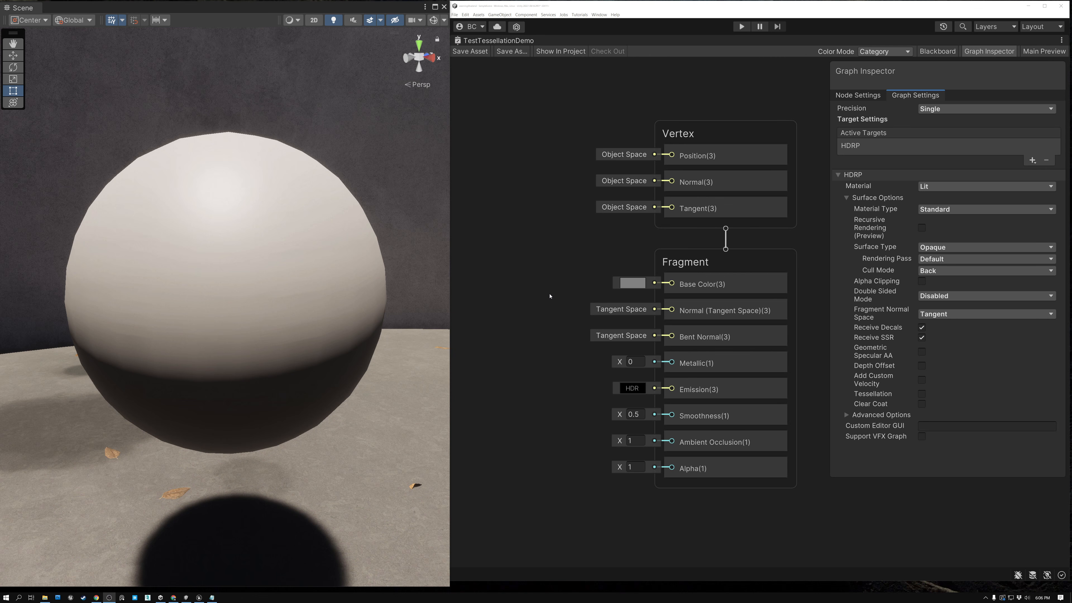
Step: Enable Tessellation in the HDRP surface options and select the Tessellation Factor block in the Vertex stack
left_click(527, 283)
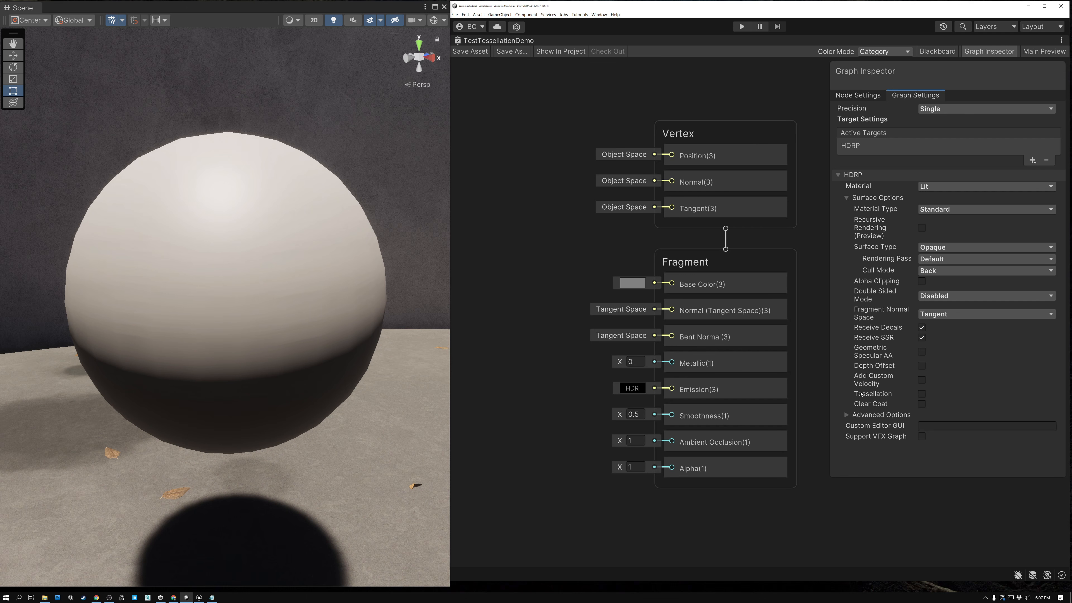
left_click(921, 394)
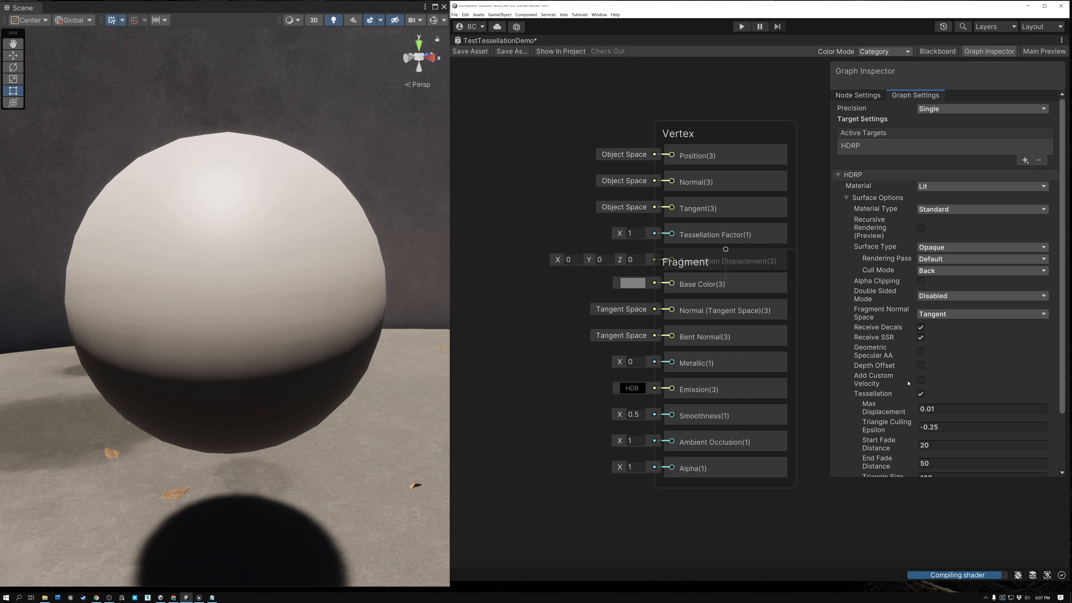
left_click(685, 131)
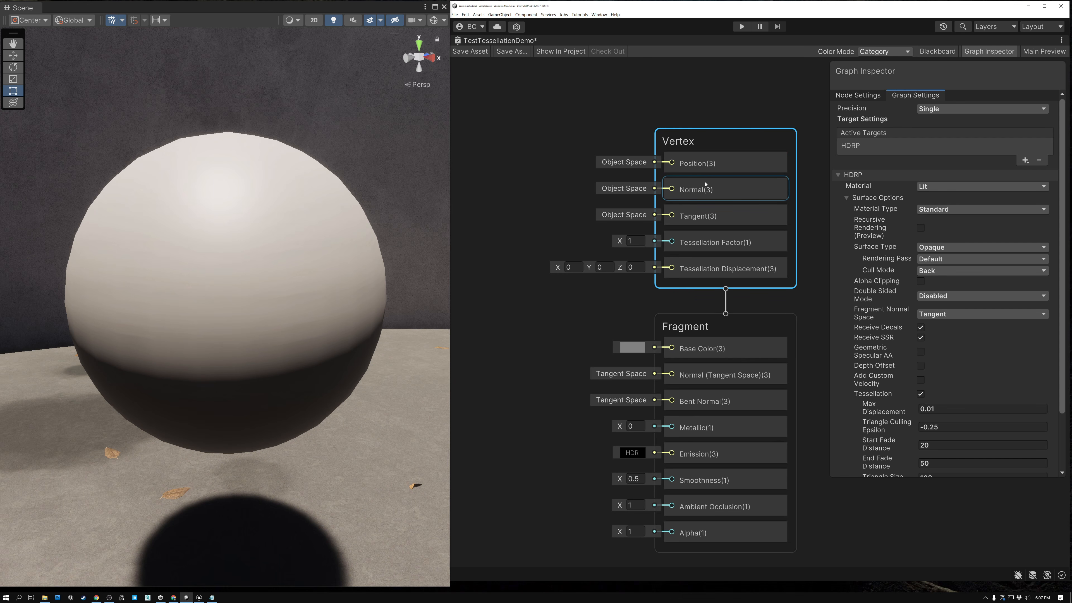
left_click(699, 244)
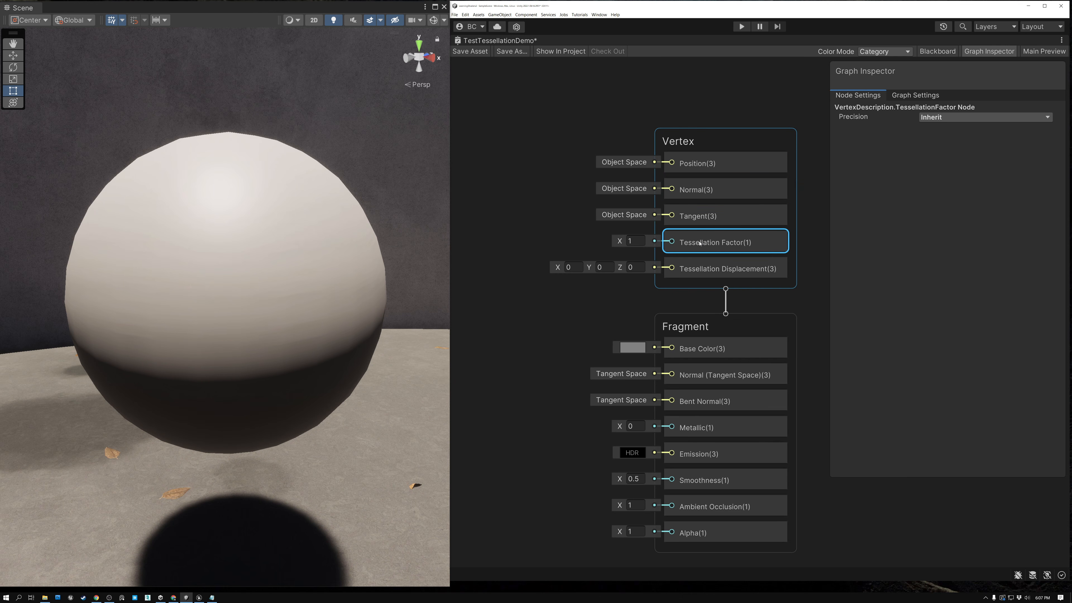
left_click(700, 270)
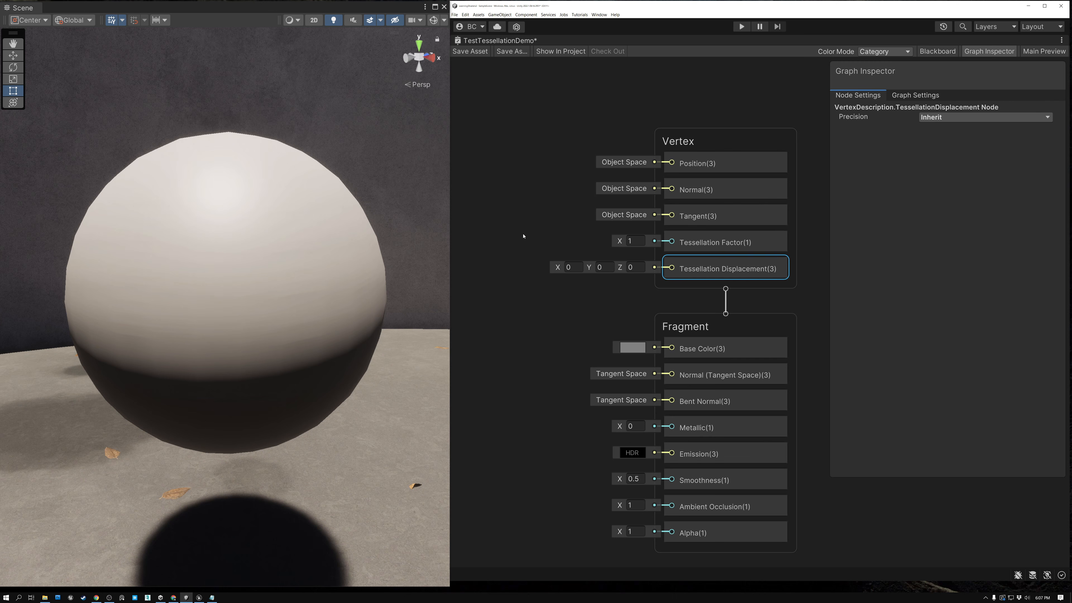
left_click(700, 242)
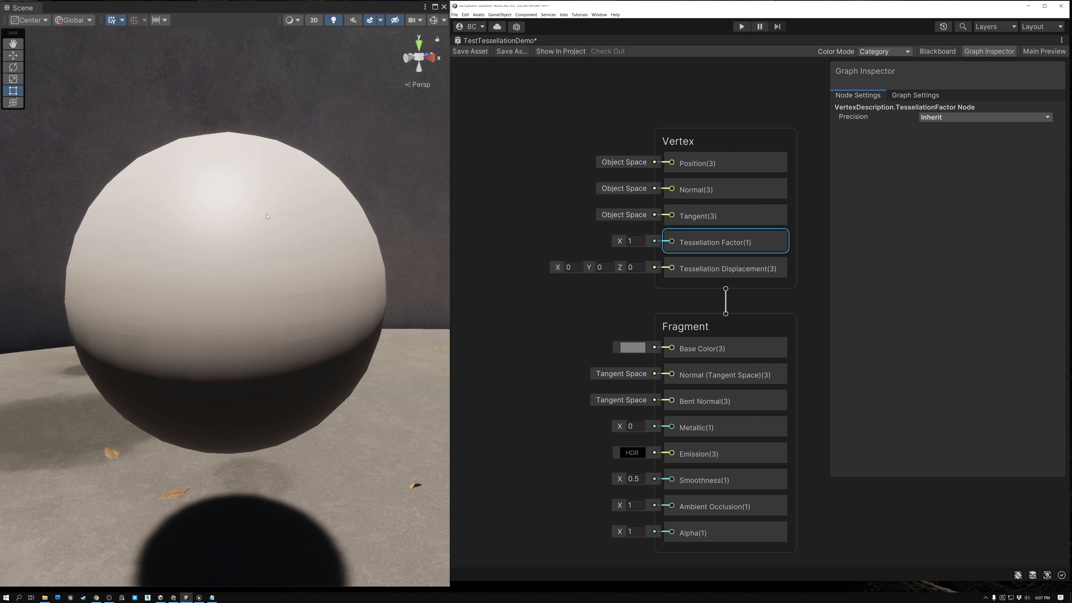
Step: Switch the Scene view's shading mode to Wireframe to show the sphere's triangles
left_click(291, 20)
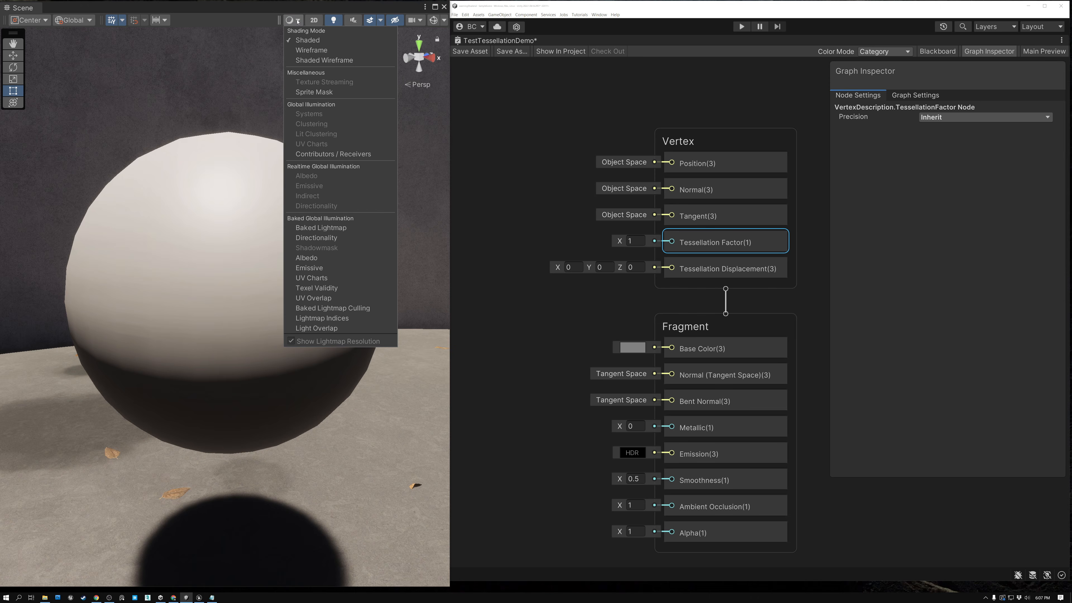
left_click(311, 50)
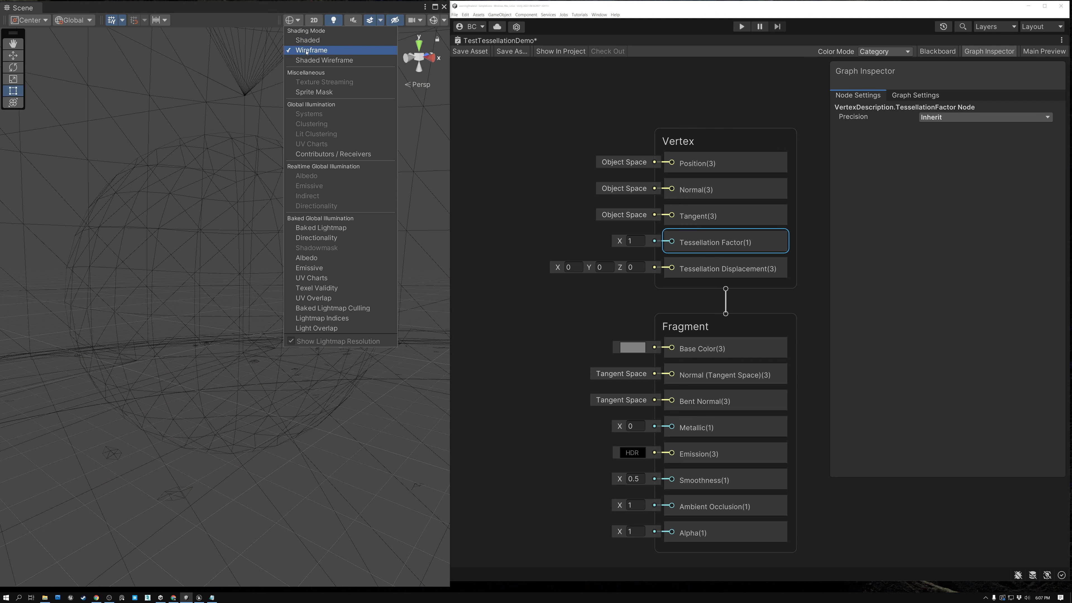
mouse_move(231, 243)
left_mouse_down("alt")
mouse_move(203, 259)
mouse_move(263, 264)
mouse_move(328, 242)
mouse_move(310, 226)
mouse_move(194, 249)
mouse_move(223, 268)
mouse_move(351, 253)
mouse_move(301, 268)
left_mouse_up("alt")
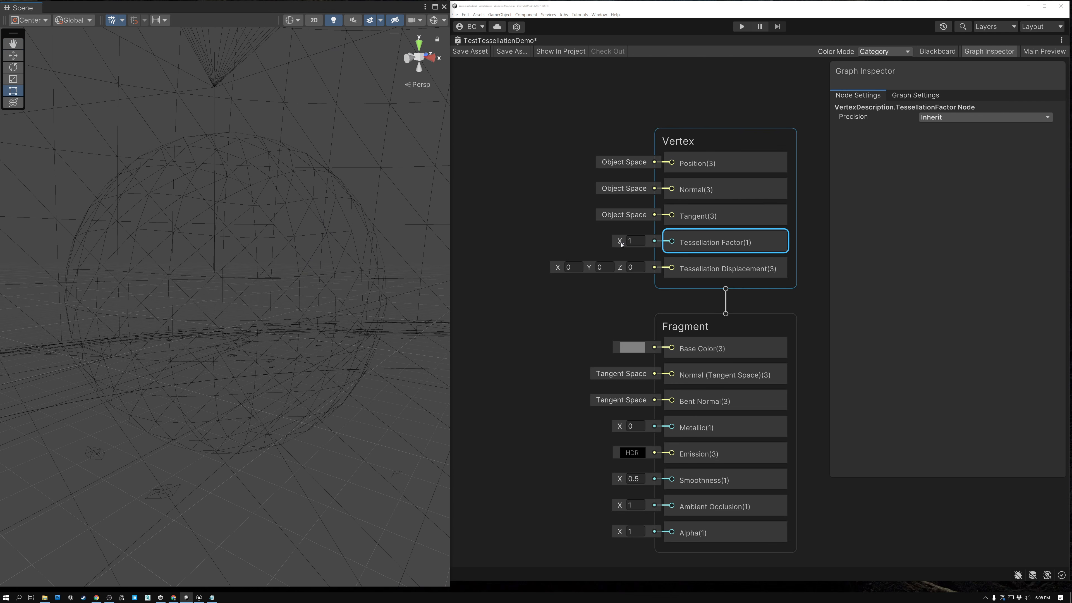
Step: Set the Tessellation Factor to 2, save the shader graph asset and inspect the sphere's wireframe up close
left_click(635, 244)
type("2")
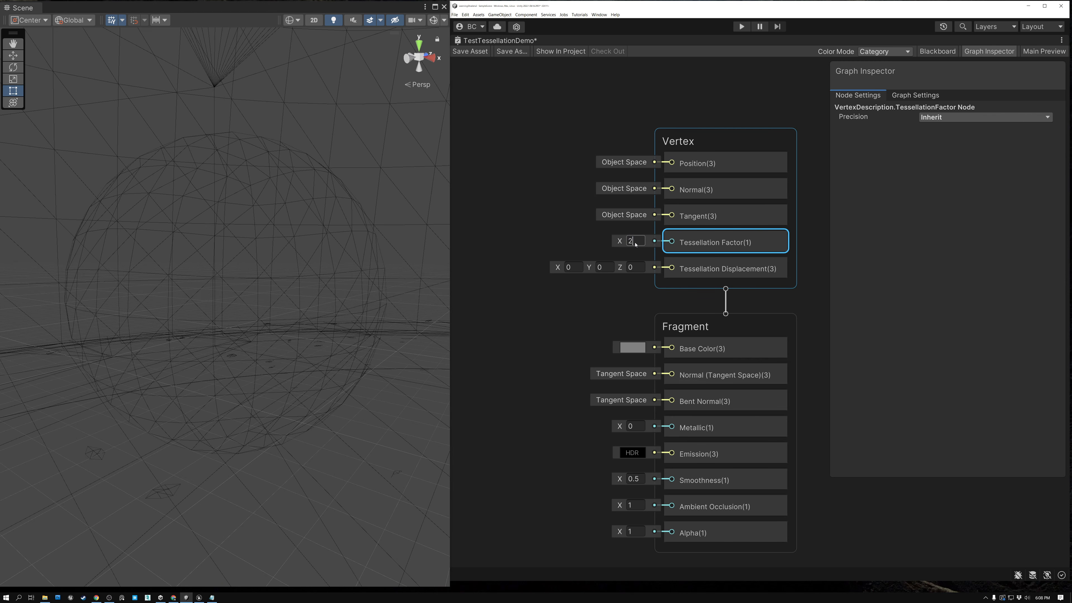
left_click(470, 51)
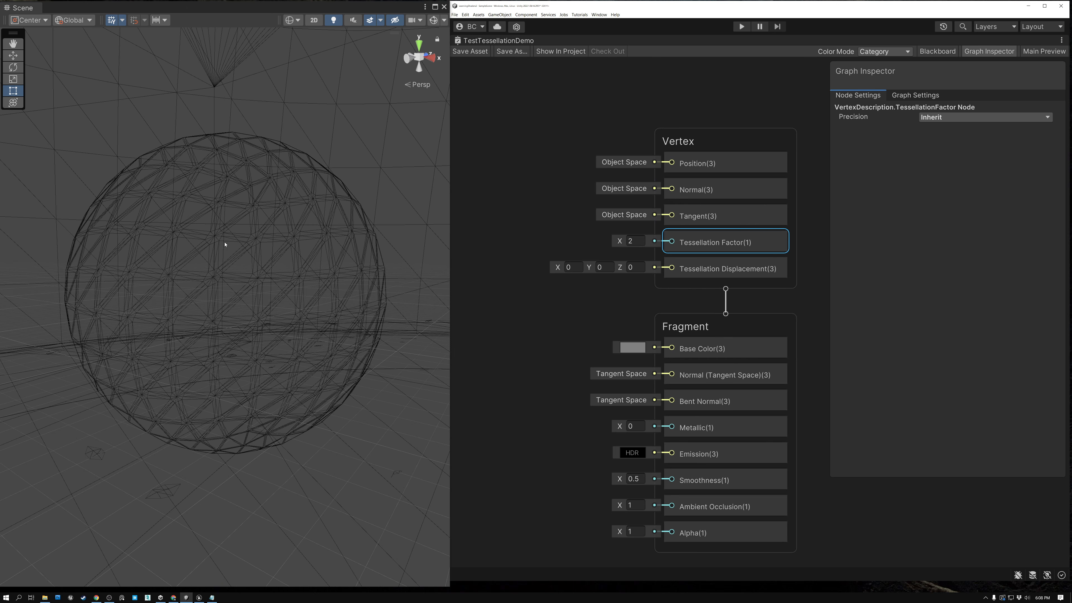
key("alt")
left_click_drag(226, 283, 218, 309, "alt")
scroll(218, 309, "up", 3)
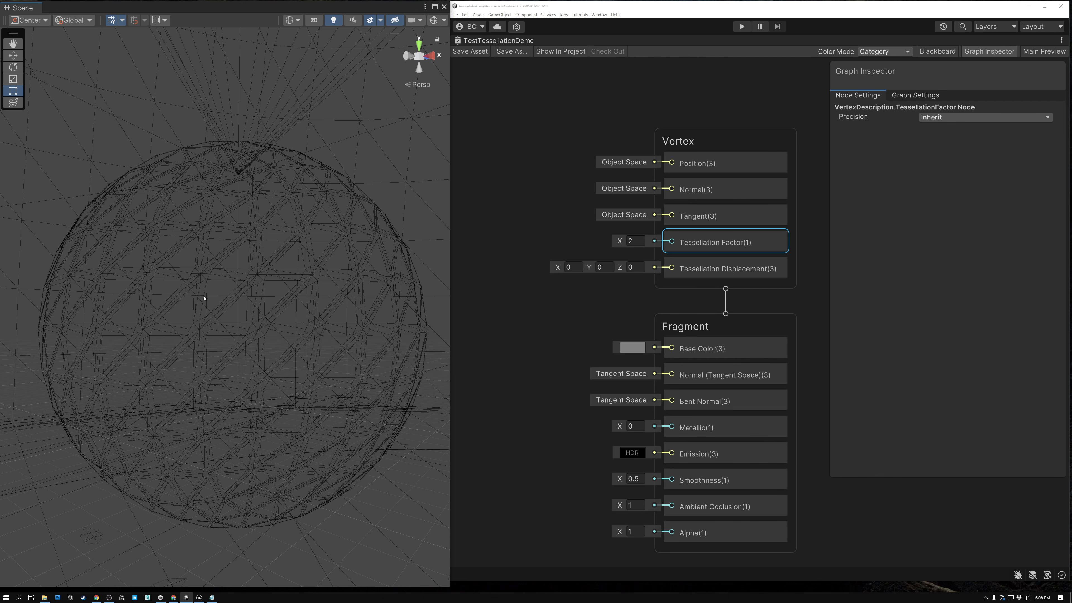
Step: Set the Tessellation Factor to 32, save the asset and inspect the sphere's wireframe
left_click(635, 241)
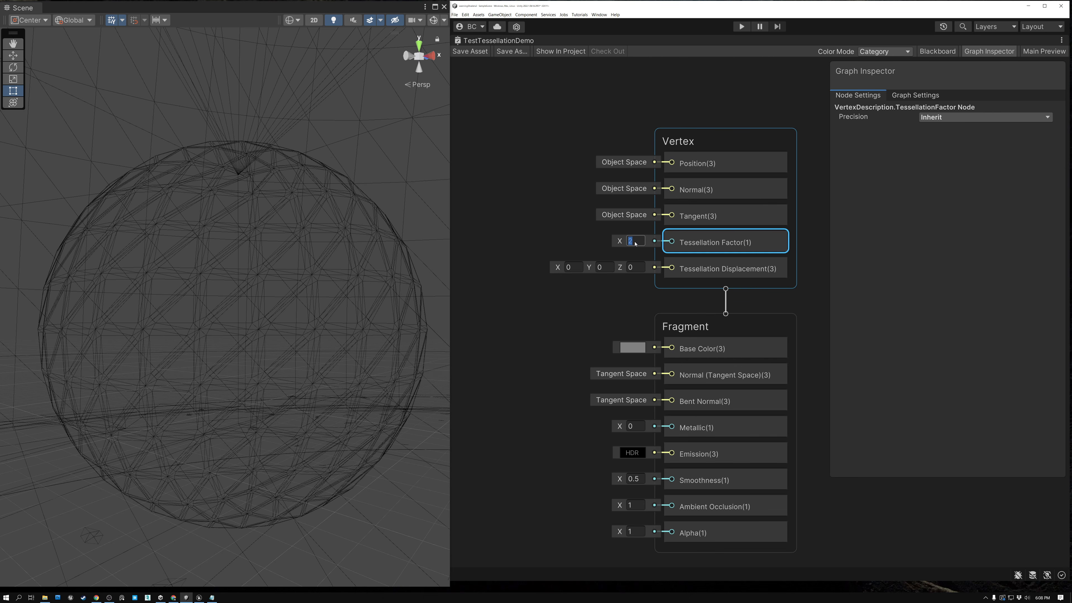
type("32")
left_click(469, 51)
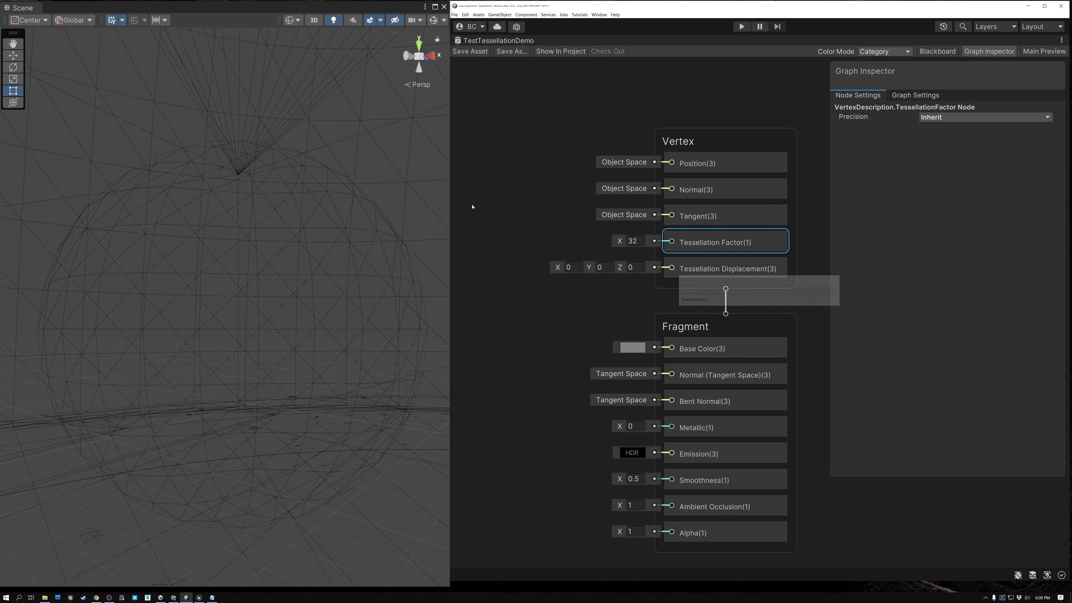
left_click_drag(201, 318, 200, 354, "alt")
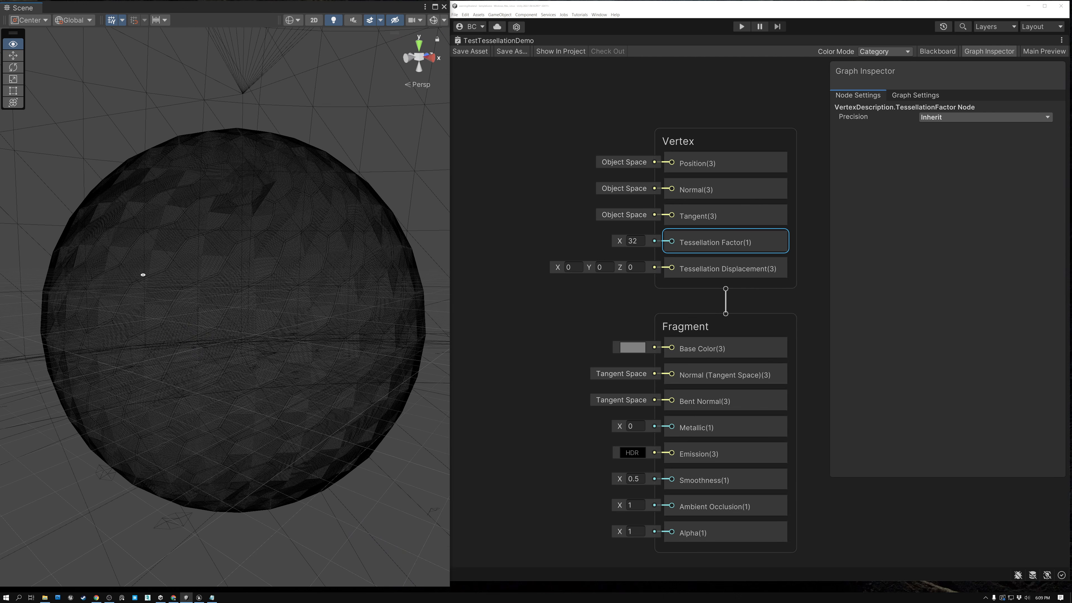
Step: Compare the tessellated sphere in Shaded mode and in Wireframe mode
left_click(292, 20)
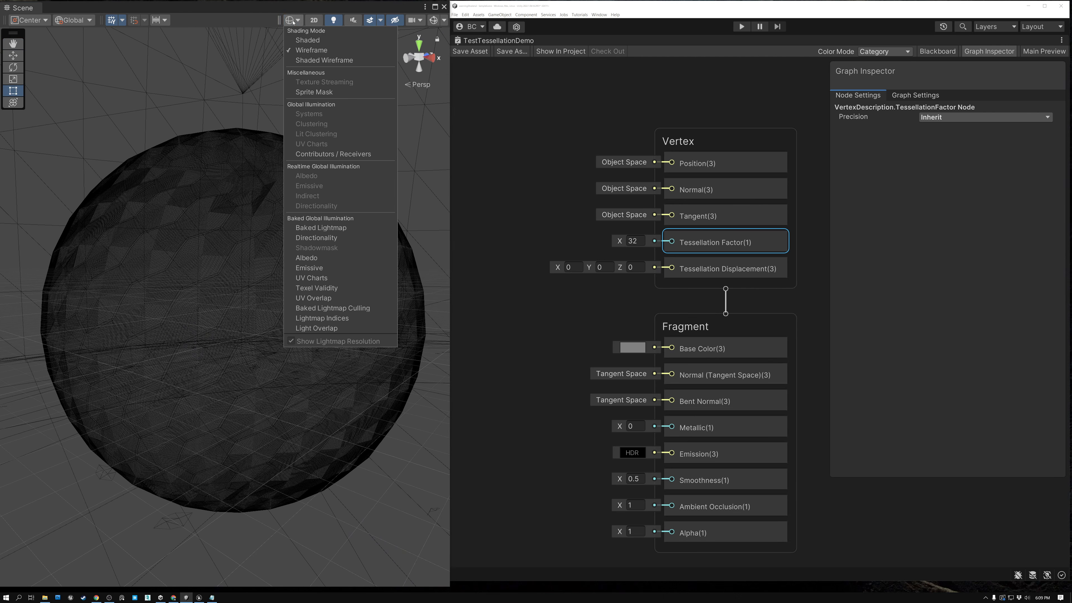
left_click(307, 40)
mouse_move(216, 318)
left_mouse_down("alt")
mouse_move(216, 328)
mouse_move(221, 302)
left_mouse_up("alt")
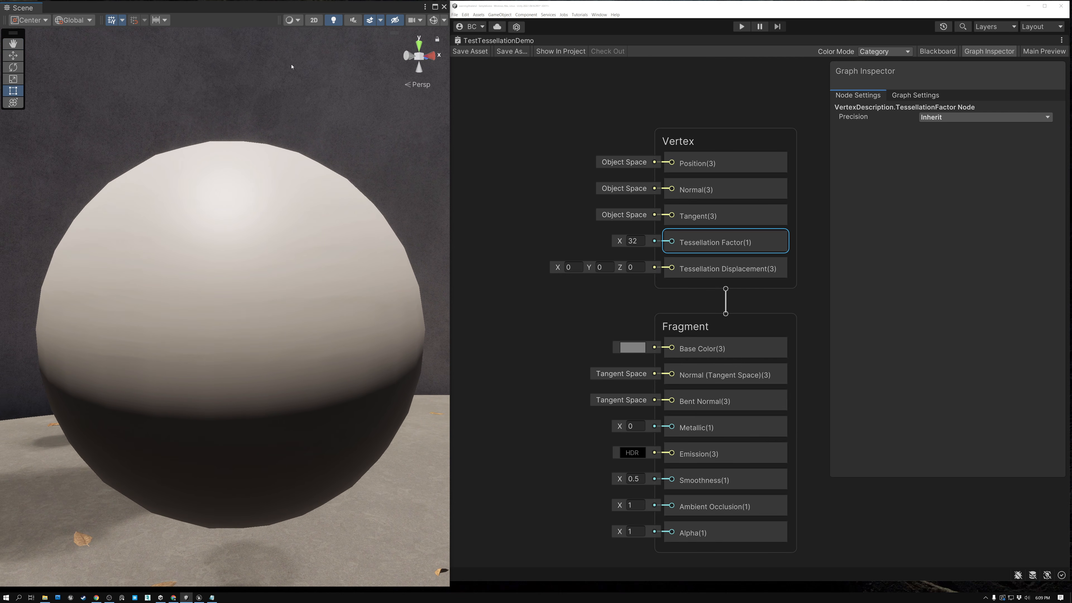
left_click(295, 20)
left_click(311, 50)
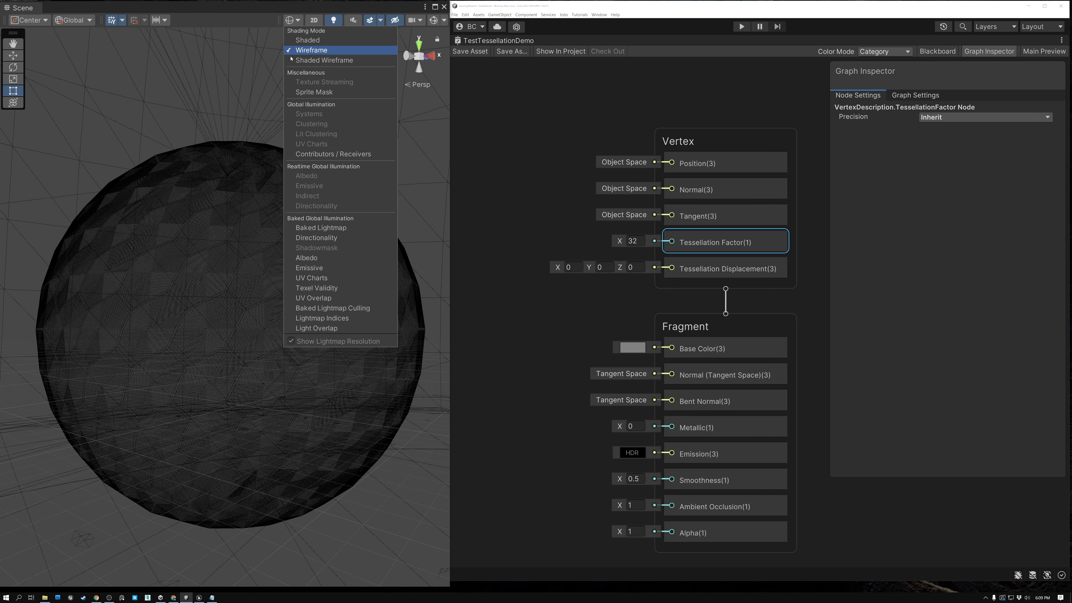
mouse_move(173, 351)
left_mouse_down("alt")
mouse_move(225, 359)
mouse_move(249, 340)
mouse_move(231, 334)
mouse_move(301, 340)
mouse_move(228, 346)
left_mouse_up("alt")
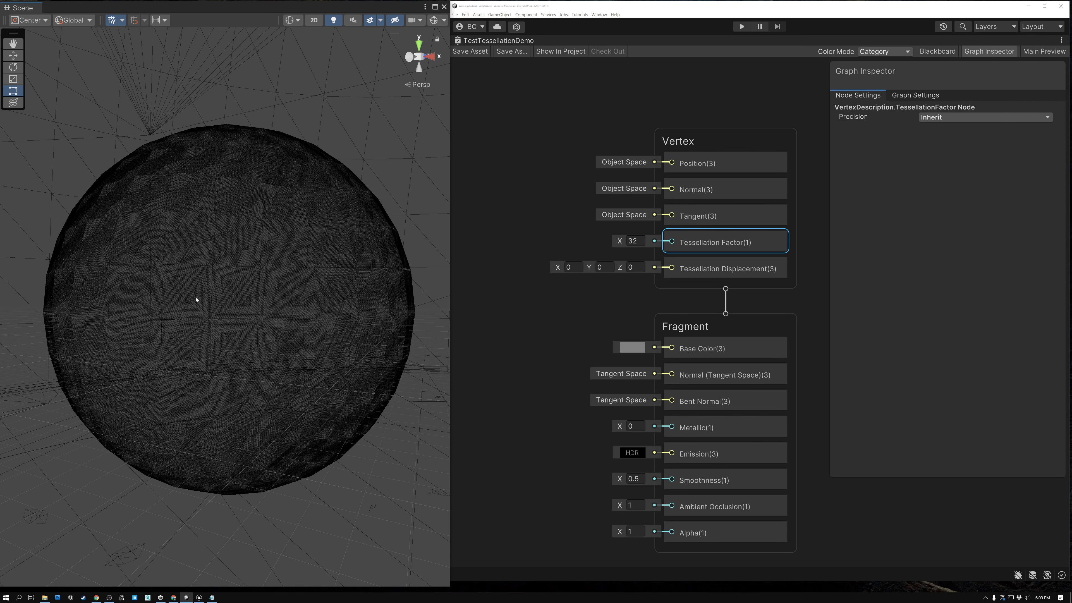
Step: Add a Normal Vector node to the graph and place it beside the Vertex stack's Tessellation Displacement block
left_click(717, 268)
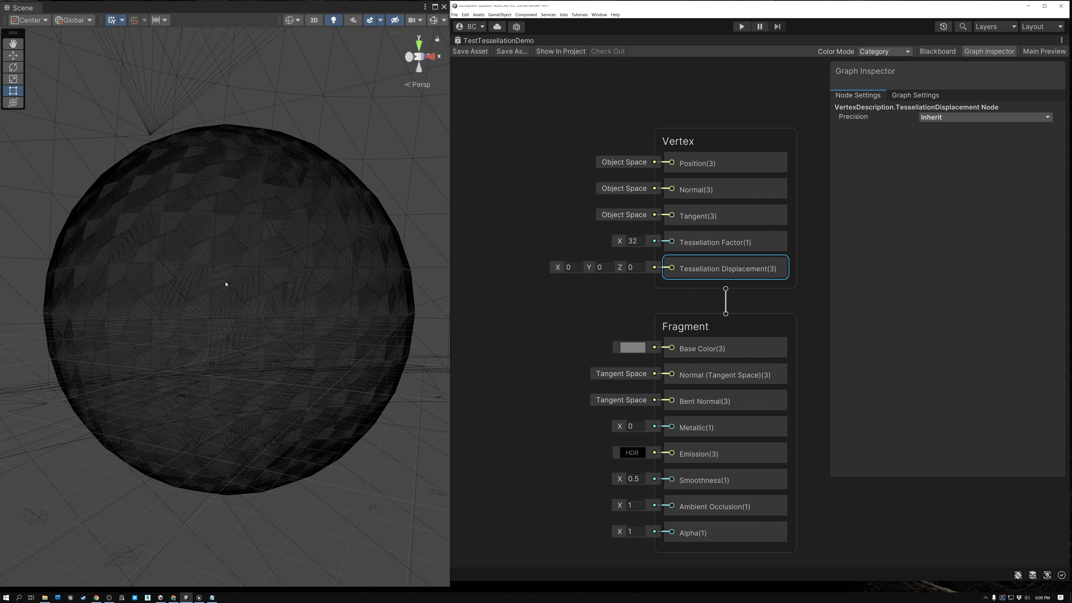
middle_click_drag(583, 312, 634, 313)
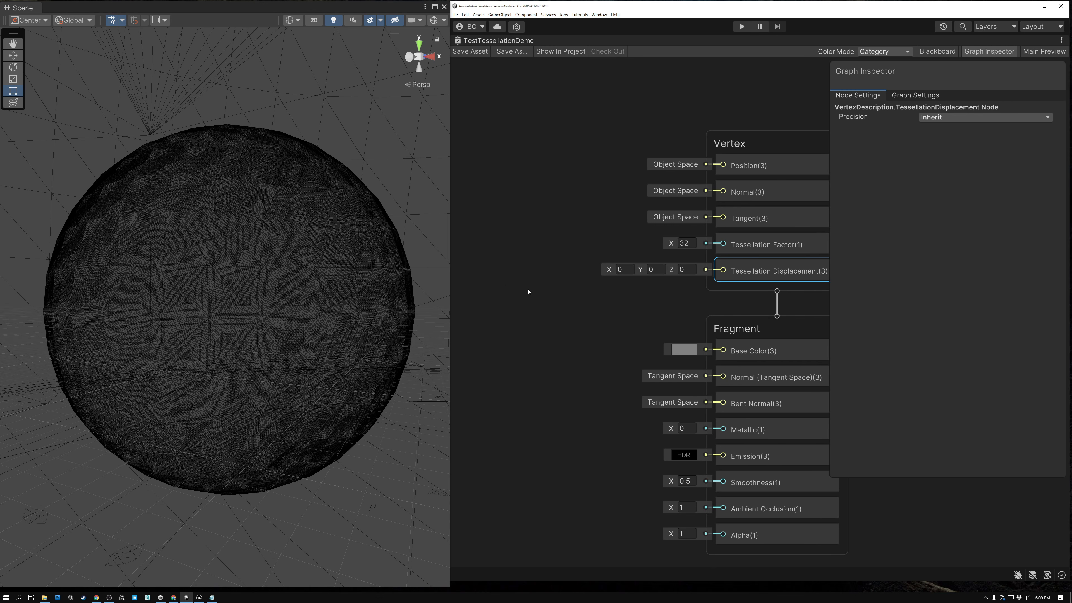
left_click(501, 244)
key("space")
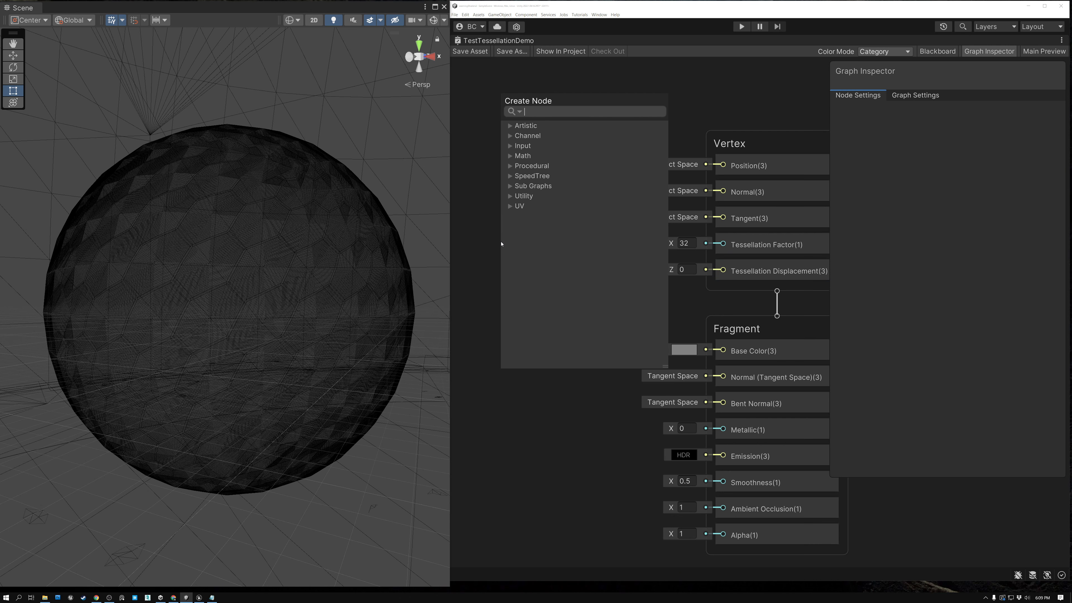
type("normal")
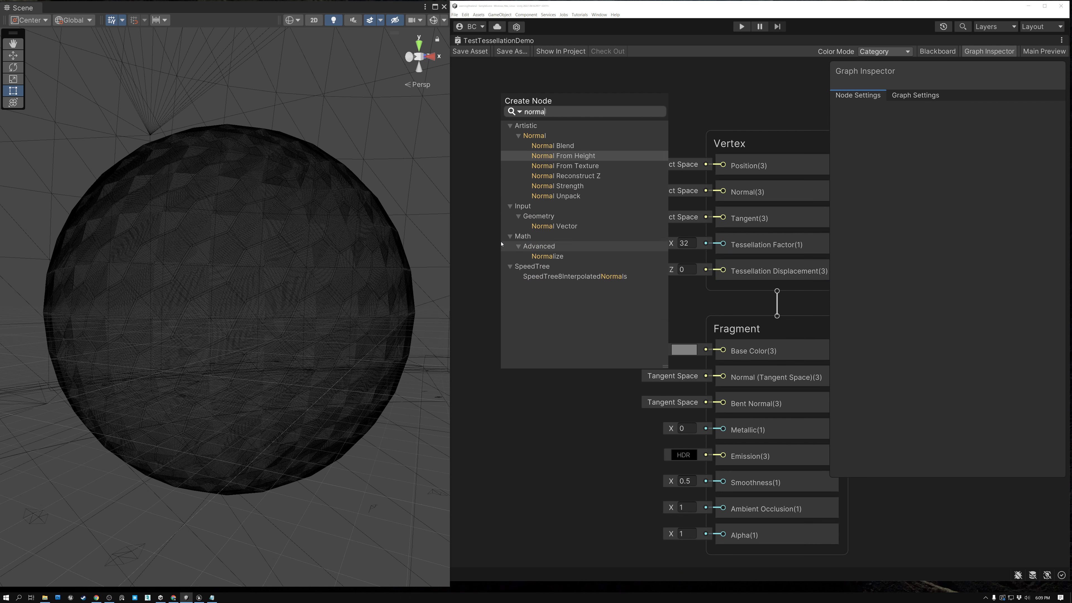
left_click(554, 225)
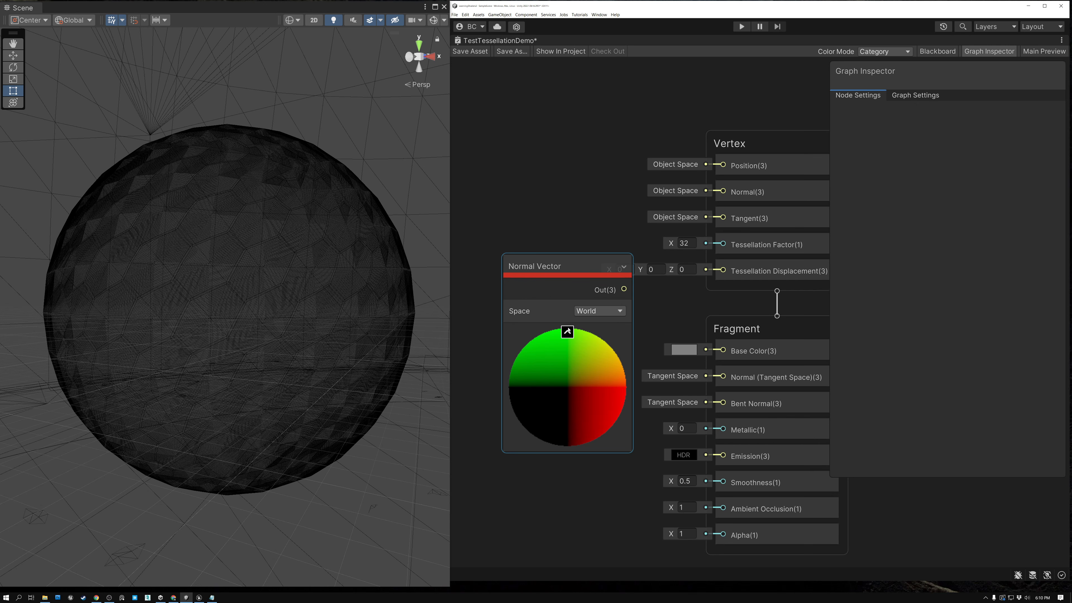
left_click_drag(556, 289, 532, 278)
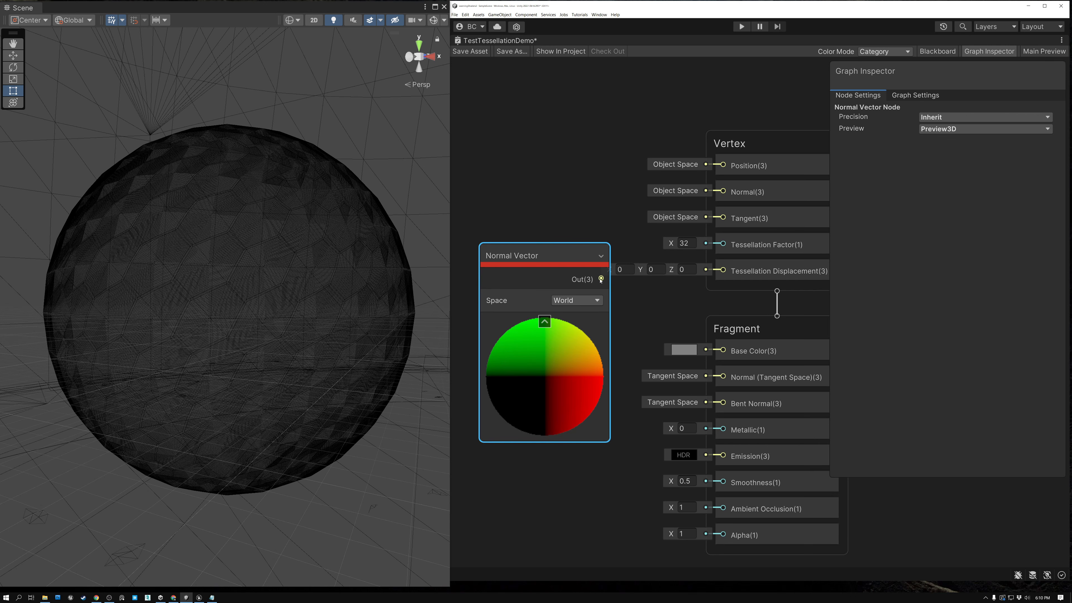
Step: Connect the Normal Vector output to Tessellation Displacement, save the asset and check the displaced sphere in the Scene view
left_click_drag(601, 279, 723, 271)
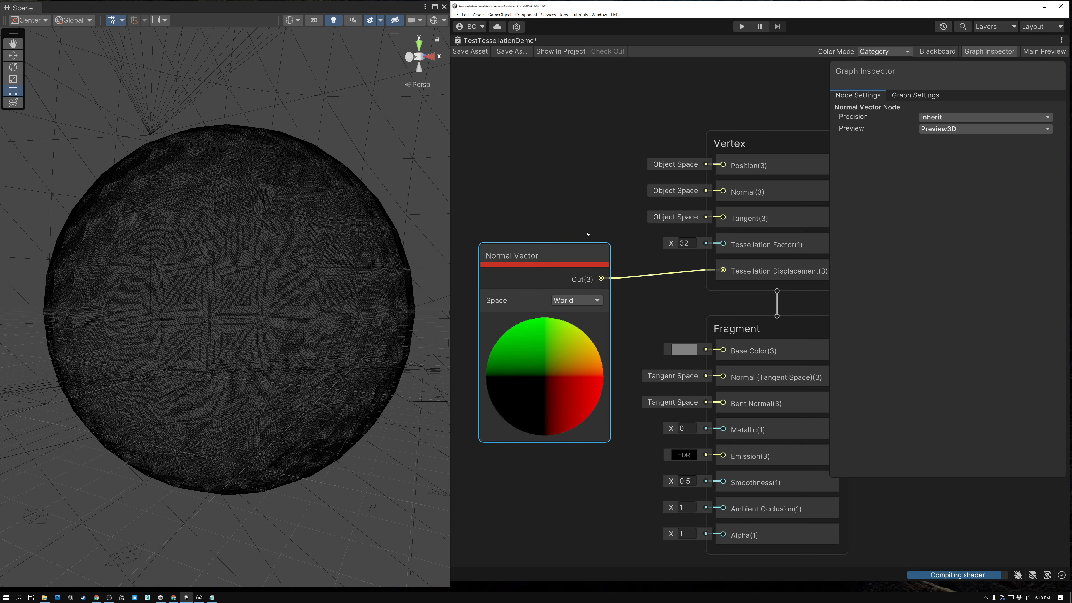
left_click(469, 51)
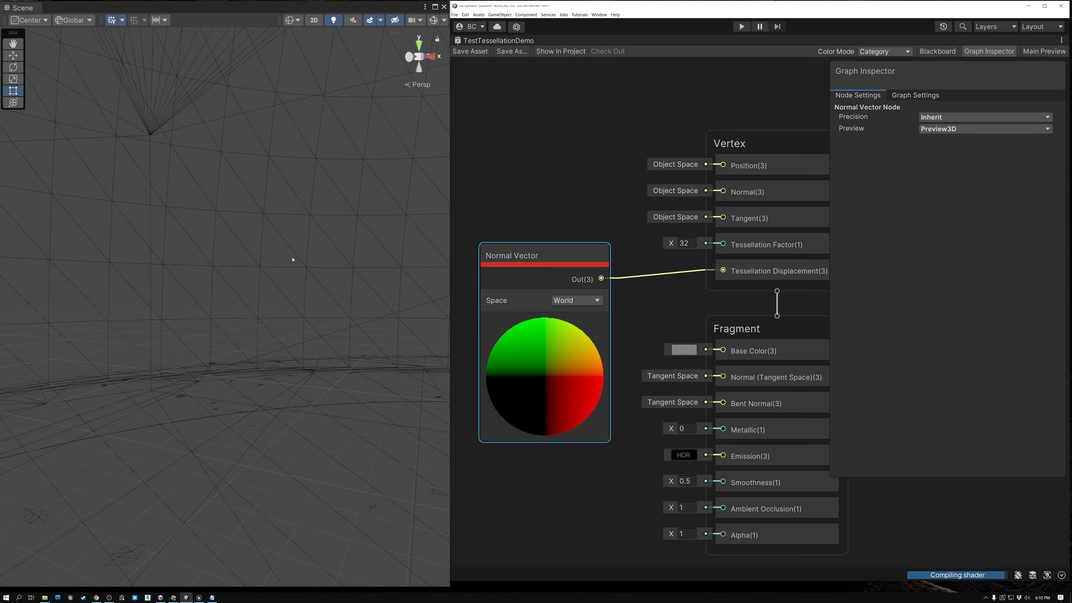
right_click_drag(231, 274, 235, 249)
key("s")
key("w")
Step: Align the Normal Vector node with the Tessellation Displacement input and collapse its preview
mouse_move(547, 261)
left_mouse_down()
mouse_move(543, 247)
mouse_move(533, 252)
left_mouse_up()
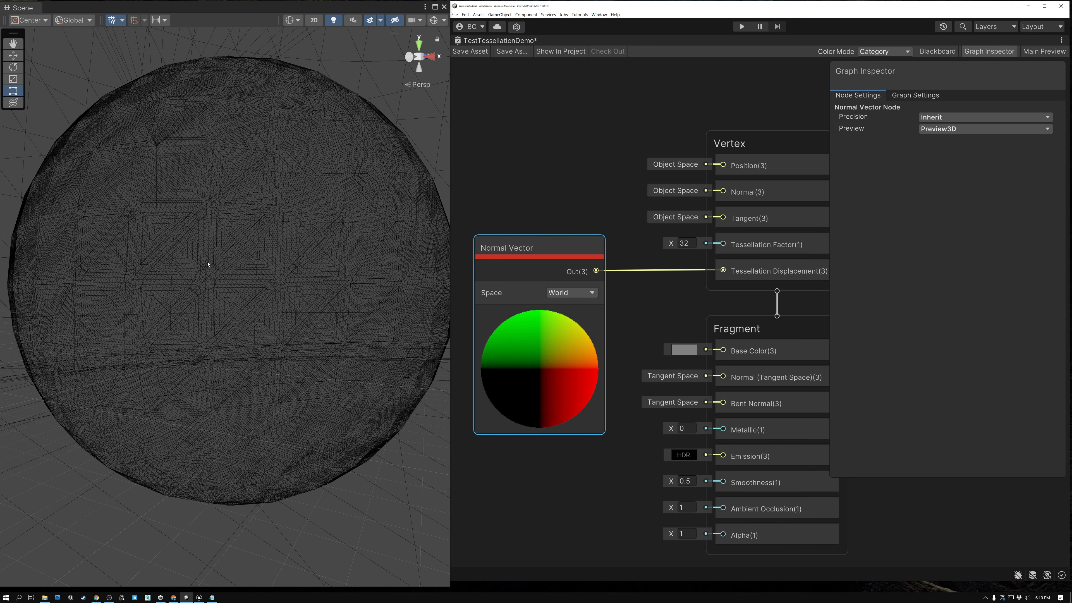
left_click(539, 313)
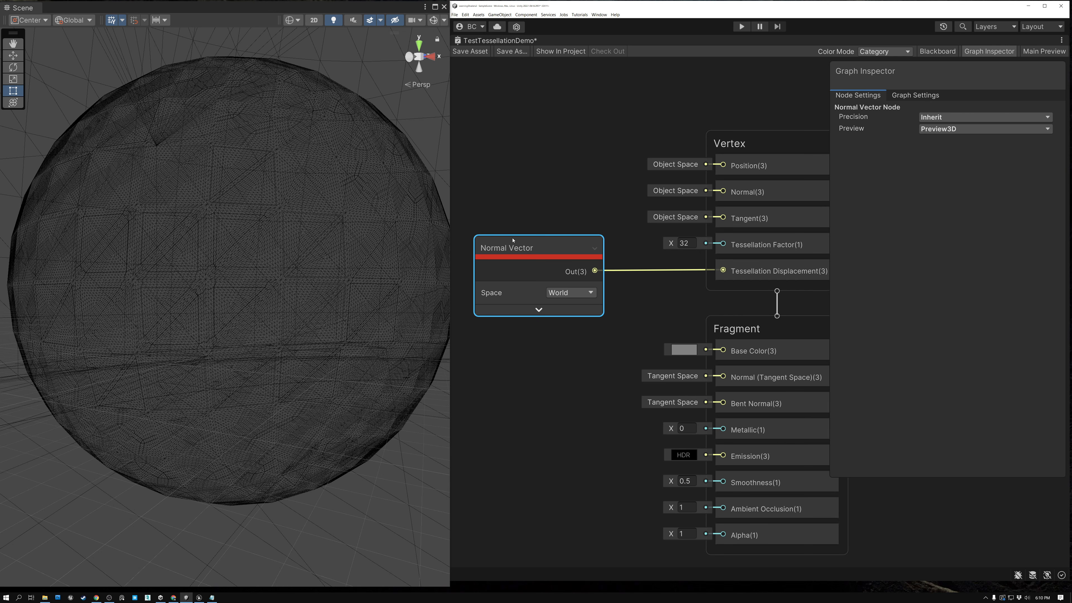
Step: Create a Multiply node from the Normal Vector output, connected to its A input
scroll(527, 279, "down", 3)
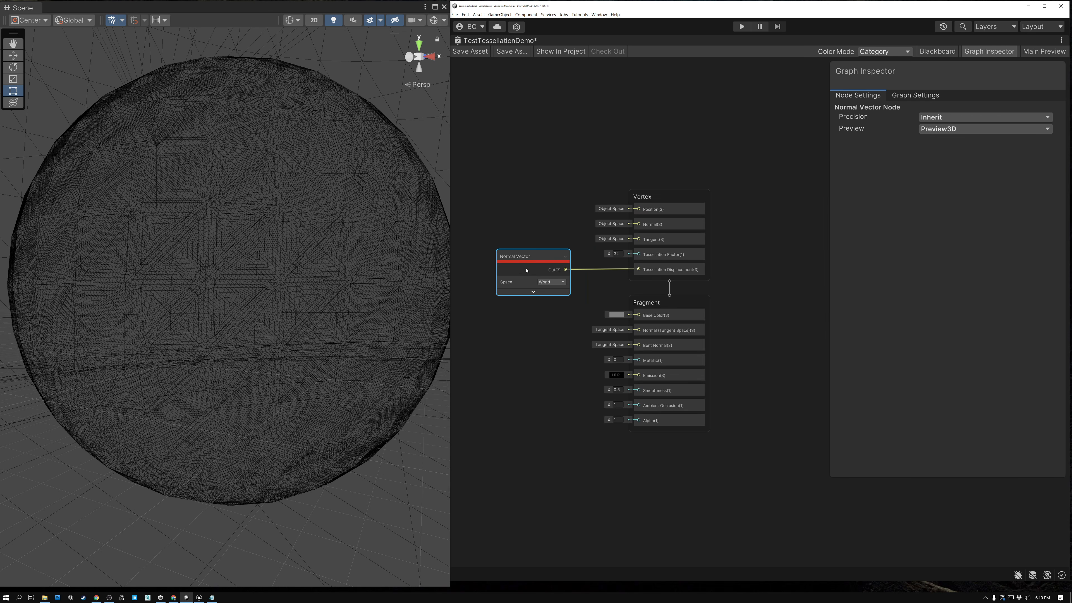
mouse_move(568, 287)
left_mouse_down()
mouse_move(536, 272)
mouse_move(548, 267)
mouse_move(552, 281)
left_mouse_up()
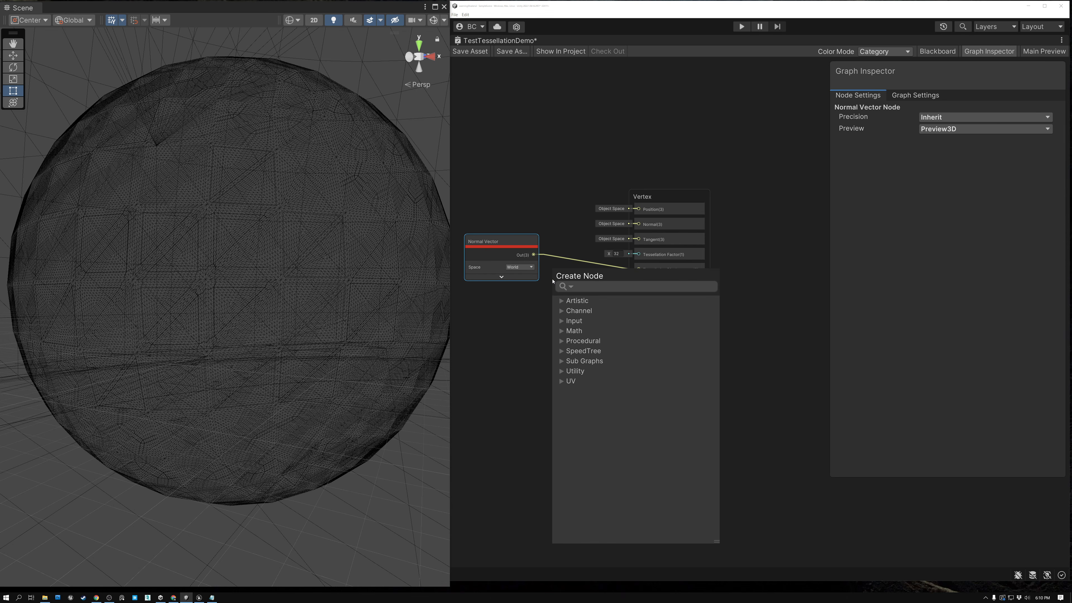
type("mul")
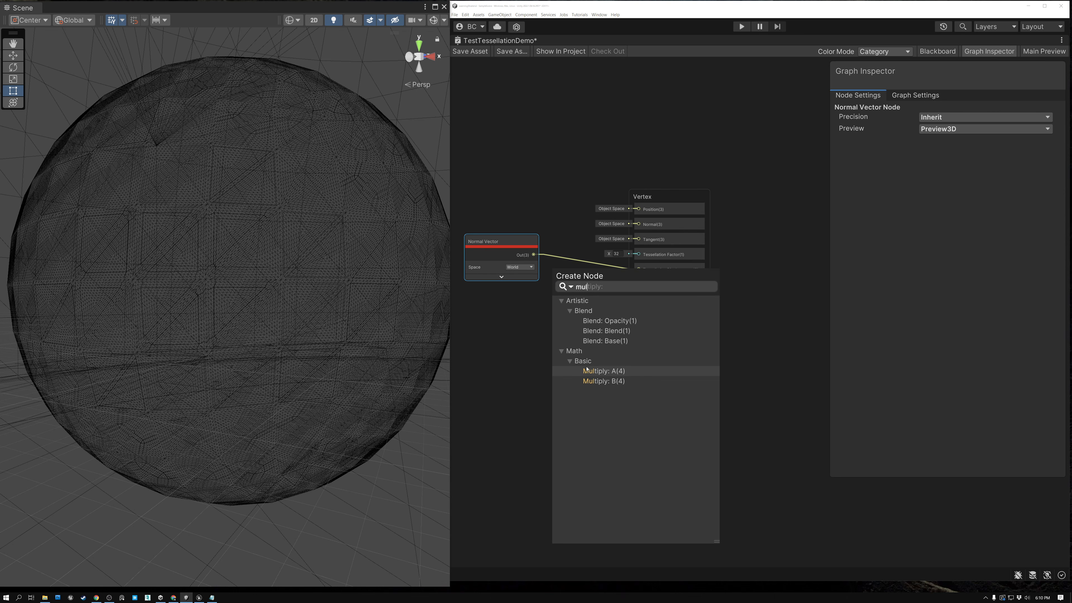
left_click(589, 372)
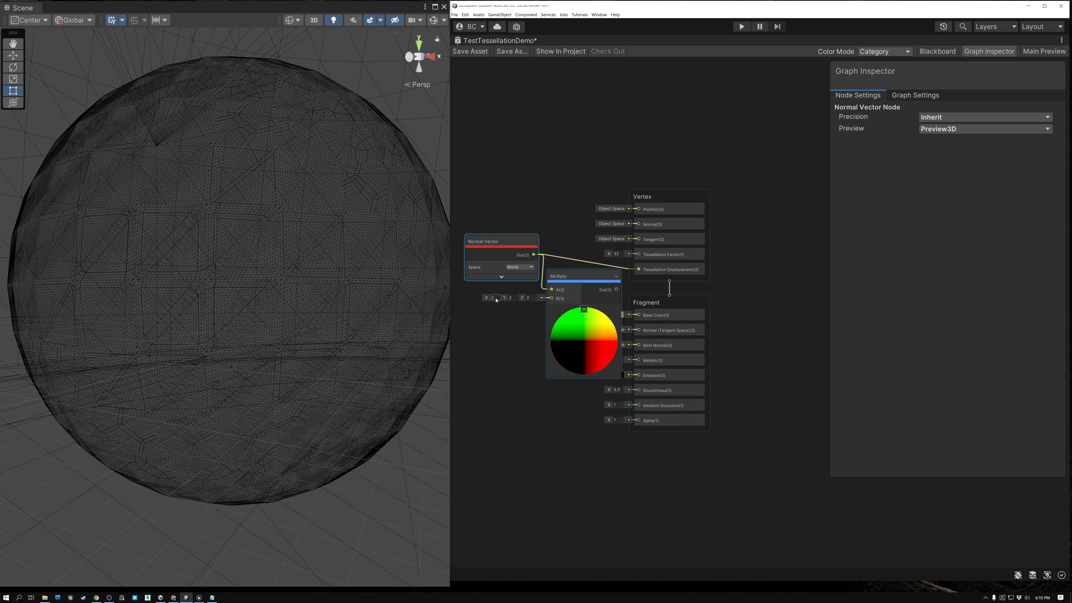
Step: Set the Multiply node's B input to 0.1 on X, Y and Z and collapse the node's preview
type("0.1")
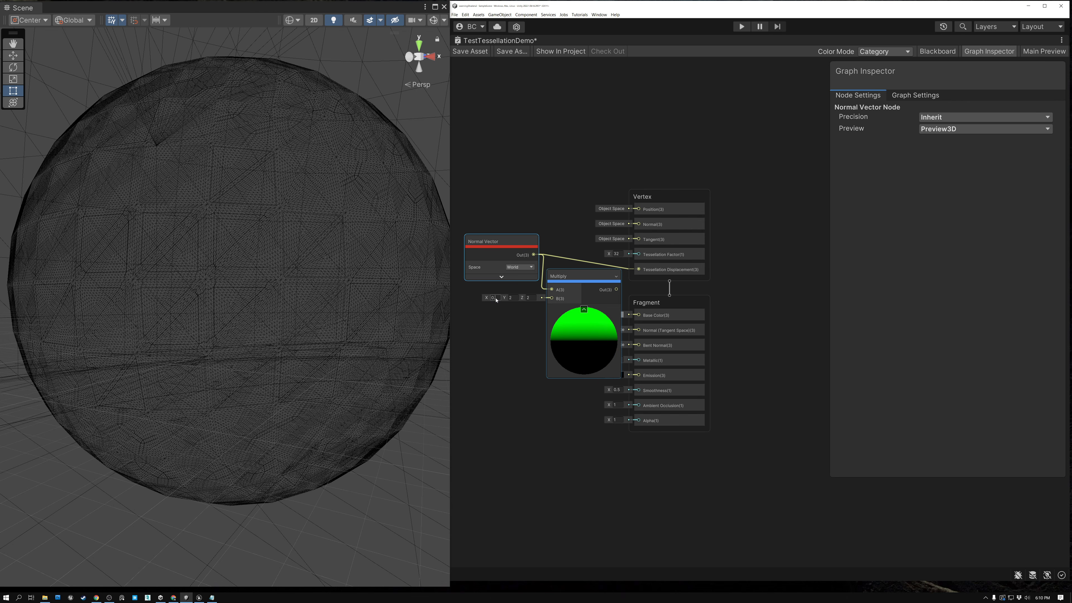
left_click(513, 298)
type("0.")
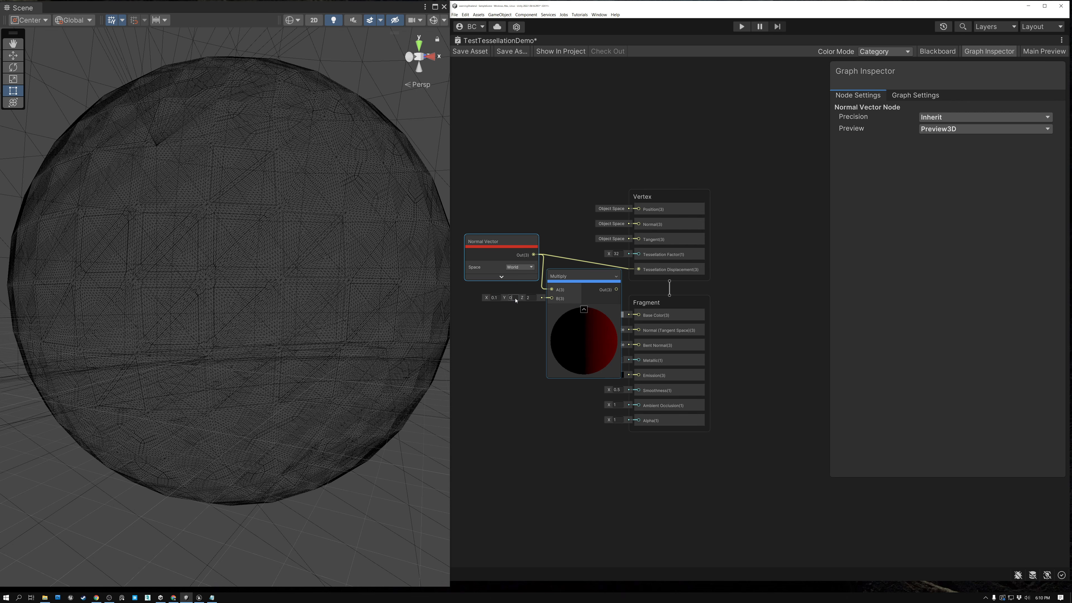
scroll(515, 300, "up", 5)
type("1")
left_click(551, 297)
type("0.1")
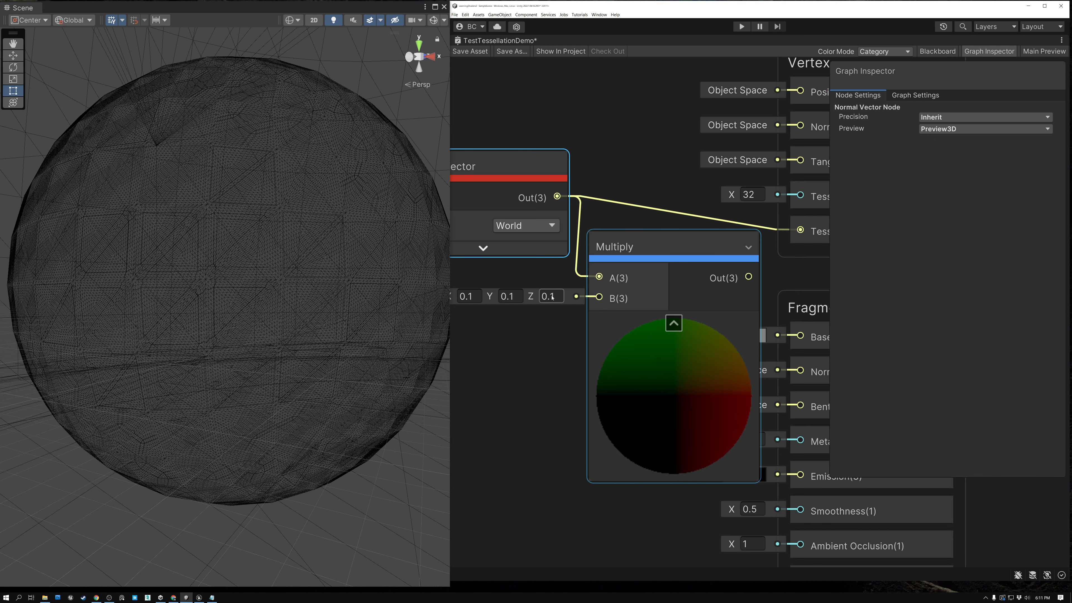
left_click(673, 323)
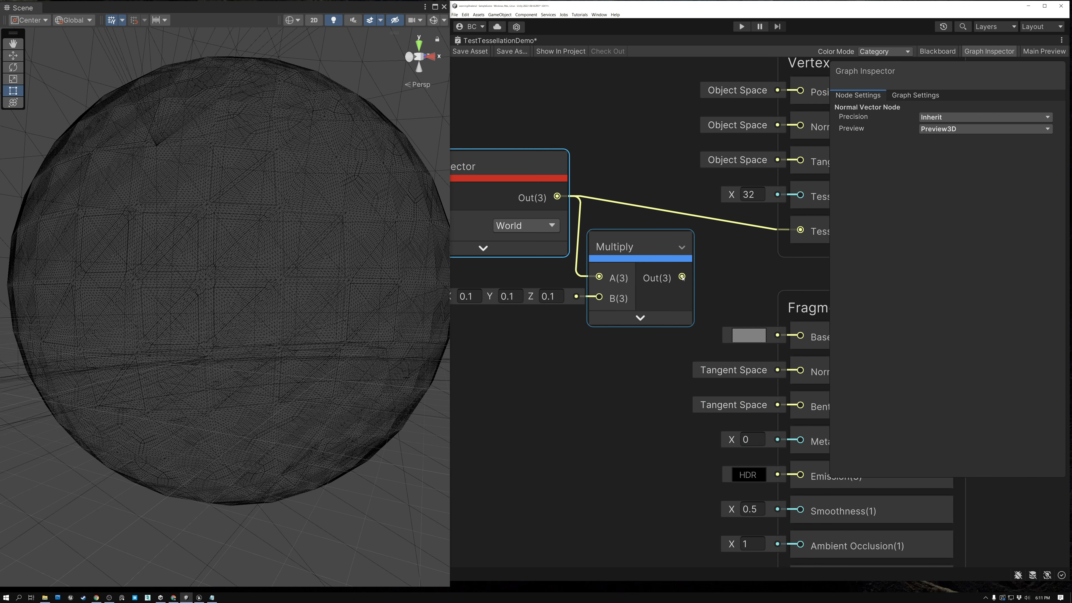
Step: Connect the Multiply output to Tessellation Displacement, save the asset and inspect the sphere's wireframe in the Scene view
left_click_drag(682, 277, 800, 230)
left_click(463, 51)
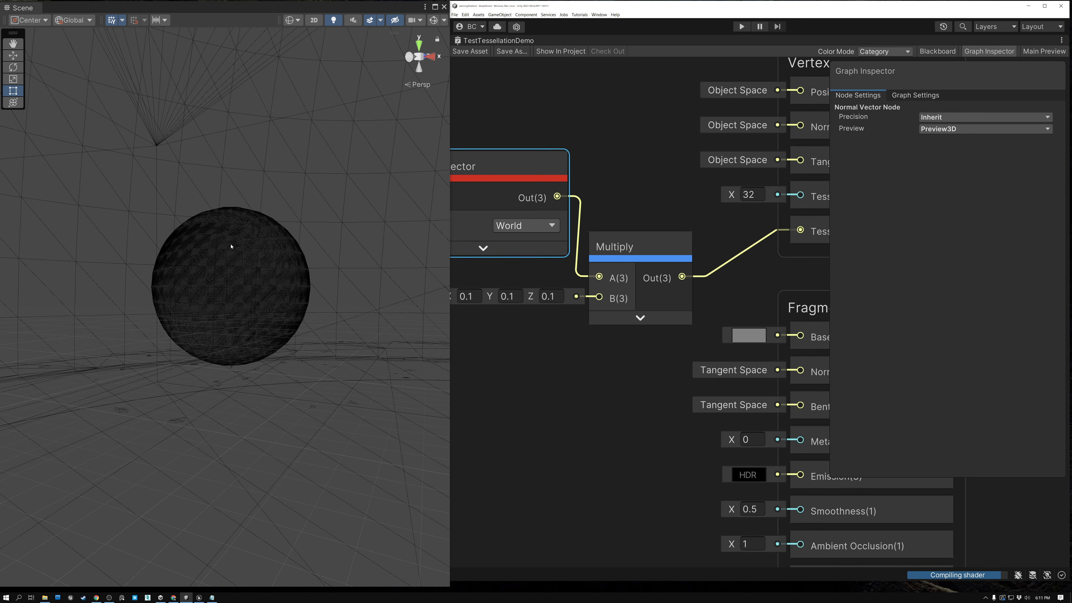
scroll(234, 245, "up", 8)
middle_click_drag(238, 204, 239, 243)
scroll(239, 256, "up", 2)
left_click_drag(239, 256, 208, 268, "alt")
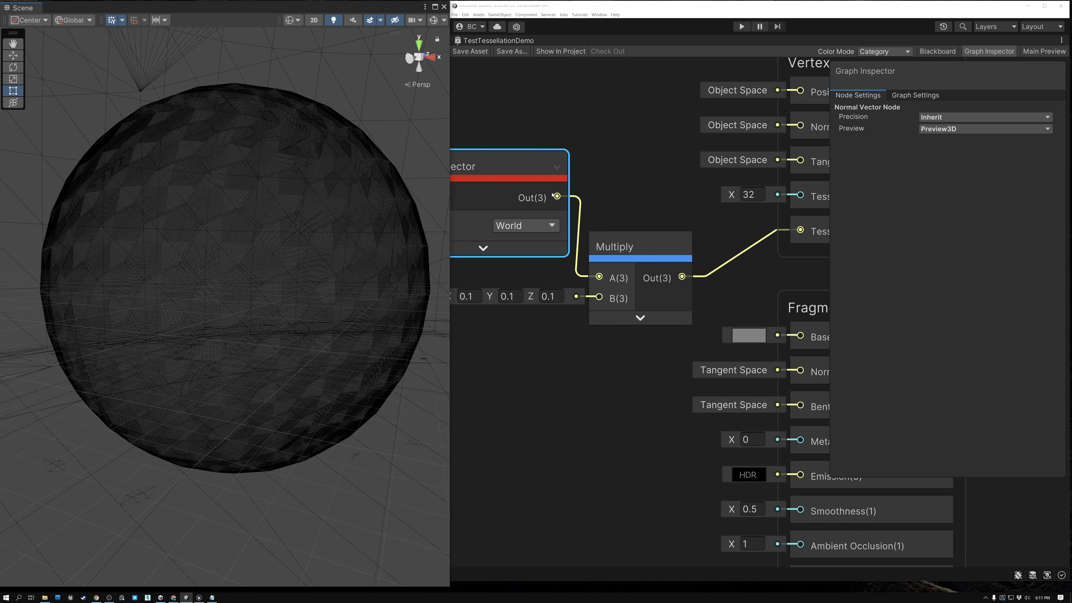
Step: Set the Multiply node's B input to 0 on X, Y and Z, save the asset and inspect the sphere
left_click(475, 297)
left_click(476, 297)
type("1")
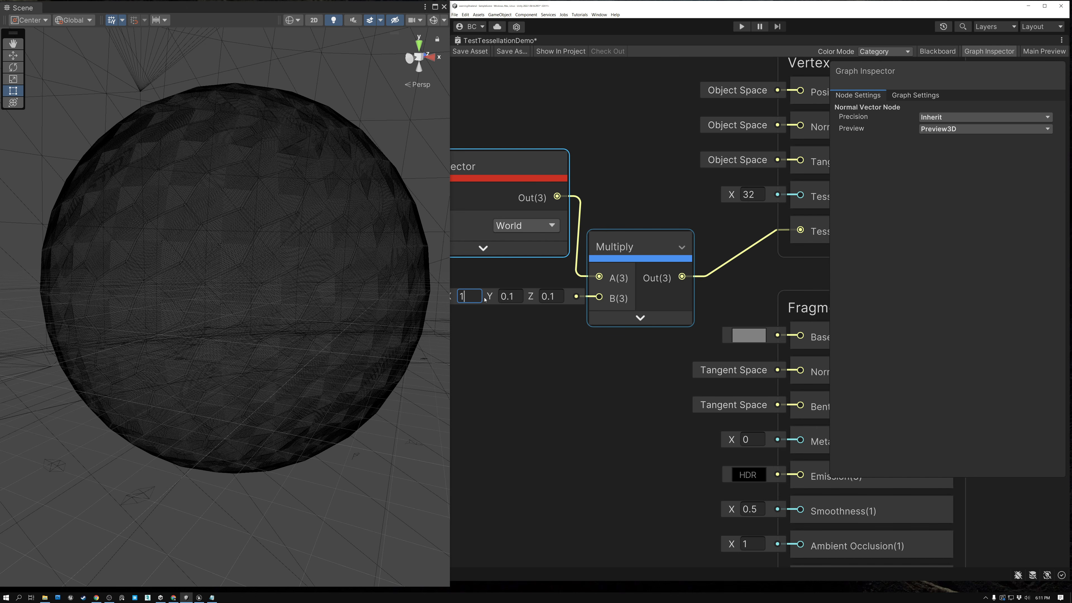
key("BackSpace")
type("0")
left_click(514, 299)
double_click(514, 299)
type("0")
key("Tab")
type("0")
left_click(470, 51)
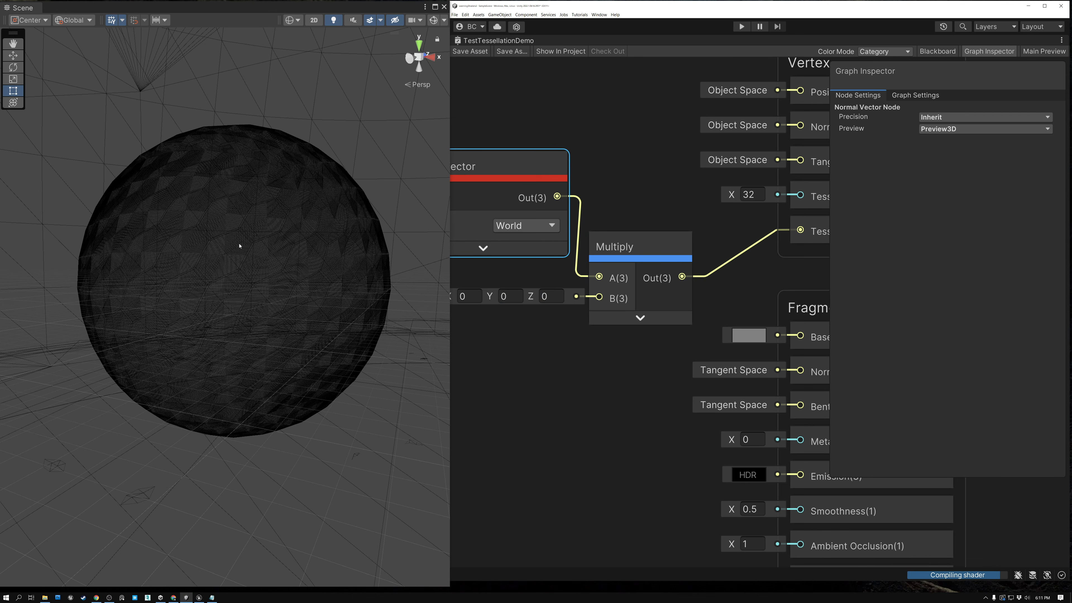
scroll(239, 241, "up", 3)
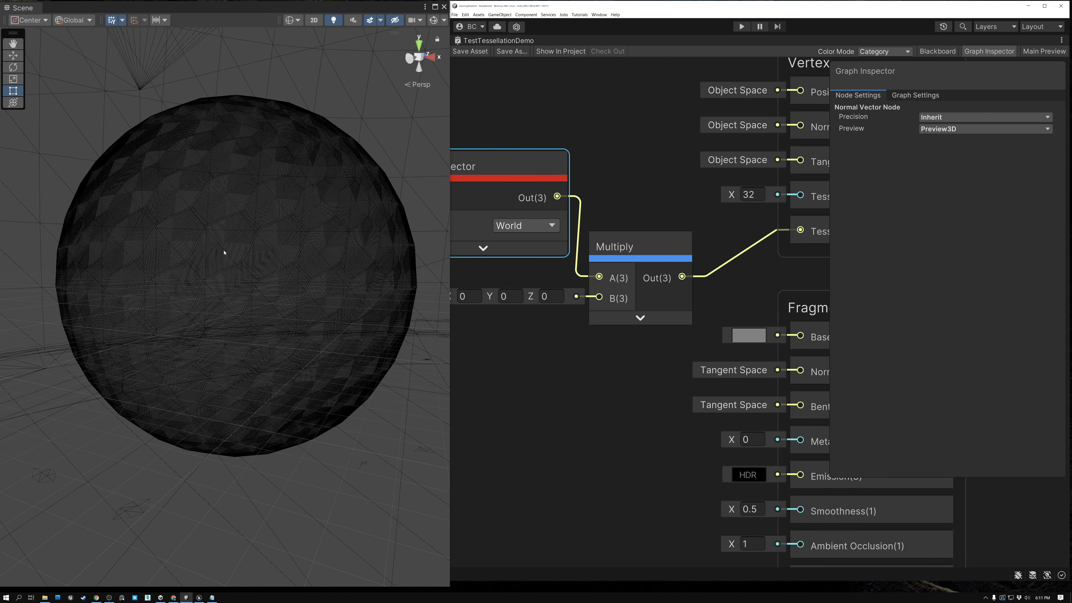
scroll(235, 262, "down", 6)
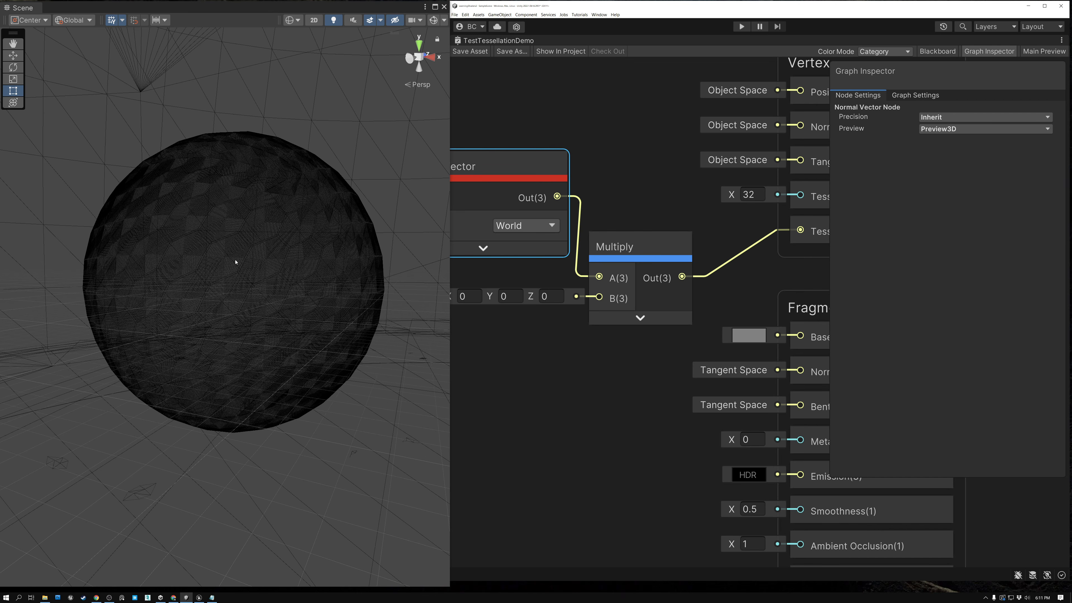
scroll(235, 262, "up", 4)
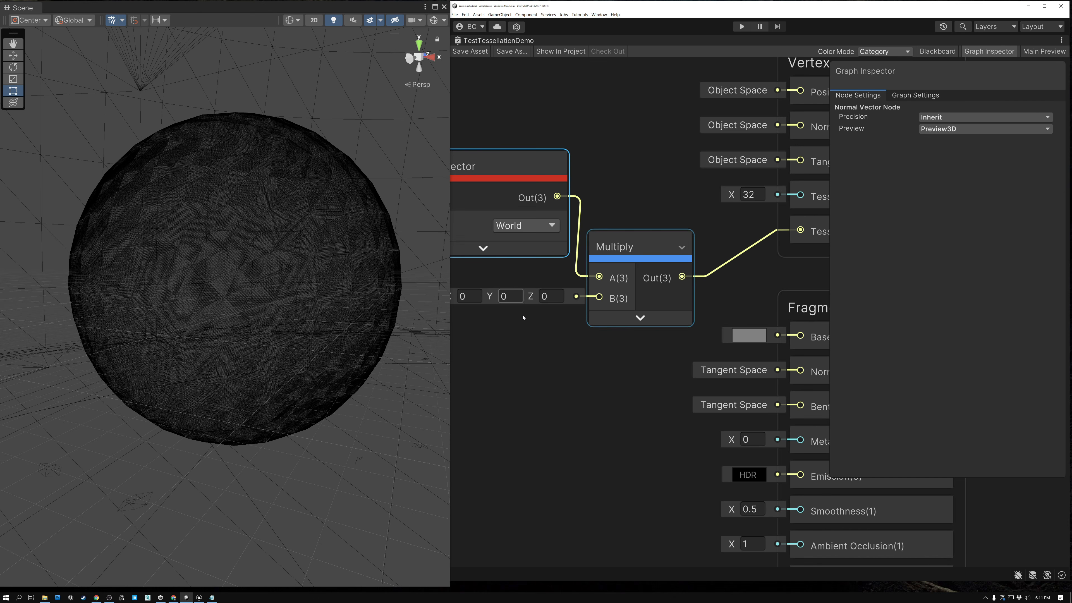
Step: Hide the Graph Inspector and frame the whole graph
scroll(584, 359, "down", 2)
middle_click_drag(561, 367, 598, 360)
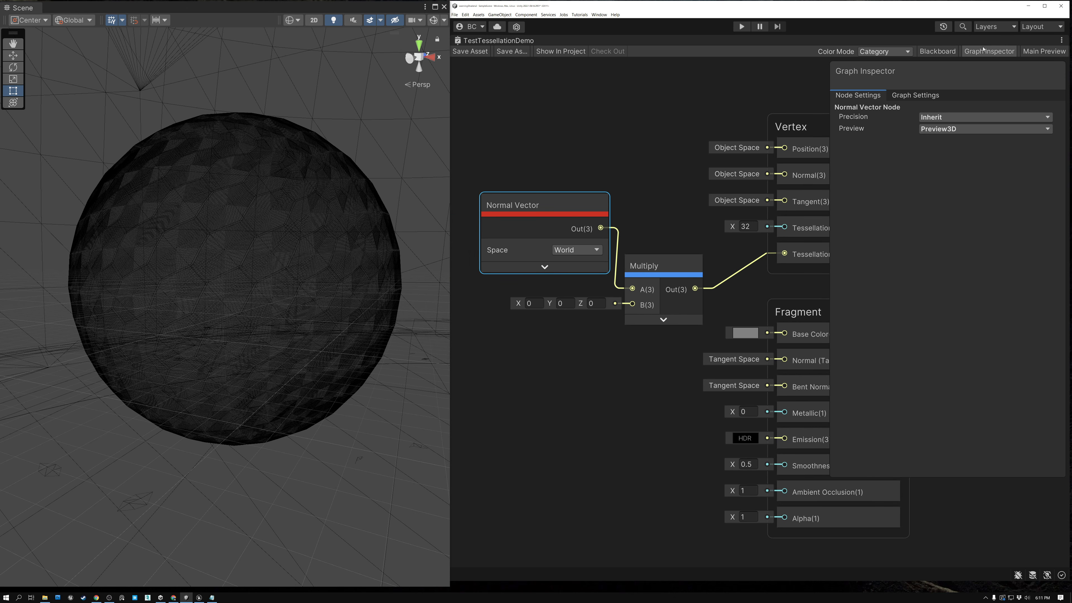
left_click(985, 55)
key("a")
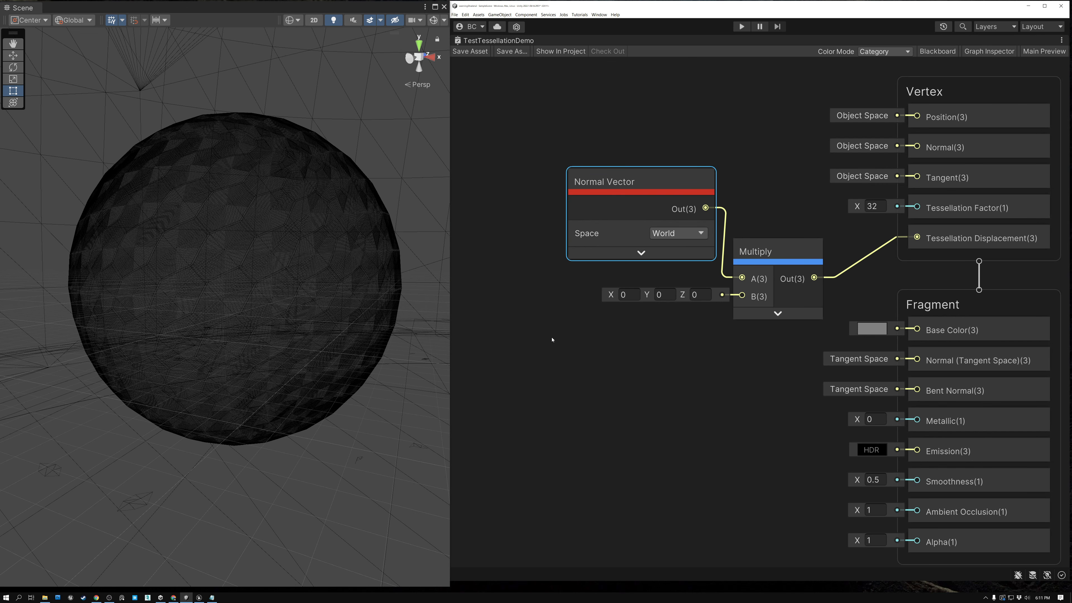
Step: Add a Sample Texture 2D LOD node below the Normal Vector node and collapse its preview
left_click(562, 354)
key("space")
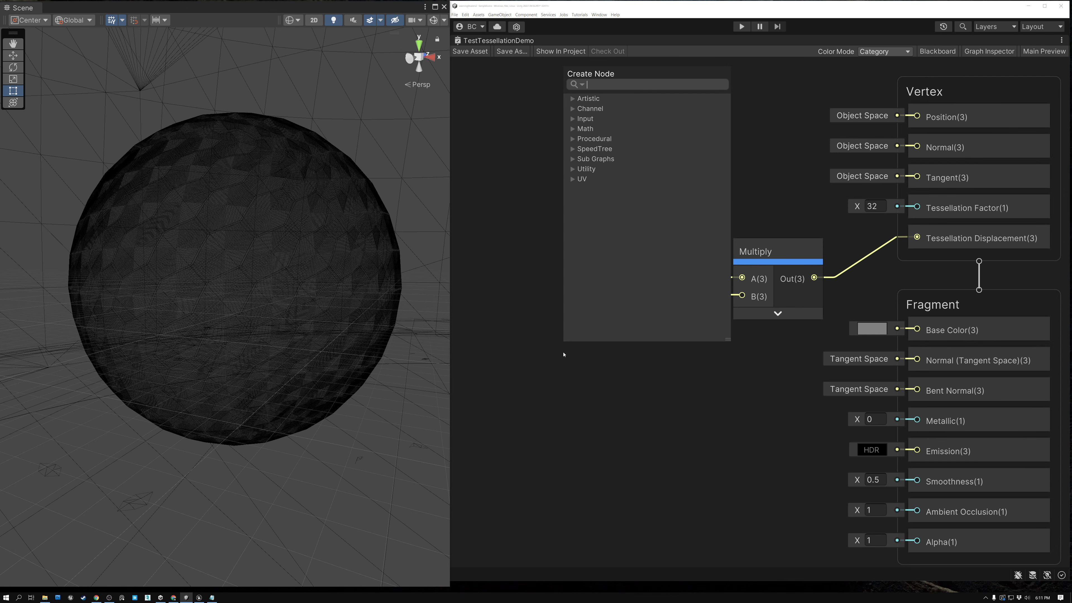
type("sampl")
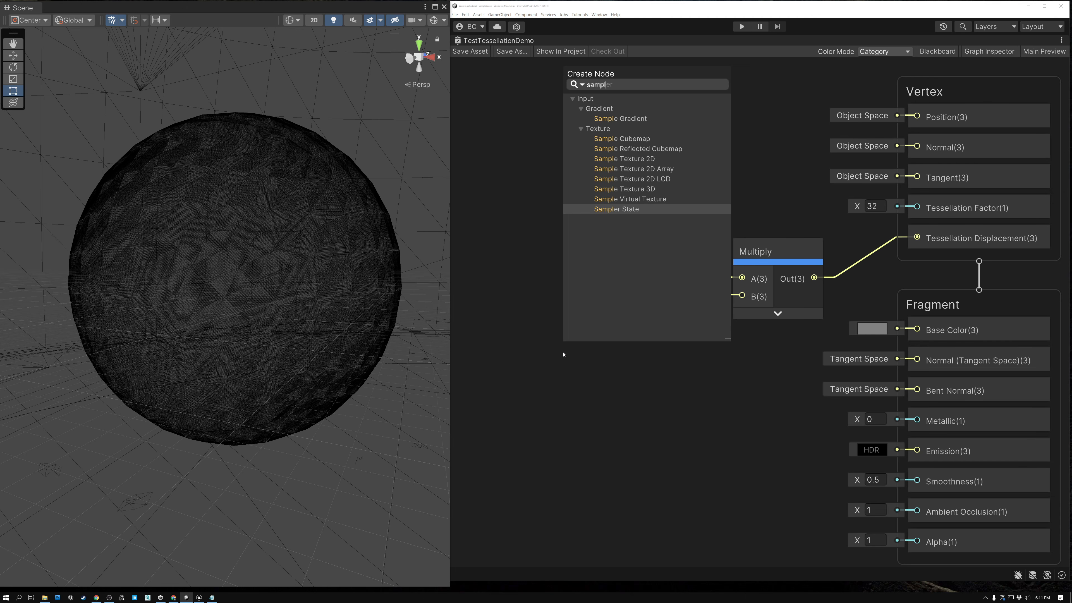
type("er")
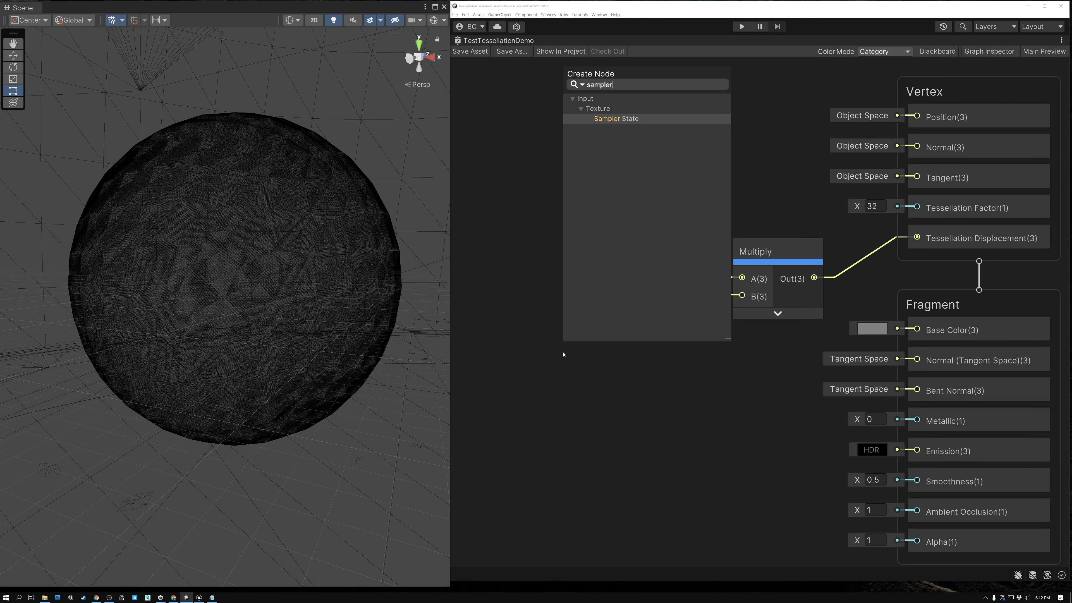
key("BackSpace")
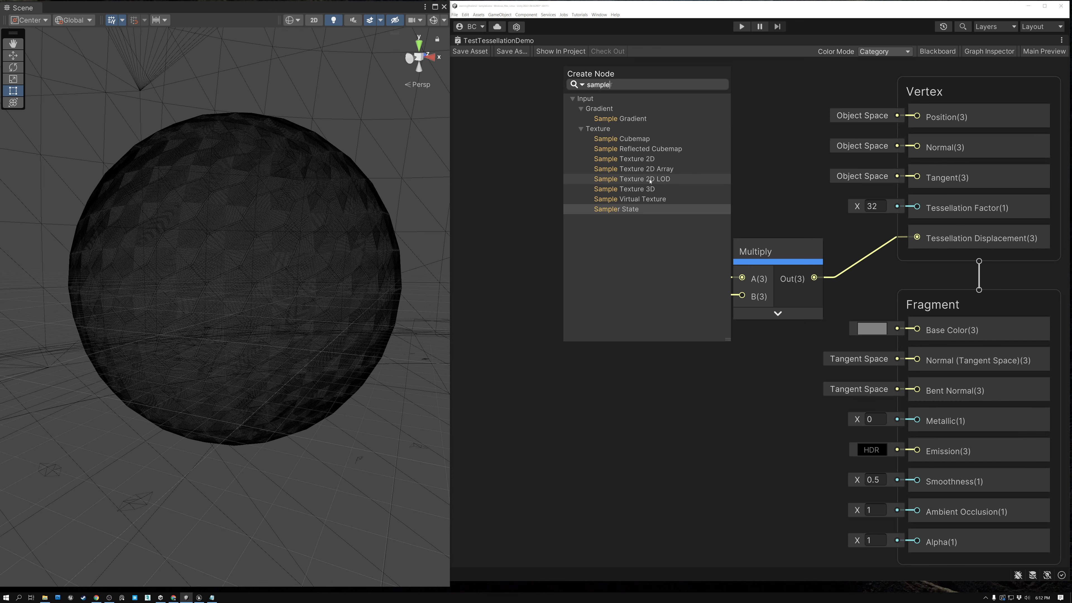
left_click(657, 181)
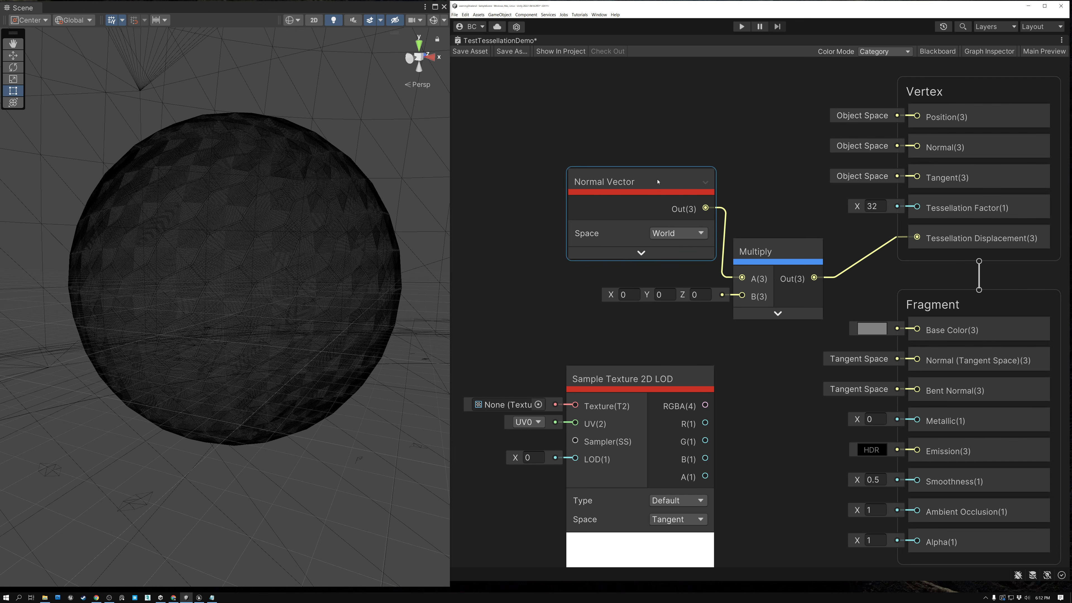
left_click_drag(641, 374, 634, 343)
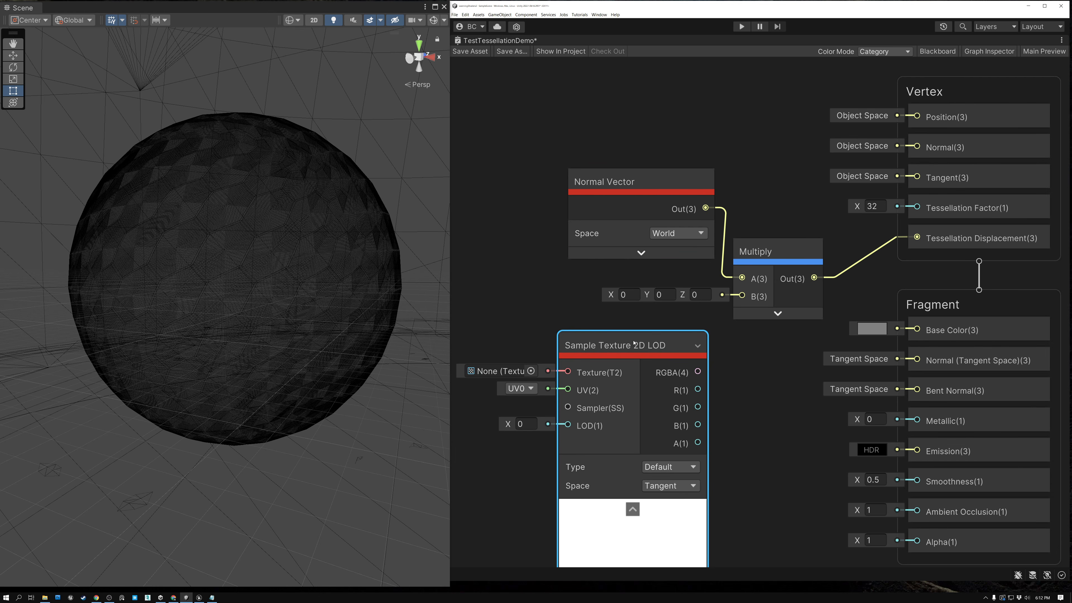
left_click(632, 510)
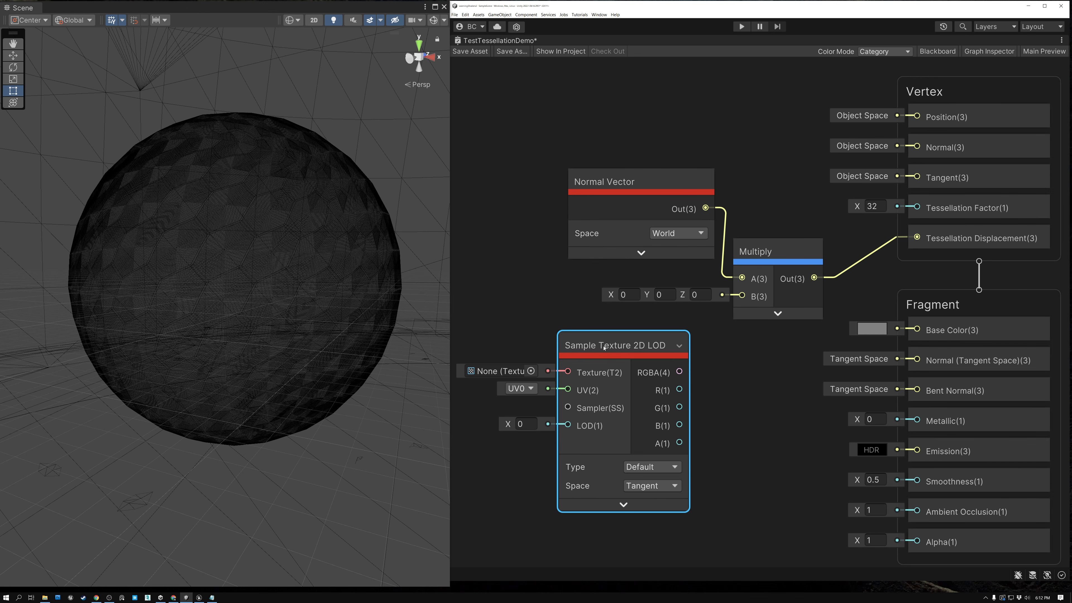
Step: Assign the cobblestones_h1 texture to the Sample Texture 2D LOD node's Texture input
left_click(531, 371)
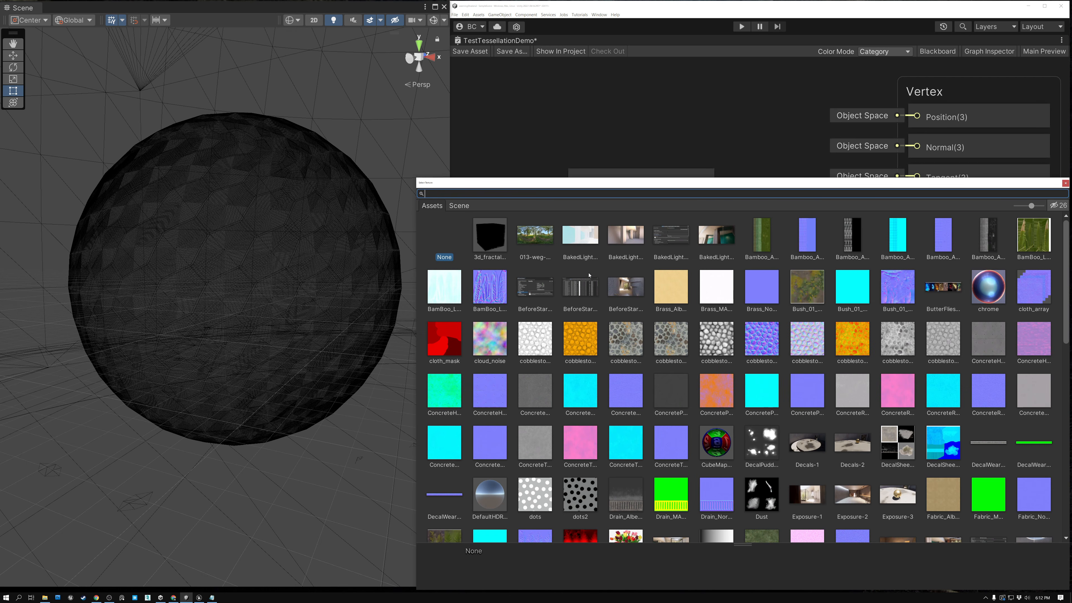
left_click(717, 345)
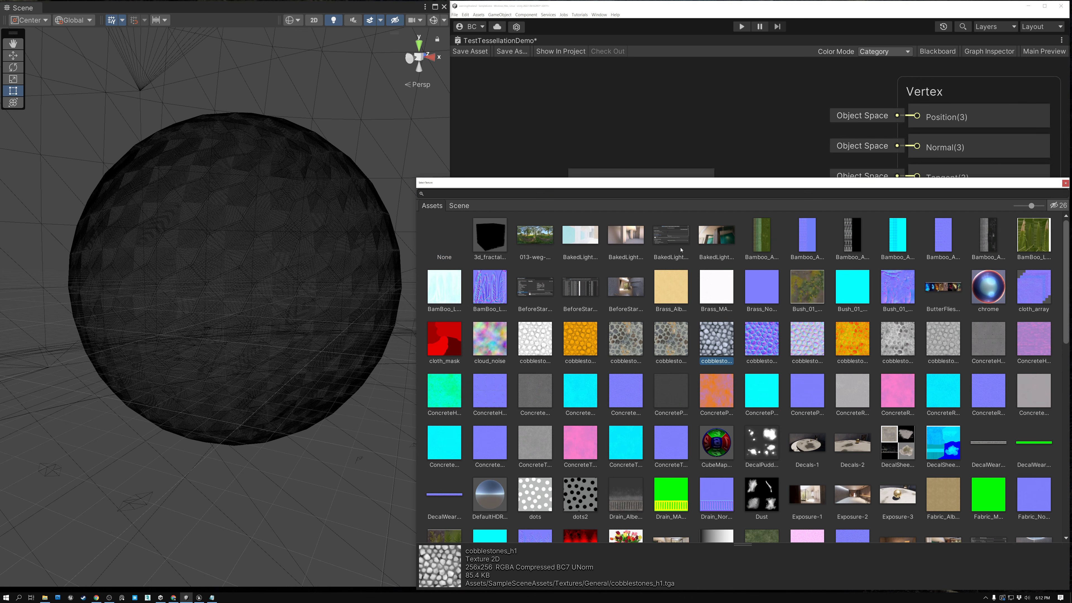
left_click_drag(631, 182, 604, 77)
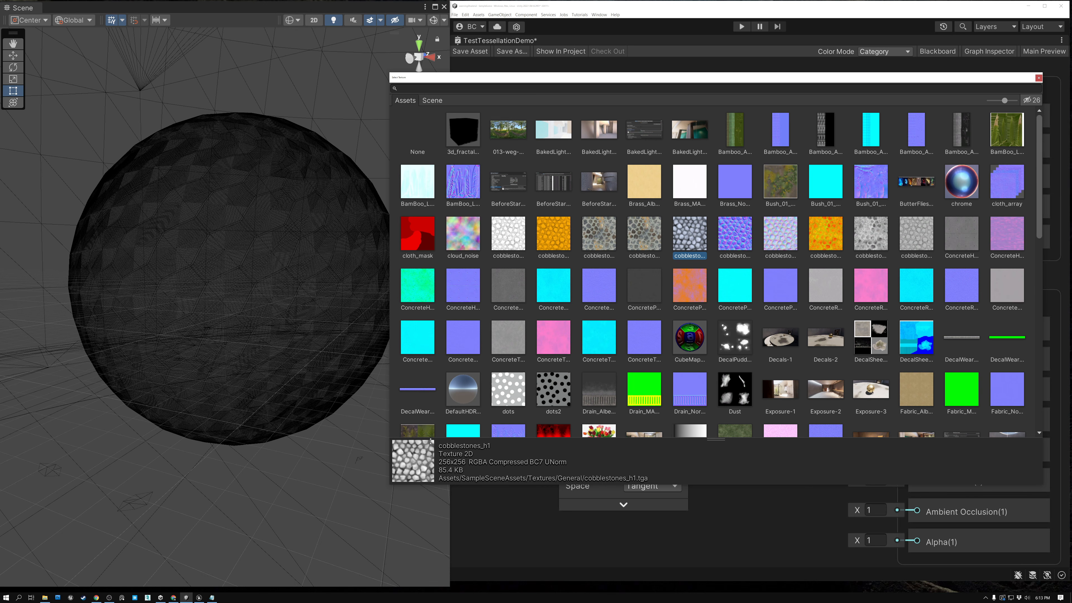
left_click(1038, 78)
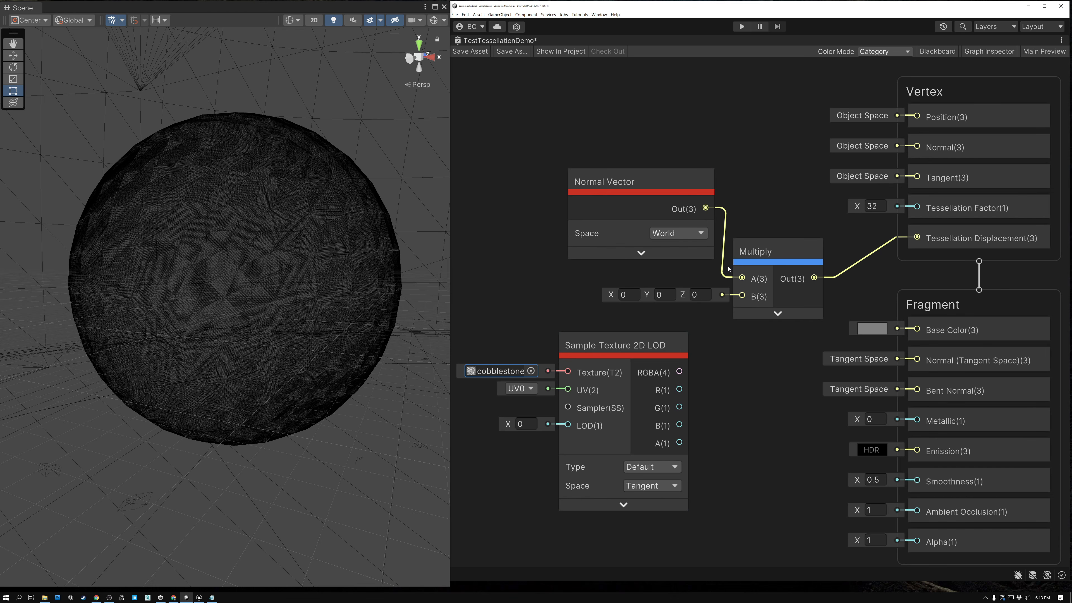
Step: Move the Normal Vector and Multiply nodes away from the Vertex stack and set Multiply's B input to 0.04 on X, Y and Z
left_click_drag(611, 131, 669, 227)
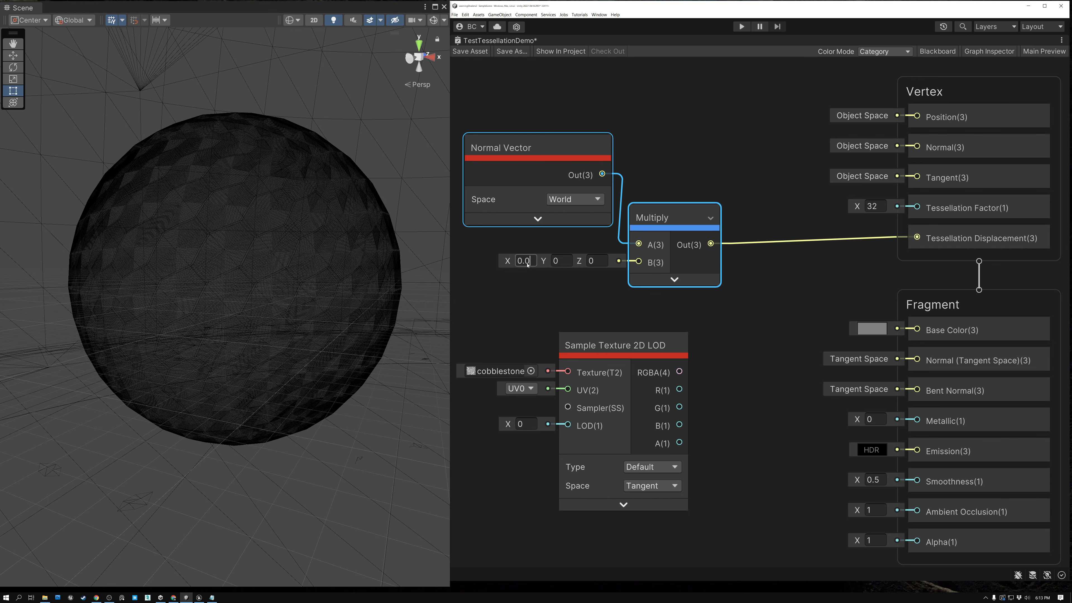
type("4")
left_click(567, 262)
type("0.04")
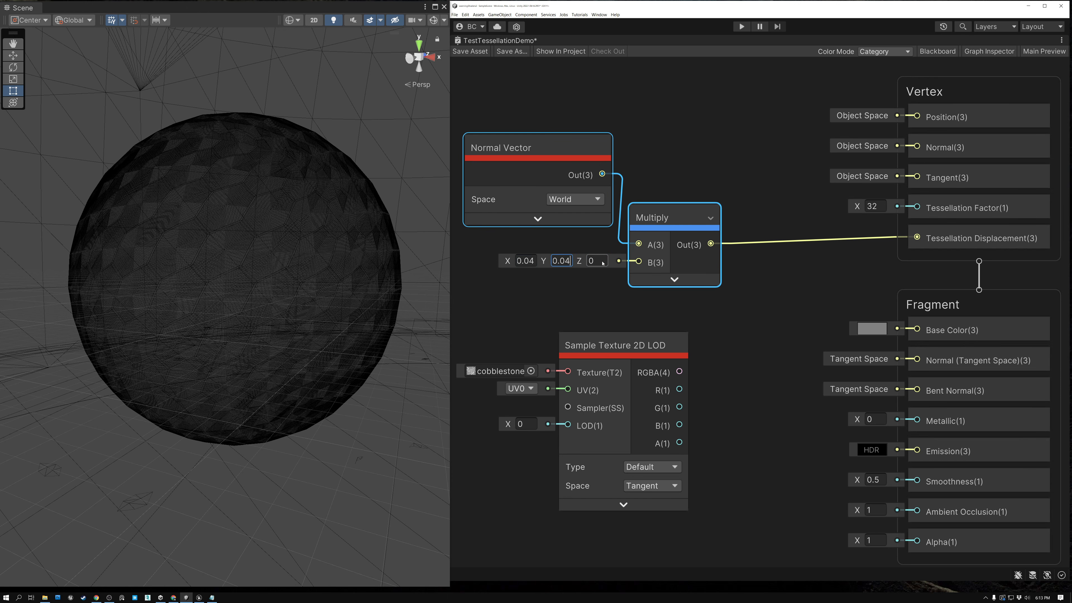
left_click(595, 261)
type("0.04")
Step: Create a second Multiply node from the first Multiply's output, connected to its A input, and collapse its preview
left_click_drag(711, 244, 755, 288)
type("mul")
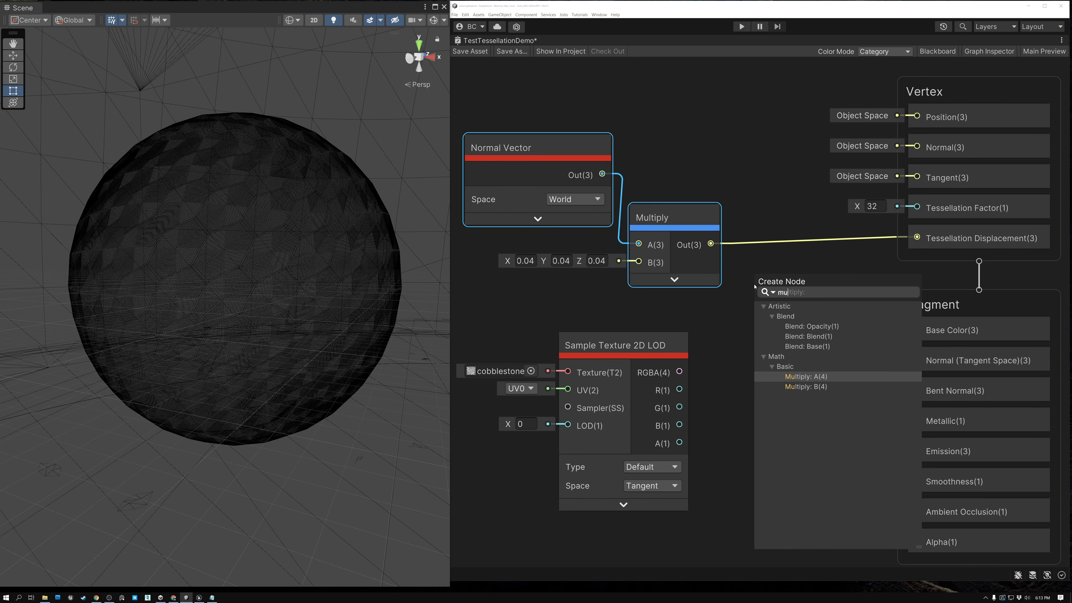
key("Return")
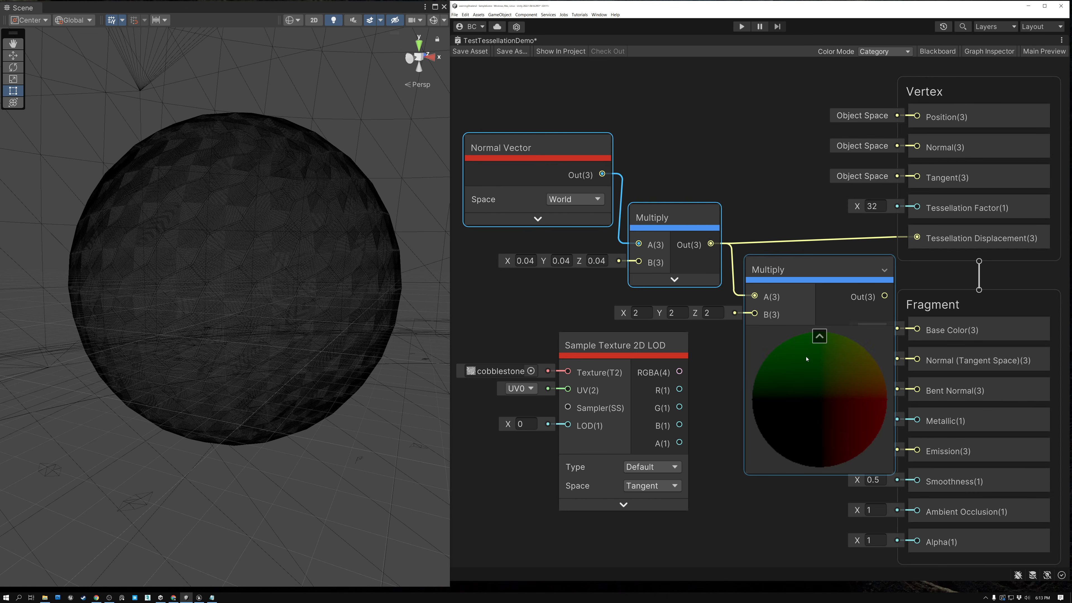
left_click(818, 337)
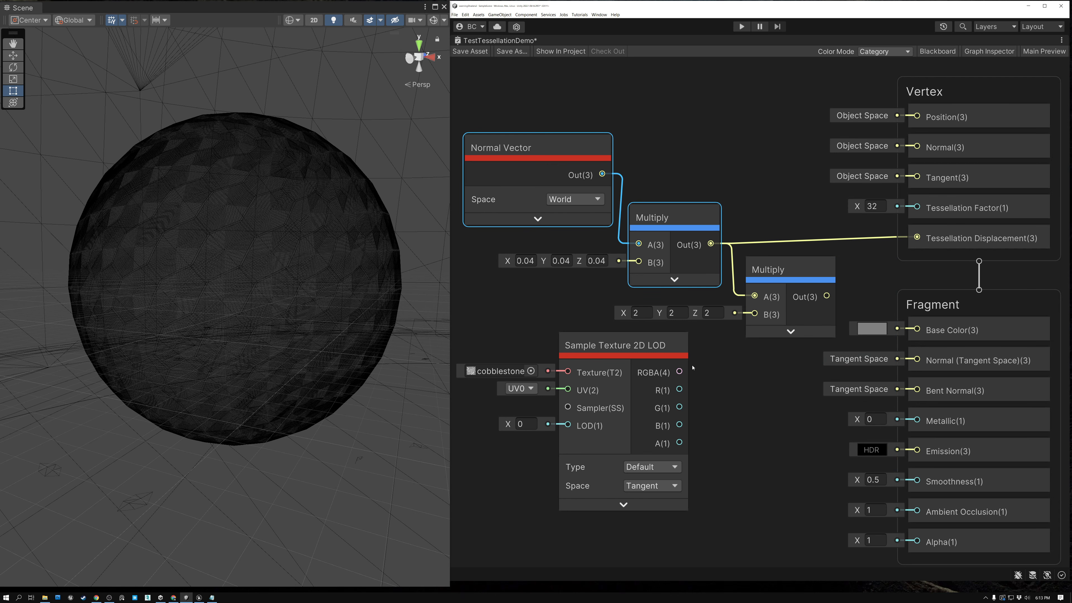
Step: Connect the texture sample's R output to the second Multiply's B input and reposition the Sample Texture 2D LOD node below the first Multiply
left_click_drag(680, 389, 755, 313)
left_click_drag(616, 345, 647, 319)
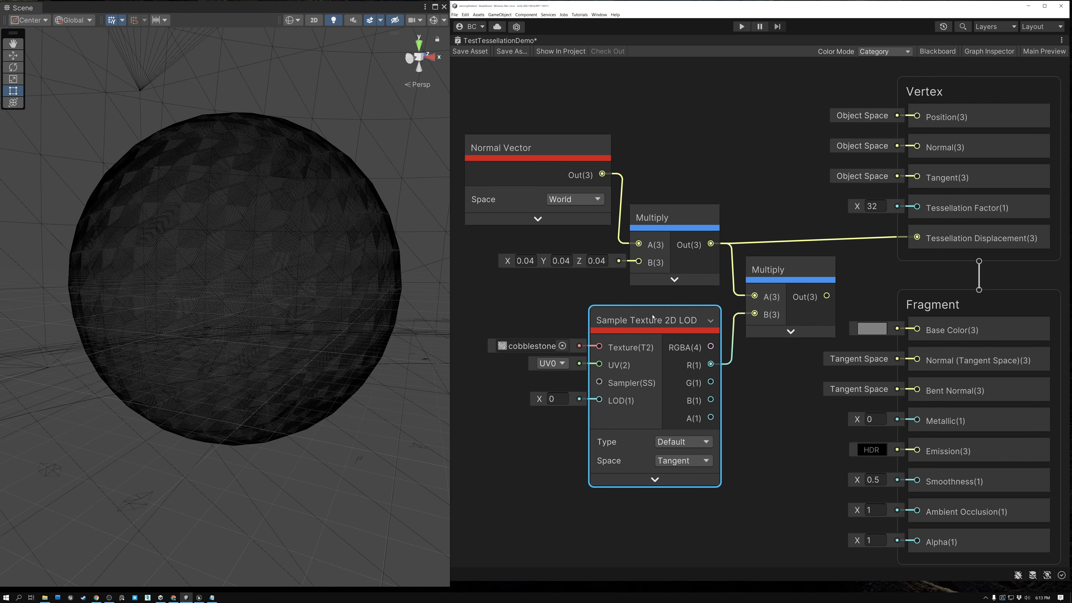
left_click_drag(694, 322, 666, 328)
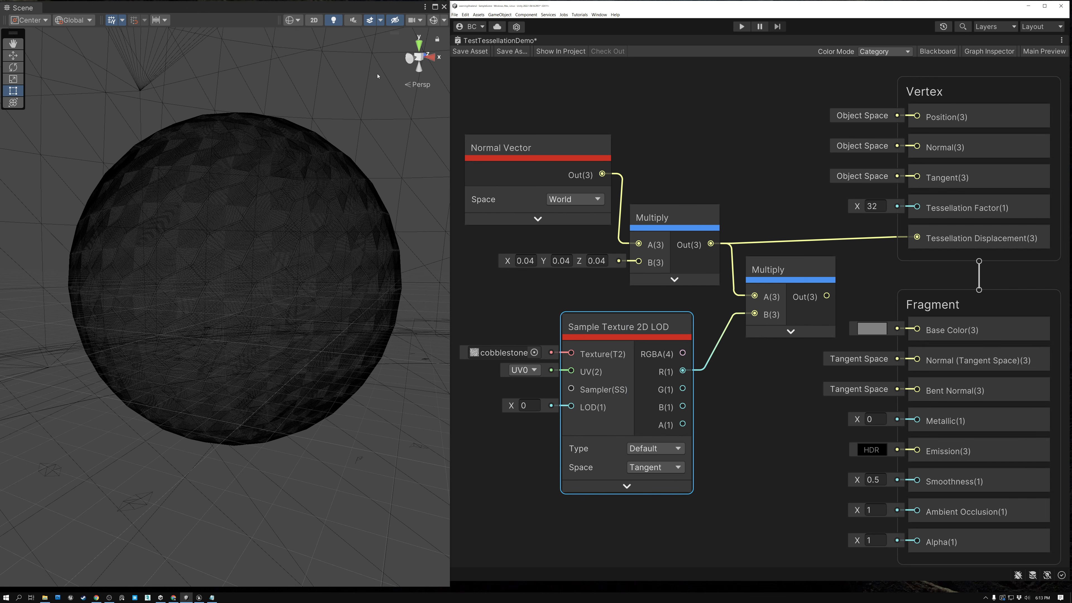
Step: Switch the Scene view's shading mode to Shaded and align the second Multiply node with the first
left_click(292, 19)
left_click(299, 41)
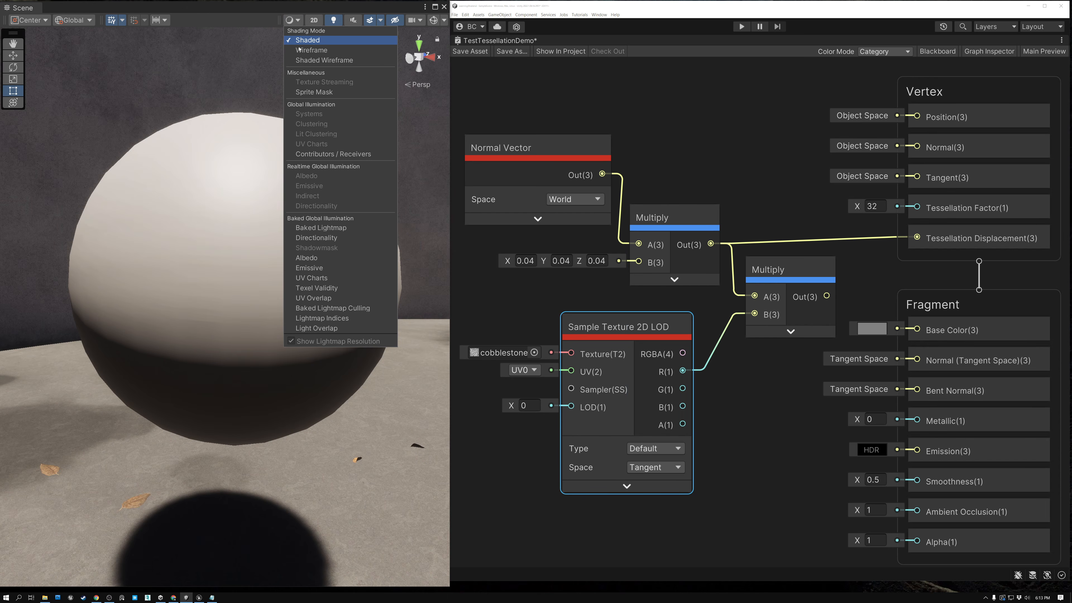
left_click_drag(753, 284, 750, 231)
Step: Connect the texture's R output to Base Color, delete its link to the second Multiply's B input and save the asset
left_click_drag(682, 371, 916, 330)
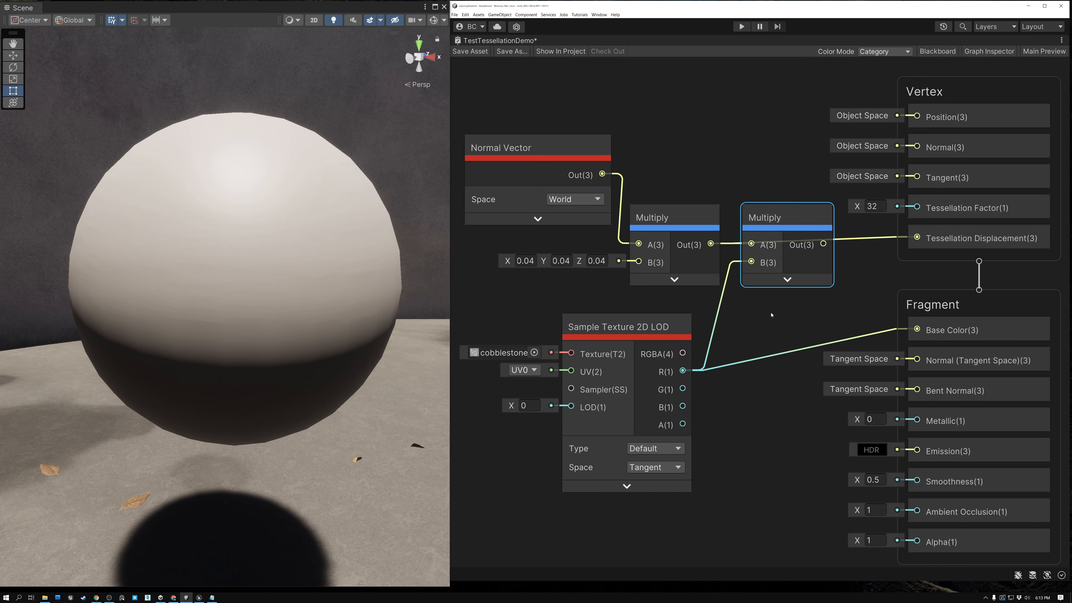
left_click(717, 317)
key("Delete")
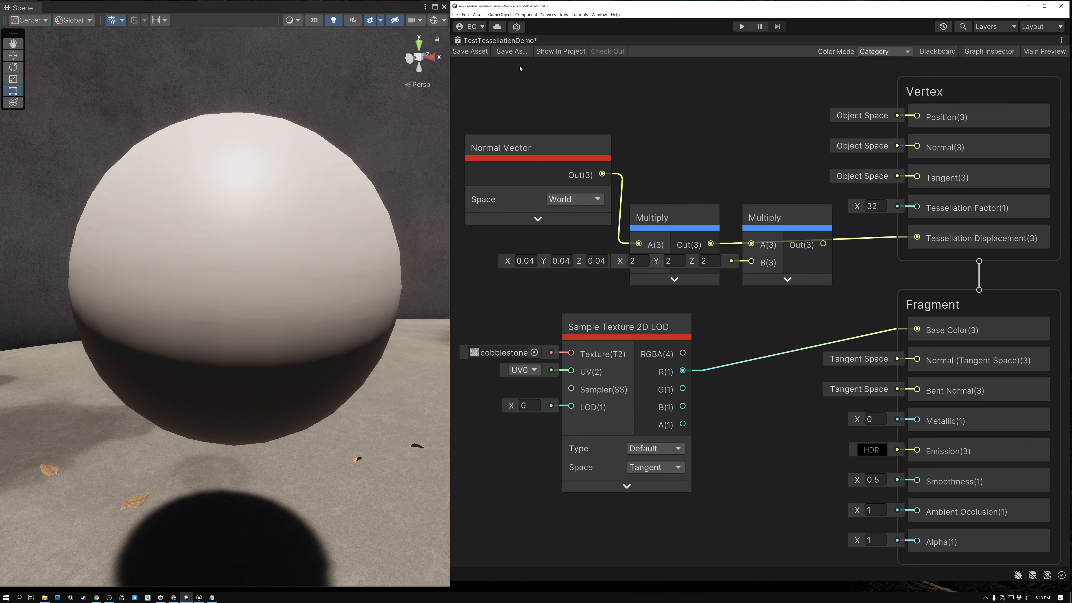
left_click(470, 51)
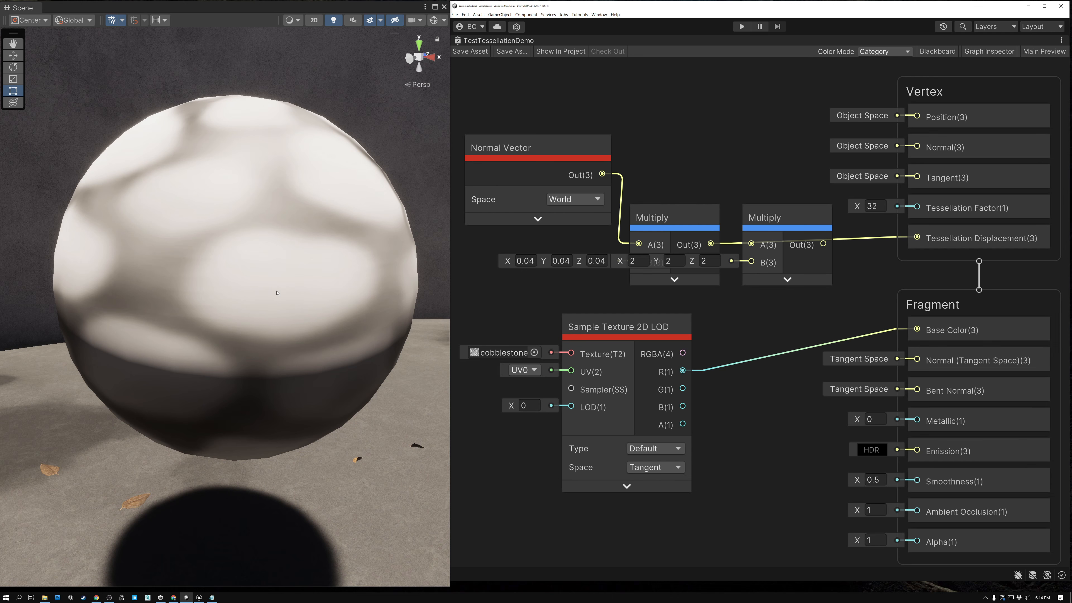
Step: Orbit around the sphere to examine how the height texture is mapped across its surface
left_click_drag(232, 298, 112, 269, "alt")
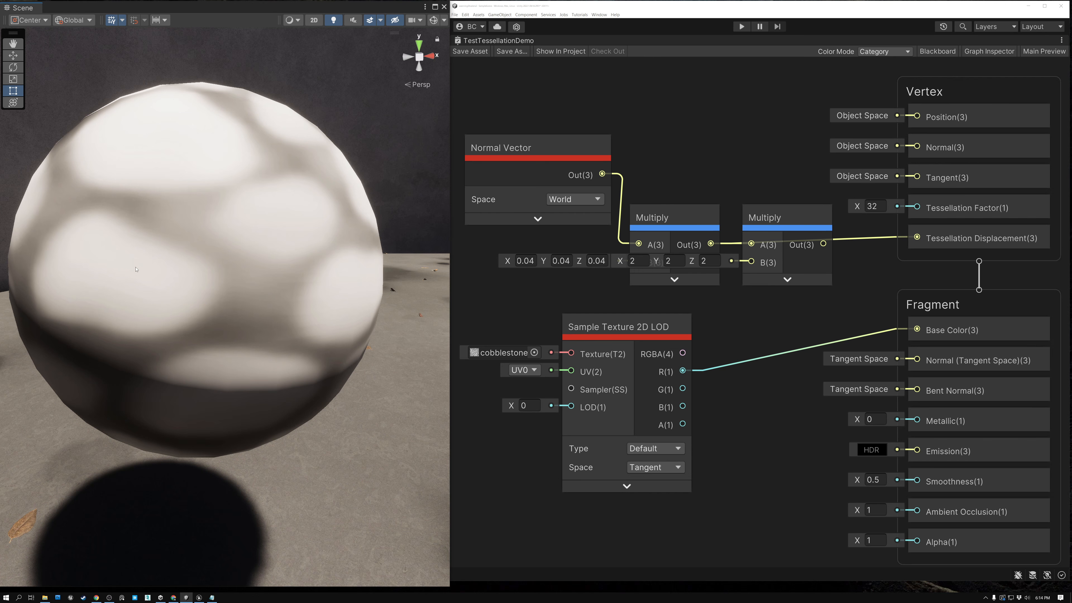
left_click_drag(199, 276, 150, 261, "alt")
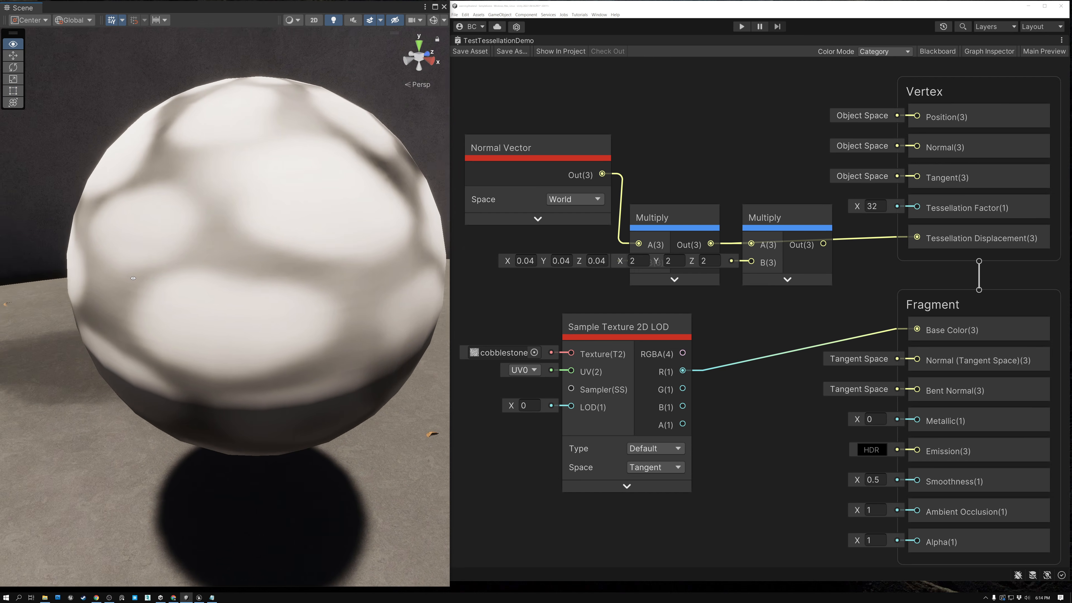
left_click_drag(341, 206, 249, 219, "alt")
left_click_drag(314, 206, 525, 181, "alt")
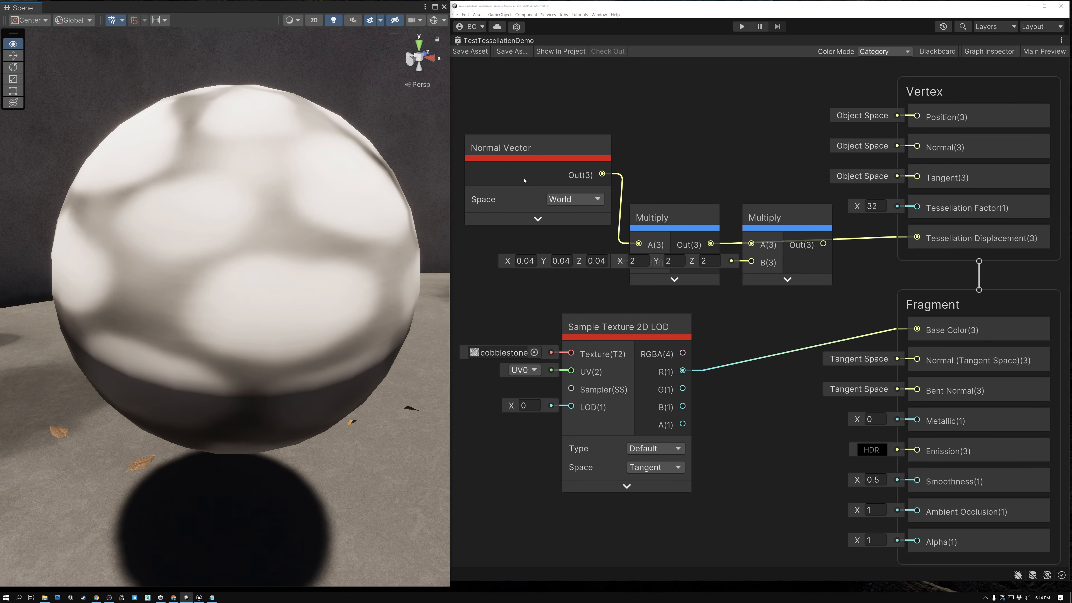
left_click_drag(158, 264, 241, 276, "alt")
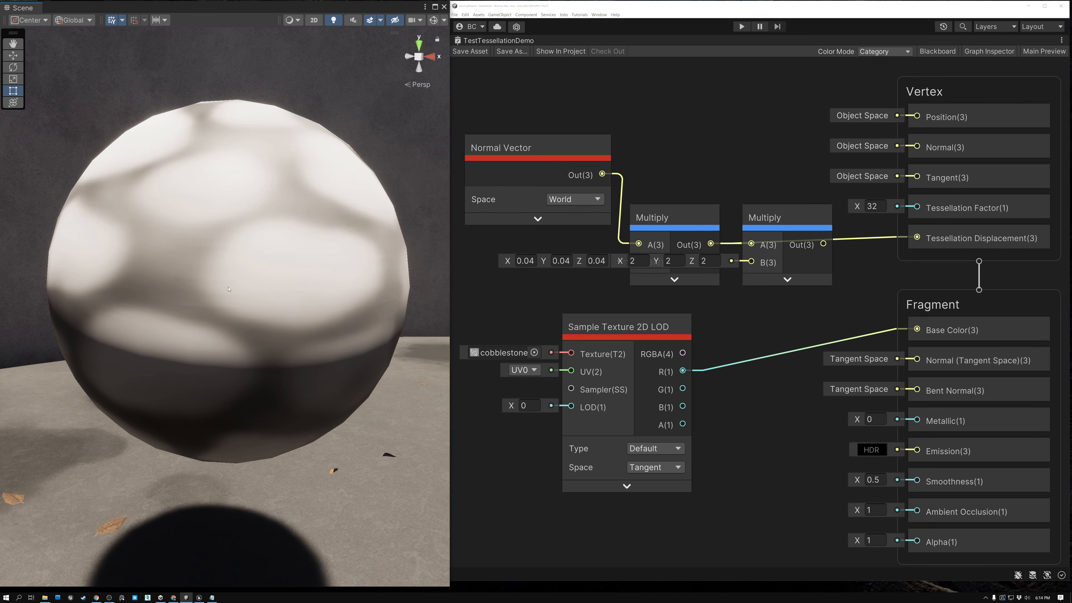
Step: Move the Sample Texture 2D LOD node closer to the master stack and create a UV node
left_click_drag(611, 325, 686, 323)
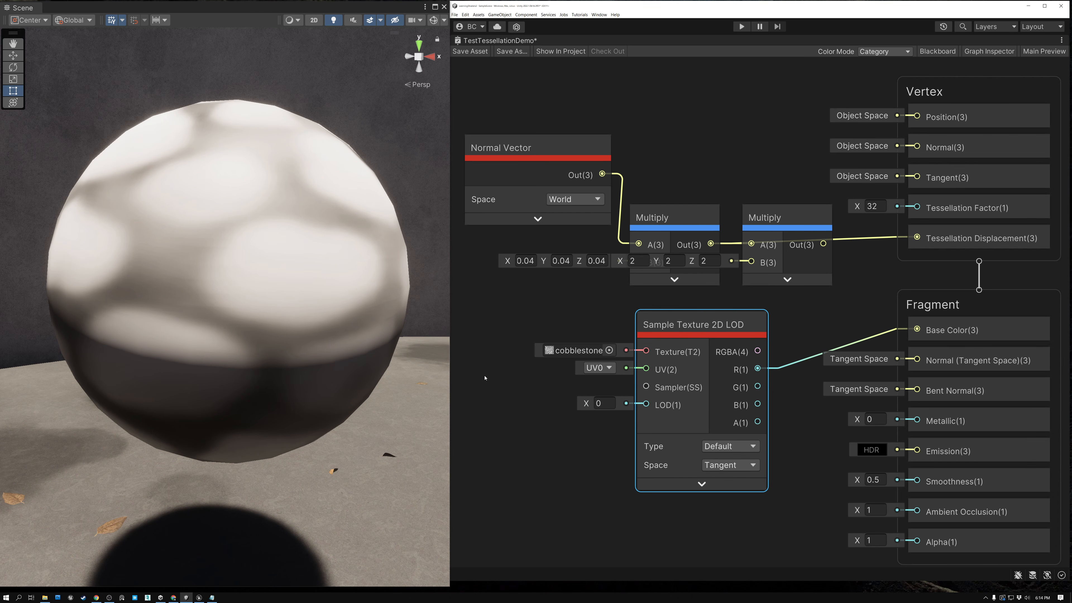
right_click(464, 377)
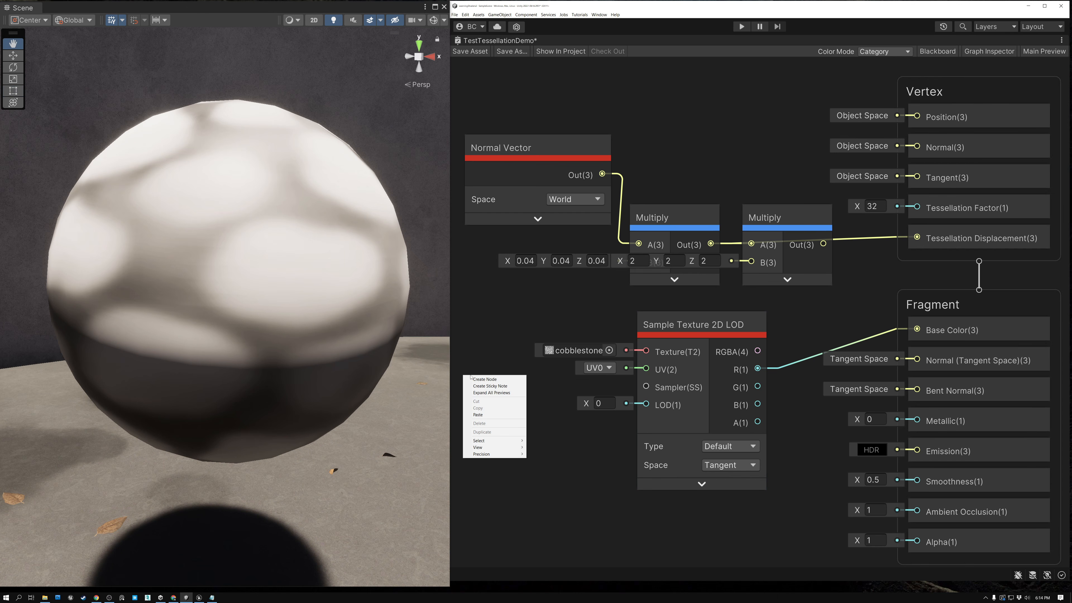
left_click(474, 379)
type("uv")
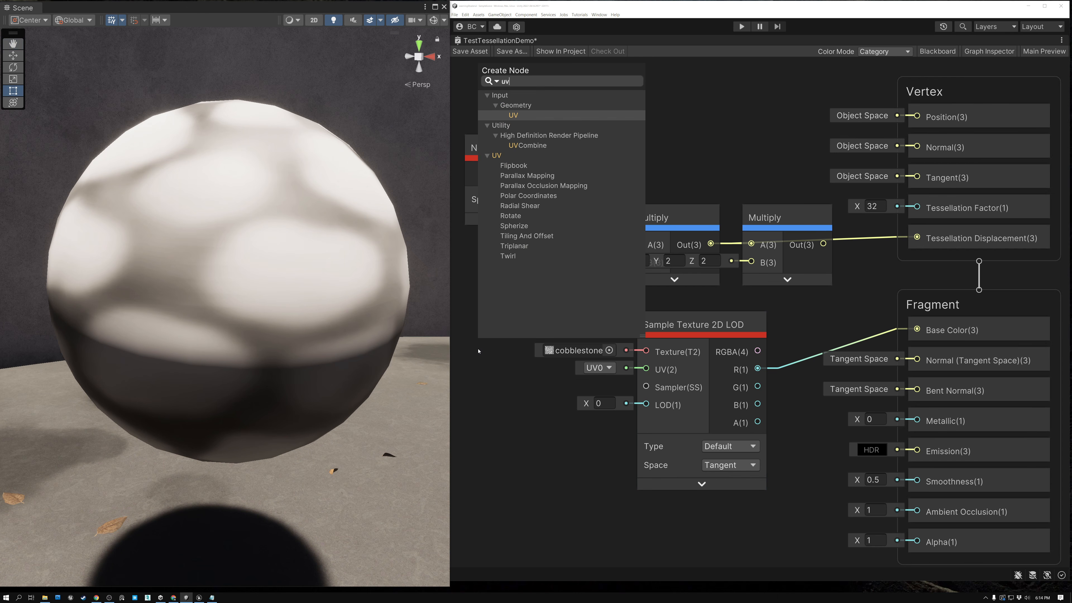
left_click(513, 115)
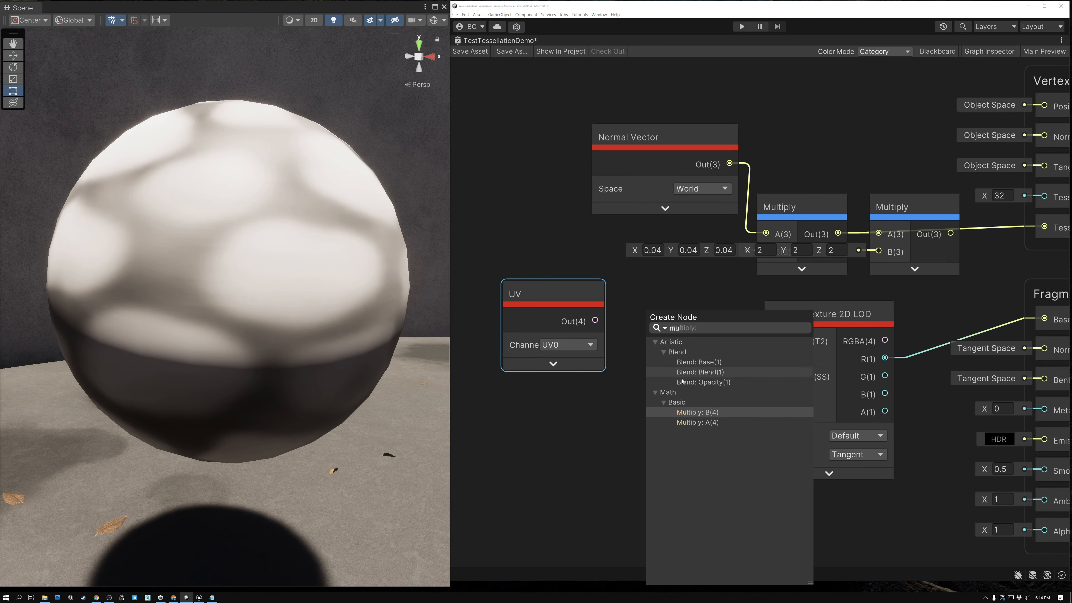
Step: Create a Multiply node from the UV output with B's X at 4, collapse its preview and connect it to the texture sample's UV input
left_click(695, 422)
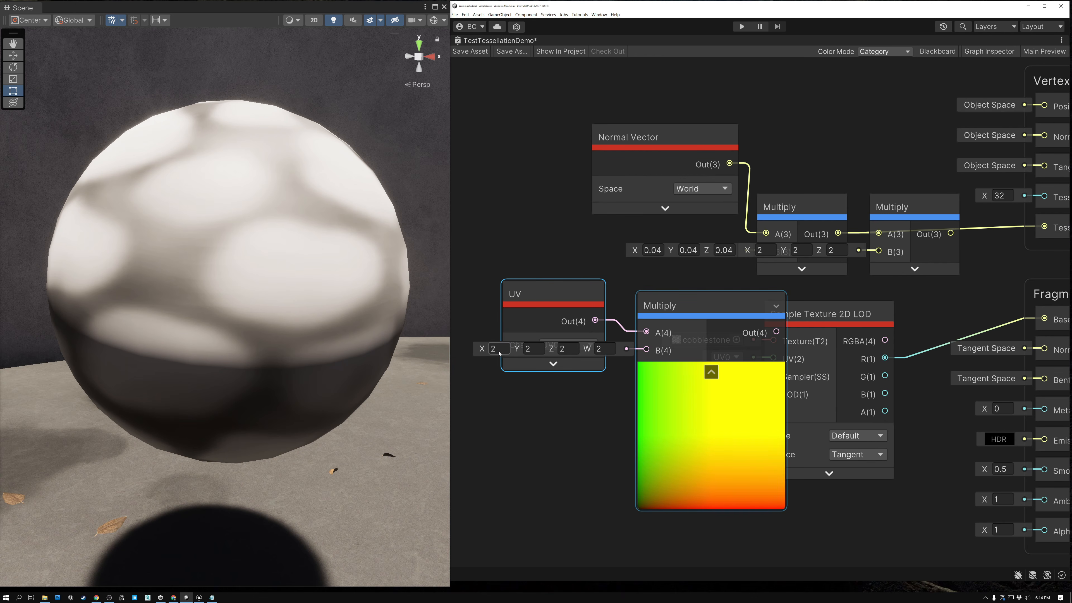
type("4")
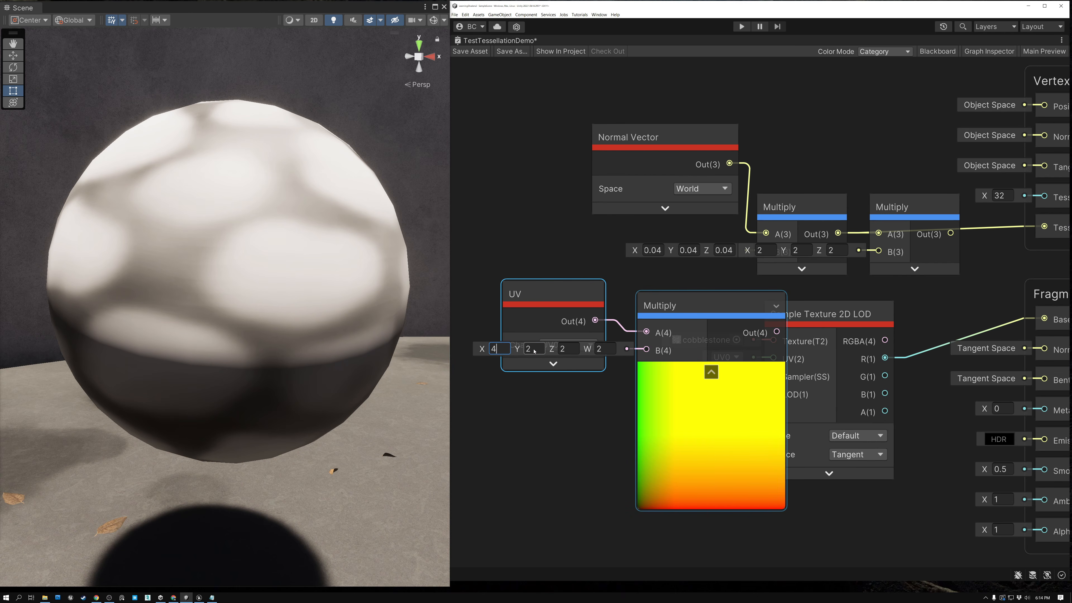
left_click(711, 372)
left_click_drag(677, 314, 773, 358)
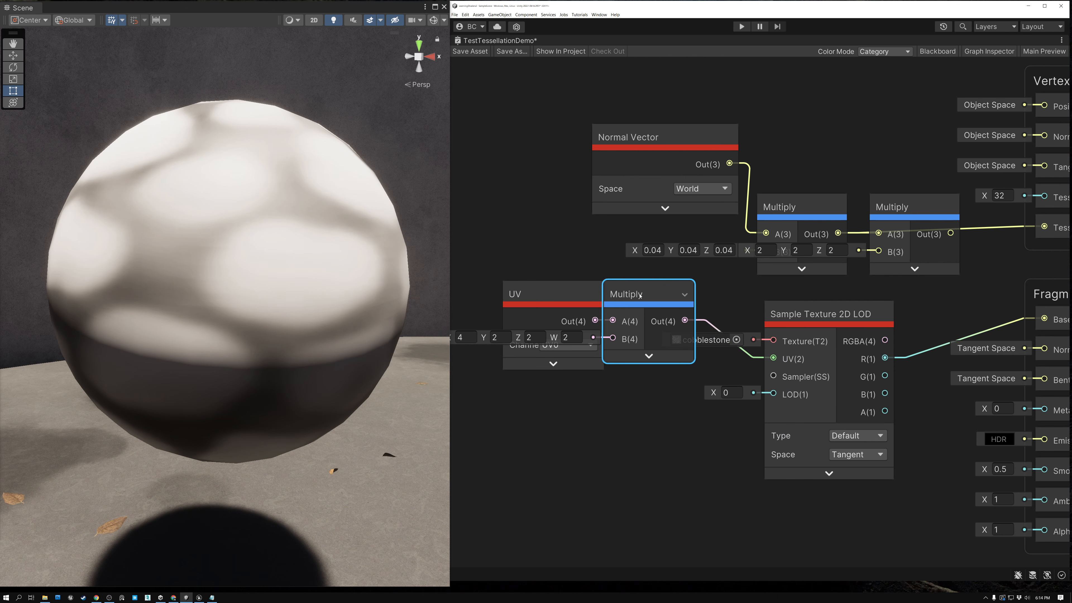
Step: Hide the UV Multiply node's unused ports, place it beside the UV node and save the asset
left_click(684, 294)
left_click_drag(660, 294, 672, 293)
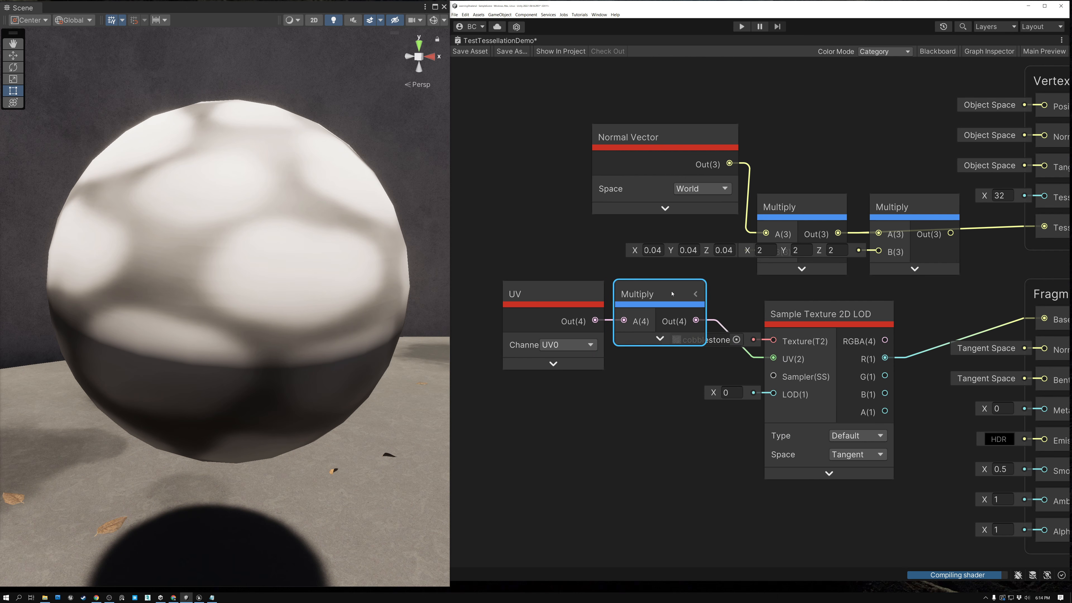
left_click(470, 51)
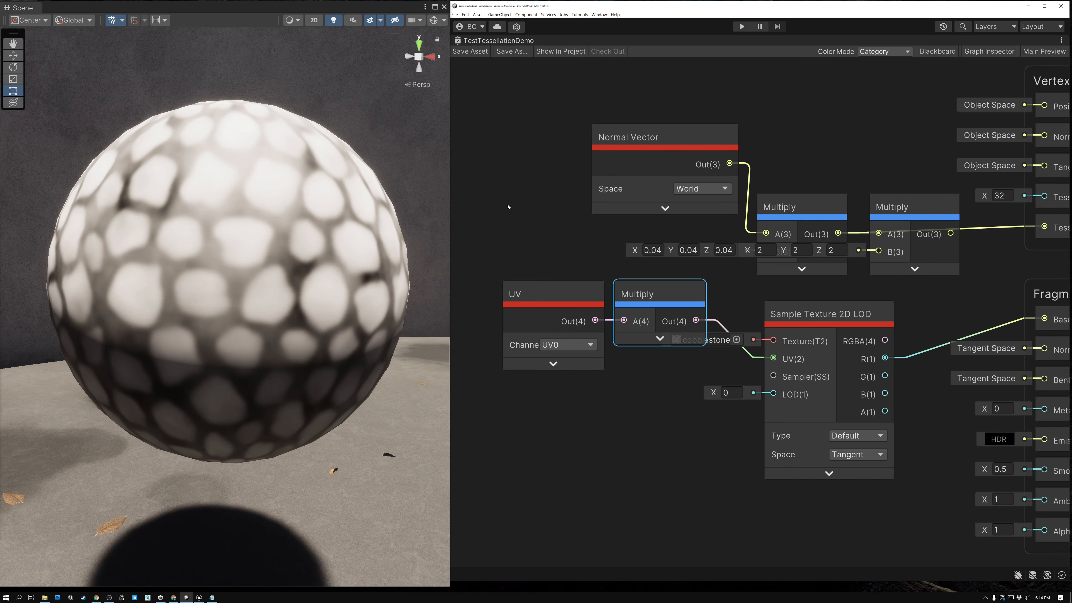
left_click_drag(194, 253, 283, 282, "alt")
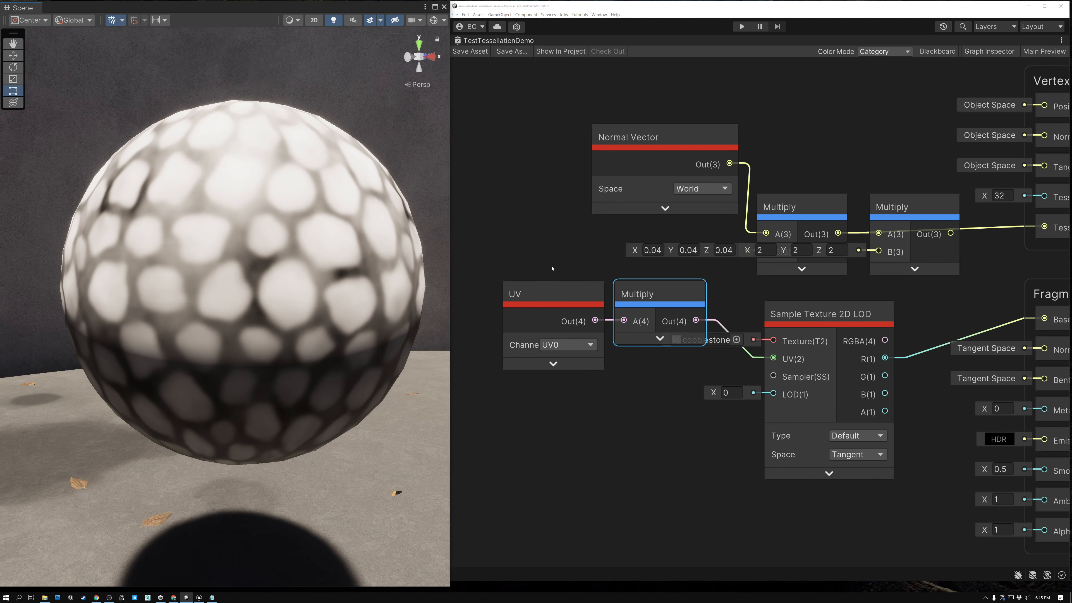
mouse_move(330, 275)
left_mouse_down("alt")
mouse_move(247, 260)
mouse_move(319, 273)
left_mouse_up("alt")
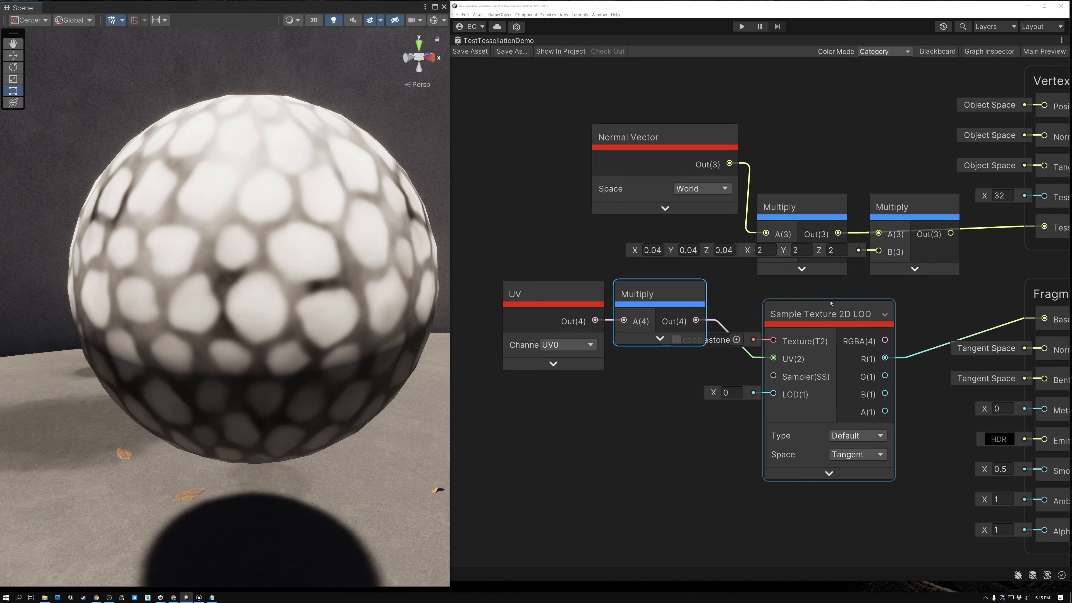
Step: Hide the Sample Texture 2D LOD node's unused ports and arrange it in a row with the UV and Multiply nodes
left_click(885, 314)
left_click_drag(545, 273, 703, 310)
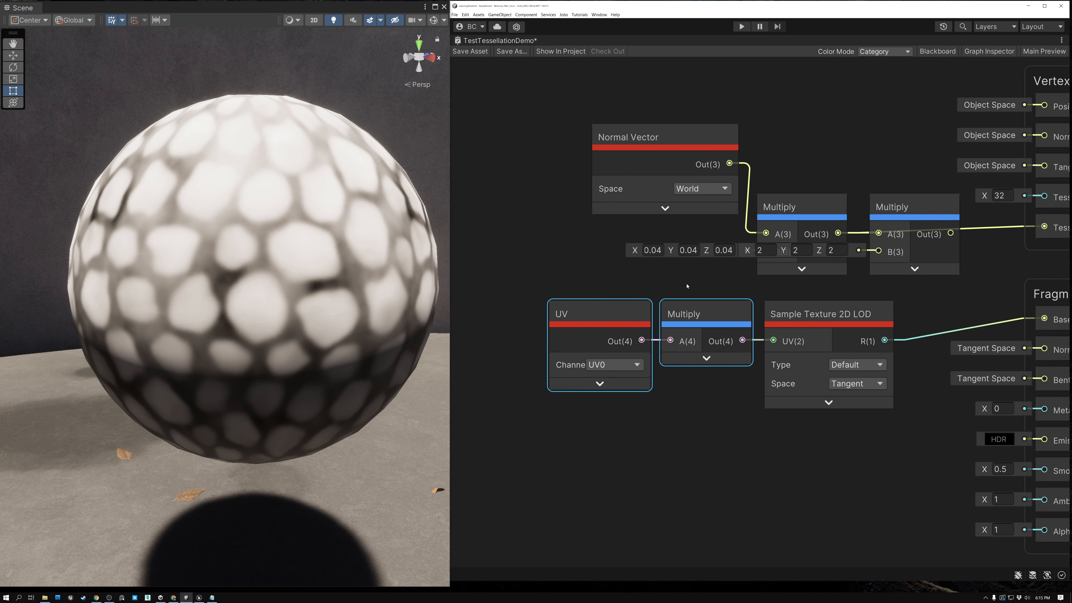
left_click_drag(525, 311, 772, 356)
left_click_drag(826, 316, 766, 334)
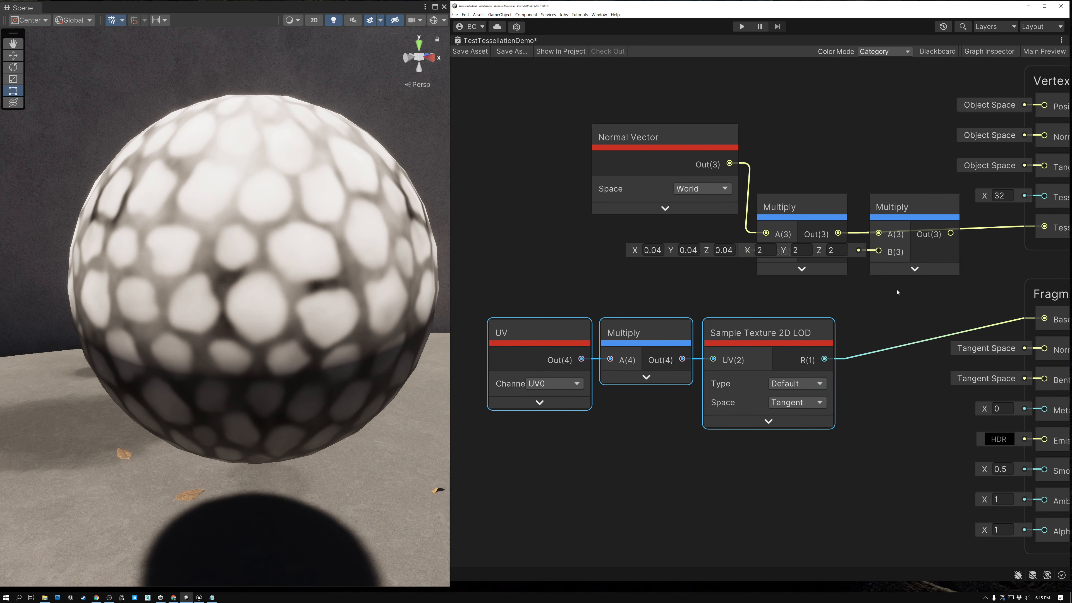
Step: Connect the texture's R output to the displacement Multiply's B input, feed its result into Tessellation Displacement and save the asset
left_click_drag(897, 223, 895, 261)
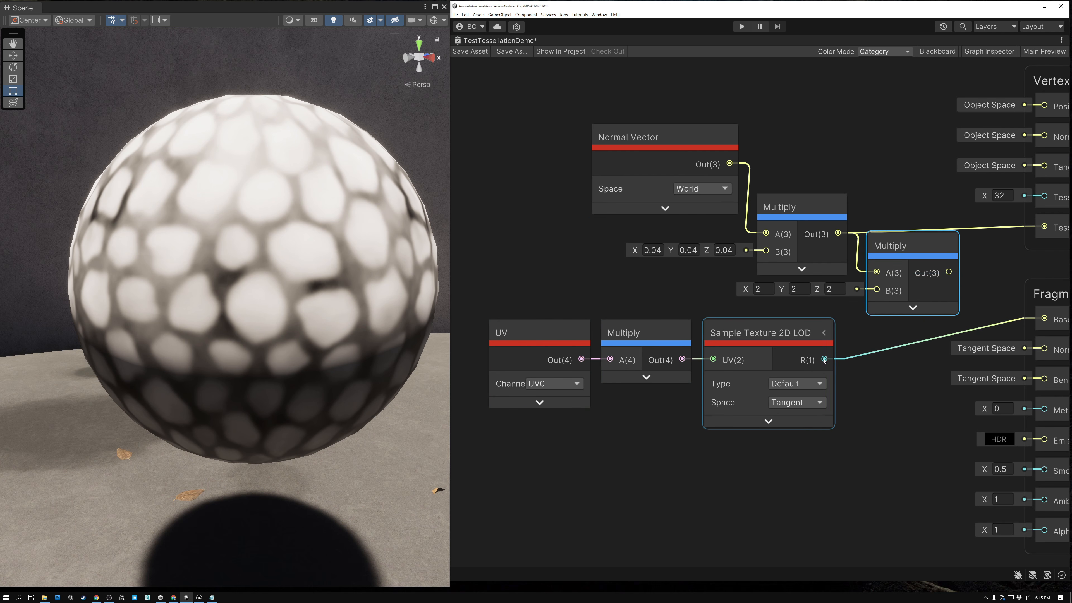
left_click_drag(824, 359, 876, 290)
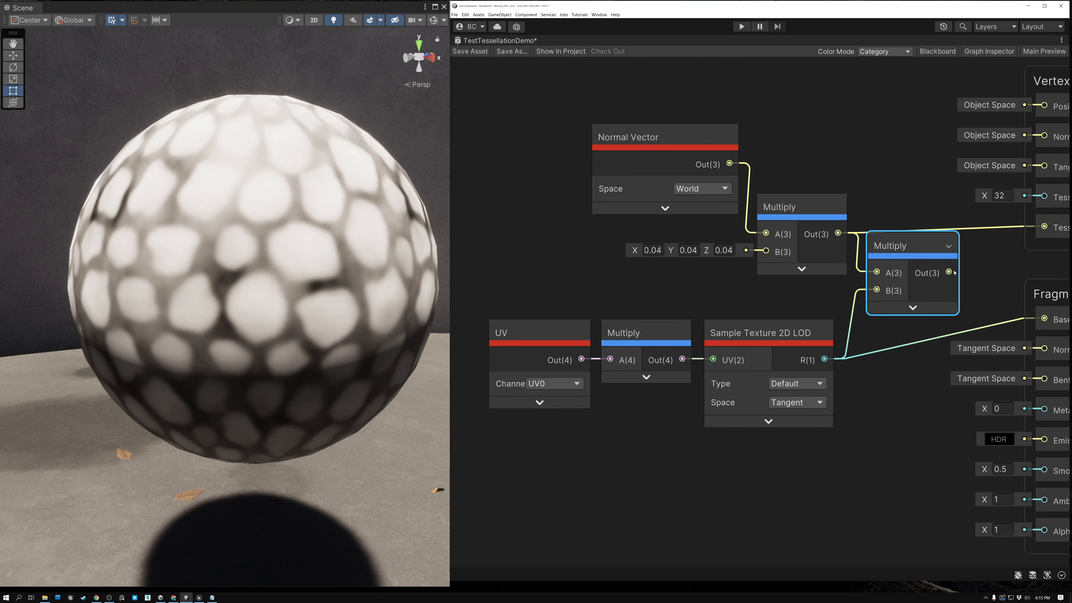
left_click_drag(950, 272, 998, 228)
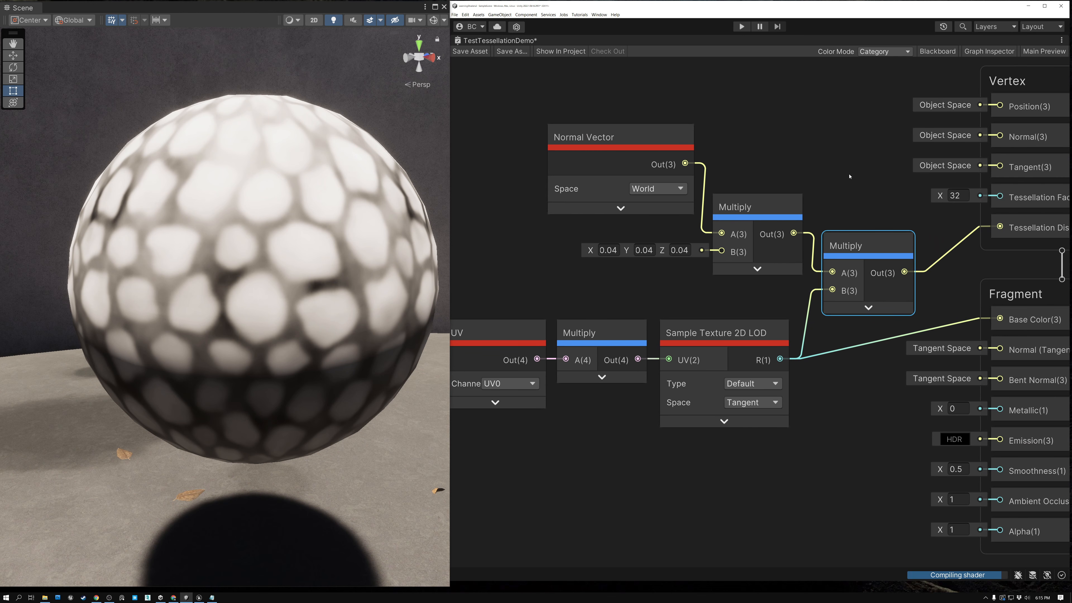
left_click(469, 51)
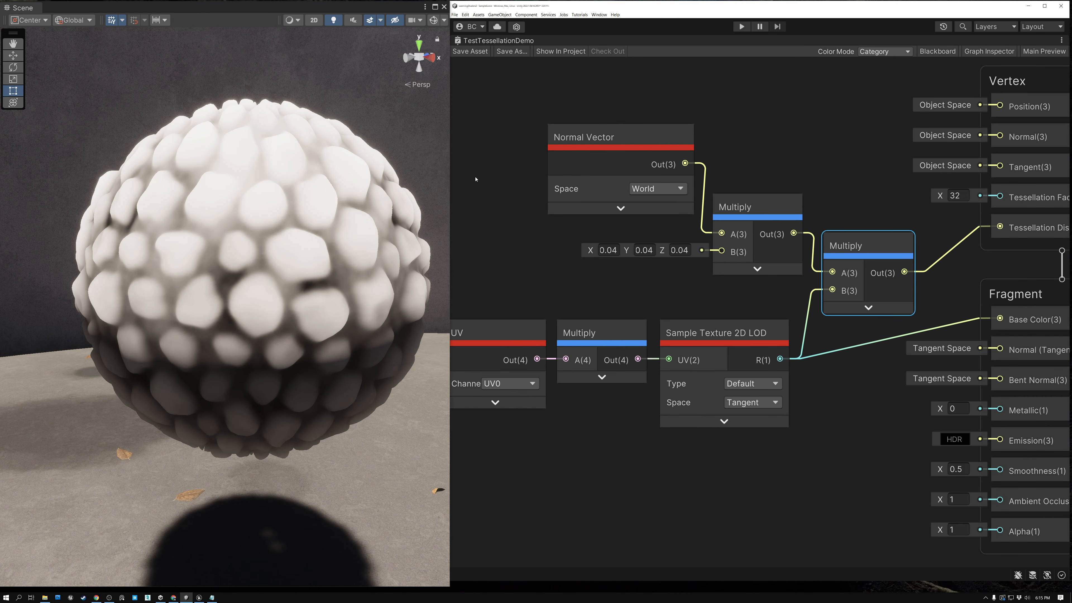
Step: Orbit around the sphere to examine the cobblestone displacement on its surface and silhouette
left_click_drag(212, 269, 84, 255, "alt")
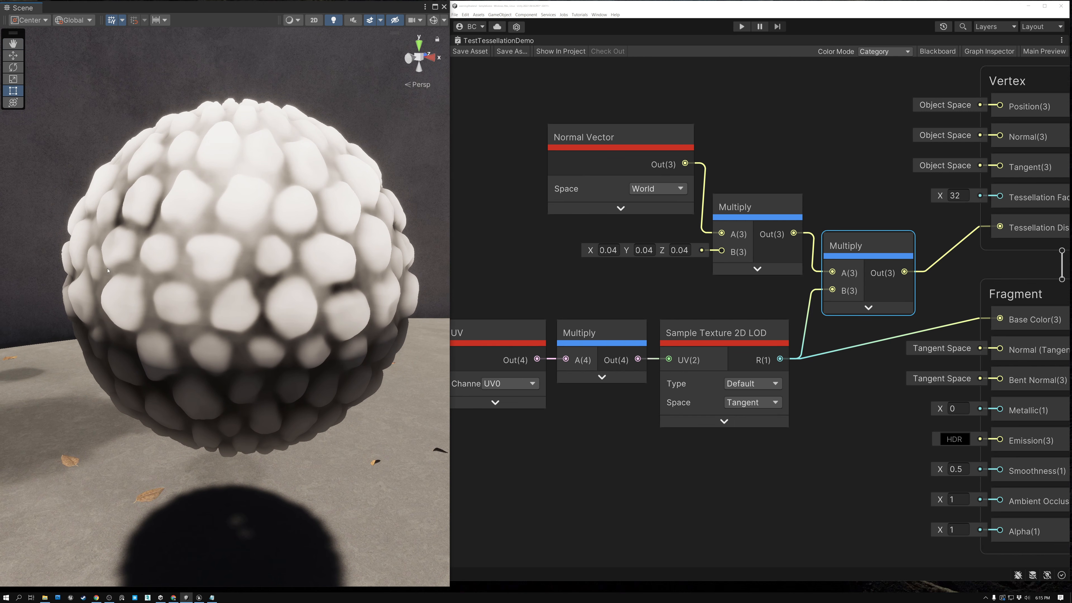
left_click_drag(107, 271, 80, 255, "alt")
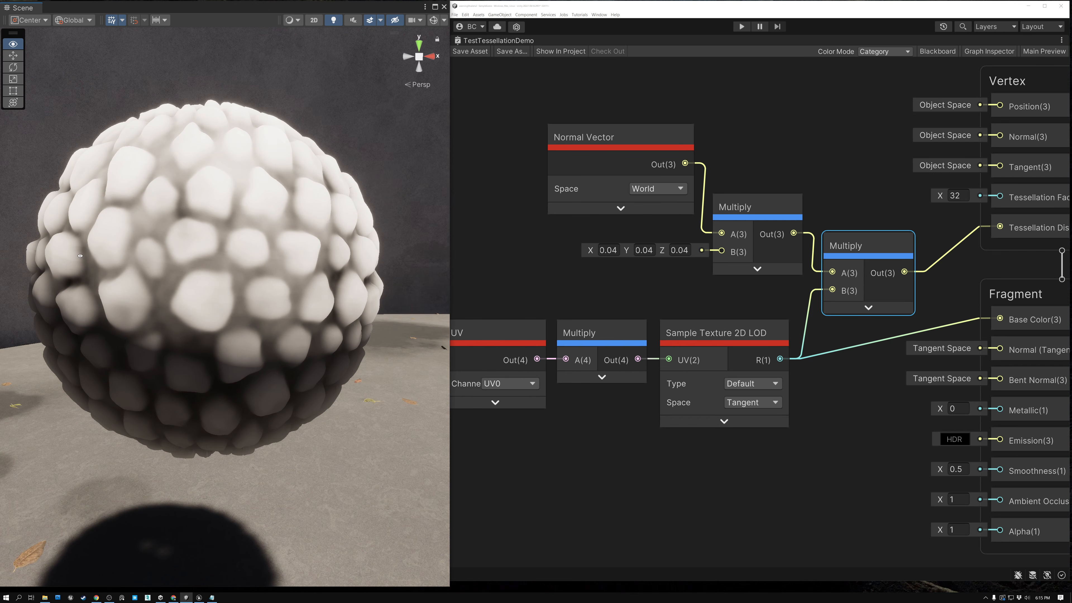
left_click_drag(310, 277, 192, 290, "alt")
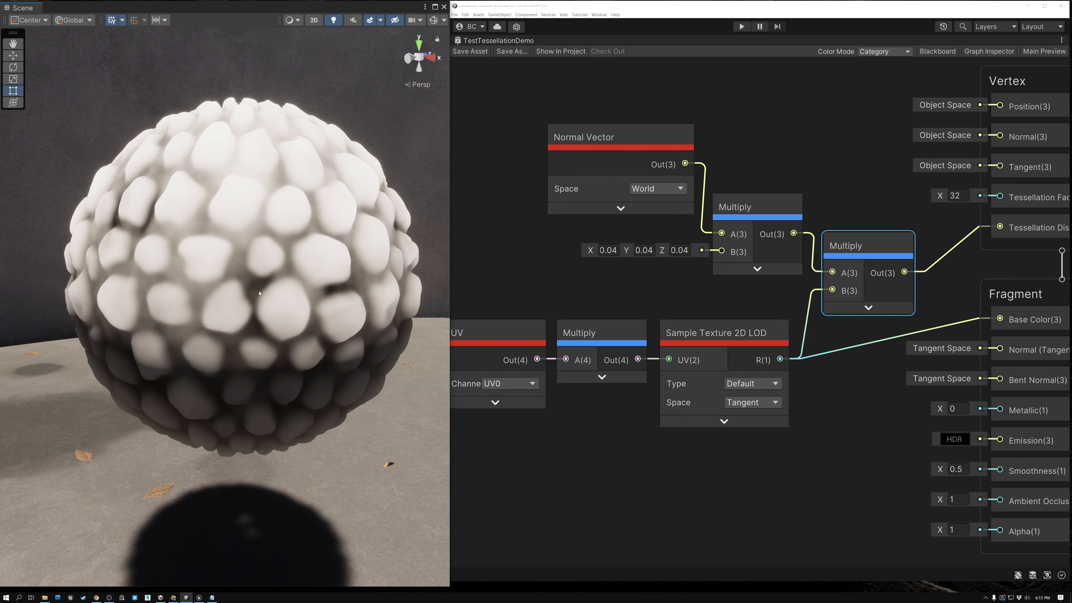
left_click_drag(266, 263, 289, 258, "alt")
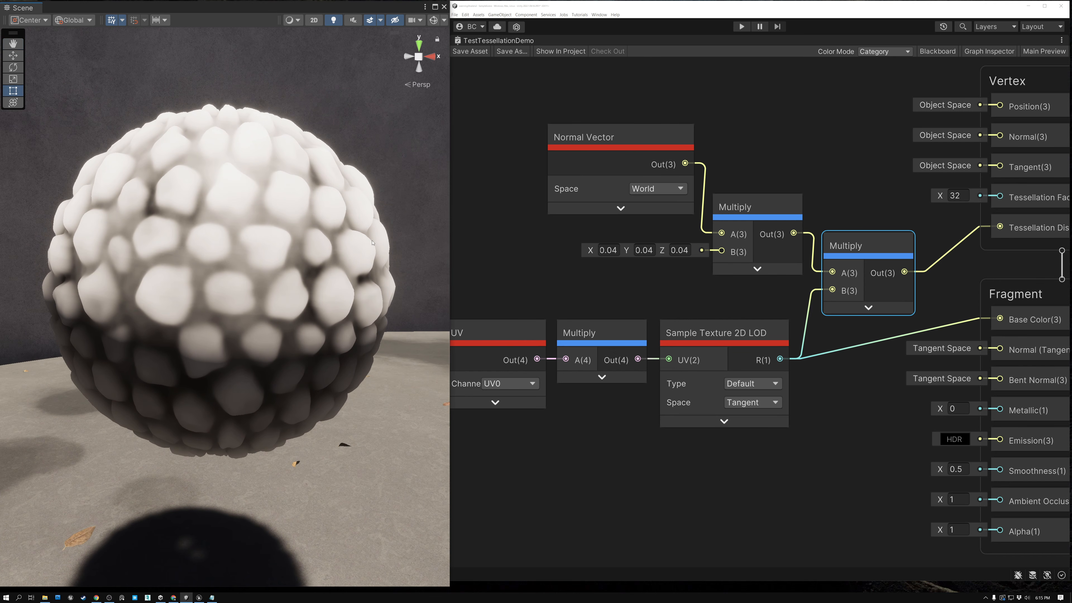
left_click_drag(375, 241, 243, 256, "alt")
middle_click_drag(243, 257, 236, 253)
left_click_drag(237, 253, 300, 255, "alt")
Step: Delete the connection from the texture's R output to Base Color, save the asset and inspect the sphere's shading
left_click(752, 345)
left_click(859, 344)
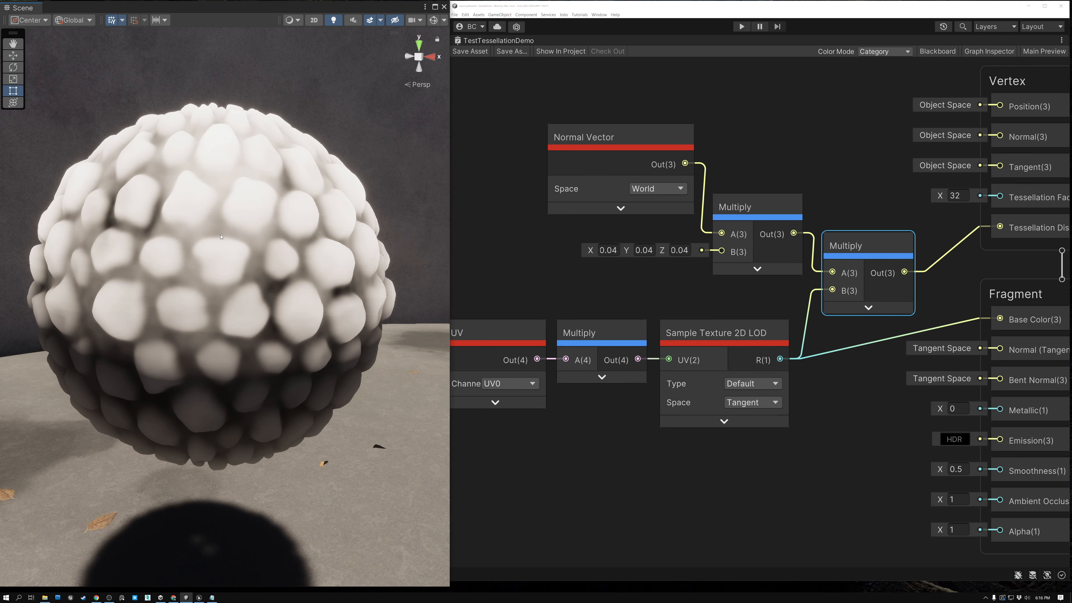
left_click(850, 349)
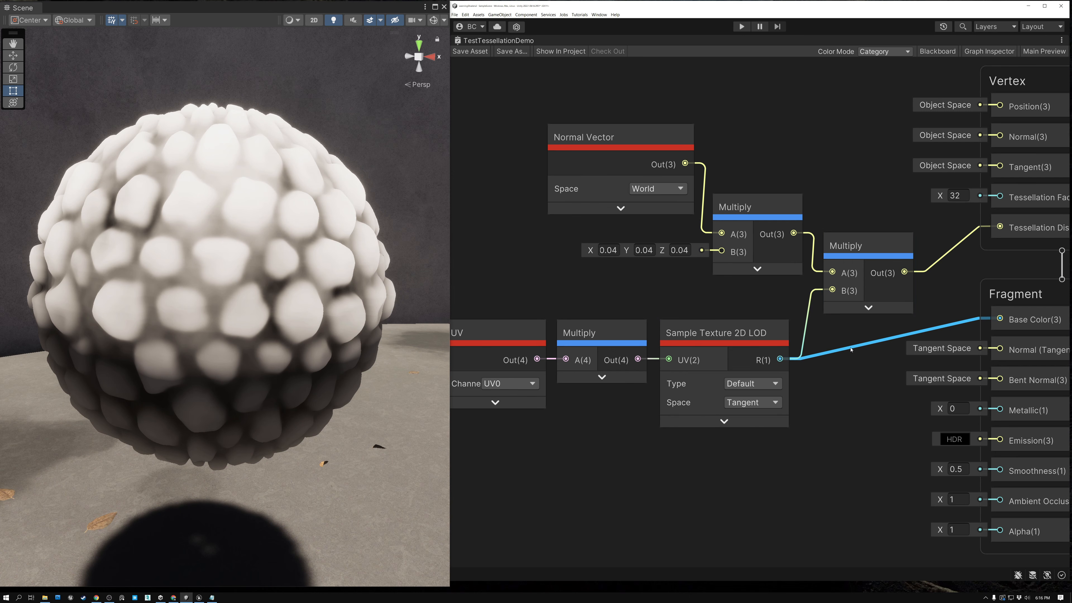
key("Delete")
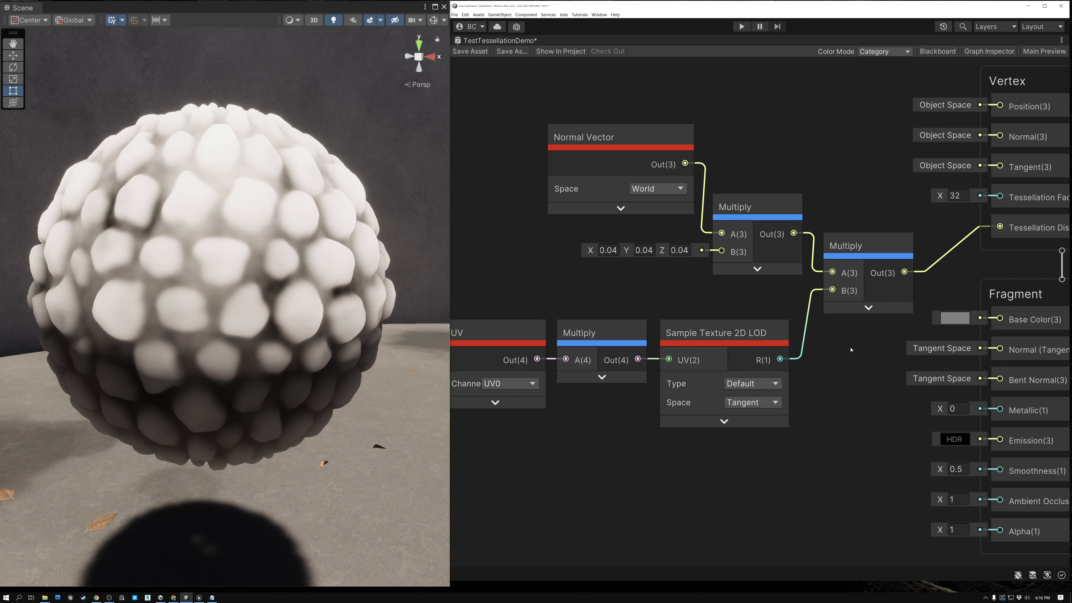
left_click(482, 54)
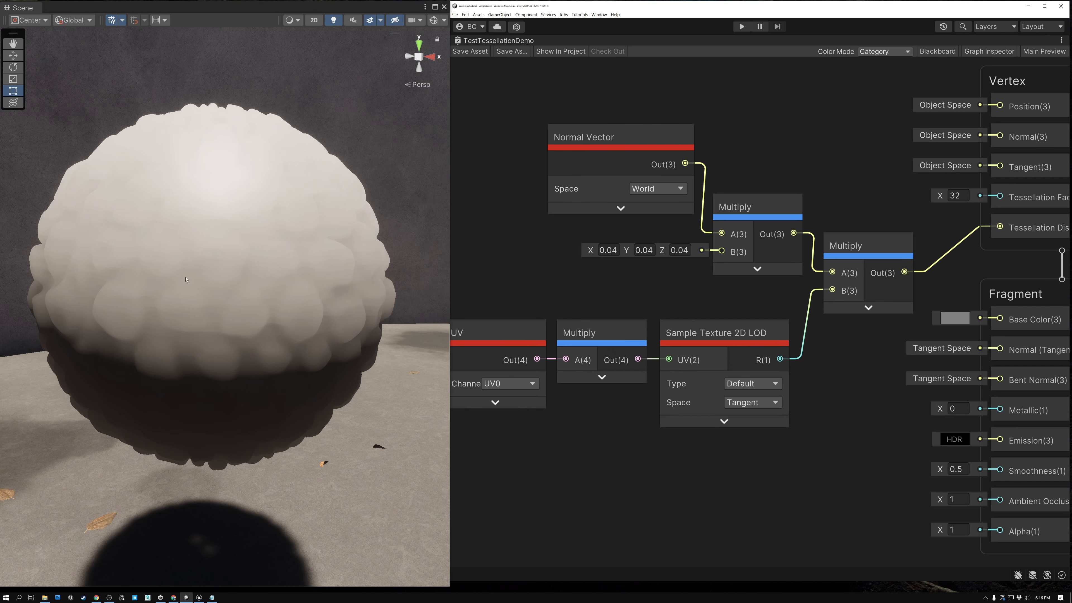
left_click_drag(181, 284, 292, 272, "alt")
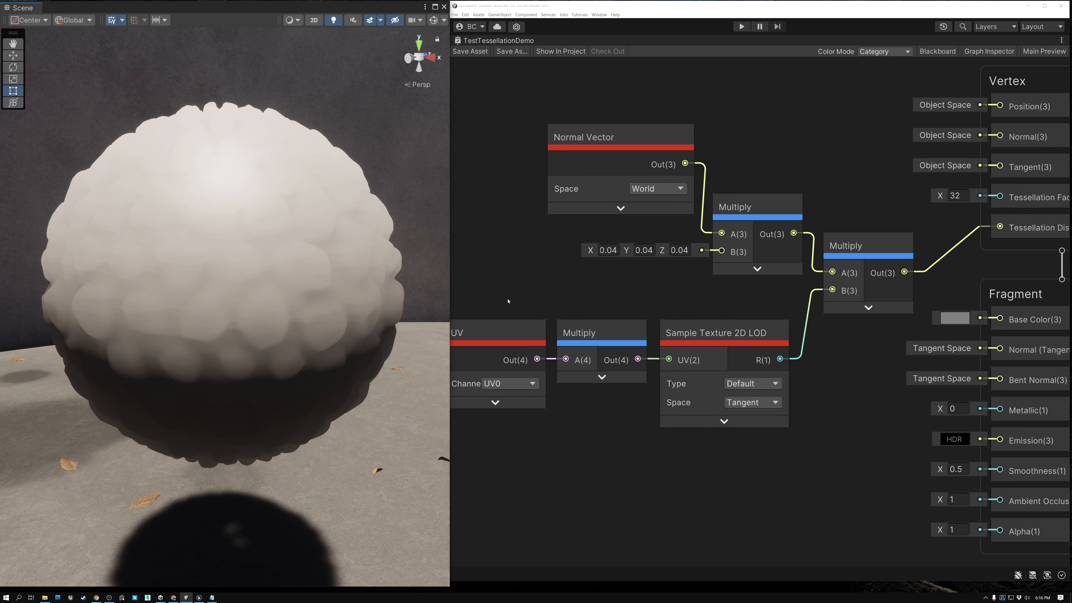
Step: Move the UV, Multiply and Sample Texture 2D LOD row up and create a Sample Texture 2D node beneath it
left_click_drag(508, 300, 737, 299)
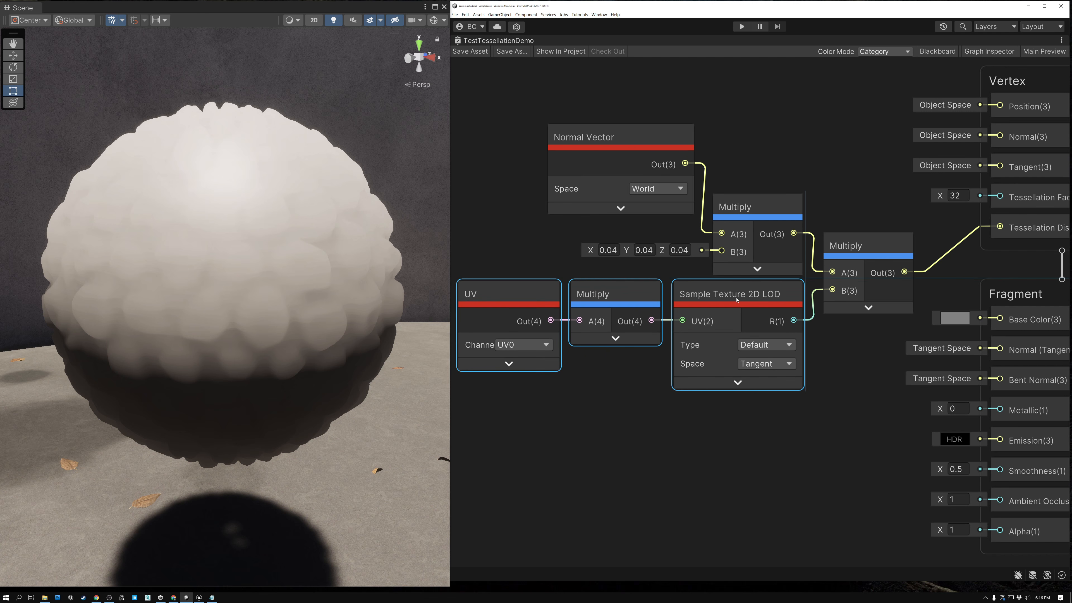
left_click(626, 418)
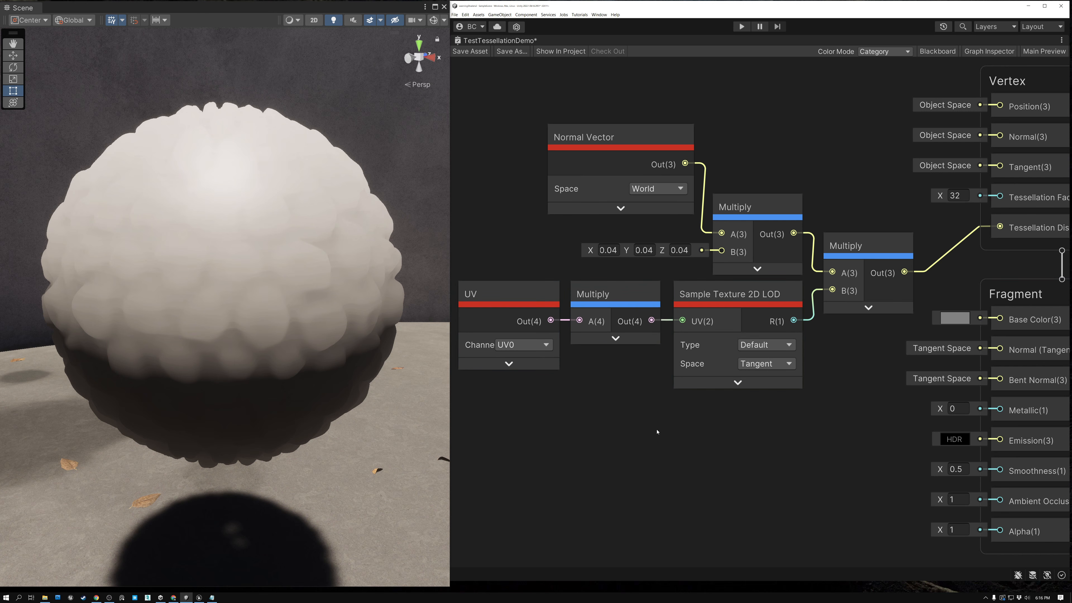
key("space")
type("samp")
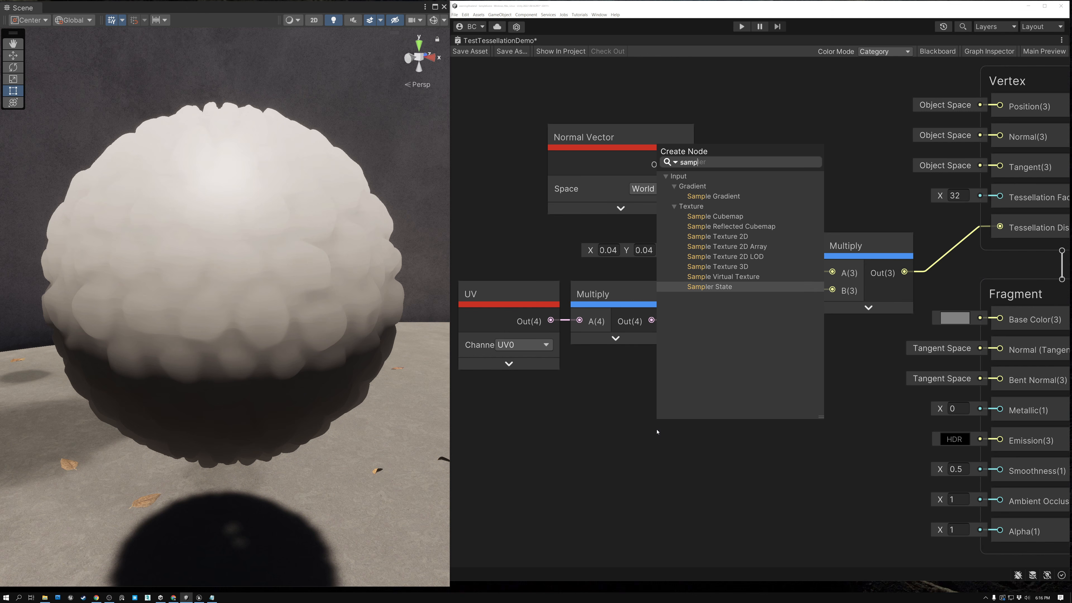
key("Up")
key("Up")
key("Up")
key("Up")
key("Up")
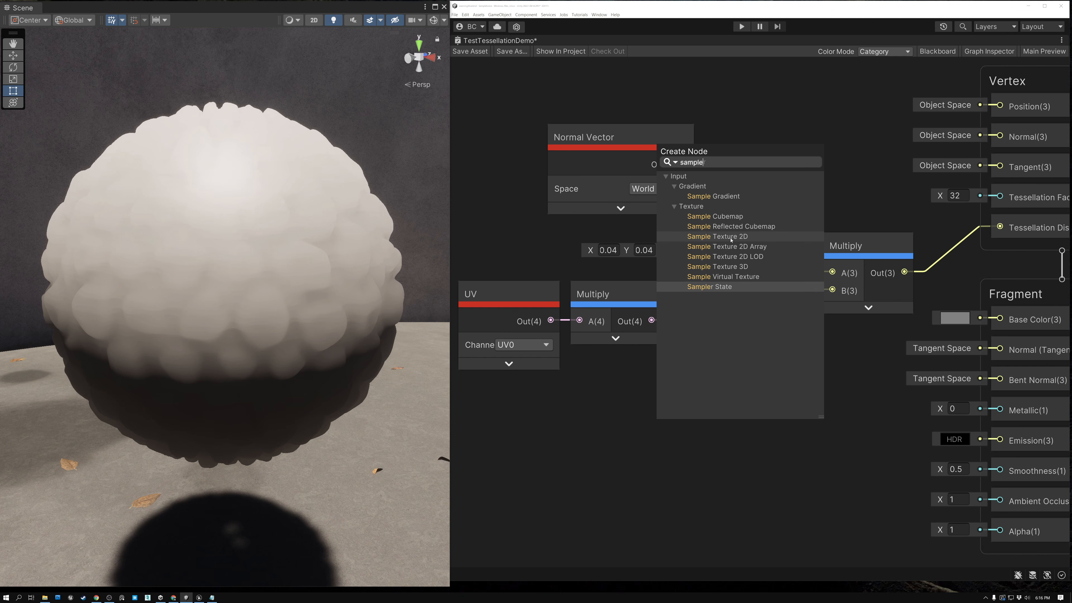
key("Return")
left_click_drag(720, 458, 716, 425)
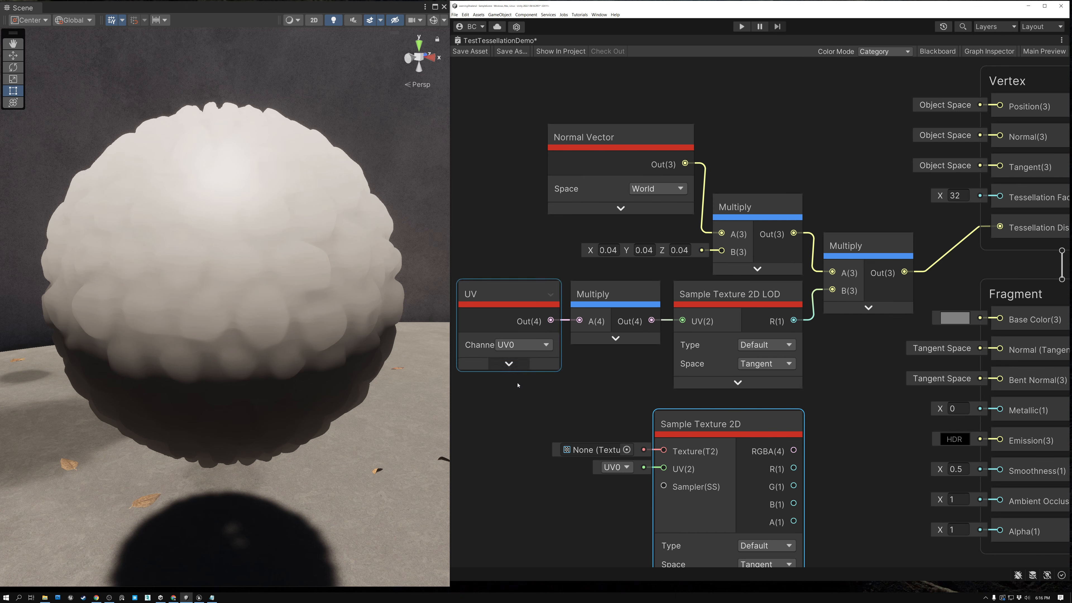
Step: Assign the cobblestone normal map to the Sample Texture 2D node and connect its RGBA output to Normal (Tangent Space)
left_click(626, 450)
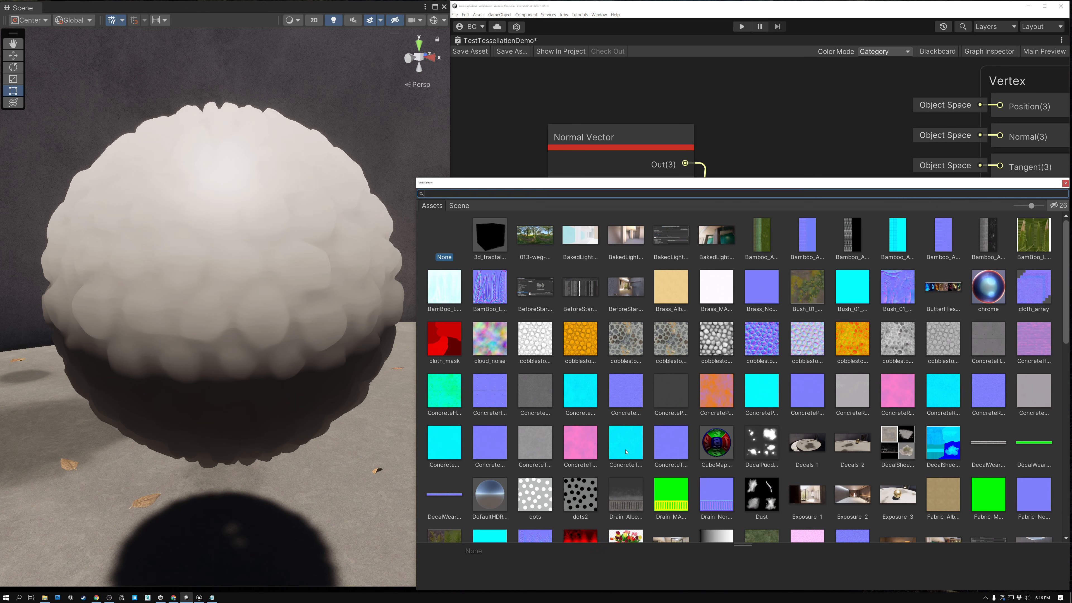
double_click(758, 347)
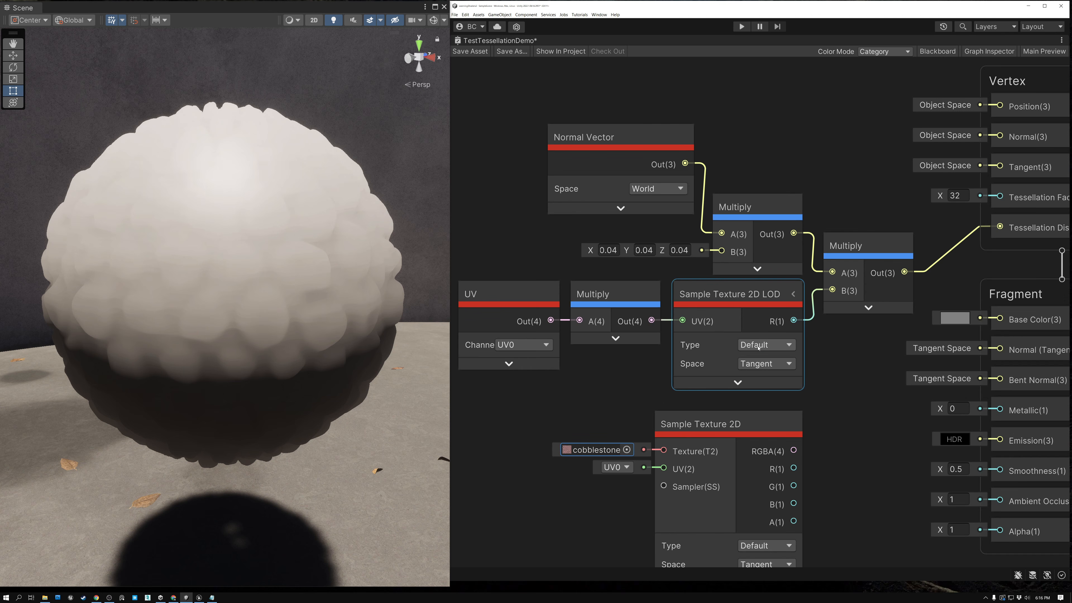
left_click_drag(794, 450, 999, 350)
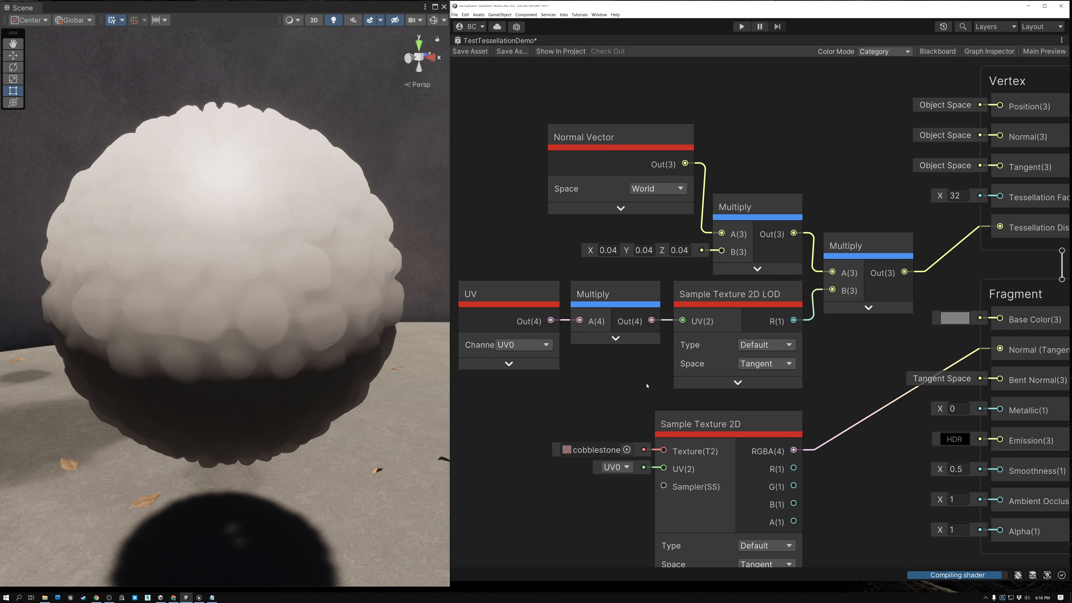
Step: Collapse the preview image on the Sample Texture 2D node
scroll(627, 378, "down", 1)
middle_click_drag(626, 386, 631, 309)
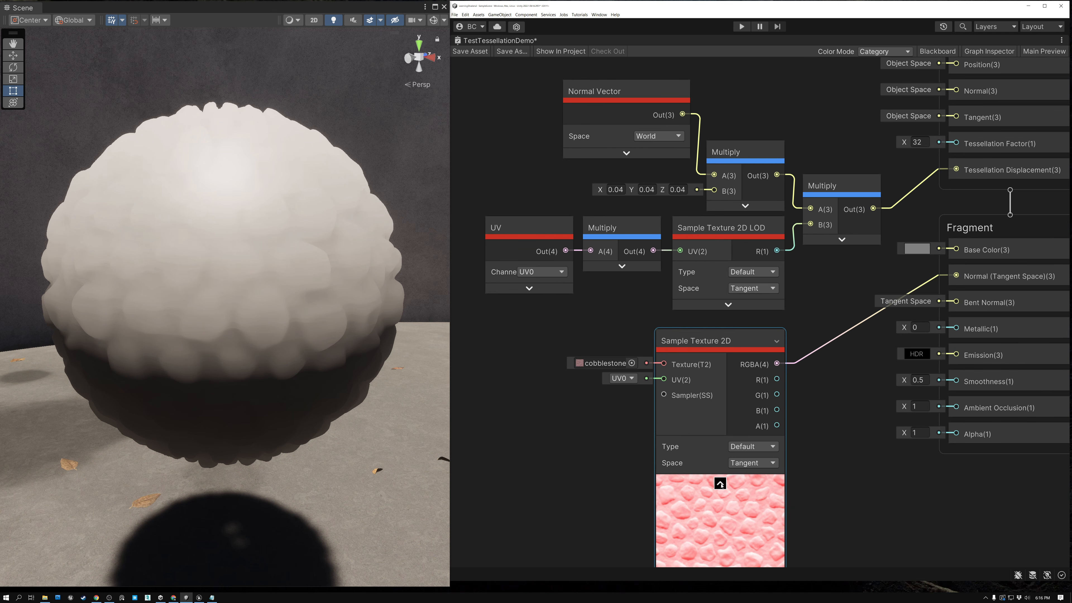
left_click(721, 482)
left_click(651, 244)
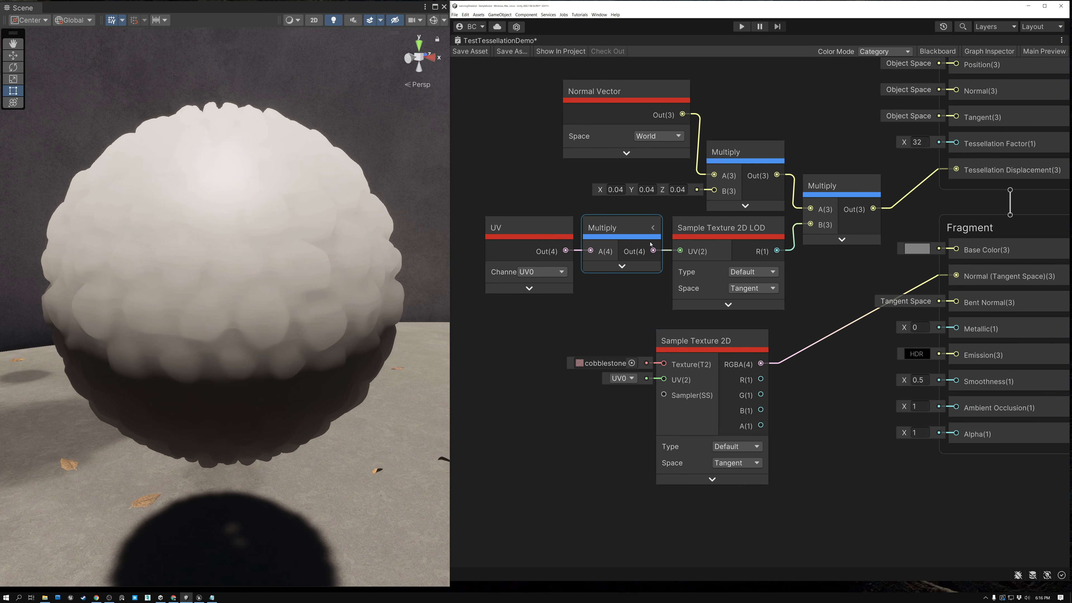
left_click_drag(653, 252, 650, 294)
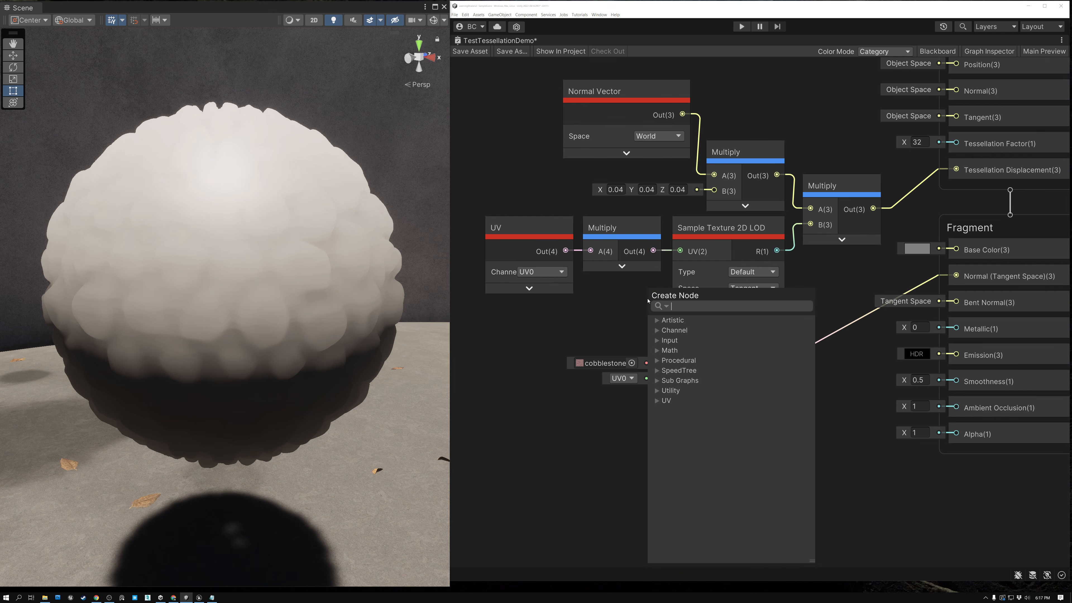
left_click(626, 293)
middle_click_drag(645, 296, 674, 270)
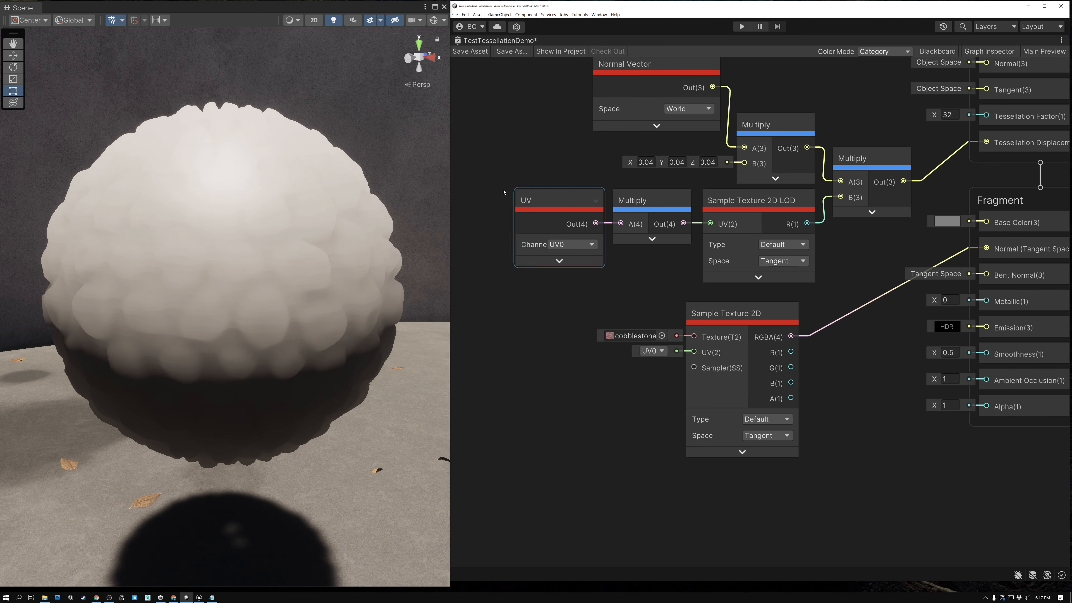
Step: Shift the UV and Multiply nodes left and align the Sample Texture 2D LOD node directly above the Sample Texture 2D node
mouse_move(612, 209)
left_mouse_down()
mouse_move(634, 200)
mouse_move(618, 200)
left_mouse_up()
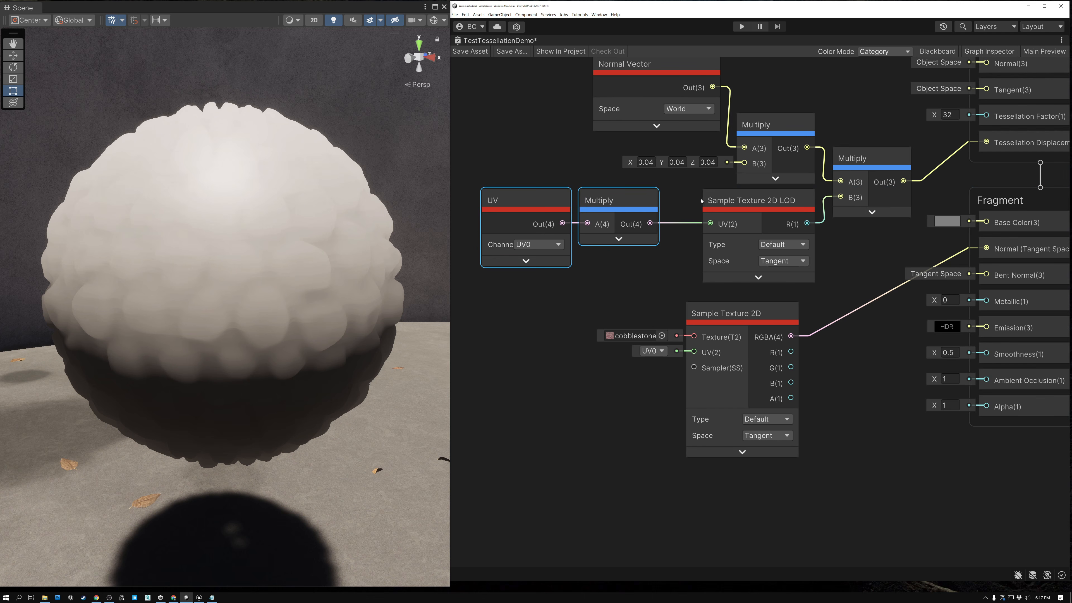
left_click_drag(759, 201, 746, 210)
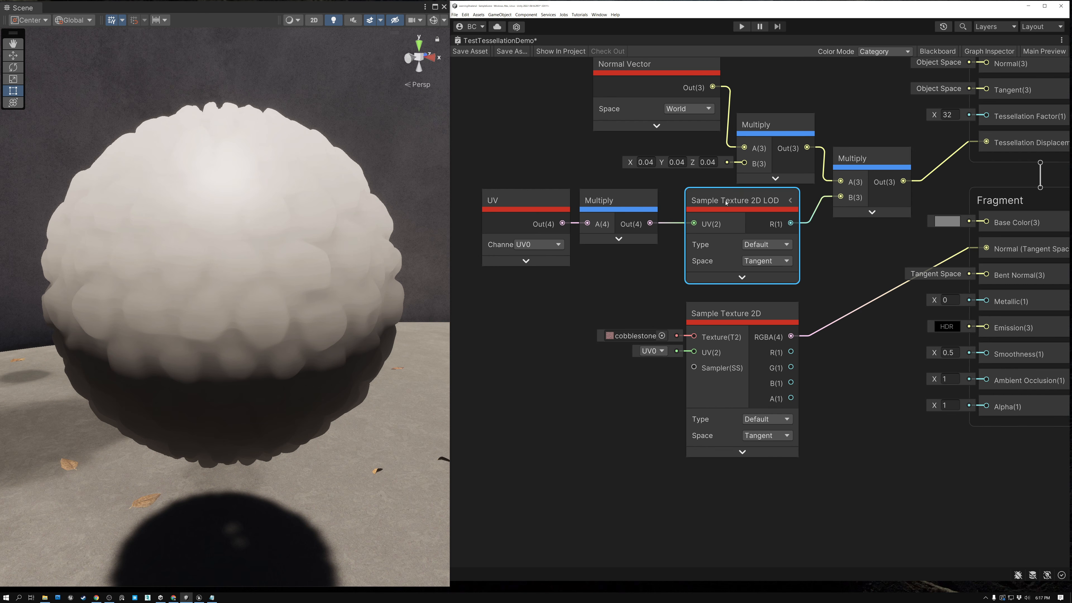
left_click_drag(649, 223, 630, 282)
left_click(628, 282)
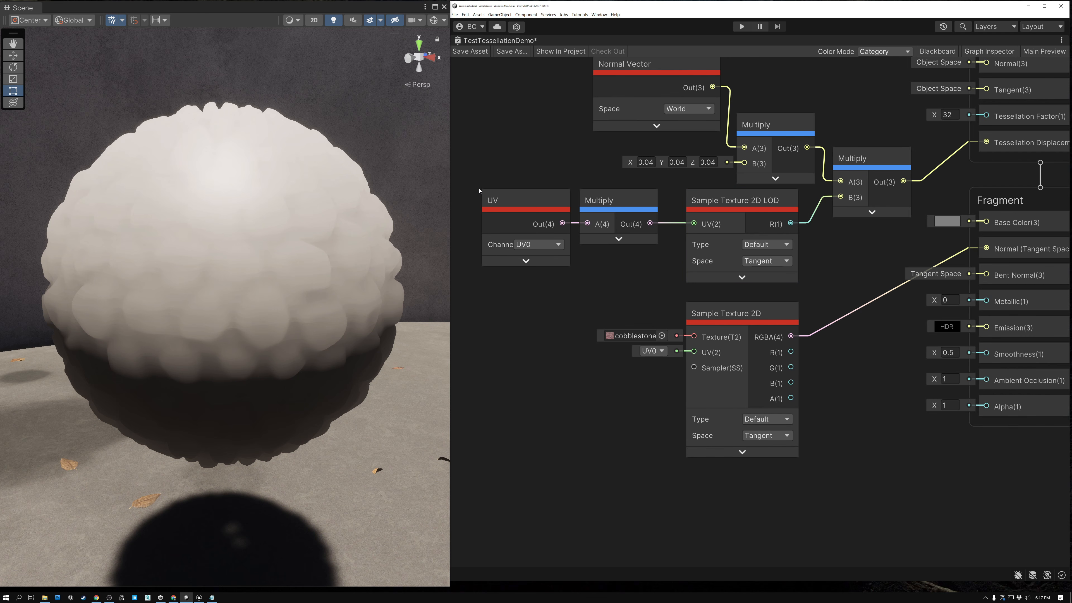
left_click_drag(639, 210, 641, 213)
middle_click_drag(953, 168, 909, 247)
left_click(964, 89)
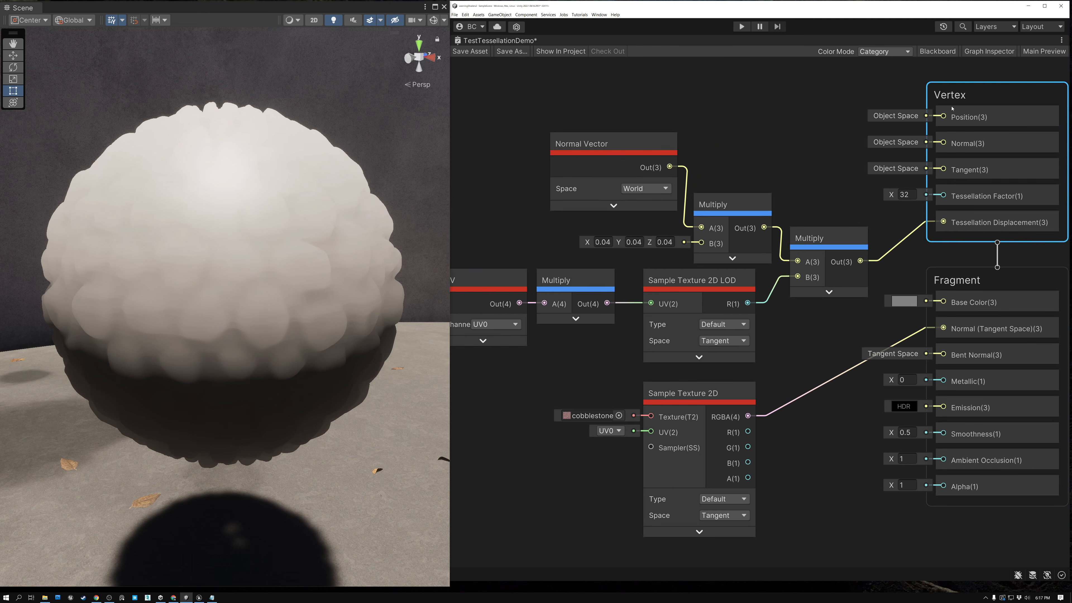
left_click(696, 391)
left_click(966, 281)
middle_click_drag(791, 349, 830, 300)
Step: Duplicate the UV and tiling Multiply nodes below the originals and connect the copied Multiply's output to the Sample Texture 2D's UV input
left_click_drag(469, 223, 523, 332)
key("ctrl+d")
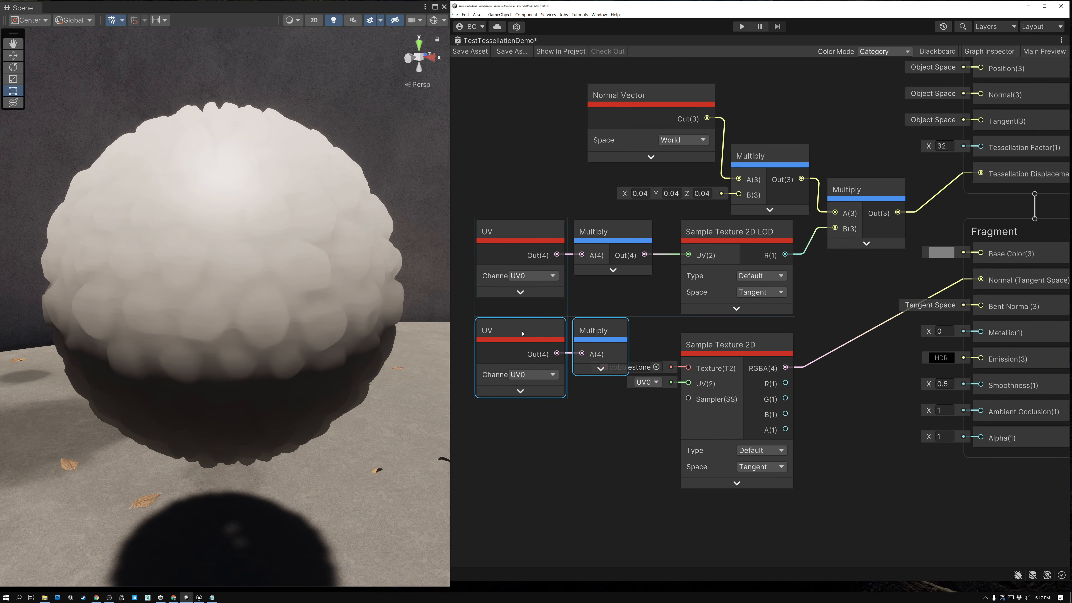
left_click(625, 329)
left_click(619, 331)
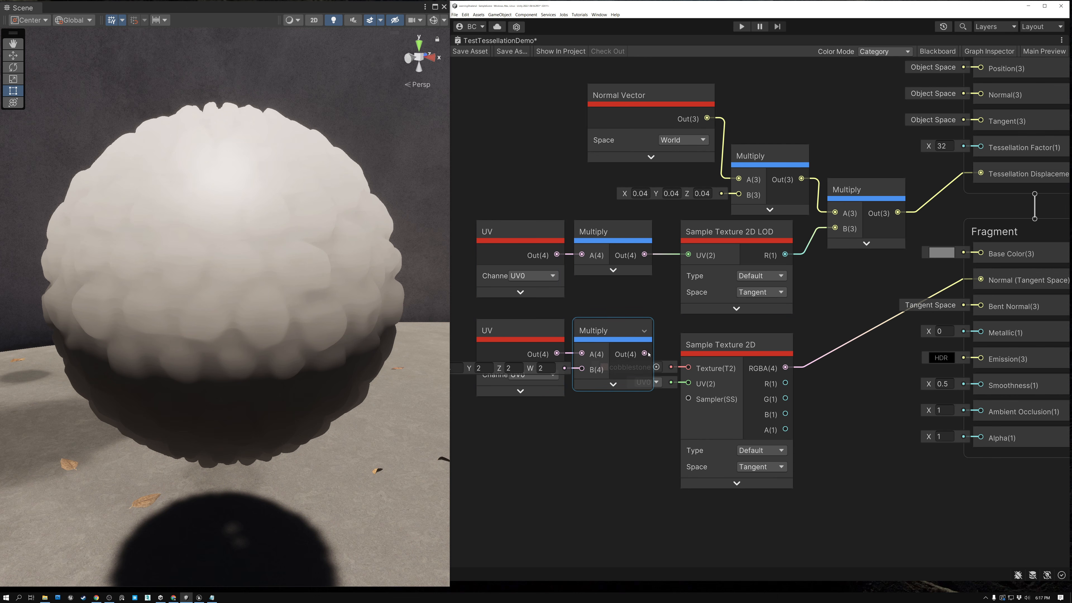
left_click_drag(645, 353, 688, 383)
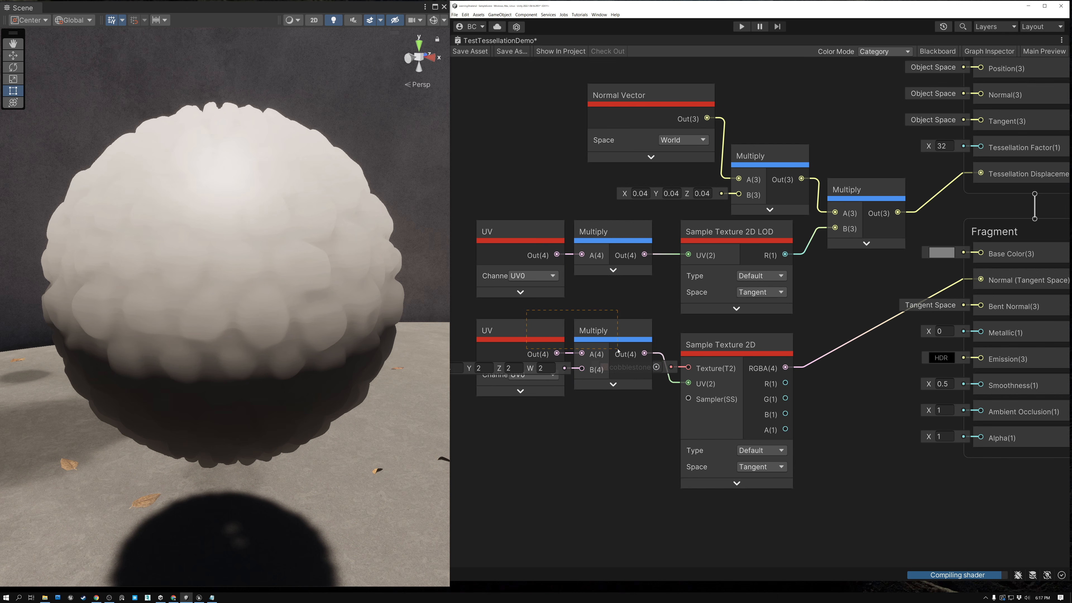
Step: Align the duplicated UV and Multiply nodes with the Sample Texture 2D node and move the whole displacement node group up
left_click_drag(618, 350, 618, 350)
left_click_drag(615, 330, 615, 344)
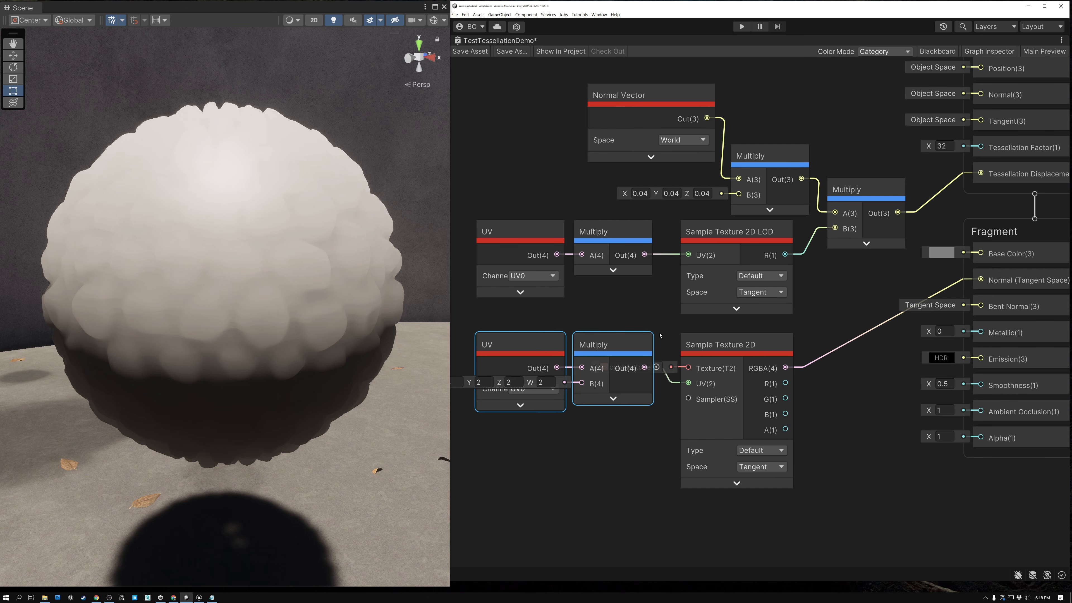
left_click(520, 127)
left_click_drag(888, 303, 888, 302)
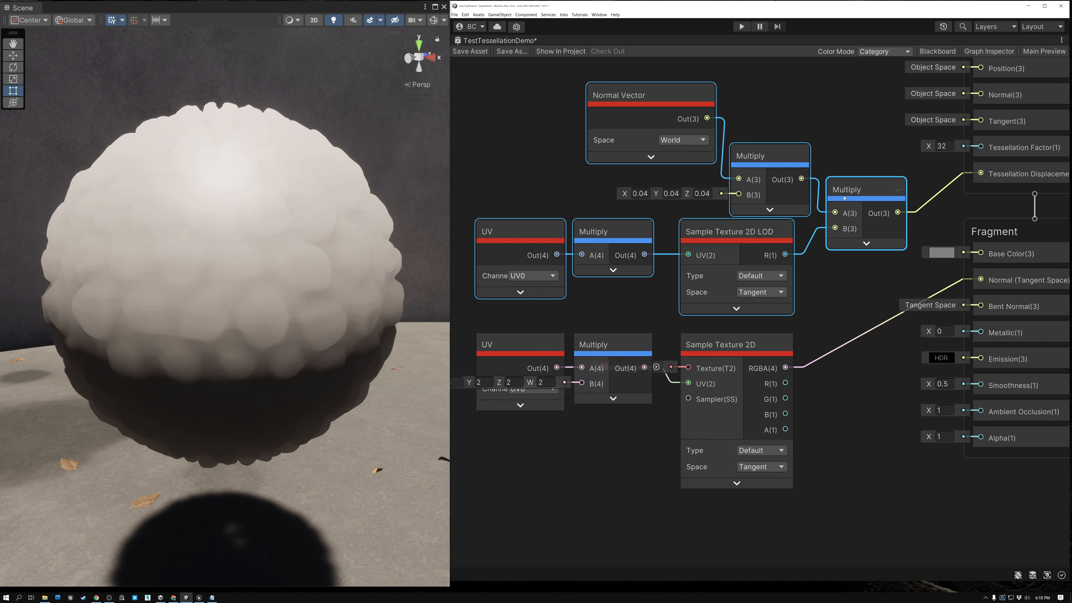
left_click_drag(844, 198, 843, 164)
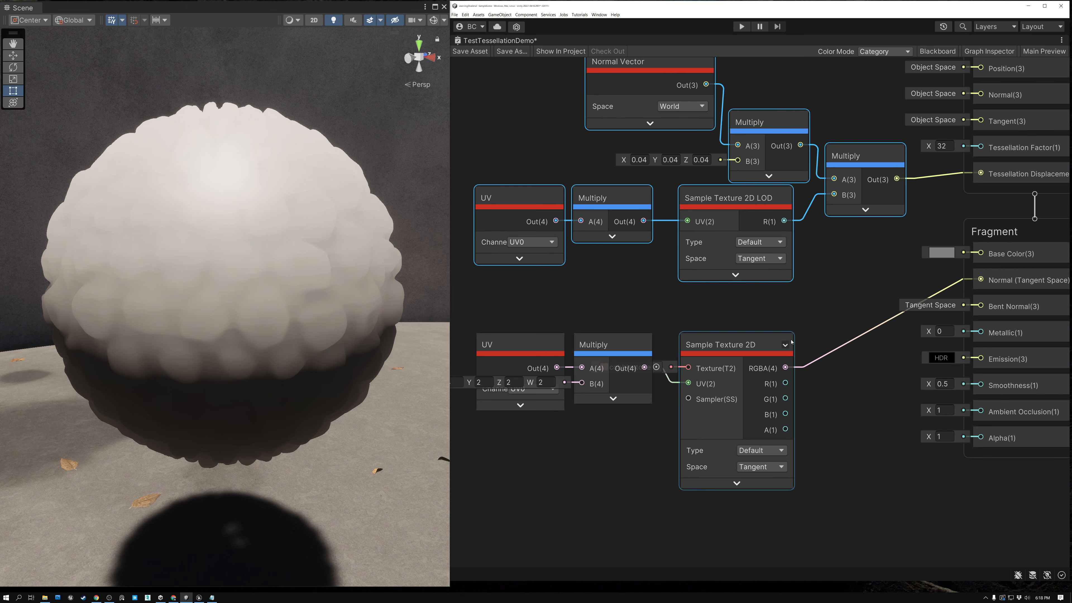
Step: Move the lower UV, Multiply and Sample Texture 2D row slightly down and right, and collapse its unused ports
left_click_drag(531, 311, 743, 357)
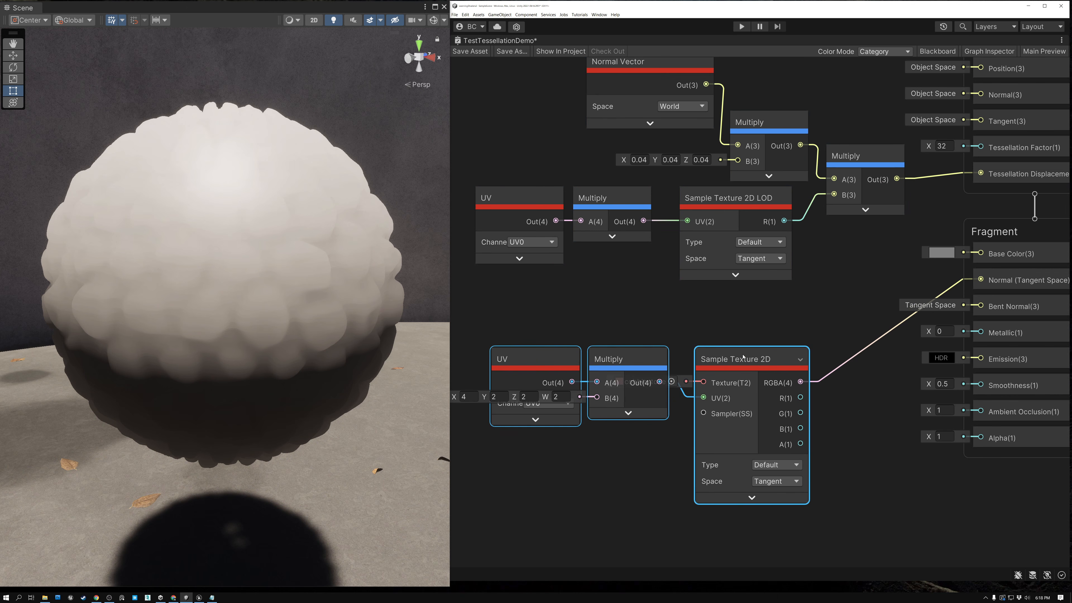
left_click(800, 359)
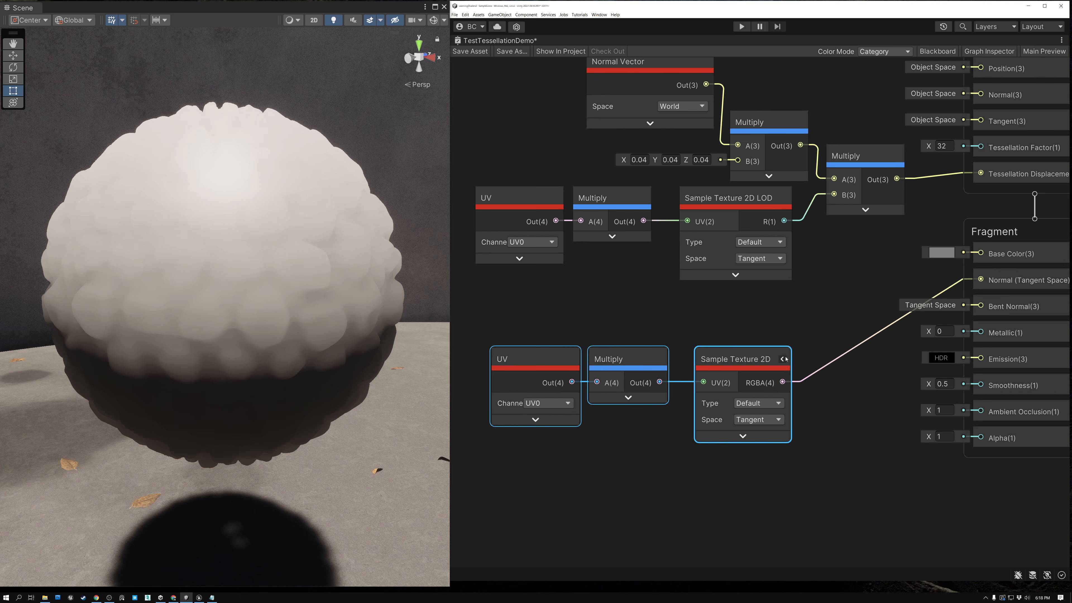
left_click(647, 323)
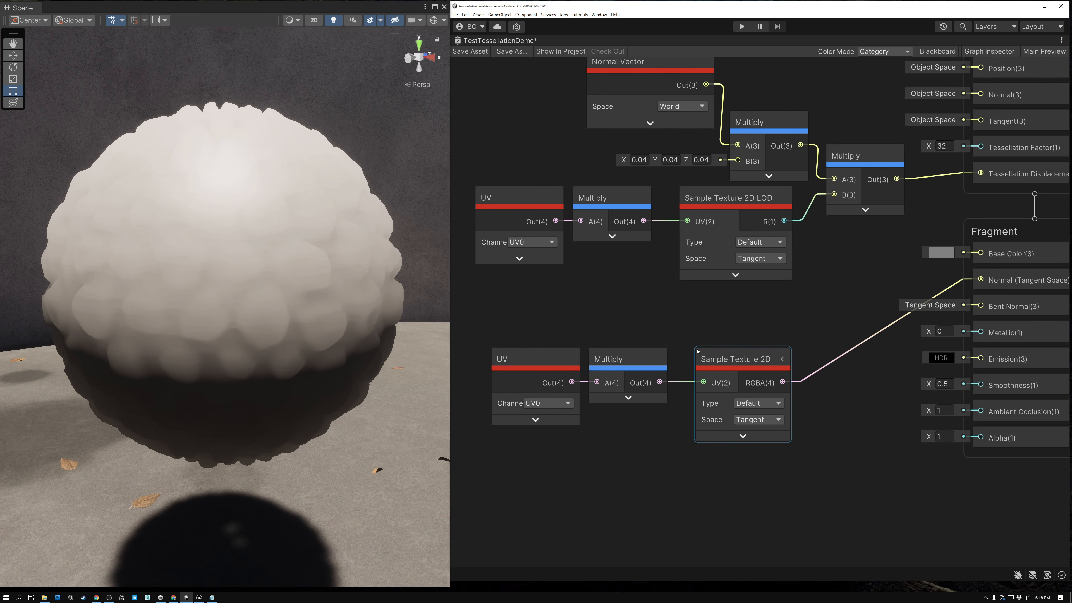
Step: Save the asset, set the Sample Texture 2D node's Type to Normal, and save the asset again
left_click(469, 51)
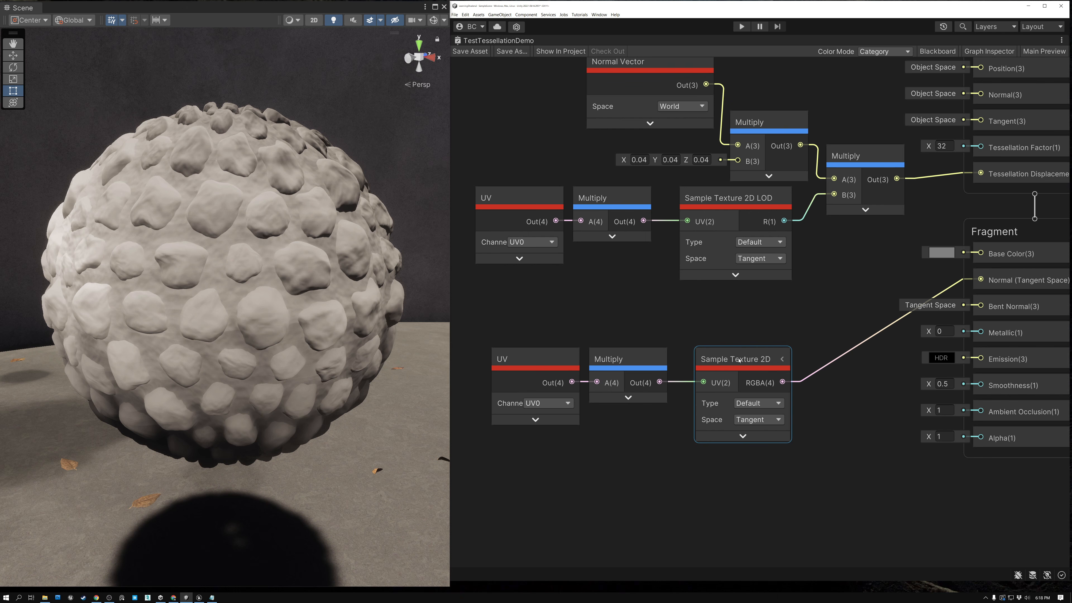
left_click(756, 408)
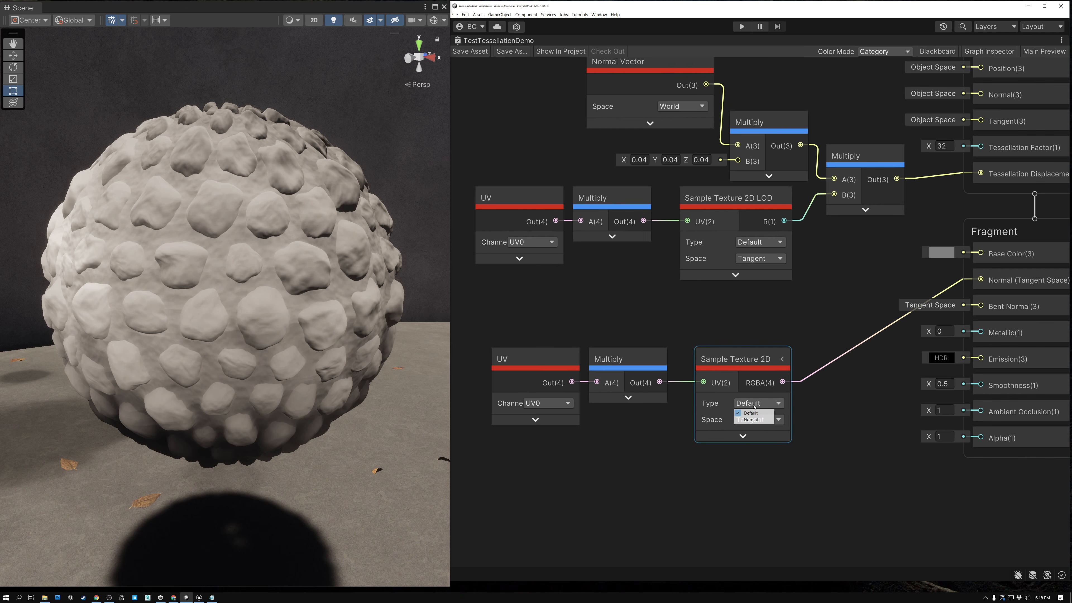
left_click(754, 420)
left_click(475, 58)
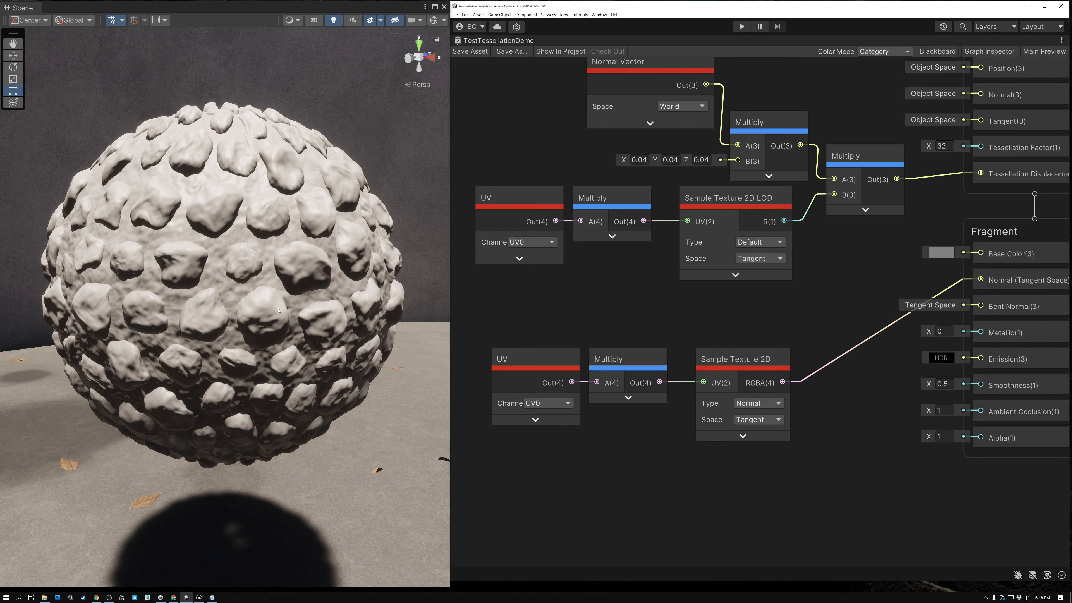
Step: Switch the Scene view to Wireframe and examine the sphere's tessellated mesh density up close and from a distance
mouse_move(160, 298)
left_mouse_down("alt")
mouse_move(229, 296)
mouse_move(158, 300)
left_mouse_up("alt")
key("t")
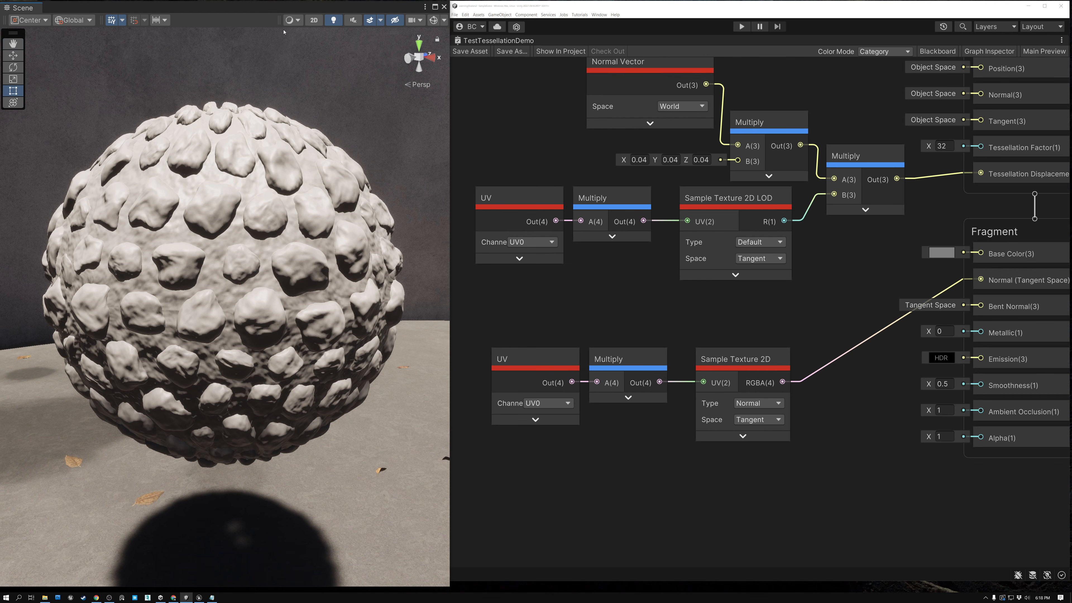
left_click(291, 20)
left_click(312, 49)
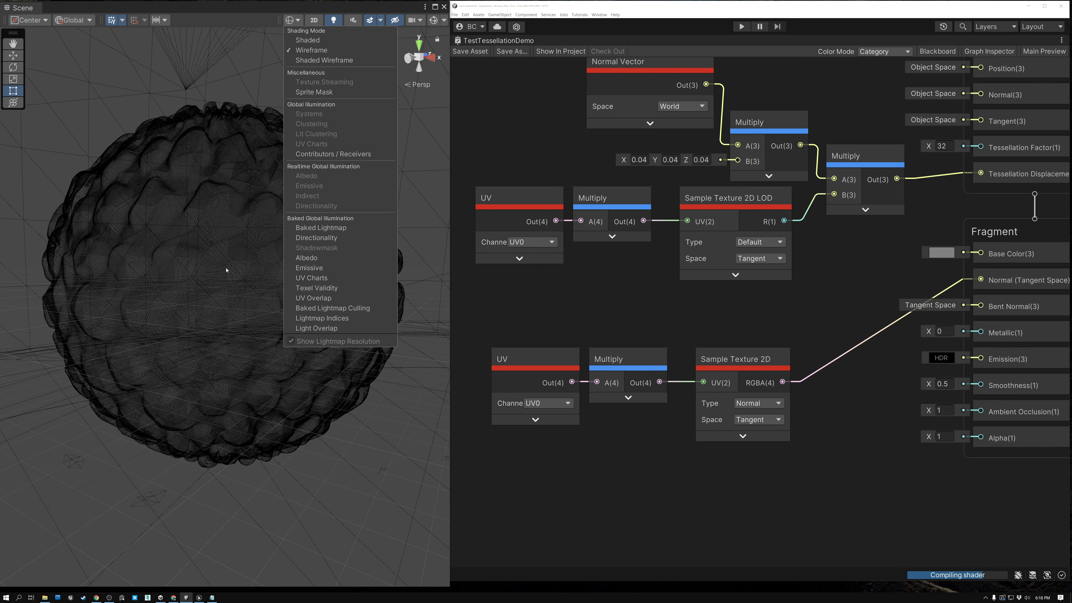
left_click(239, 291)
mouse_move(239, 292)
left_mouse_down("alt")
mouse_move(167, 292)
mouse_move(192, 296)
left_mouse_up("alt")
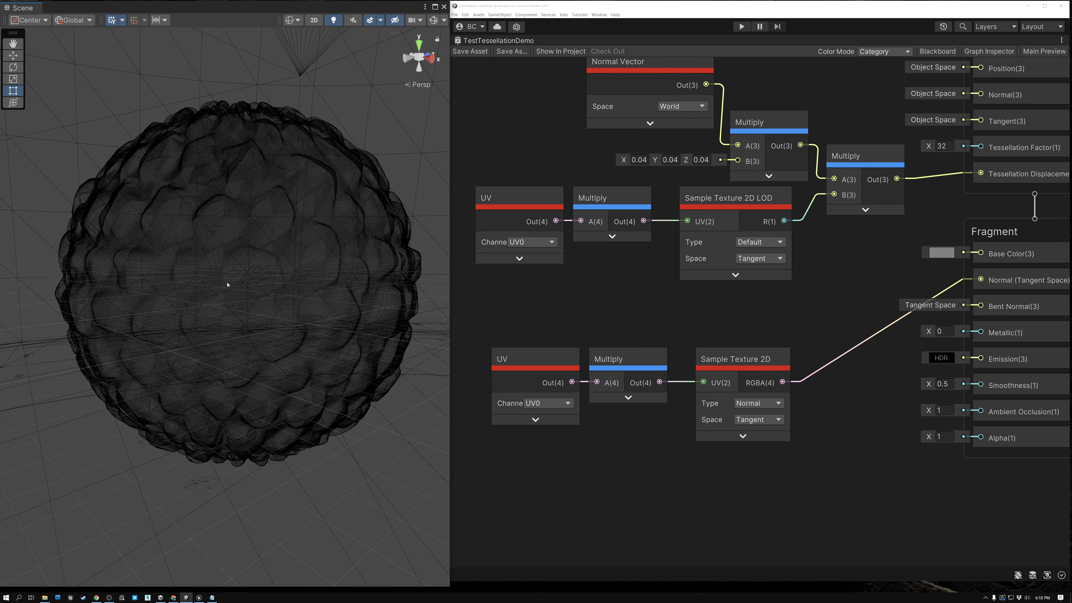
scroll(227, 285, "up", 10)
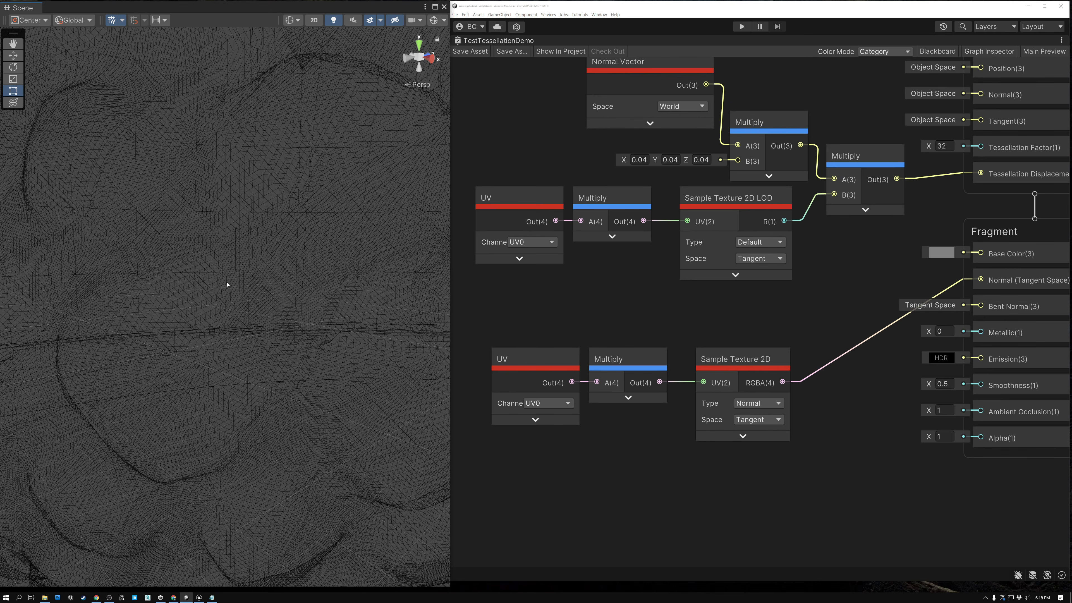
scroll(227, 284, "down", 5)
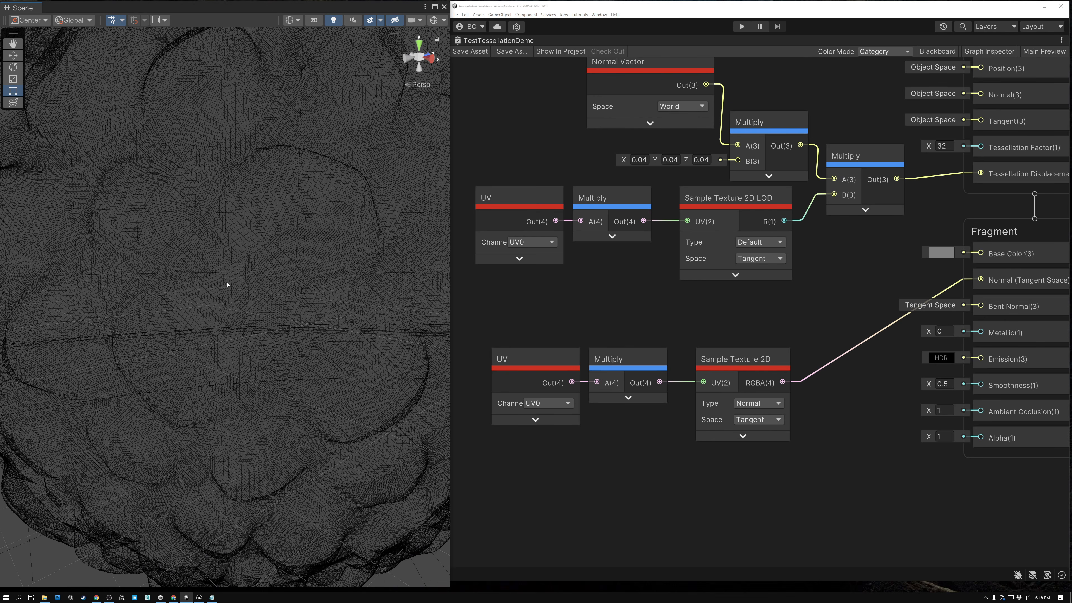
scroll(227, 285, "down", 6)
left_click_drag(234, 280, 265, 287)
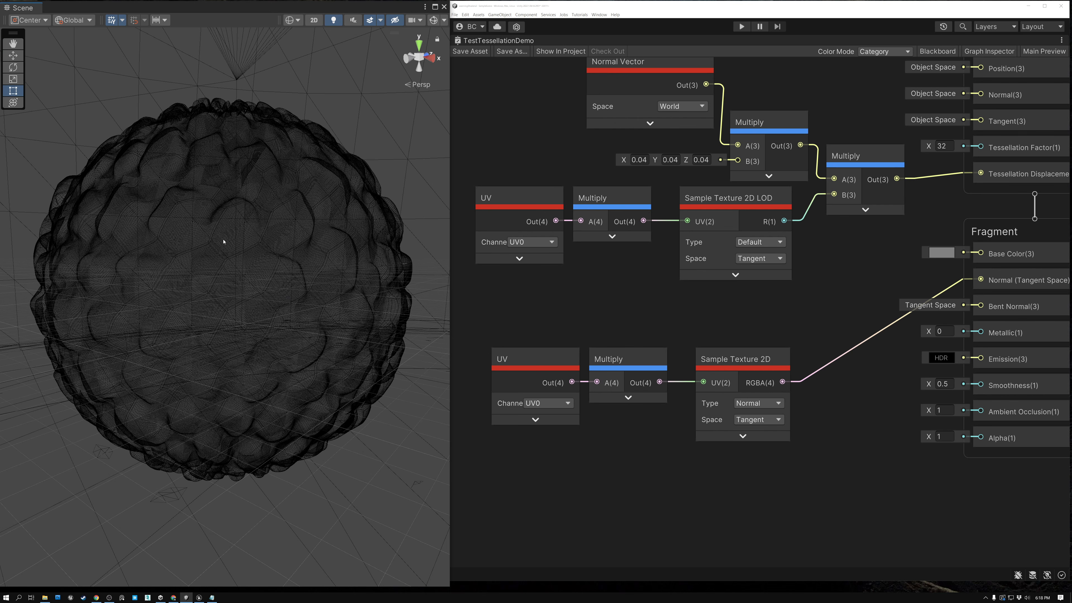
Step: Return the Scene view to Shaded mode to examine the sphere's cobblestone surface
left_click(293, 21)
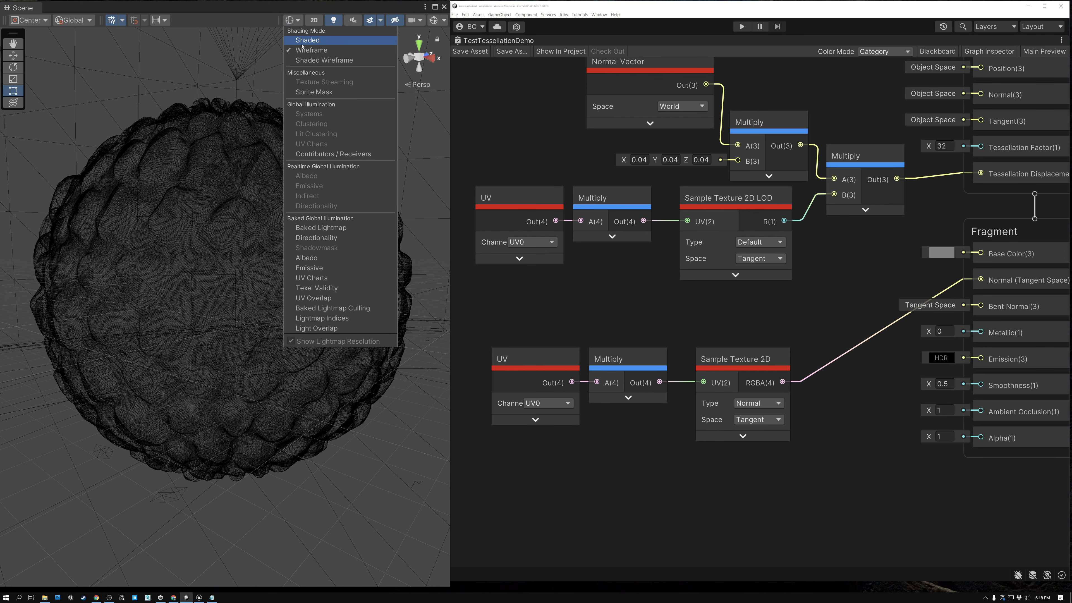
left_click(308, 40)
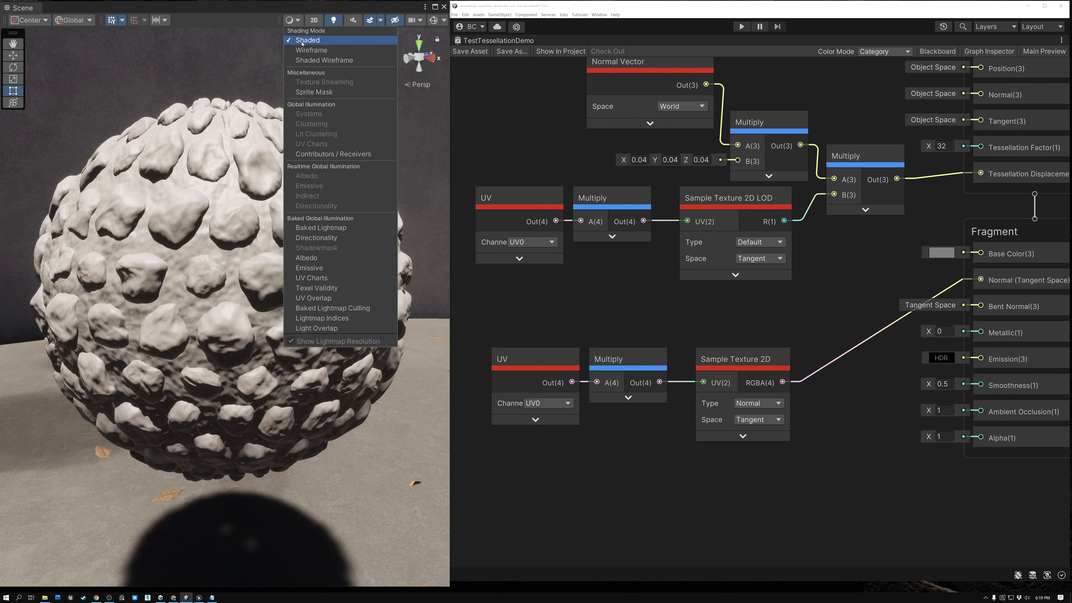
left_click(189, 9)
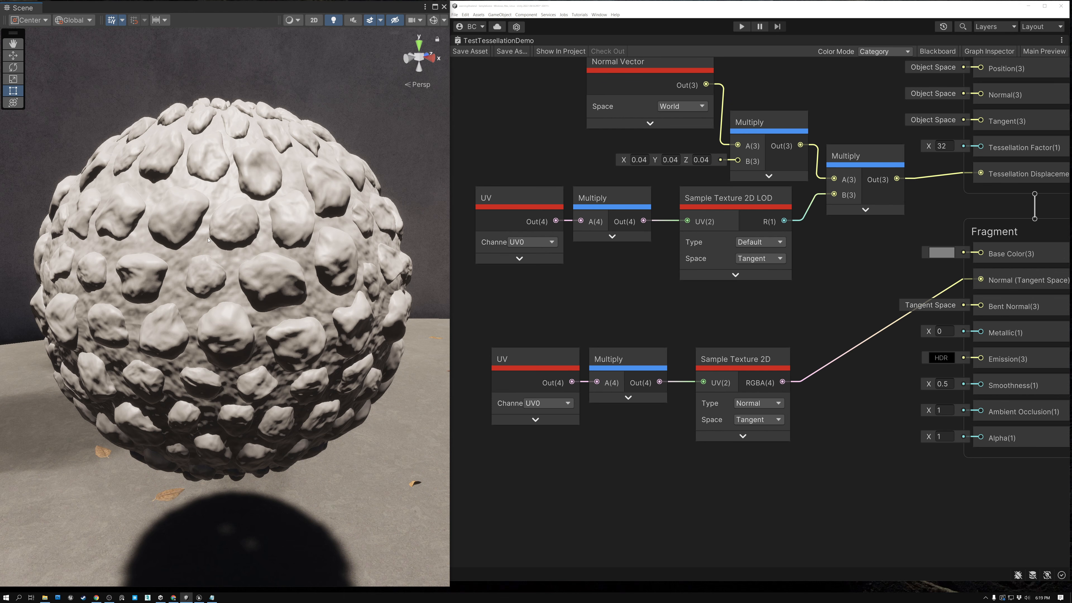
Step: Display the sphere in Wireframe again and zoom out to examine its tessellation density from farther away
left_click(292, 20)
left_click(300, 50)
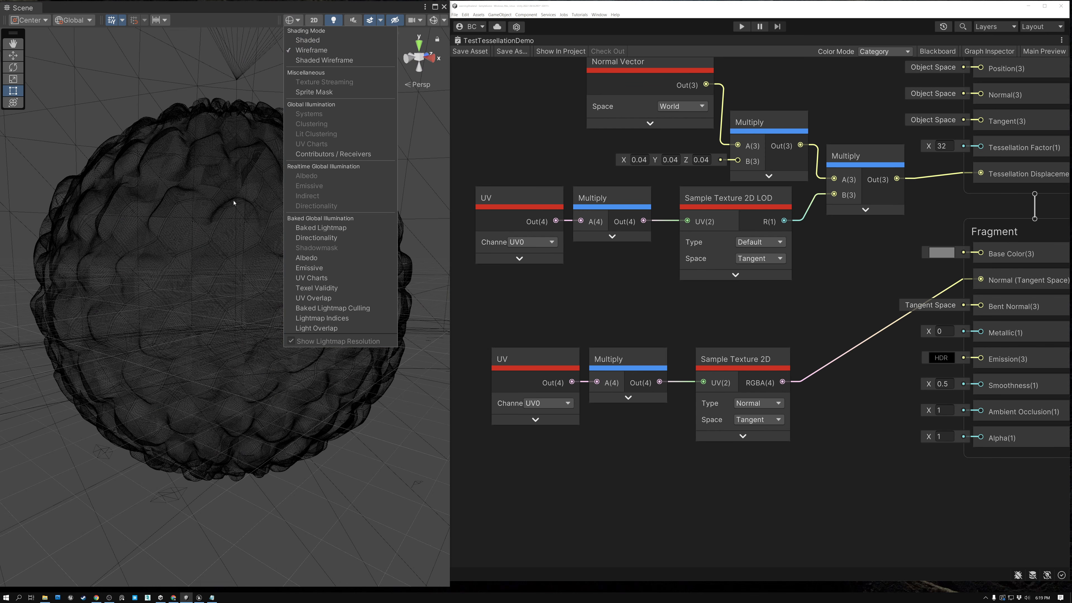
left_click(213, 254)
left_click(213, 254)
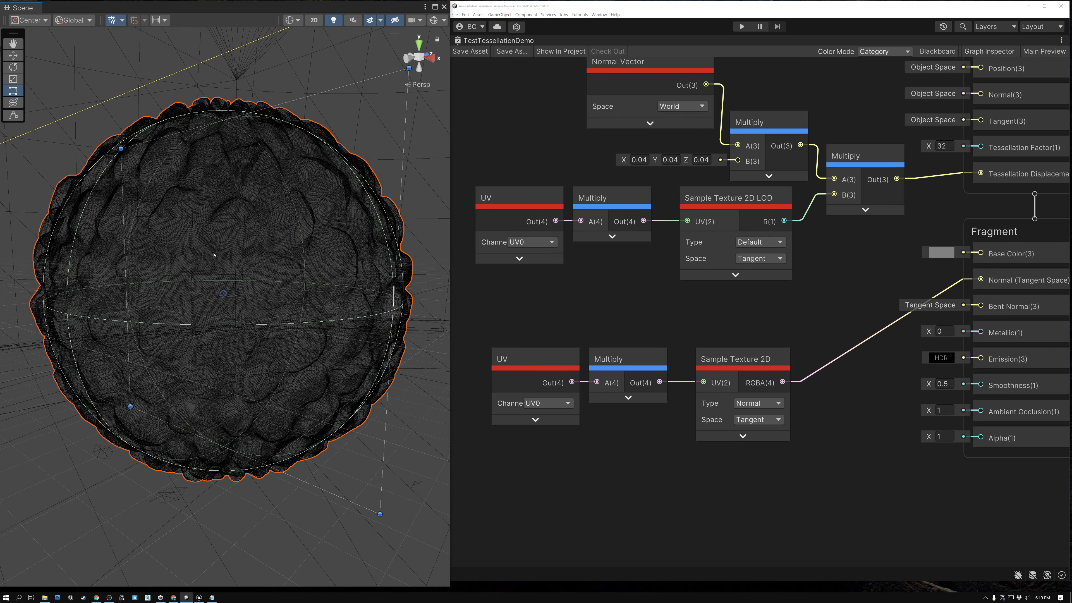
mouse_move(223, 261)
right_mouse_down()
mouse_move(261, 113)
mouse_move(235, 177)
mouse_move(230, 259)
right_mouse_up()
left_click(260, 113)
scroll(231, 259, "down", 12)
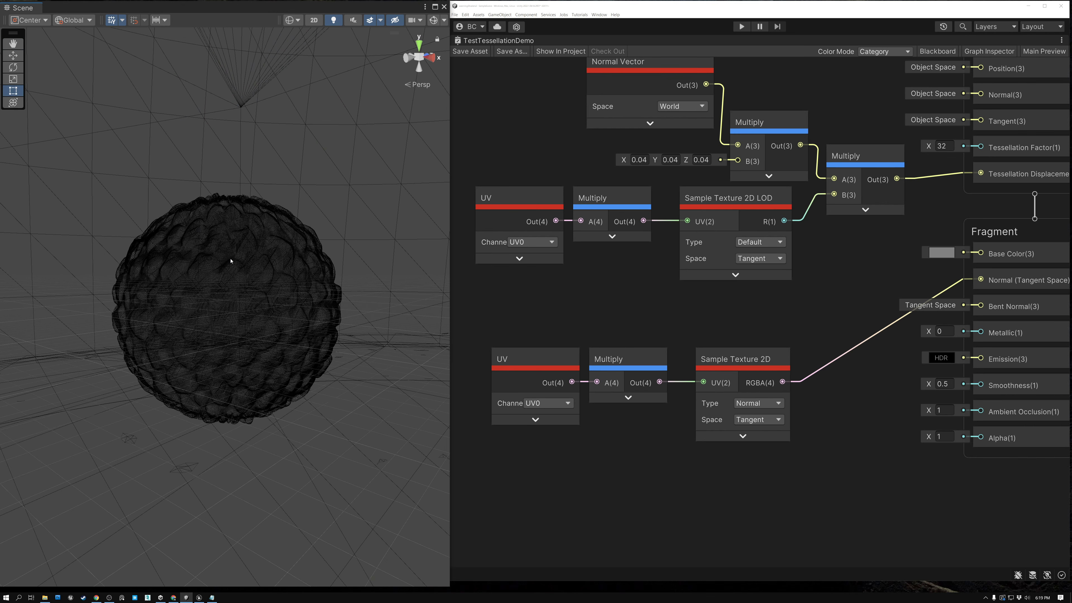
Step: Examine the sphere's wireframe density at Tessellation Factor 32 from far away and up close
scroll(231, 260, "down", 15)
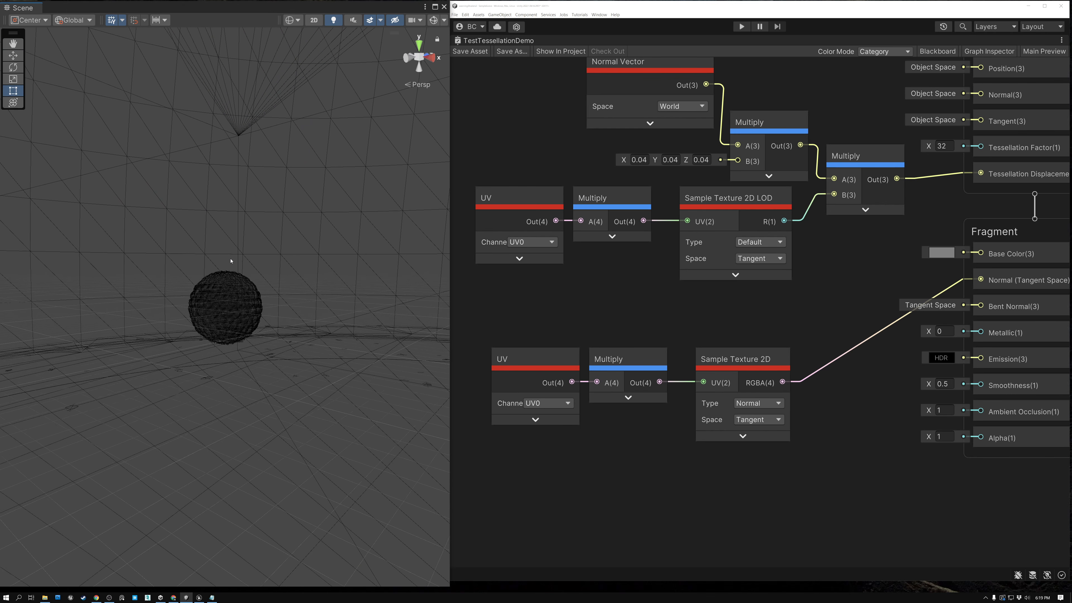
scroll(231, 261, "down", 5)
scroll(231, 261, "up", 6)
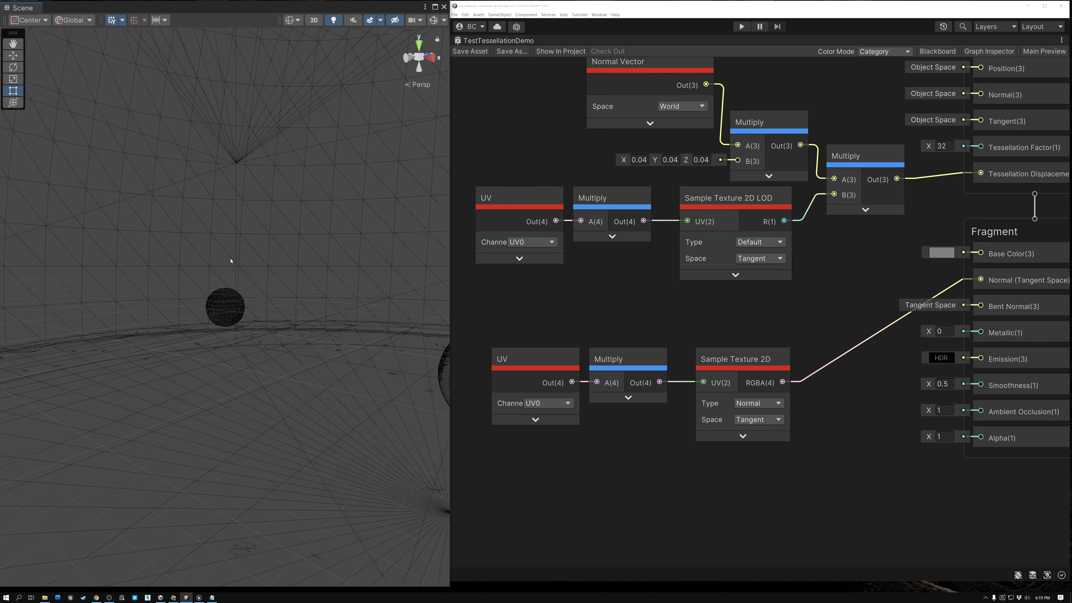
scroll(231, 261, "up", 15)
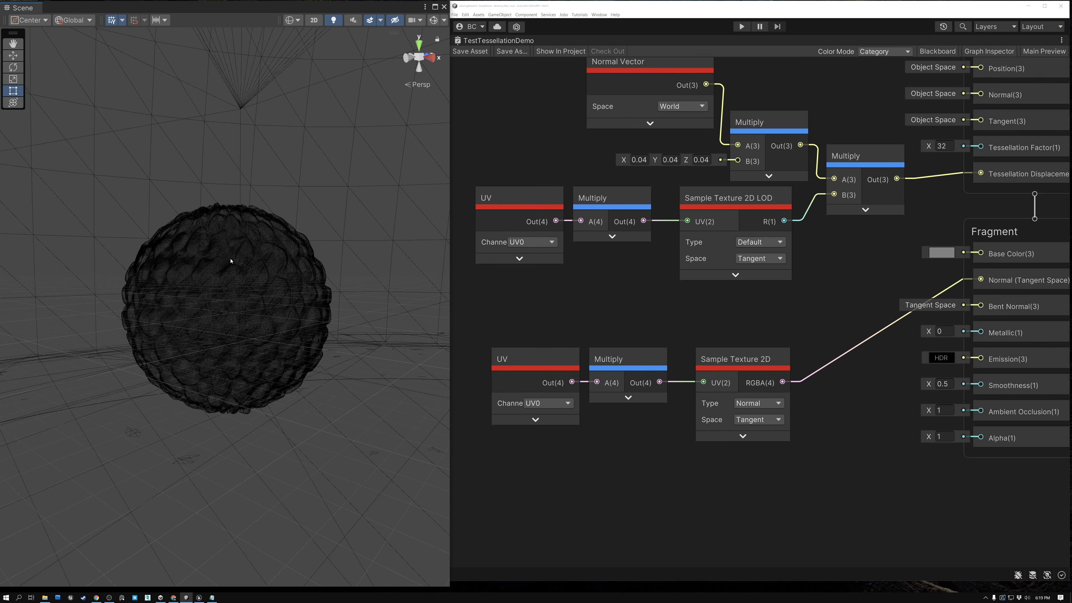
scroll(231, 261, "up", 5)
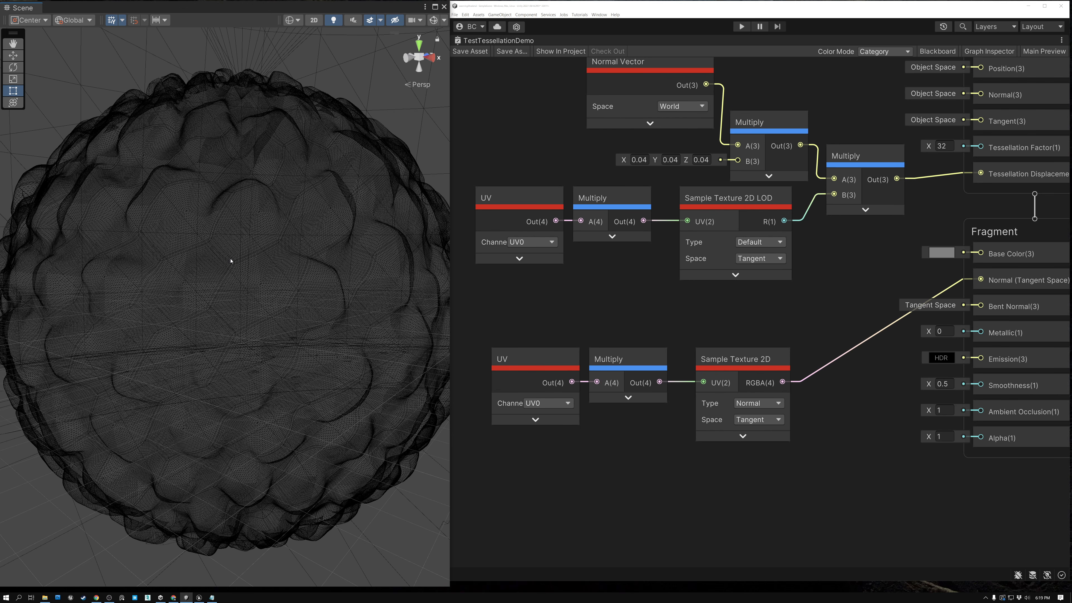
scroll(230, 261, "down", 8)
scroll(231, 261, "up", 3)
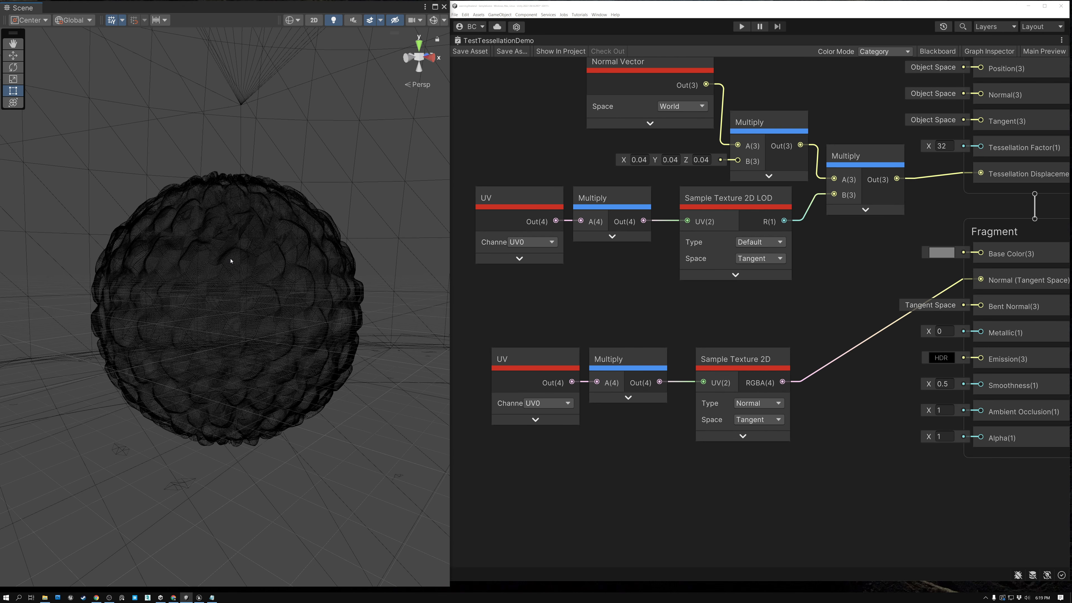
scroll(230, 261, "up", 5)
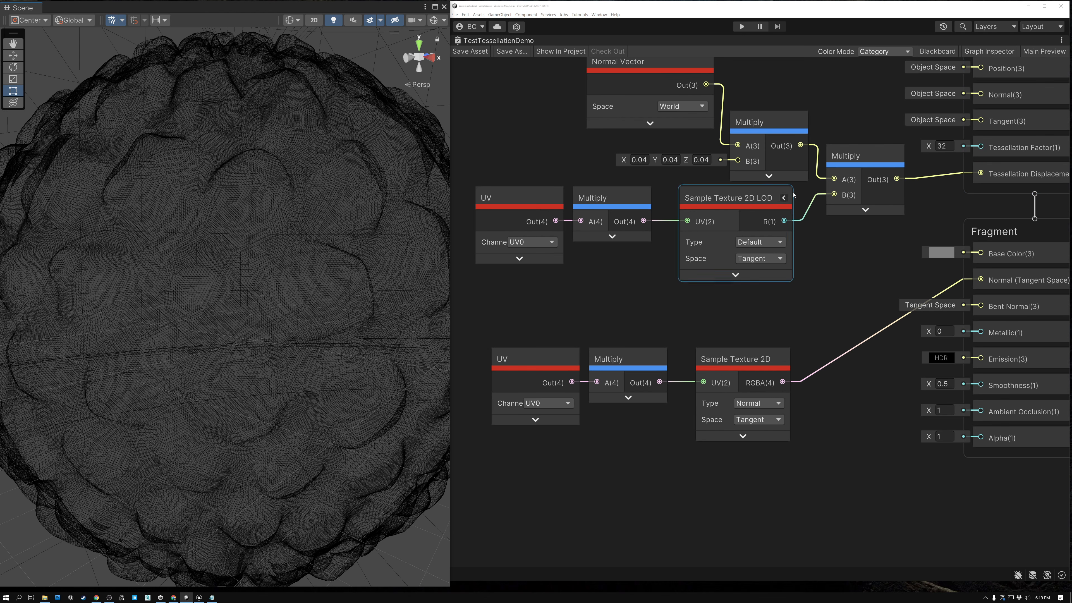
Step: Set the Vertex block's Tessellation Factor to 8 and save the asset
middle_click_drag(835, 103, 827, 186)
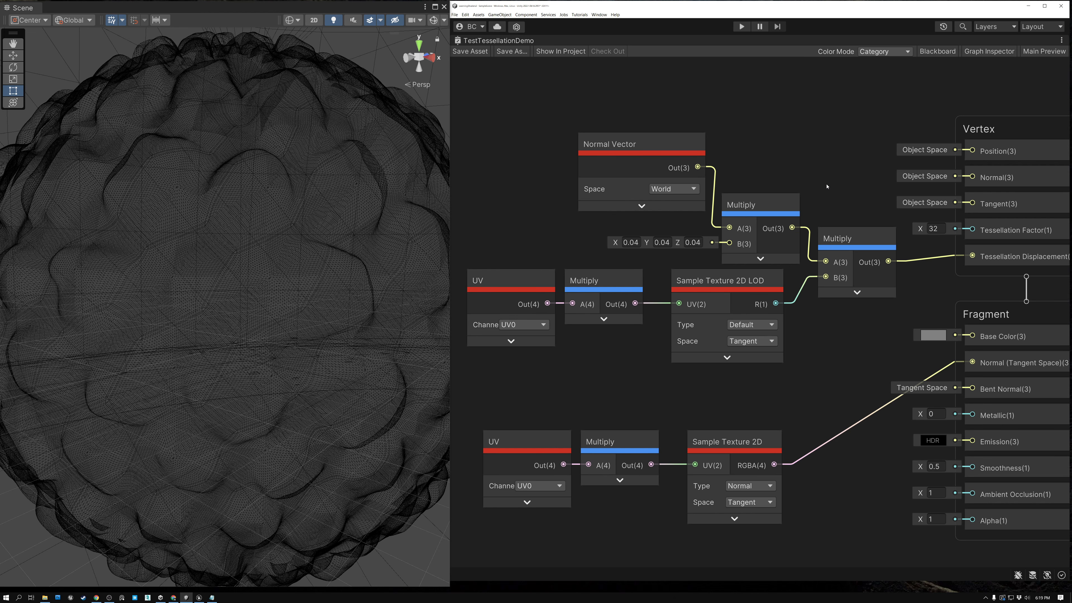
left_click(938, 229)
type("8")
left_click(470, 51)
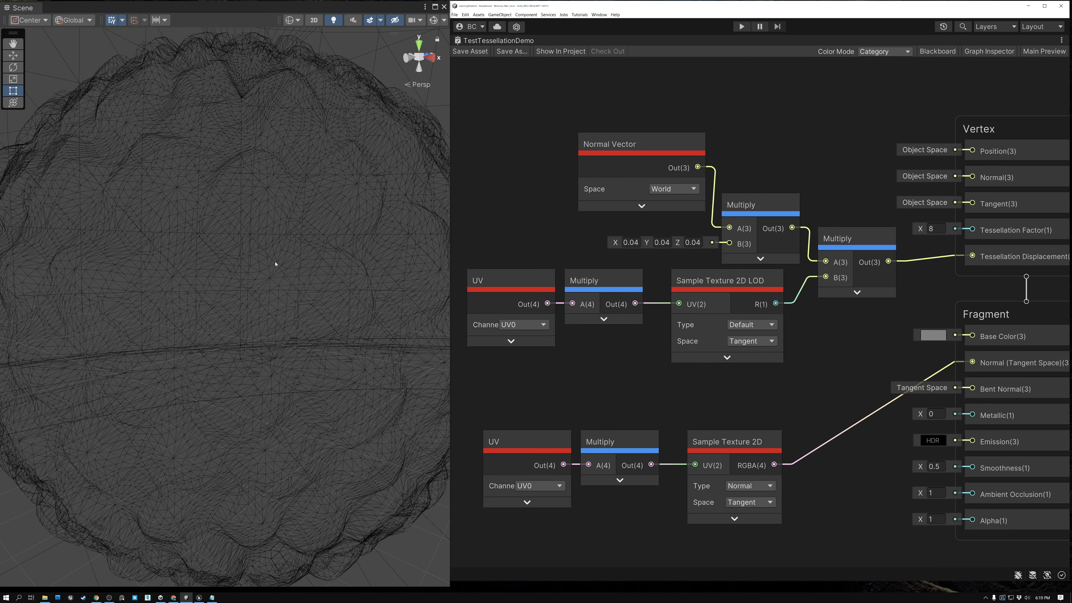
Step: Examine how the sphere's wireframe density changes with viewing distance at Tessellation Factor 8
scroll(273, 261, "down", 6)
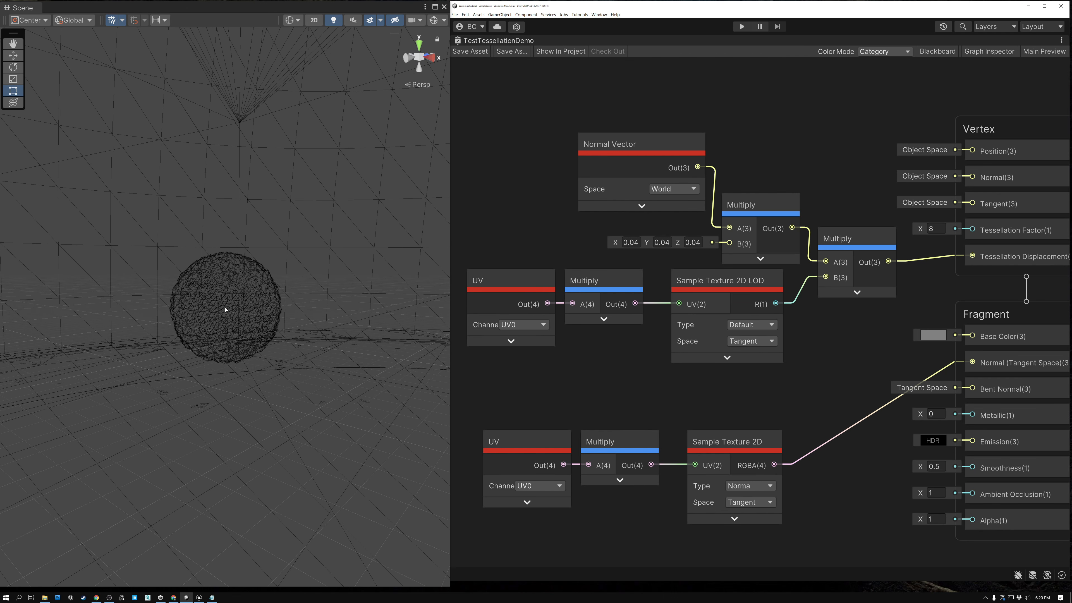
scroll(226, 309, "down", 2)
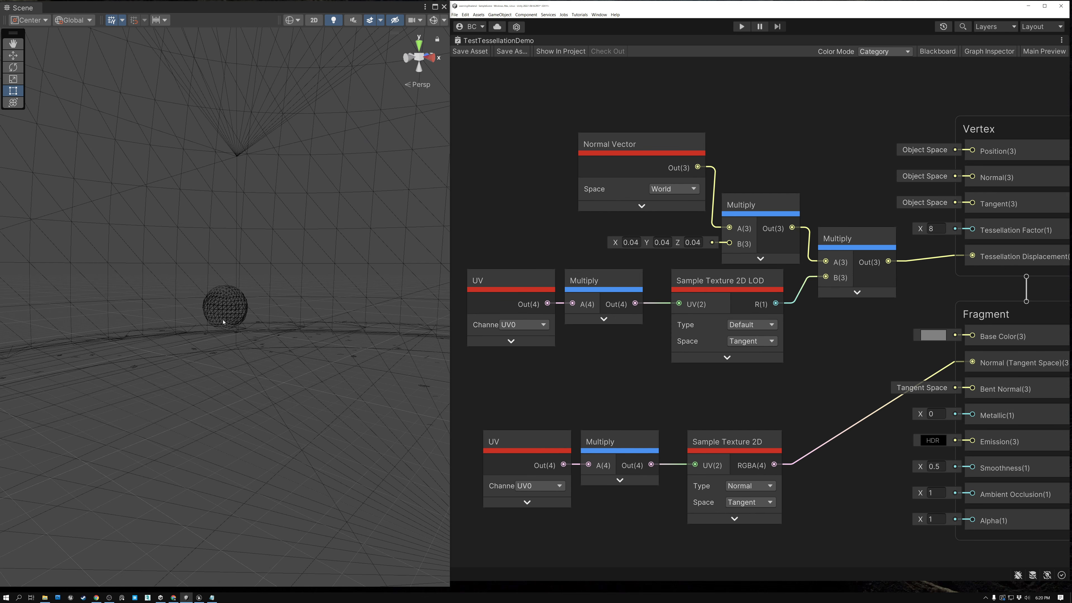
scroll(227, 319, "up", 2)
scroll(224, 312, "up", 2)
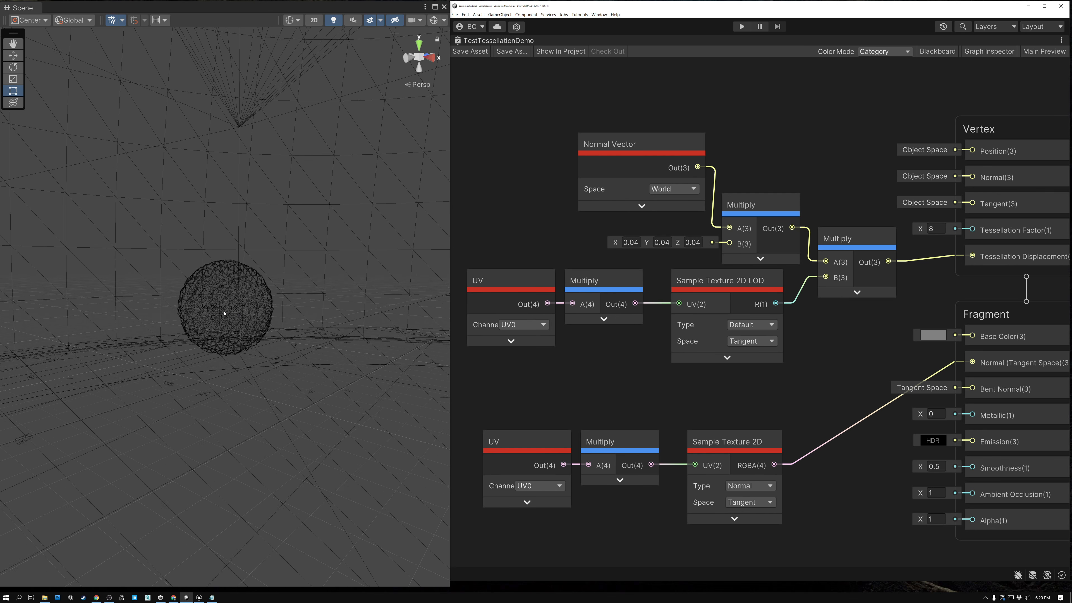
scroll(224, 313, "down", 1)
scroll(225, 310, "up", 5)
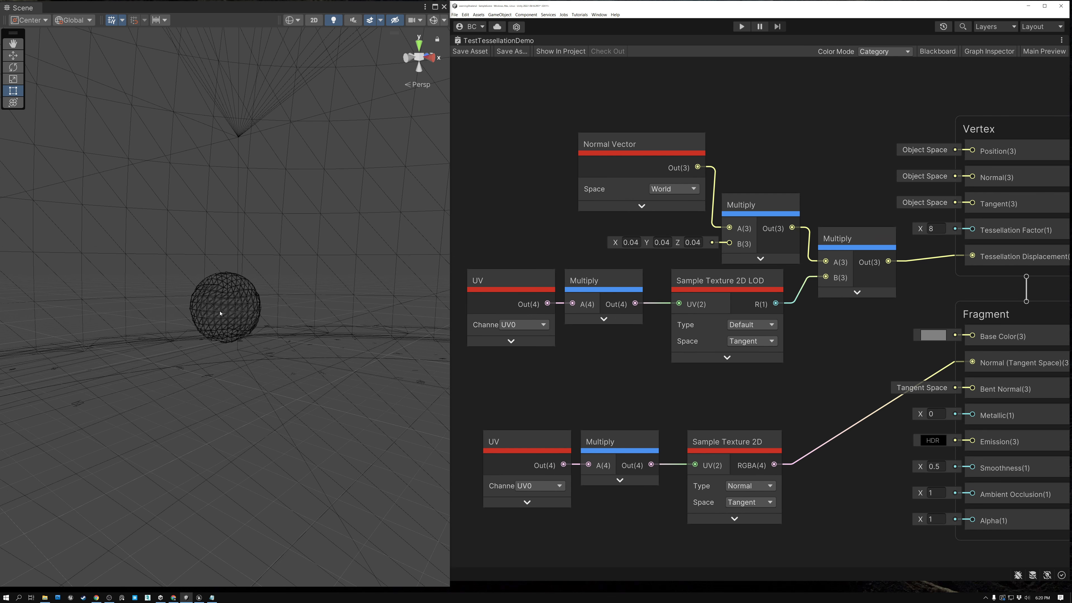
scroll(220, 313, "up", 5)
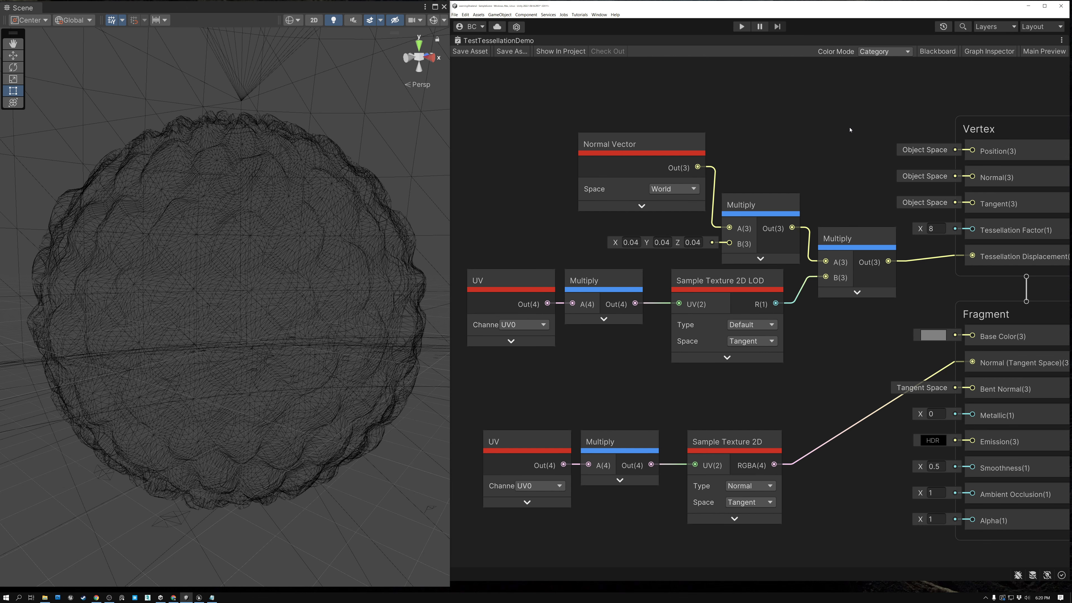
Step: Review the Tessellation options in the graph settings, including the fade distances and Triangle Size, and hide the Graph Inspector again
left_click(988, 51)
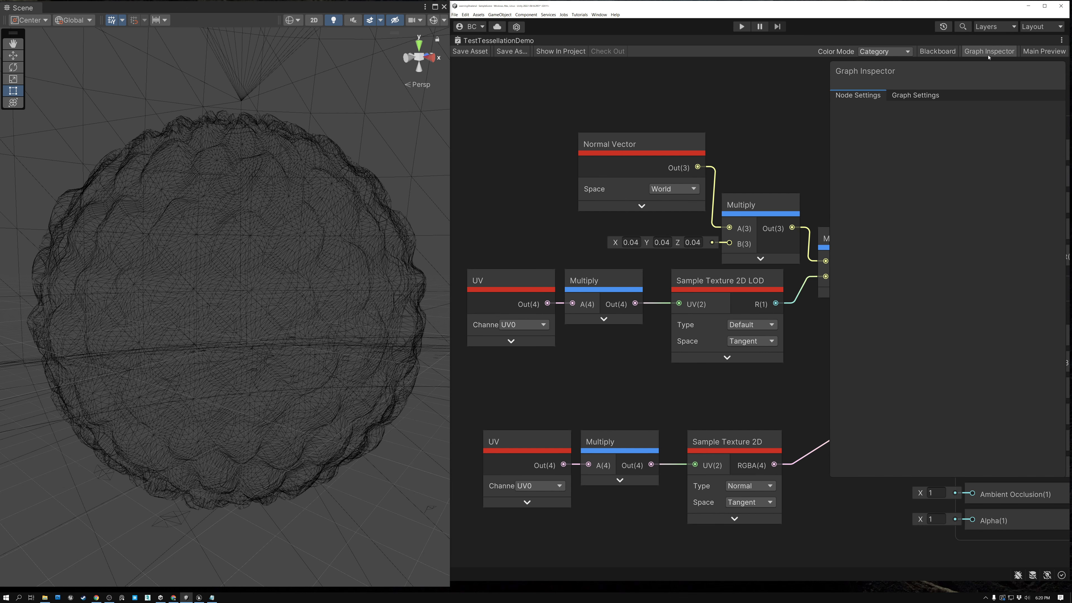
left_click(909, 96)
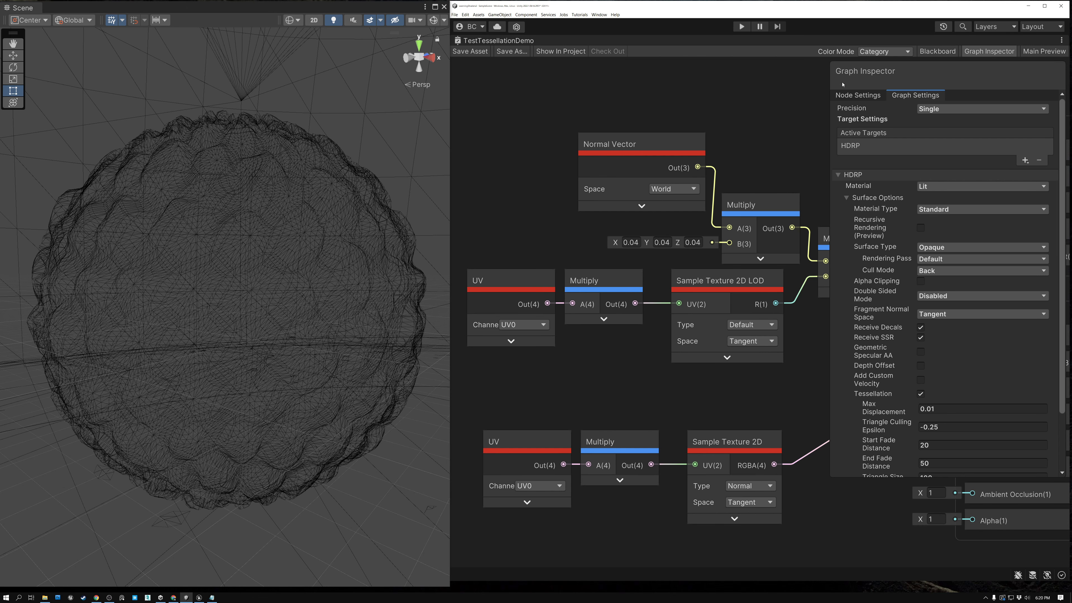
scroll(872, 347, "down", 3)
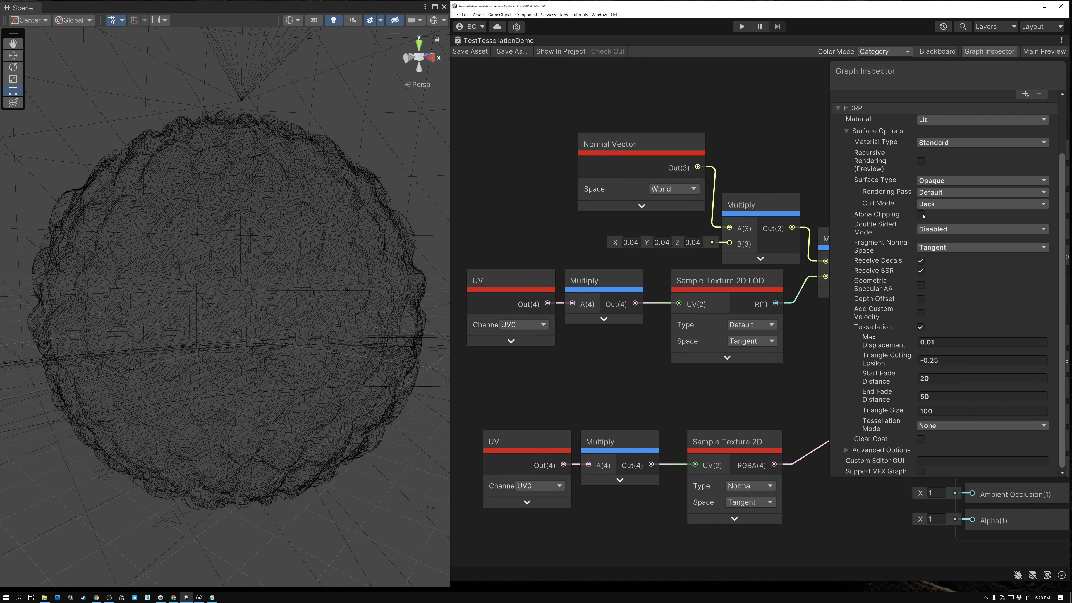
left_click(981, 52)
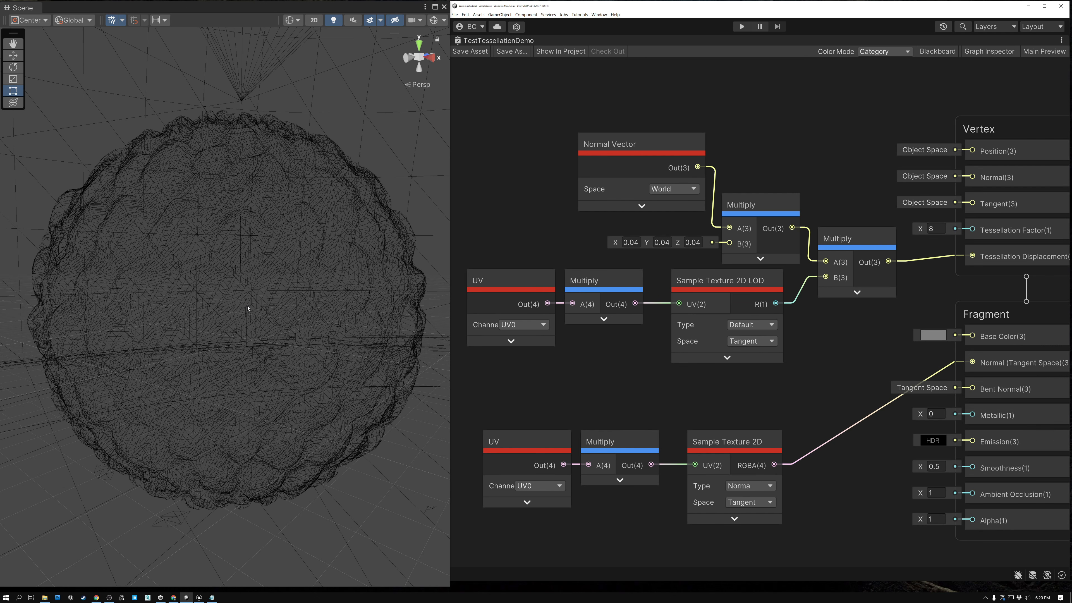
Step: Compare the sphere's wireframe from far and near once more, and return the Scene view to Shaded mode
scroll(248, 308, "down", 6)
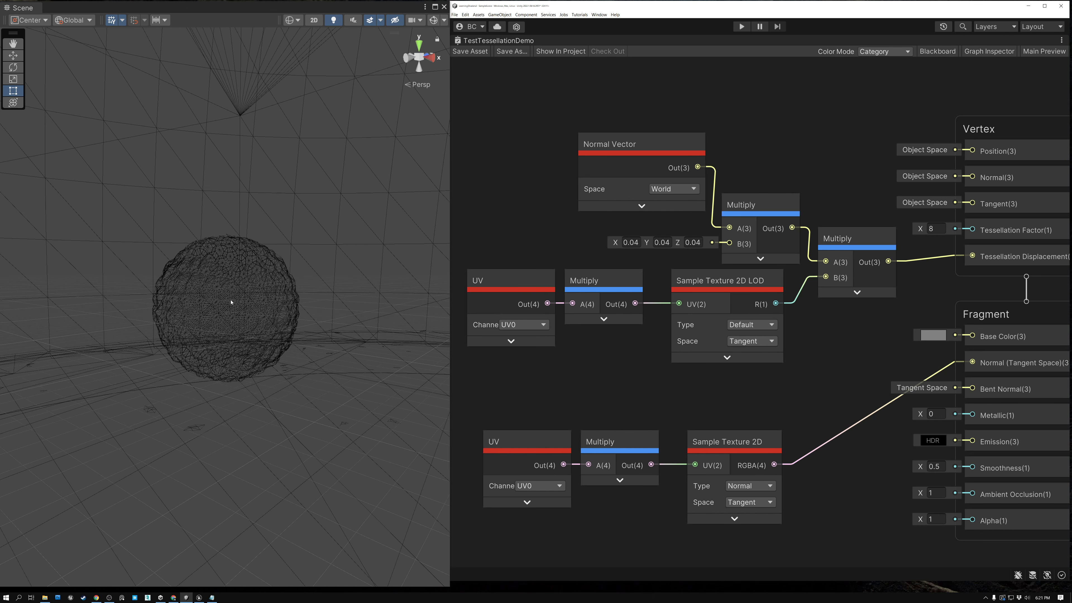
scroll(231, 303, "down", 5)
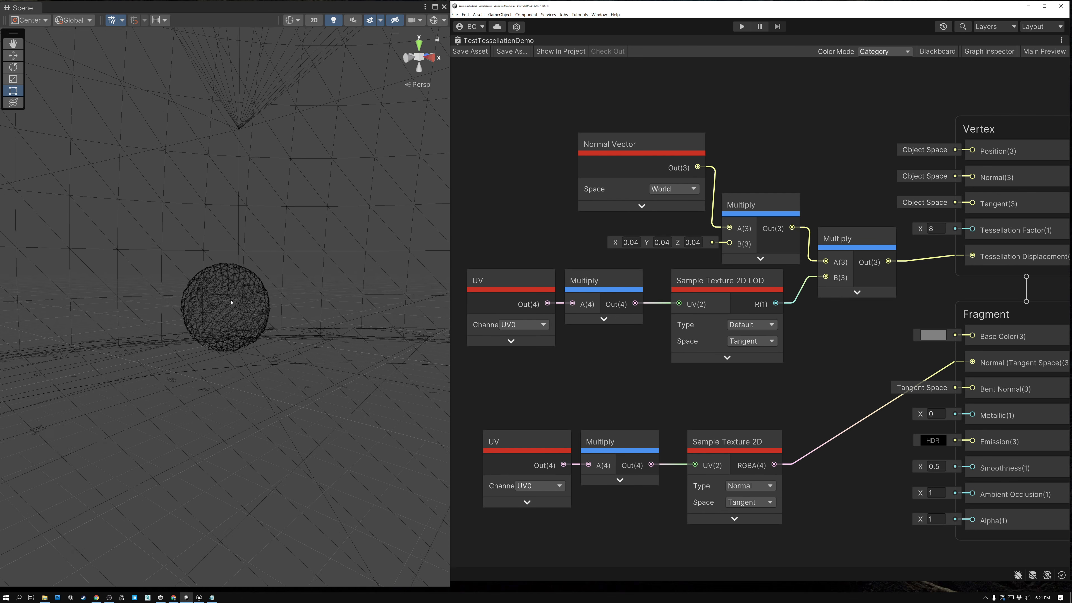
scroll(231, 302, "up", 8)
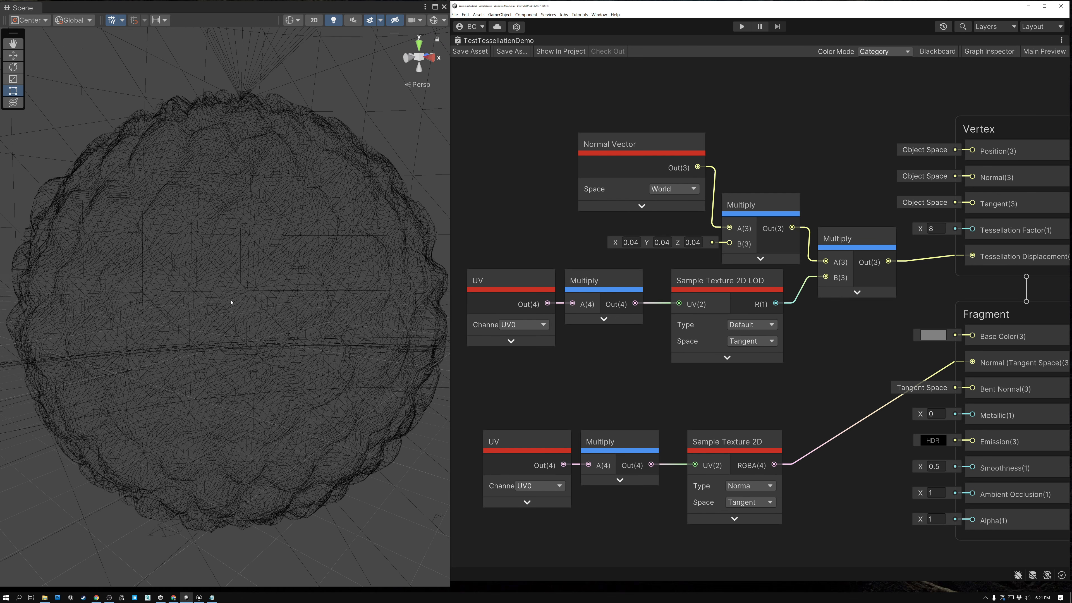
scroll(231, 302, "down", 1)
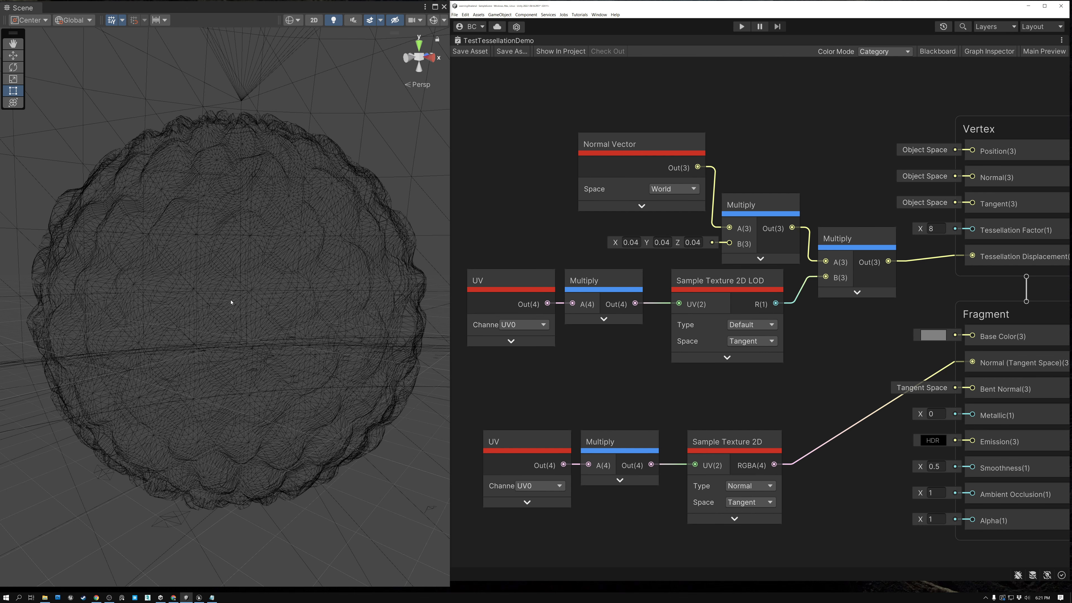
left_click(293, 20)
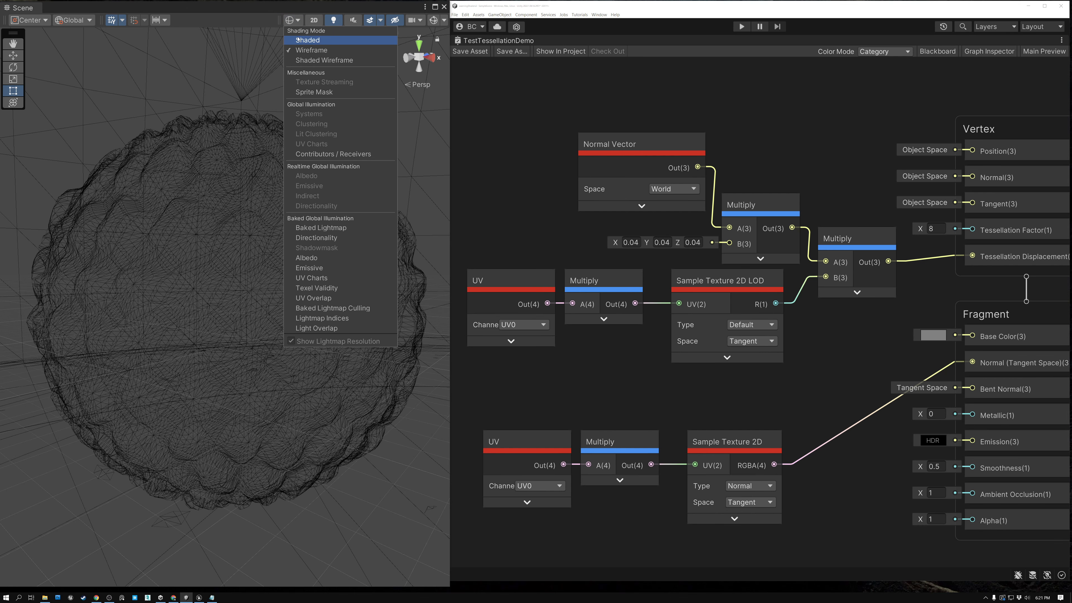
left_click(307, 40)
left_click_drag(176, 317, 215, 297, "alt")
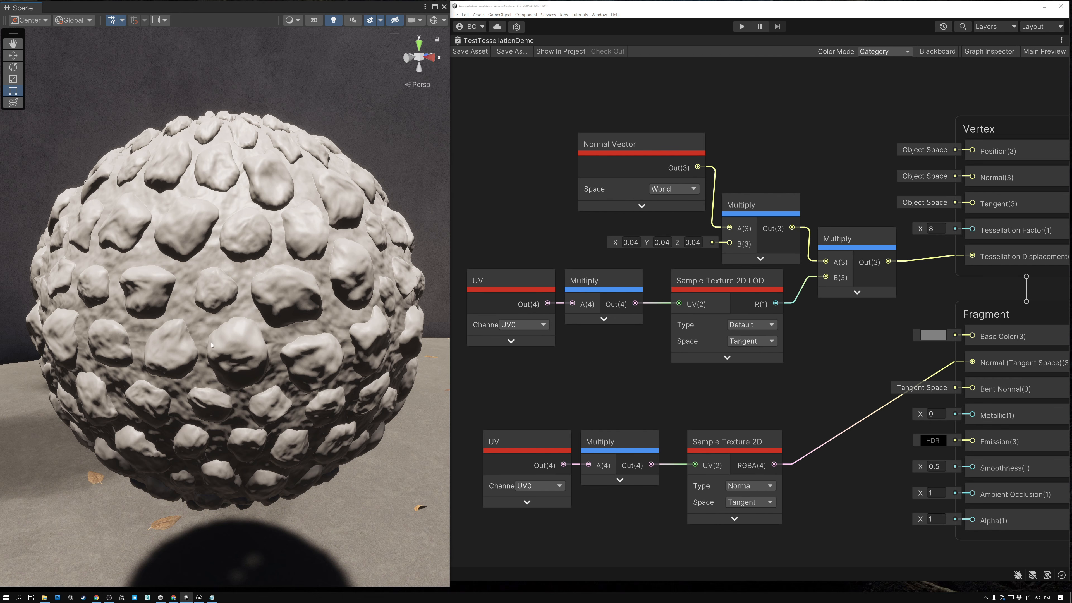
Step: Set the Vertex block's Tessellation Factor to 32 and save the asset
left_click(934, 228)
type("32")
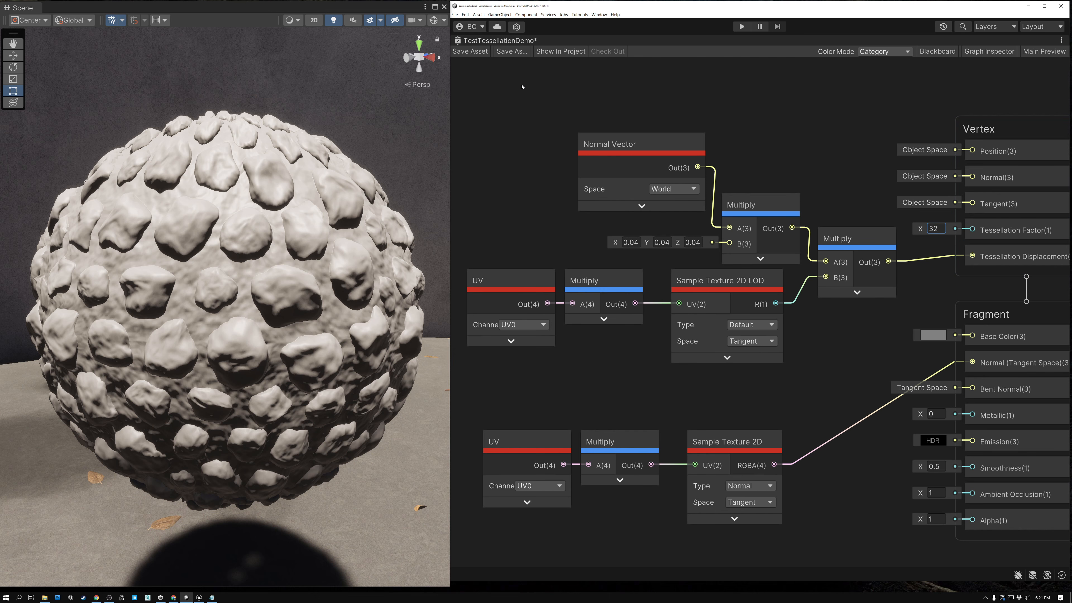
left_click(476, 53)
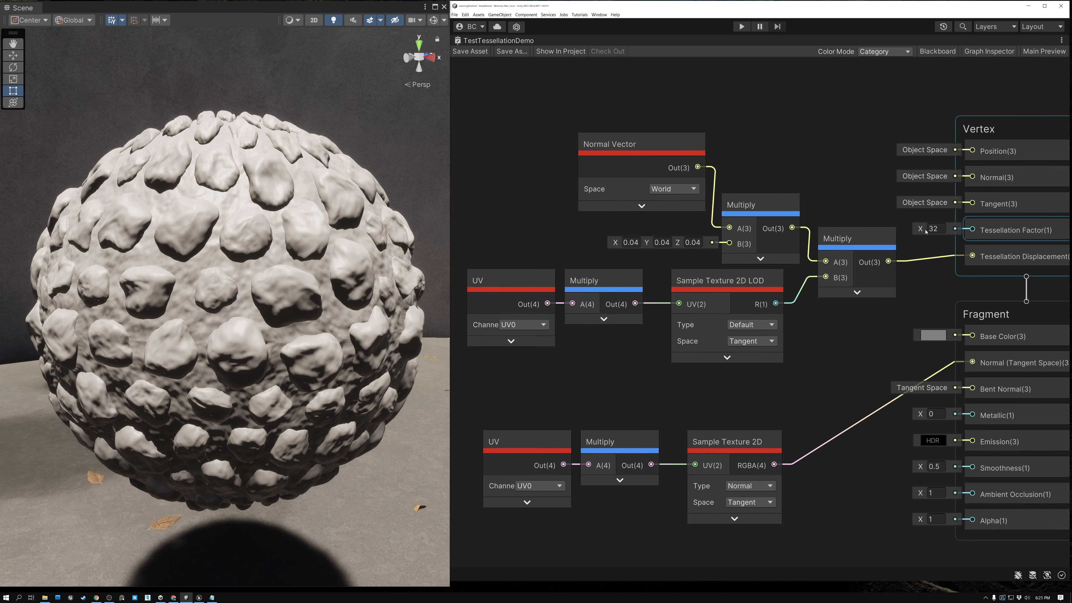
Step: Arrange the displacement nodes compactly, with Normal Vector and its Multiply directly above the UV, Multiply and Sample Texture 2D LOD row
left_click_drag(460, 273, 597, 298)
left_click(486, 287)
left_click_drag(502, 281, 507, 281)
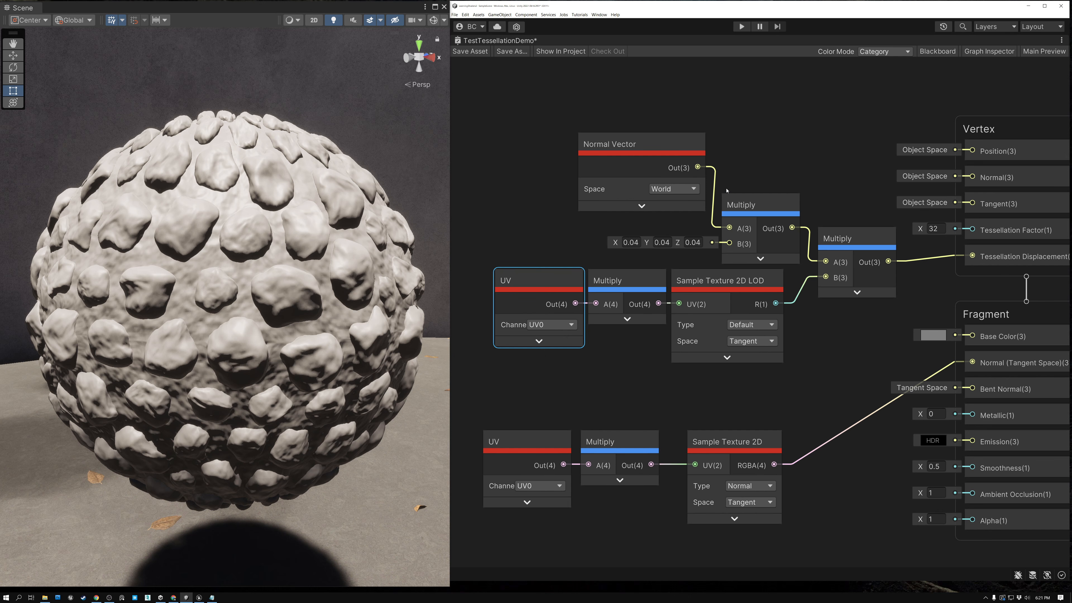
left_click(792, 206)
left_click_drag(636, 153, 648, 214)
left_click_drag(687, 162, 733, 195)
left_click_drag(529, 196, 735, 299)
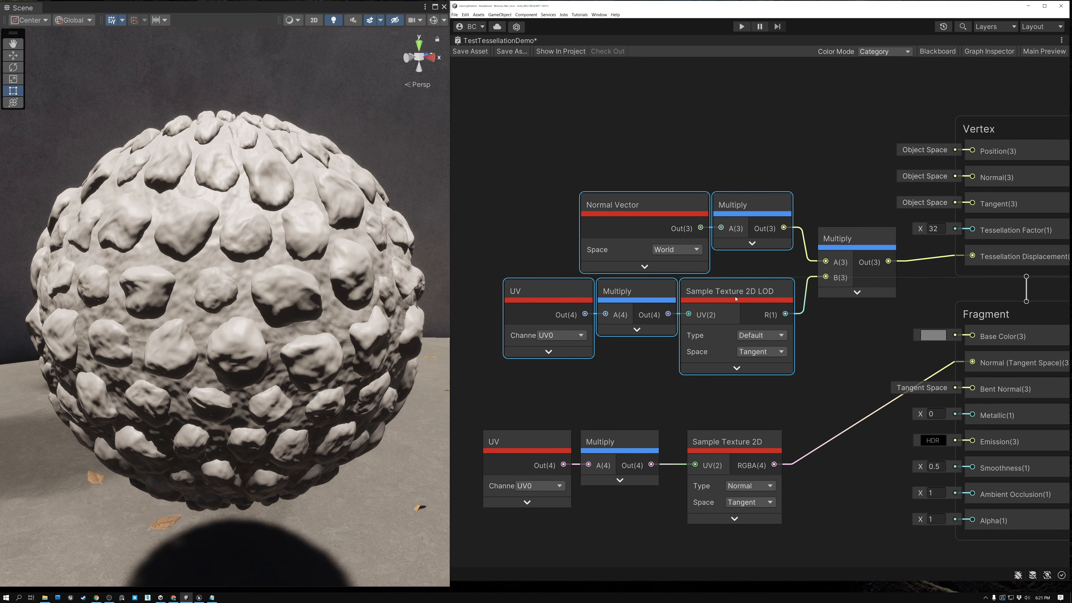
Step: Add a second Normal Vector node in World space, collapse its preview, and place it in the empty area above the displacement nodes
key("alt")
middle_click_drag(585, 118, 604, 206)
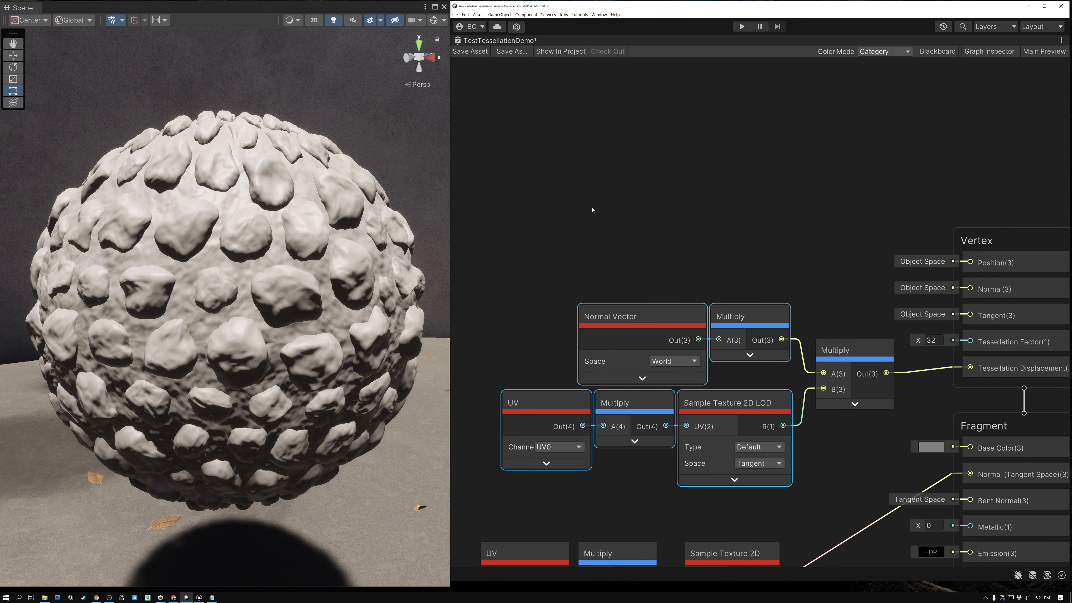
left_click(506, 140)
right_click(502, 140)
left_click(515, 144)
type("n")
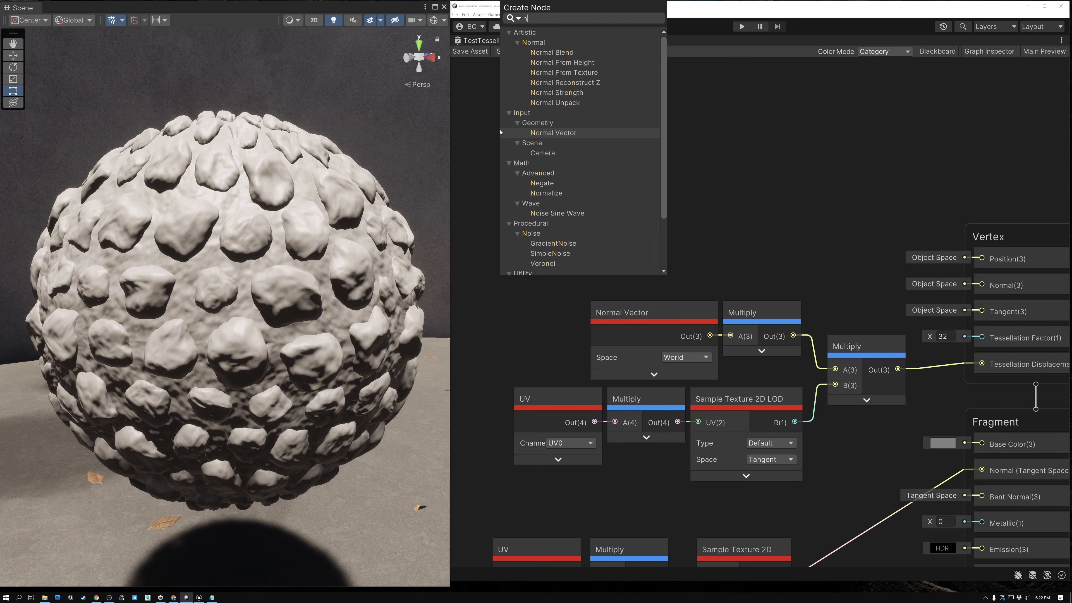
type("orm")
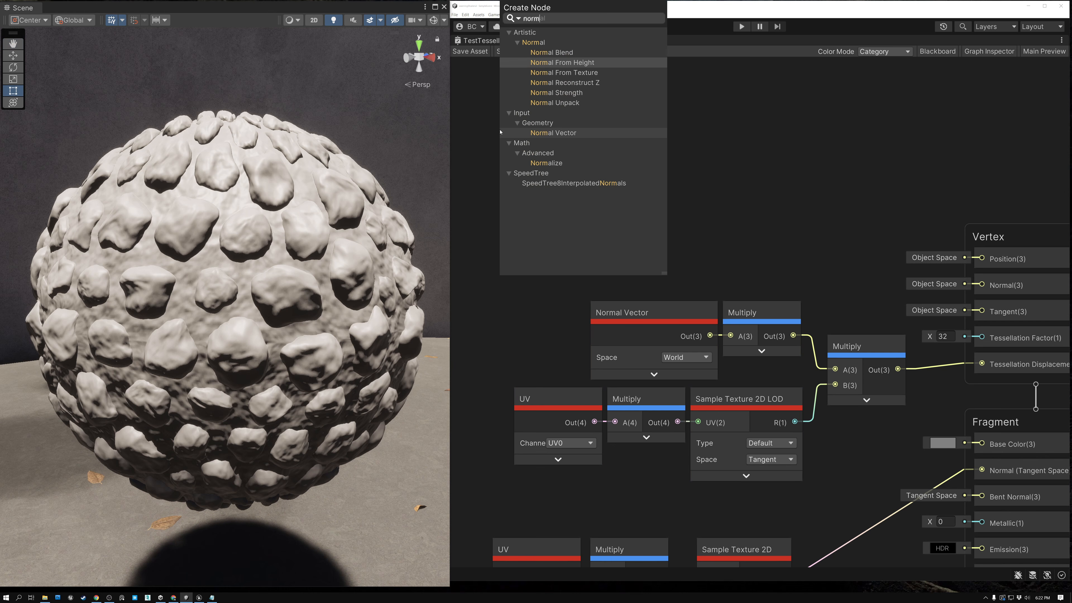
double_click(558, 132)
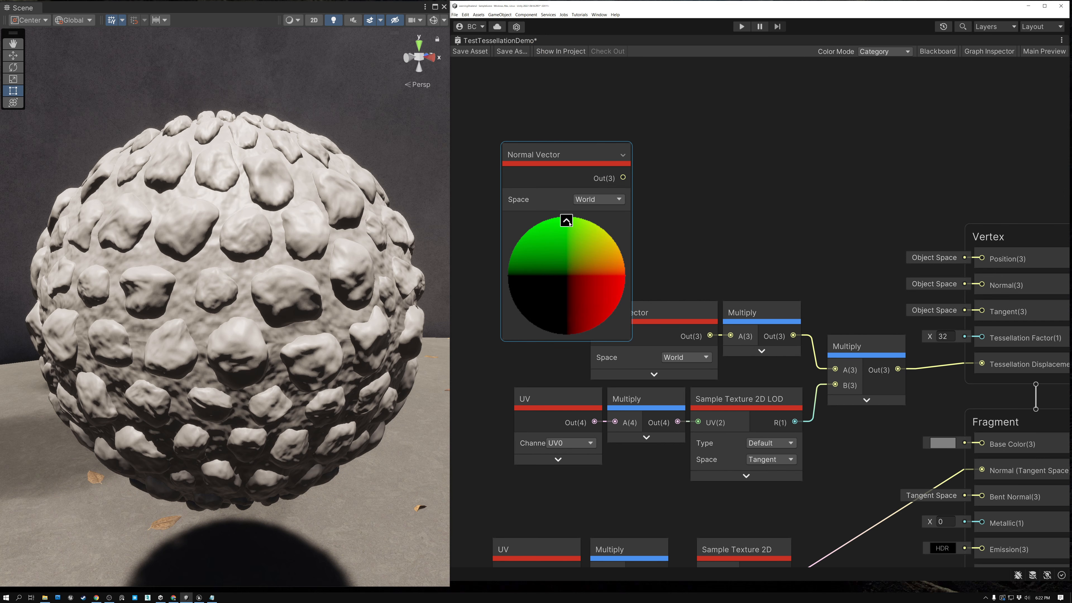
left_click(566, 220)
left_click_drag(566, 151, 554, 108)
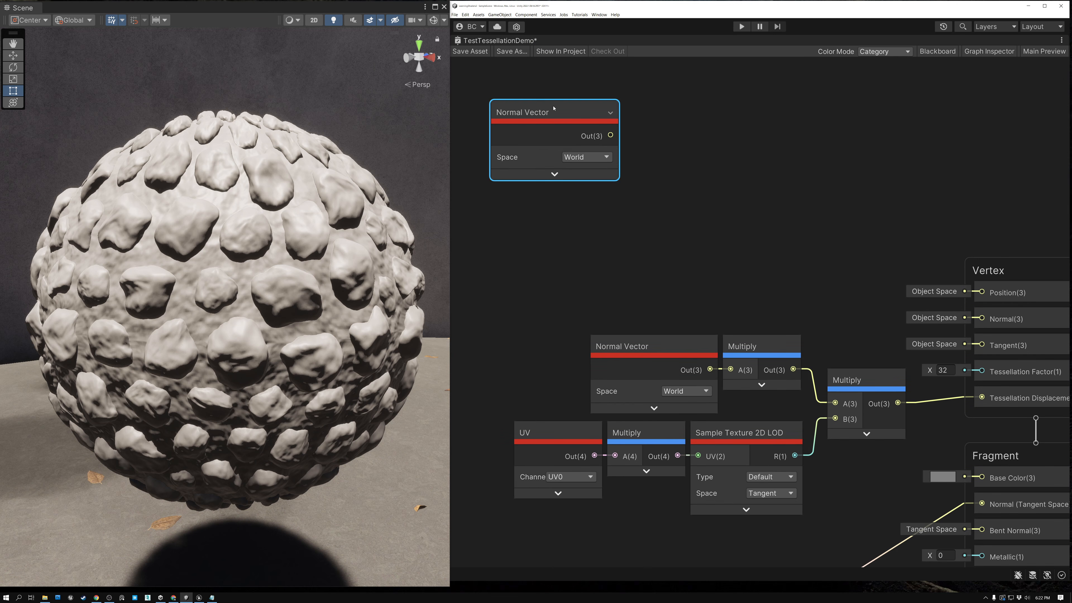
Step: Add a Dot Product node with its A input fed by the new Normal Vector node's output
left_click_drag(610, 135, 669, 170)
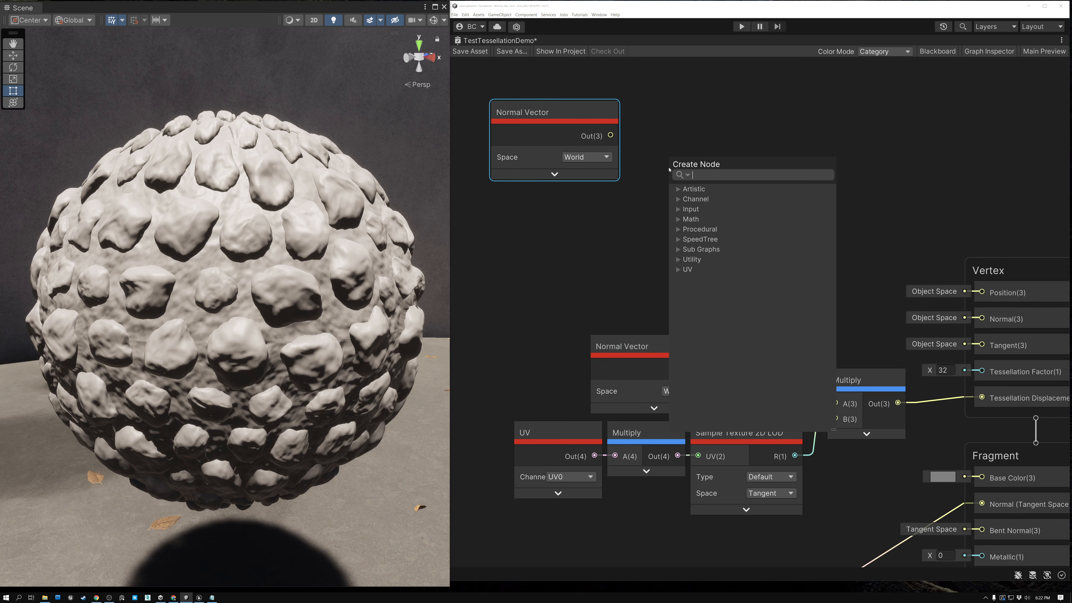
type("dot")
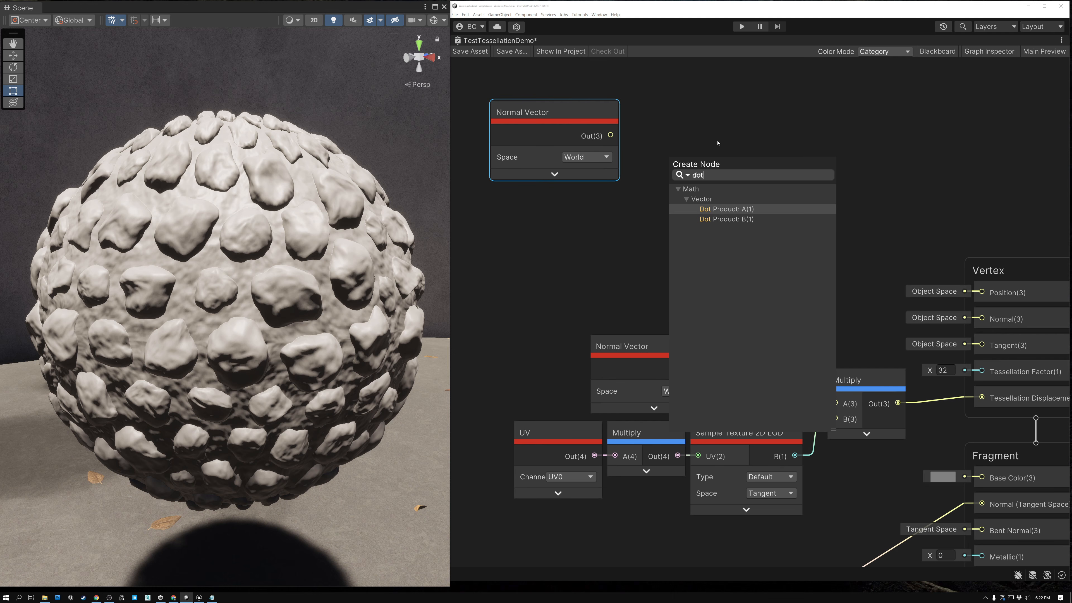
left_click(725, 210)
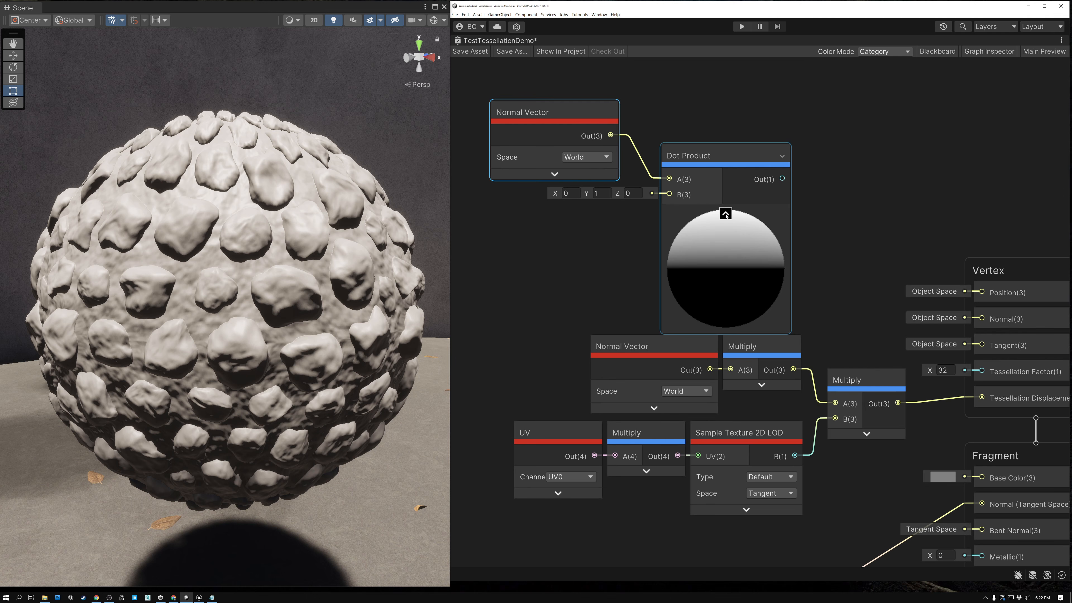
Step: Collapse the Dot Product preview, add a World-space View Direction node without preview, and feed its output into the Dot Product's B input
left_click(726, 214)
left_click(502, 227)
key("space")
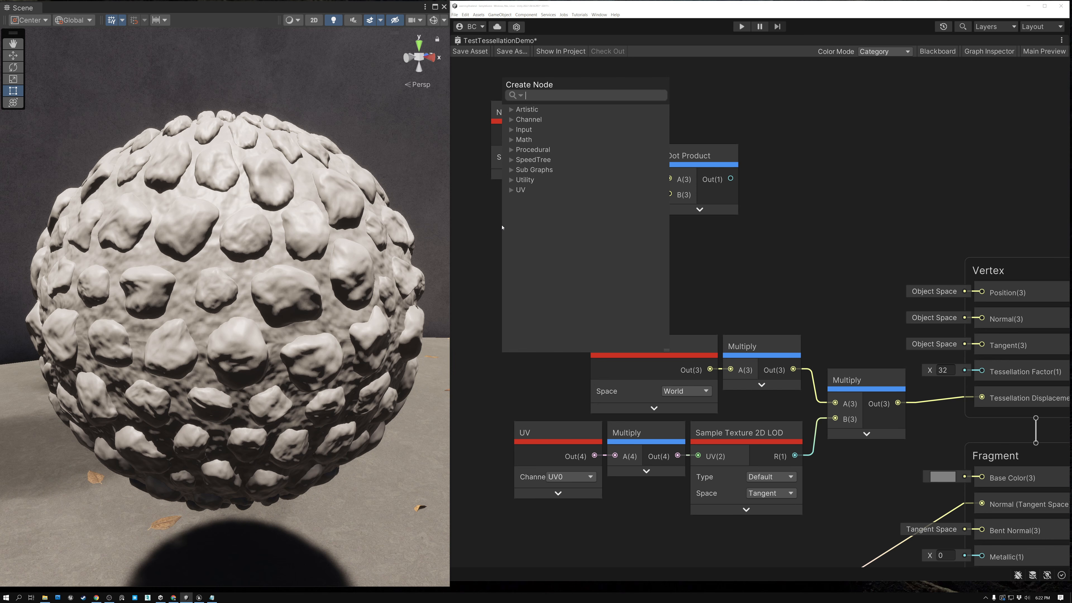
type("view")
key("Up")
key("Return")
left_click(568, 316)
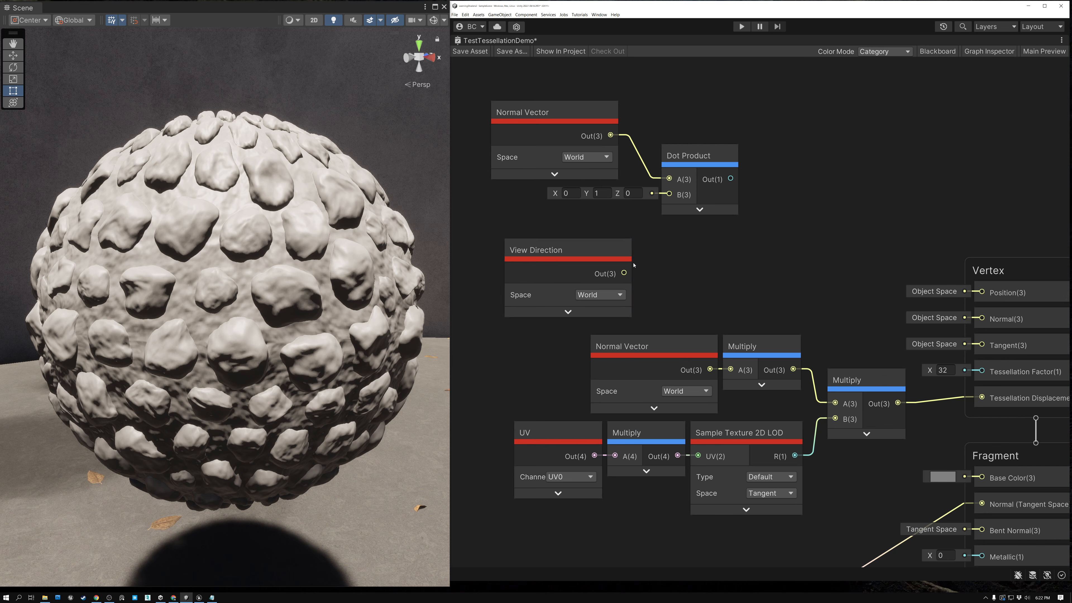
left_click_drag(623, 273, 669, 194)
Step: Place the View Direction node directly beneath the upper Normal Vector node and move the Dot Product close beside them
left_click_drag(604, 239, 601, 193)
left_click_drag(686, 153, 666, 149)
left_click(546, 122)
left_click(532, 201)
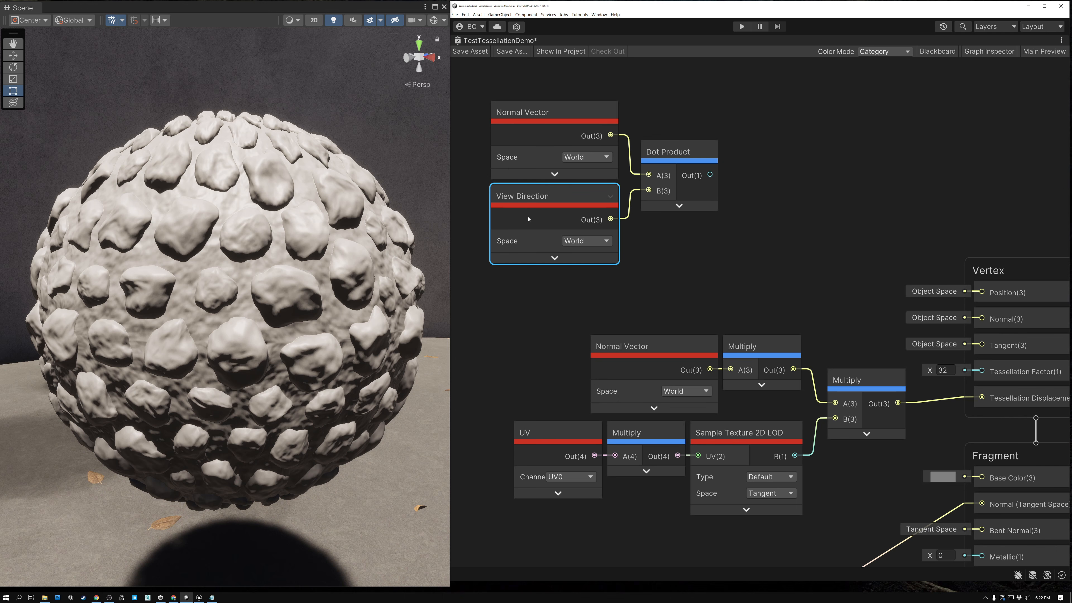
Step: Disconnect Tessellation Displacement and the Fragment block's Normal input, and shift the displacement nodes away from the Vertex block
scroll(725, 230, "down", 4)
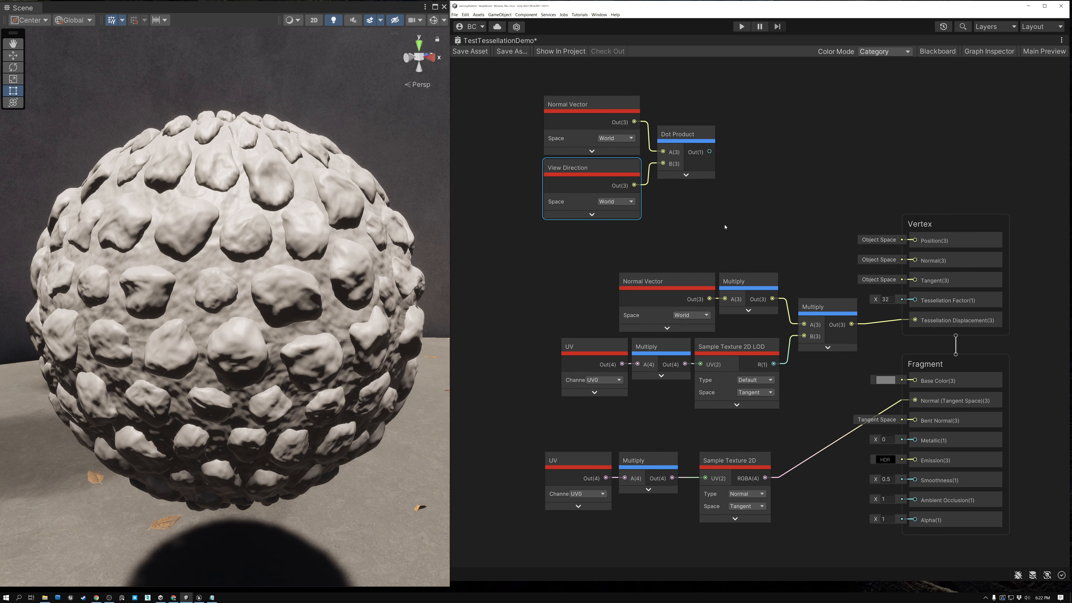
left_click(877, 323)
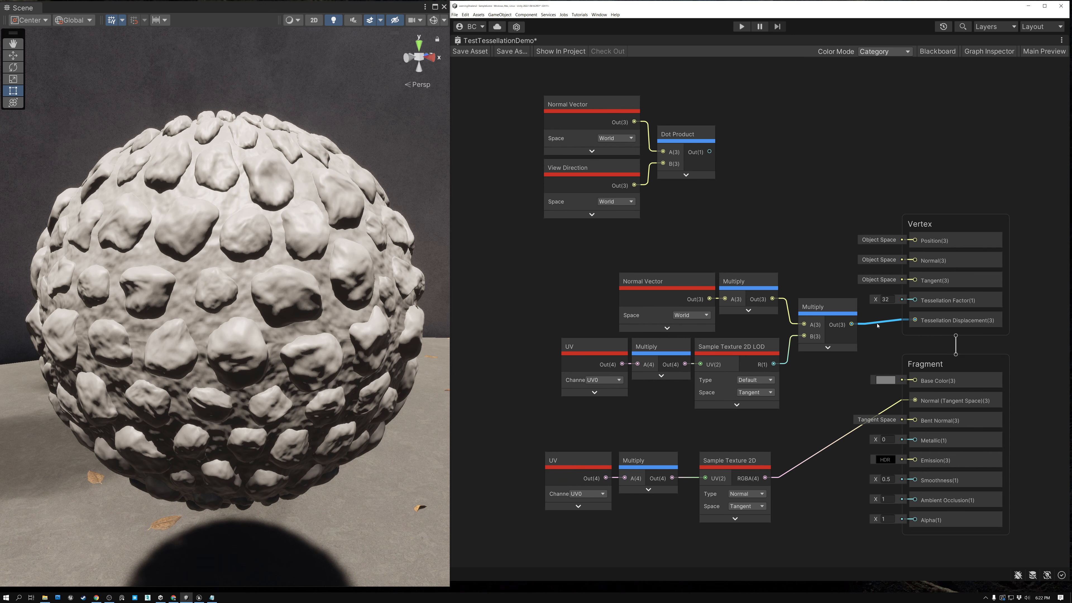
key("Delete")
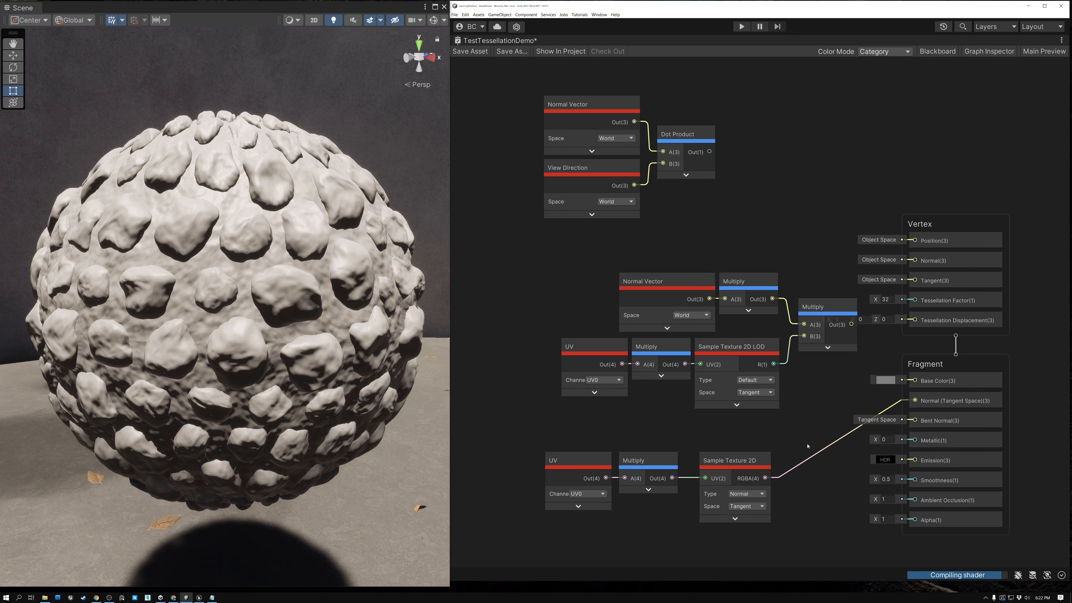
left_click(820, 454)
key("Delete")
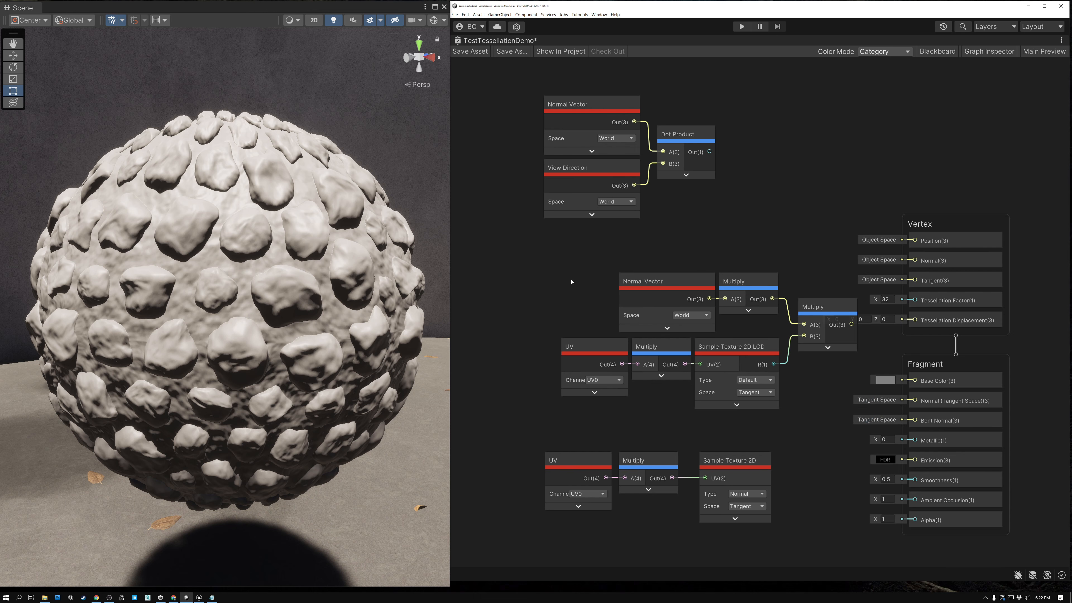
left_click_drag(753, 380, 748, 315)
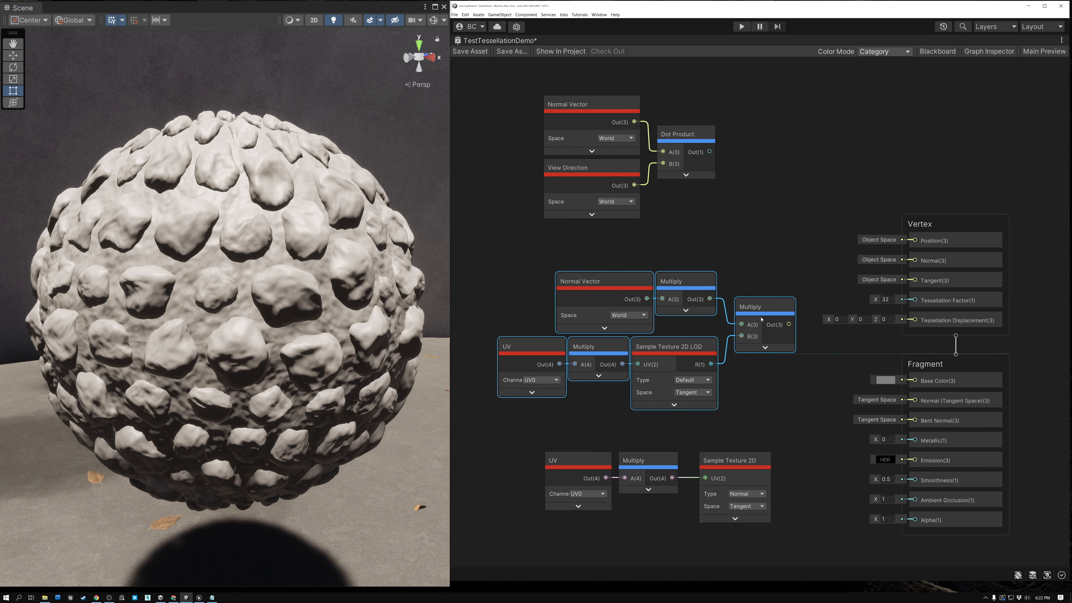
Step: Connect the Dot Product's output to the Fragment block's Base Color and save the asset
left_click_drag(709, 151, 914, 382)
left_click(469, 51)
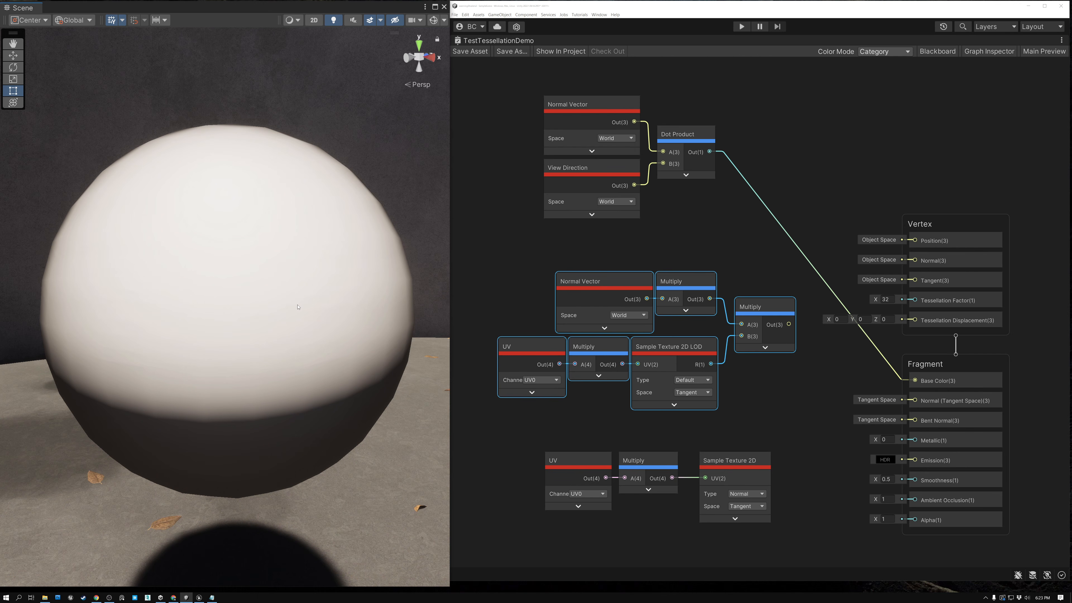
Step: Add a One Minus node fed by the Dot Product's output, collapse its preview, and place it right beside the Dot Product
left_click_drag(709, 152, 758, 150)
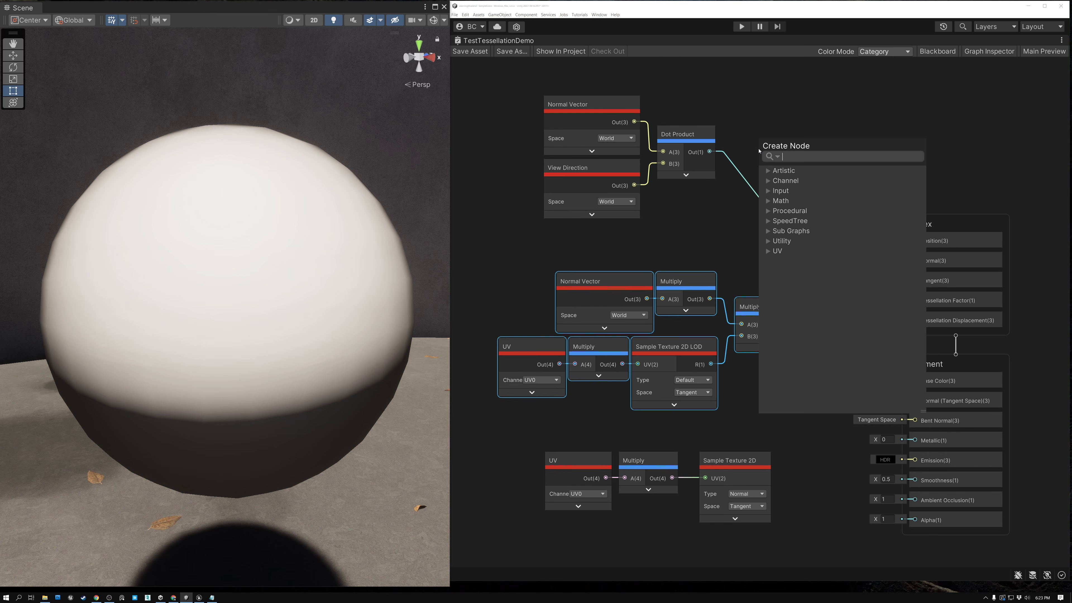
type("one")
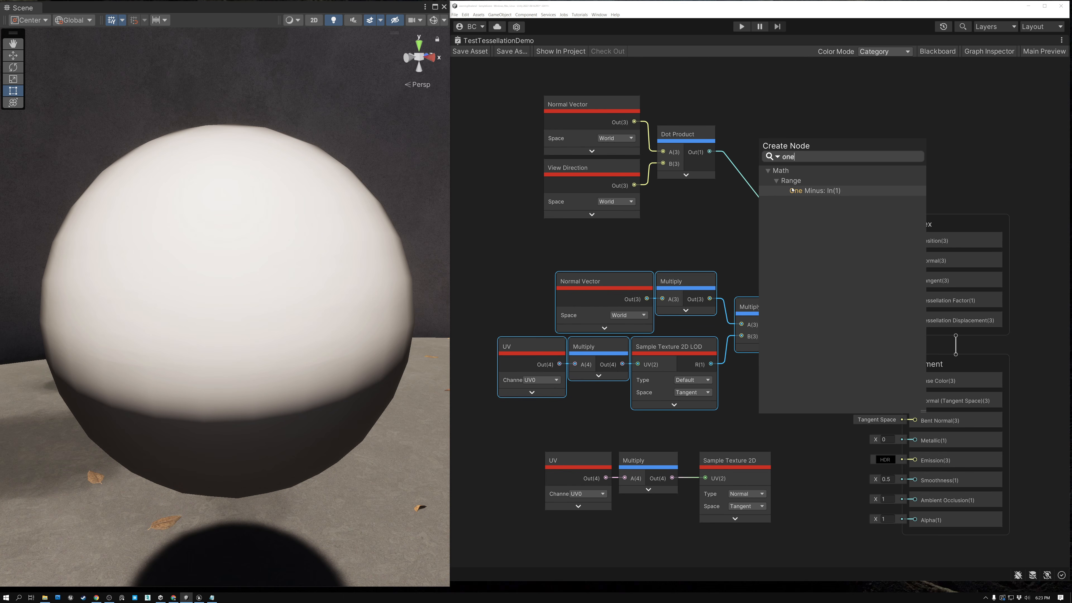
left_click(801, 190)
left_click(796, 174)
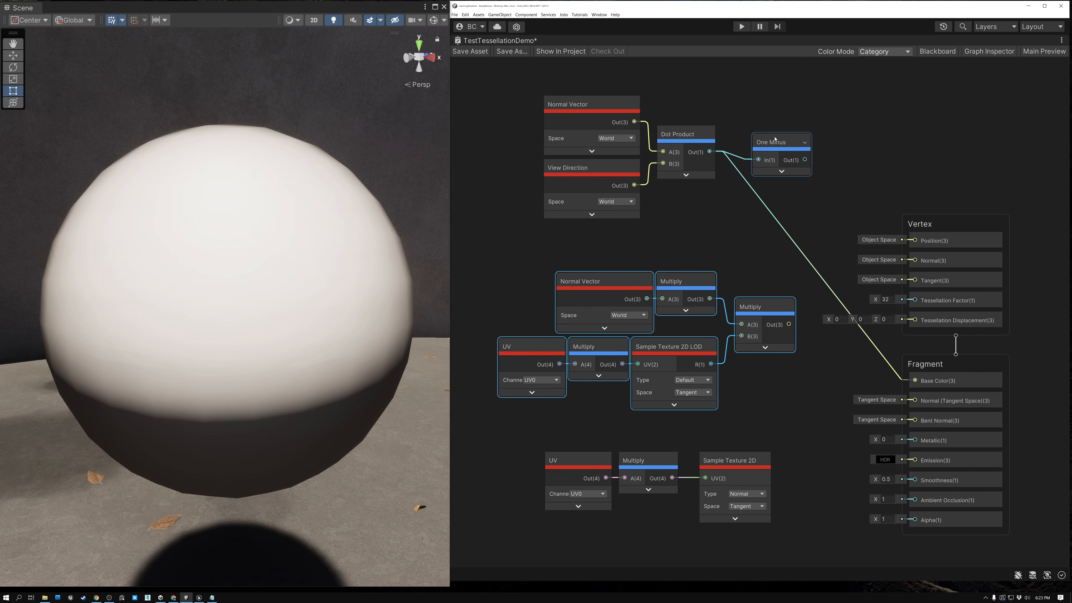
left_click_drag(757, 131, 739, 134)
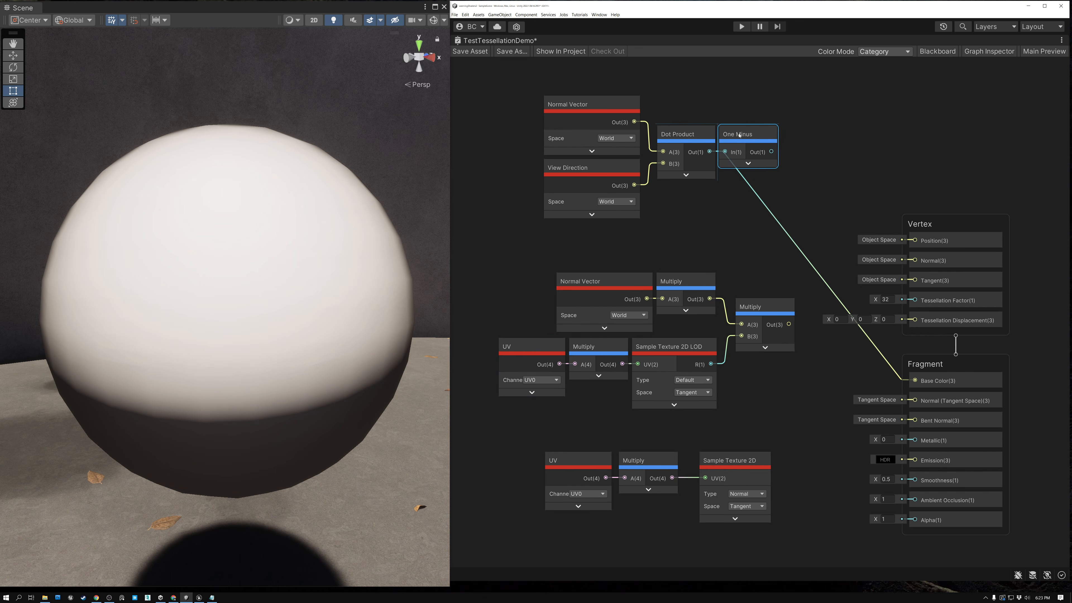
left_click_drag(533, 108, 572, 148)
left_click_drag(703, 205, 705, 206)
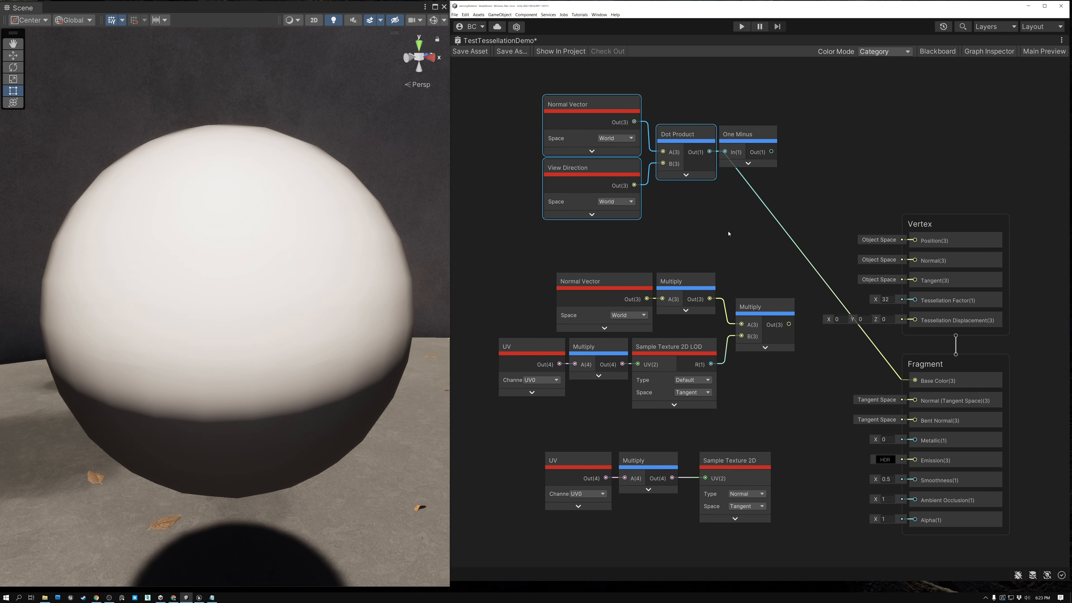
Step: Feed the One Minus output into Base Color in place of the Dot Product and save the asset
left_click_drag(771, 151, 789, 176)
left_click_drag(909, 378, 914, 380)
left_click(470, 51)
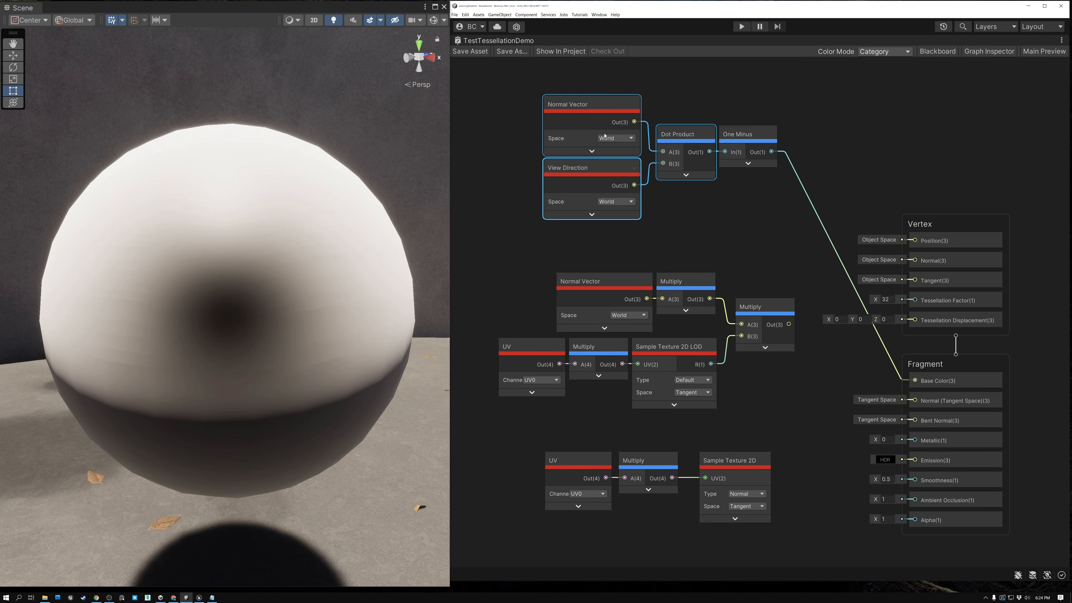
Step: Shift the view-angle nodes away from the master stack and add a Power node with its A input fed by One Minus
left_click_drag(517, 113, 651, 193)
left_click_drag(757, 194, 757, 194)
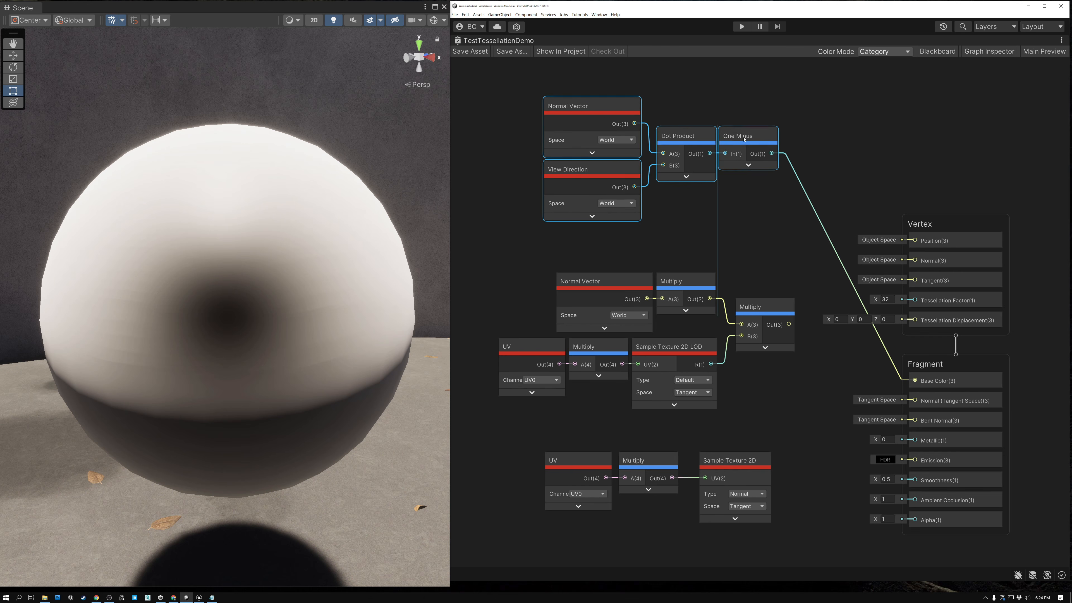
left_click_drag(751, 143, 683, 143)
key("space")
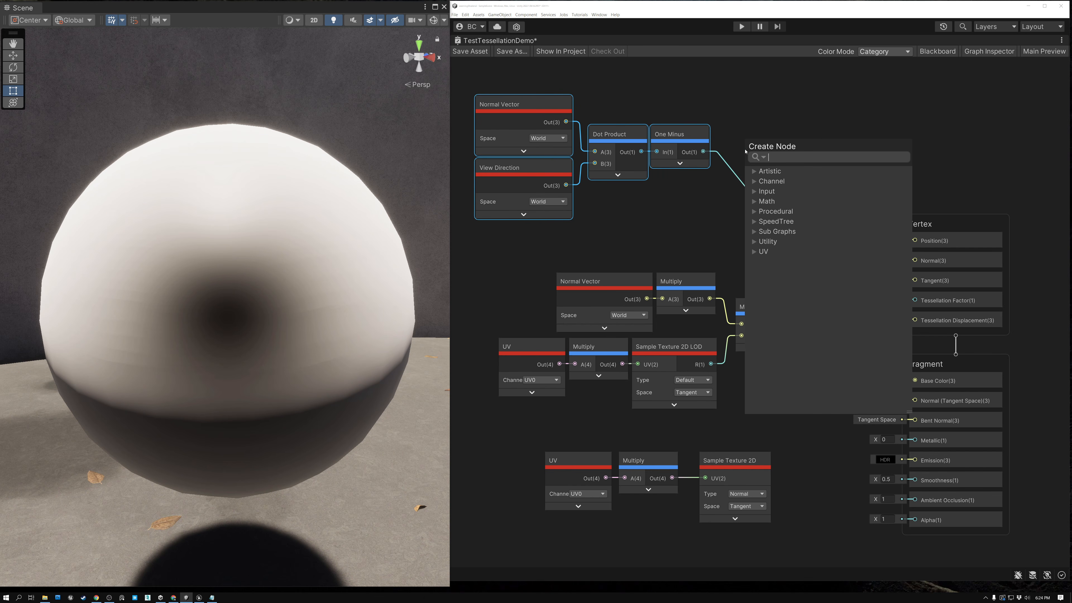
type("power")
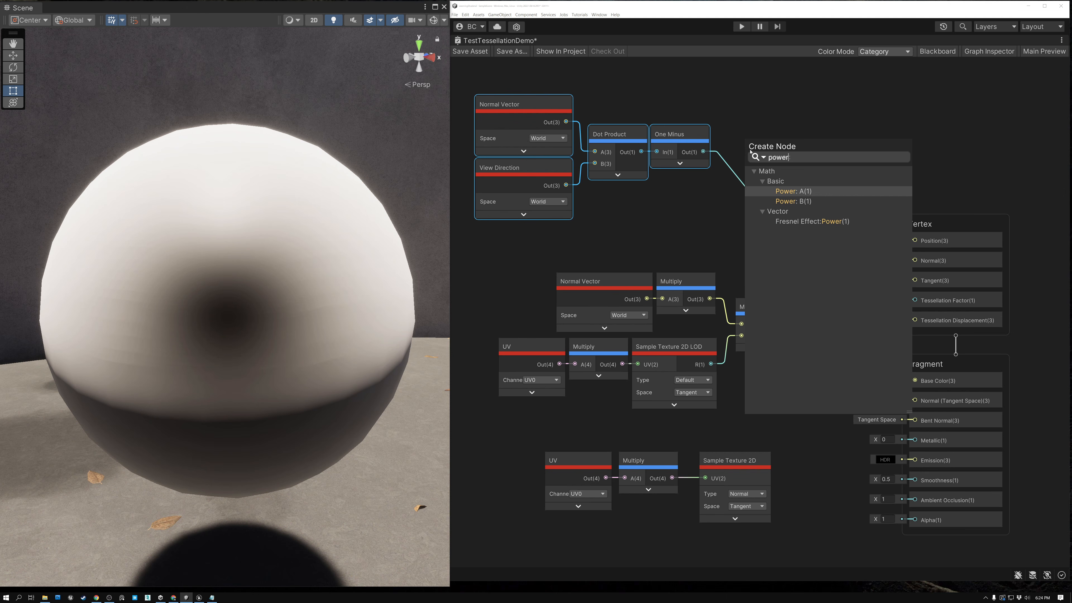
left_click(790, 192)
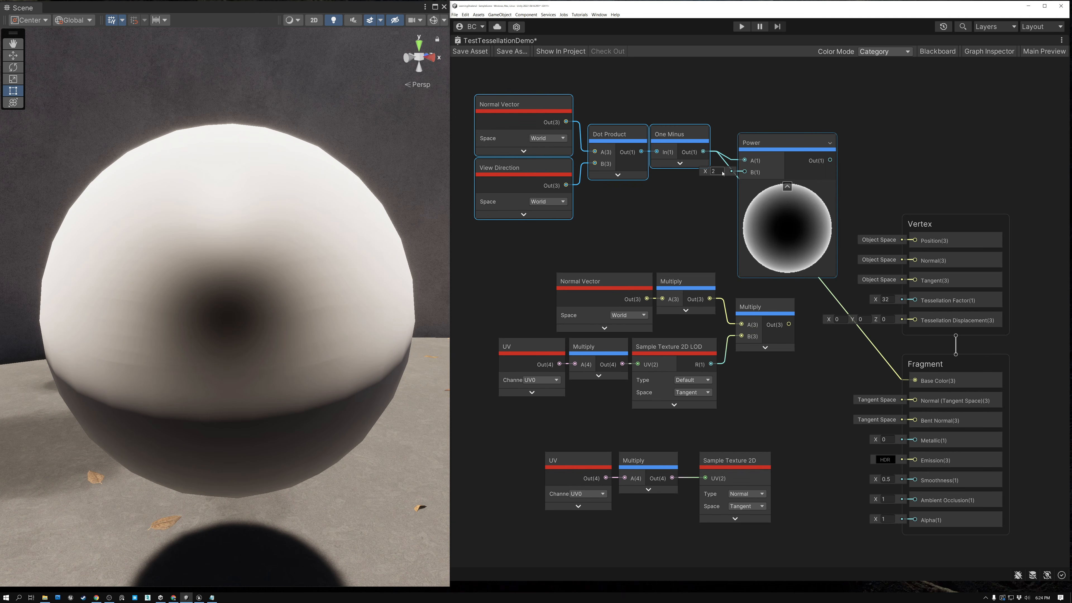
Step: Try exponents 1.5 and 1 in the Power node's B input and examine its preview up close
type("1.")
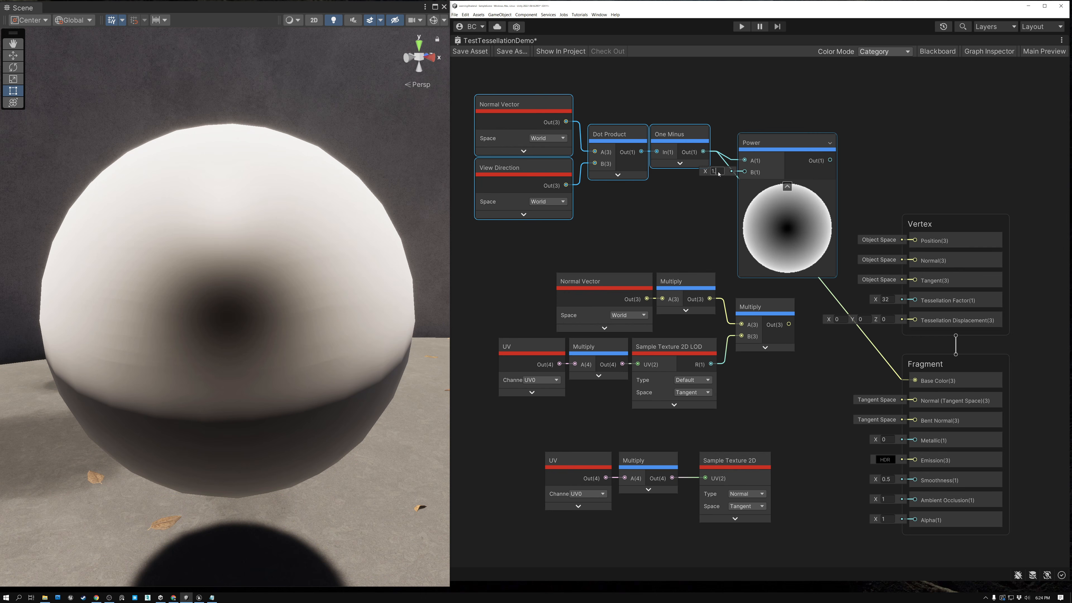
type("5")
key("Return")
type("1")
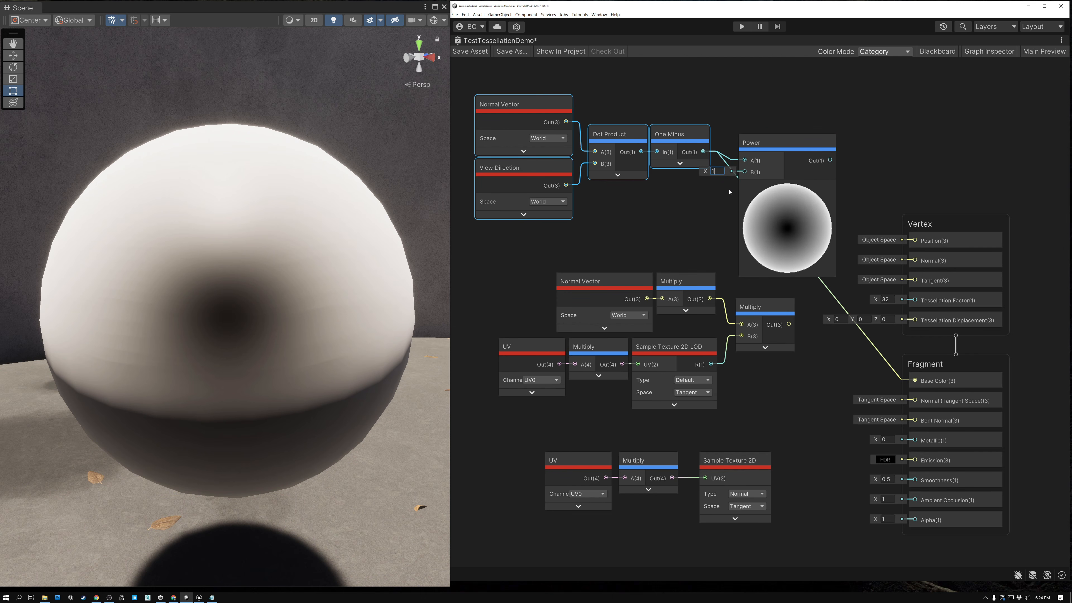
scroll(782, 228, "up", 8)
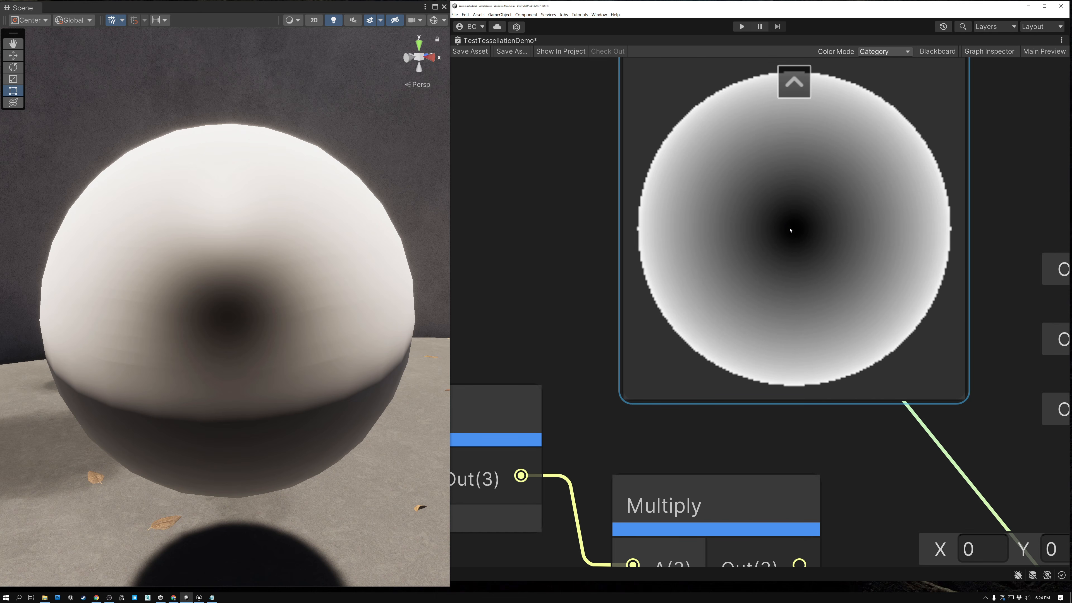
scroll(801, 205, "down", 4)
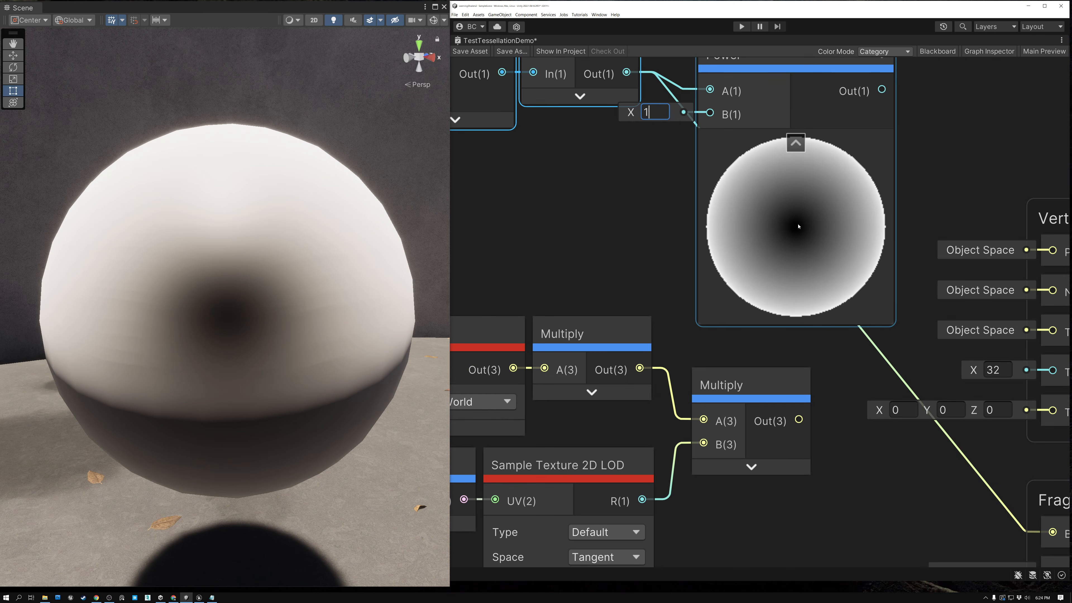
Step: Try exponents 2, 3 and 4 in the Power node's B input to compare the falloff in its preview
double_click(649, 112)
type("2")
key("BackSpace")
type("3")
key("BackSpace")
type("4")
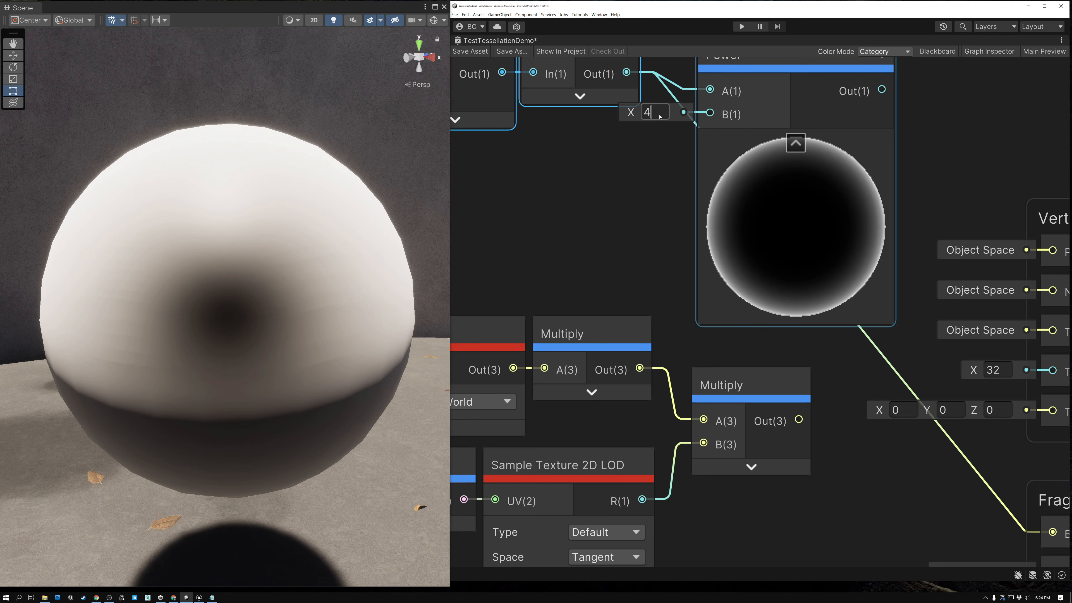
Step: Set the Power node's B input to 1.5 and collapse its preview
double_click(654, 114)
type("1.5")
left_click(641, 154)
middle_click_drag(648, 200, 587, 249)
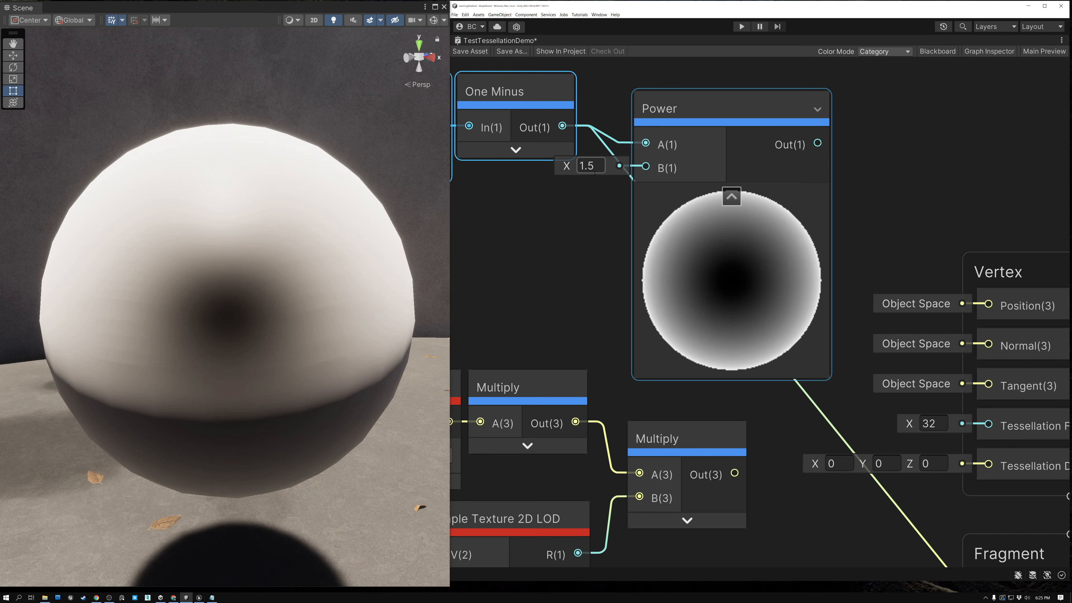
left_click(731, 196)
Step: Add a Multiply node with A fed by the Power output and set its B input to 32
scroll(692, 118, "down", 3)
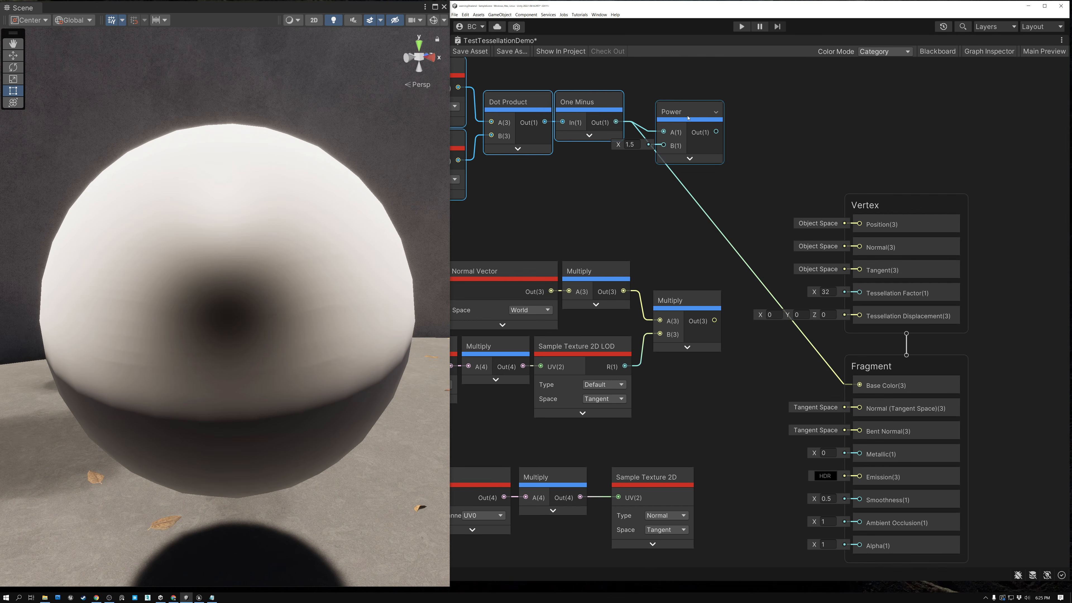
middle_click_drag(601, 194, 648, 221)
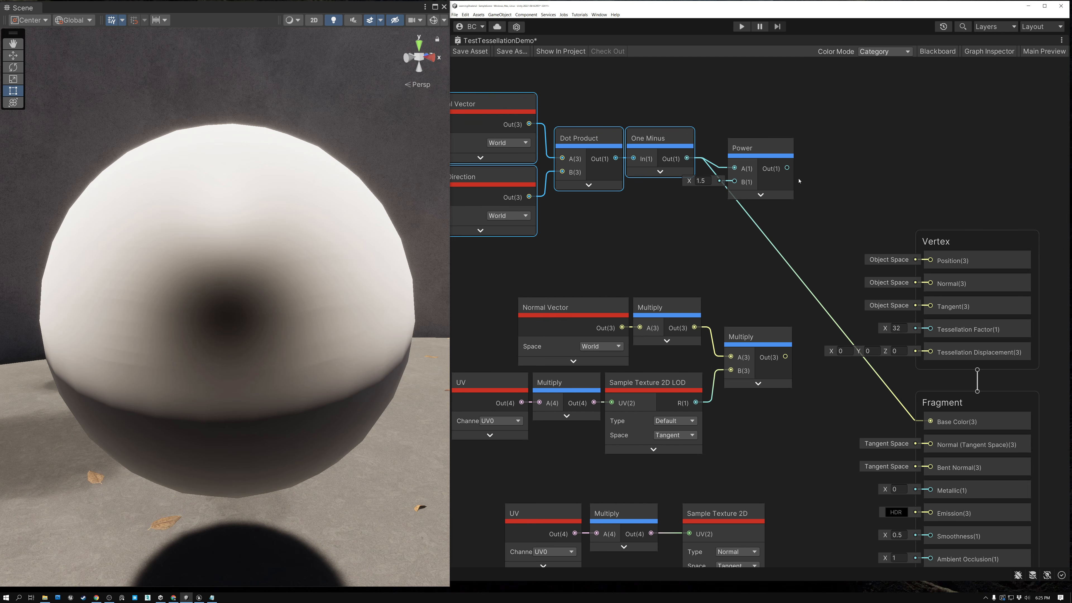
left_click_drag(787, 168, 826, 229)
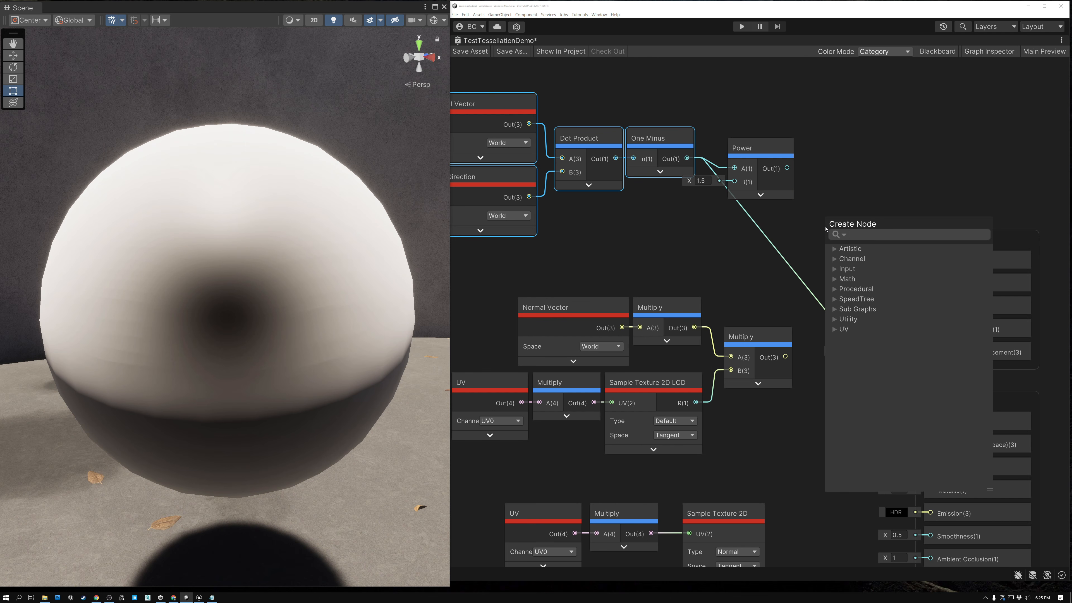
type("mul")
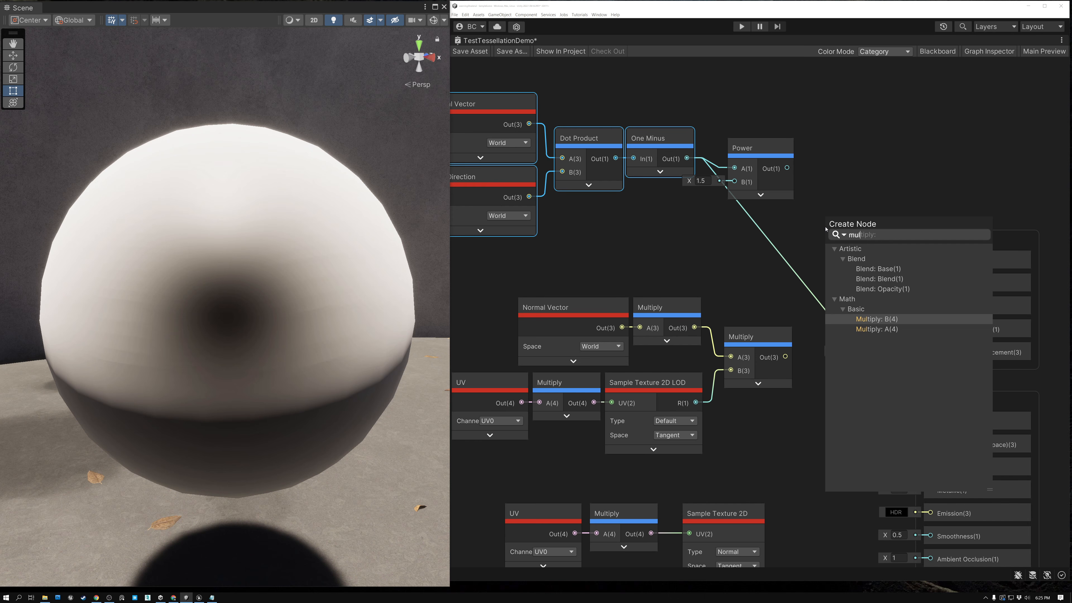
key("Down")
key("Return")
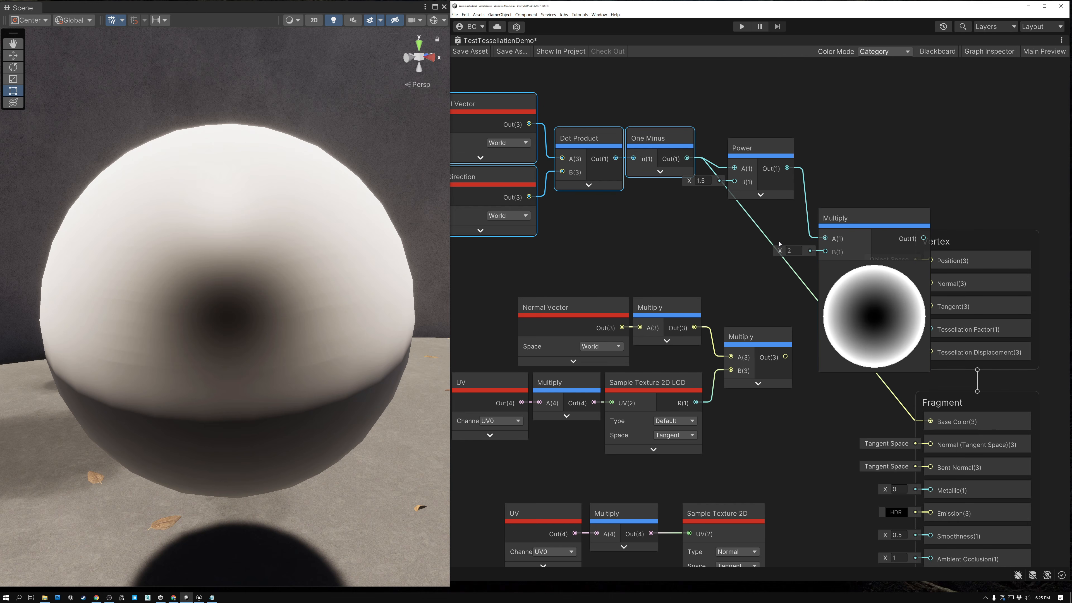
left_click(792, 252)
type("32")
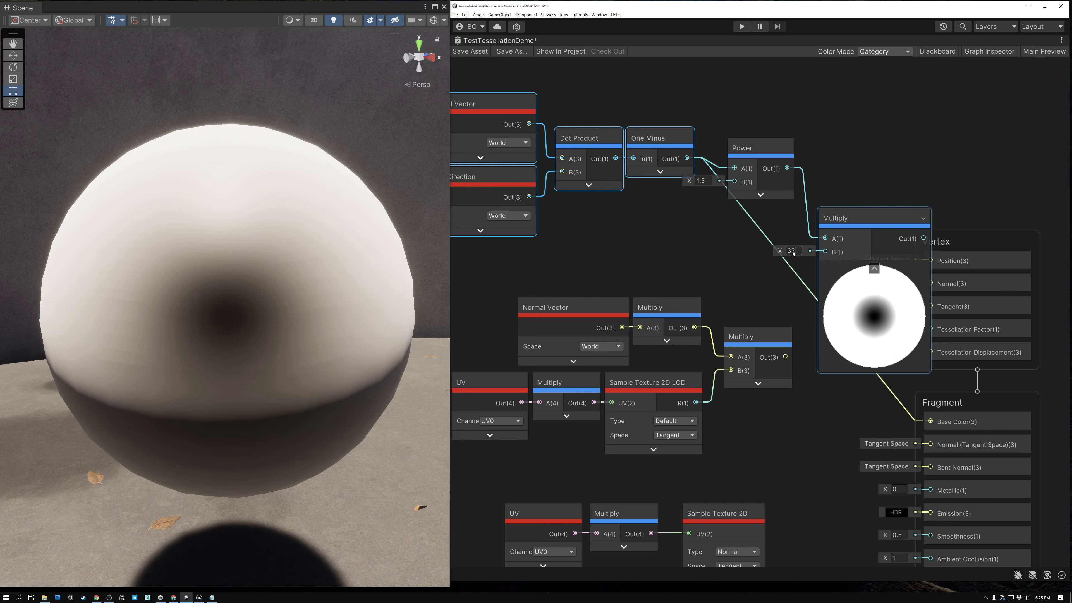
Step: Move the new Multiply node closer to the Power node and collapse its preview
left_click_drag(844, 218, 826, 190)
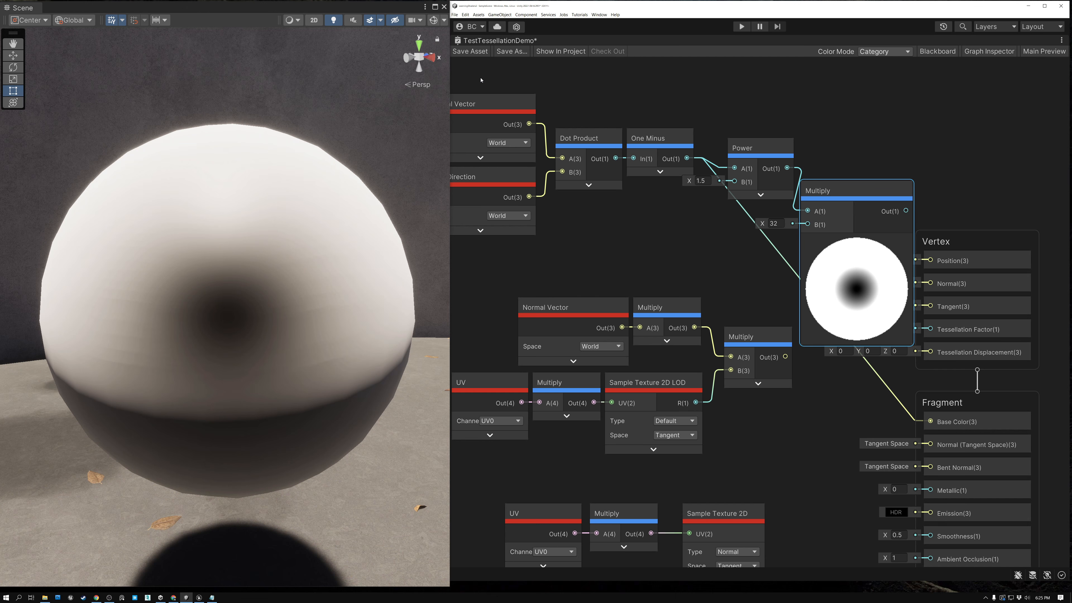
left_click_drag(480, 80, 510, 120)
left_click_drag(674, 243, 661, 240)
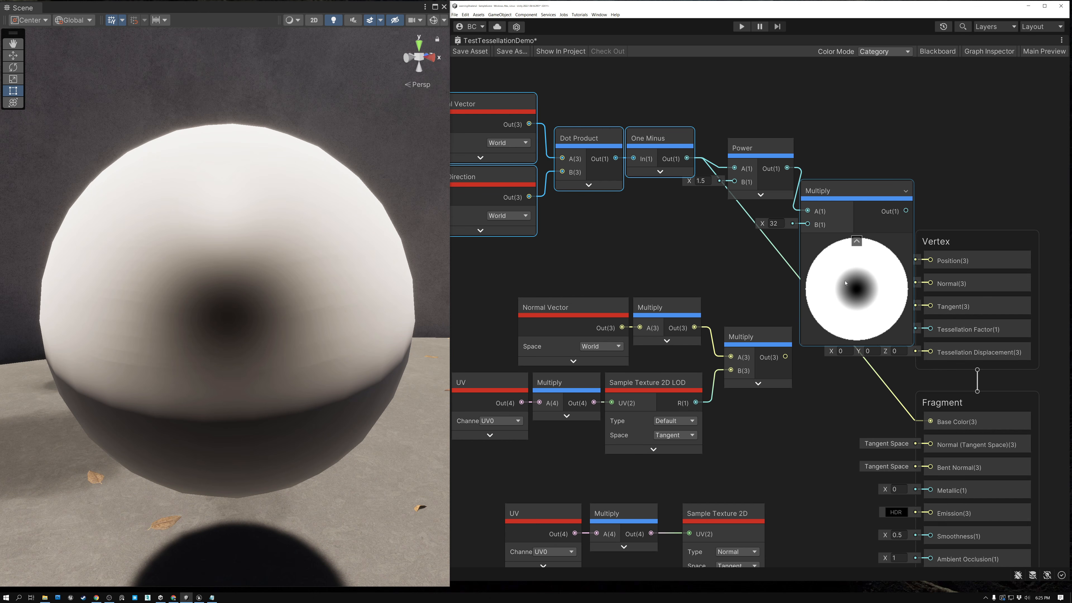
left_click(856, 241)
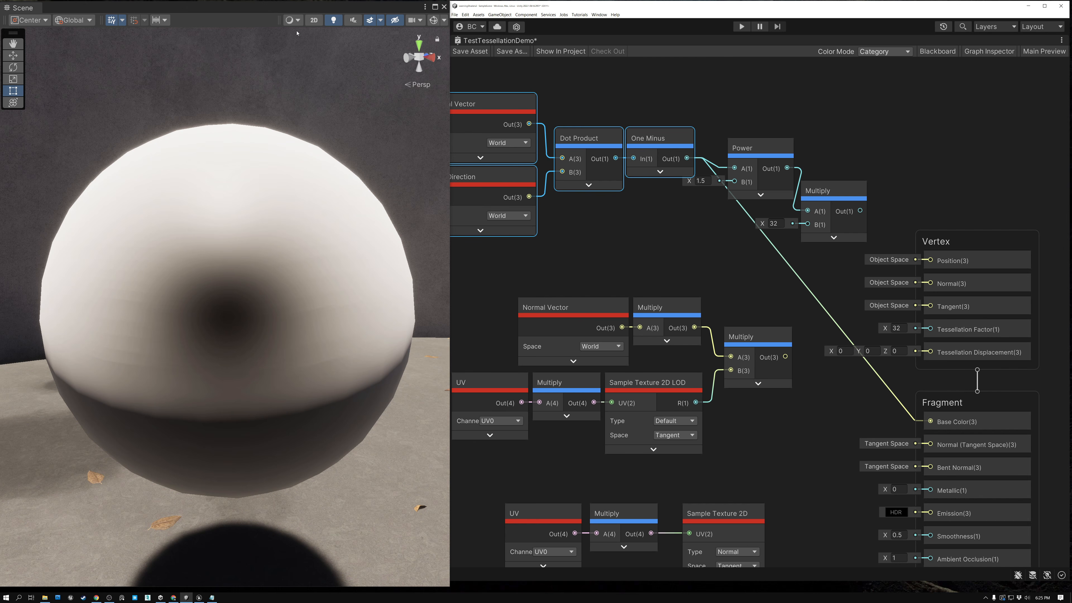
Step: Switch the Scene view's shading mode to Wireframe to examine the sphere's mesh
left_click(293, 20)
left_click(297, 50)
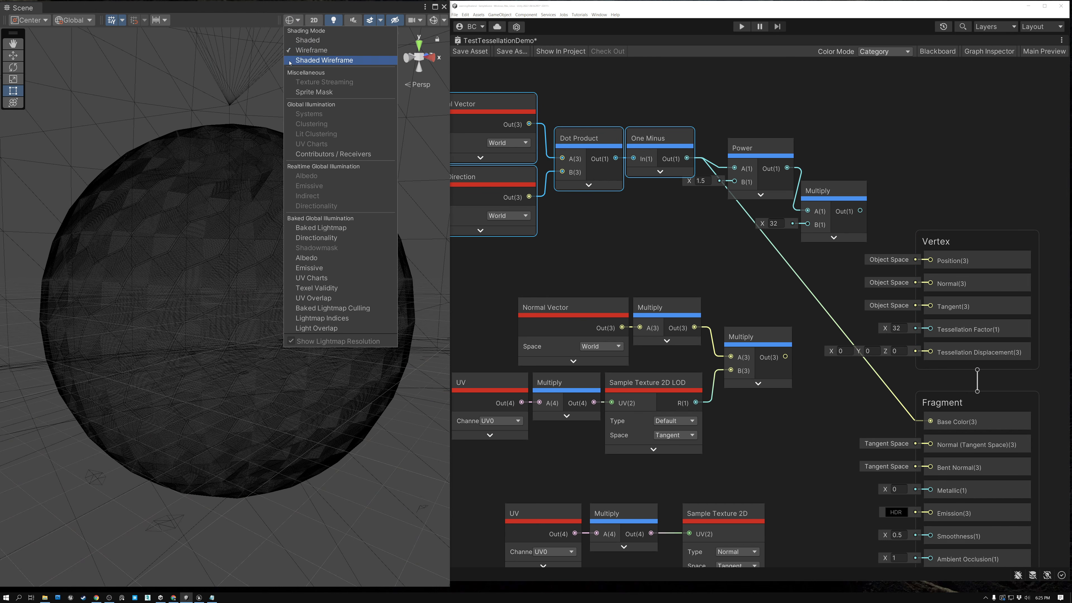
Step: Connect the output of the Multiply node fed by Power to Tessellation Factor in the Vertex stack and save the asset
scroll(213, 253, "up", 3)
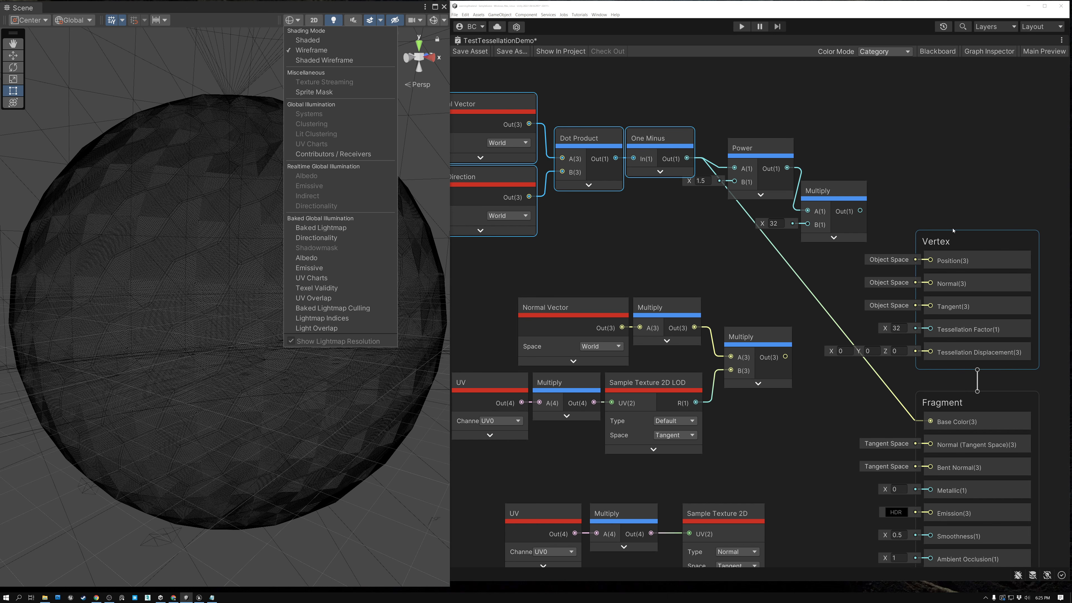
left_click_drag(860, 211, 930, 329)
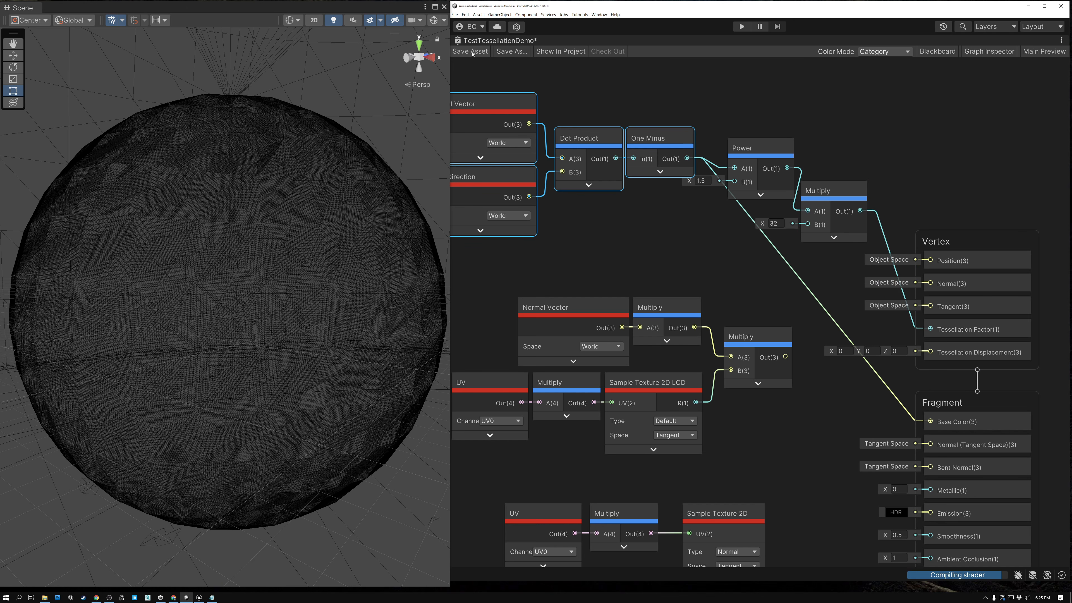
key("ctrl+s")
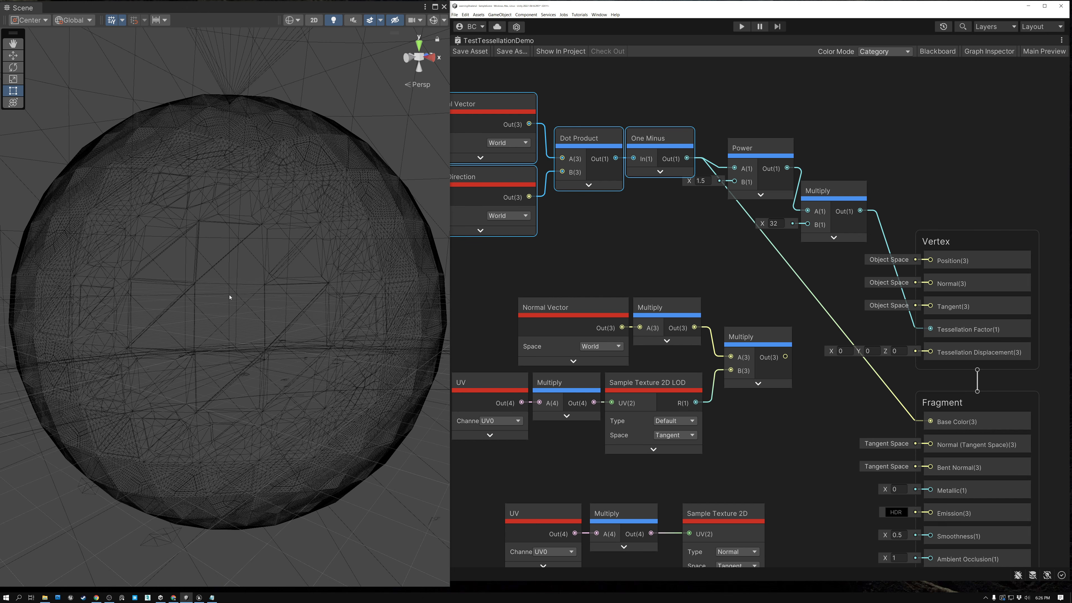
Step: Examine the sphere's wireframe near and far to compare tessellation density at its center and silhouette
scroll(229, 296, "down", 4)
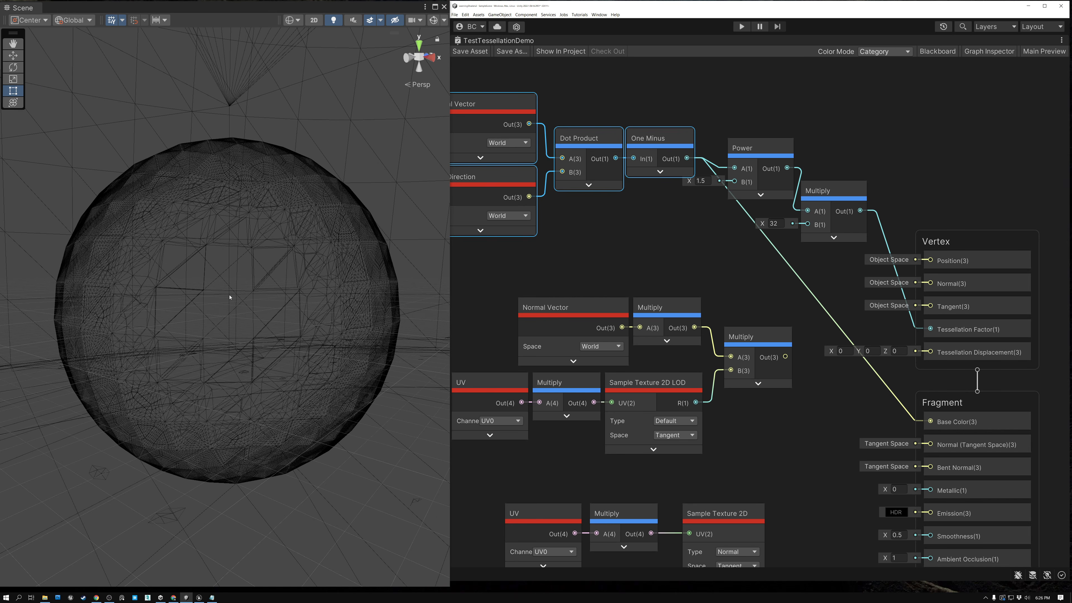
scroll(230, 297, "up", 4)
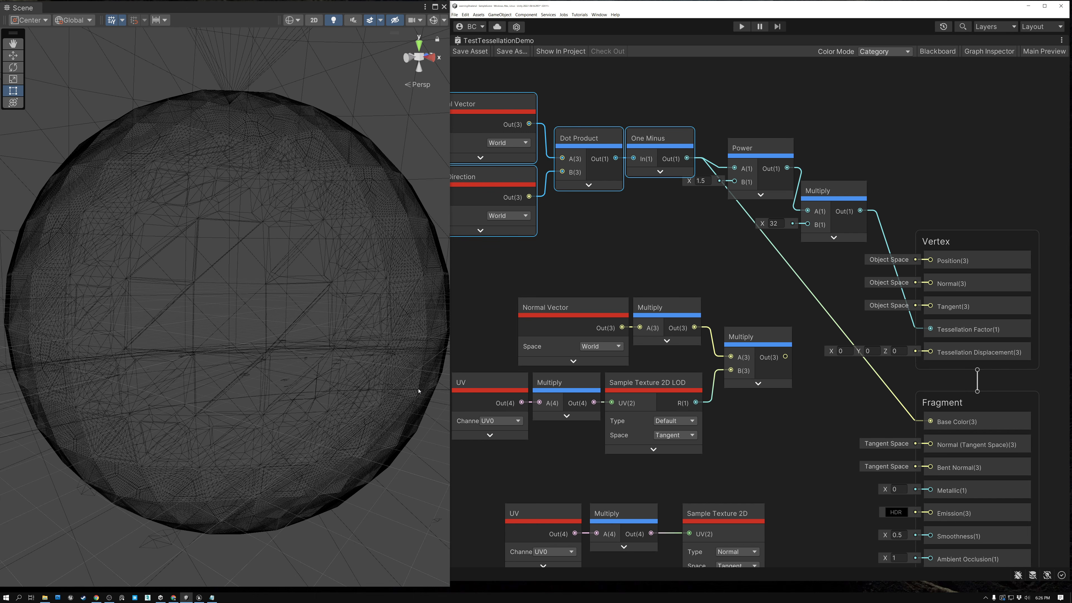
scroll(220, 289, "down", 2)
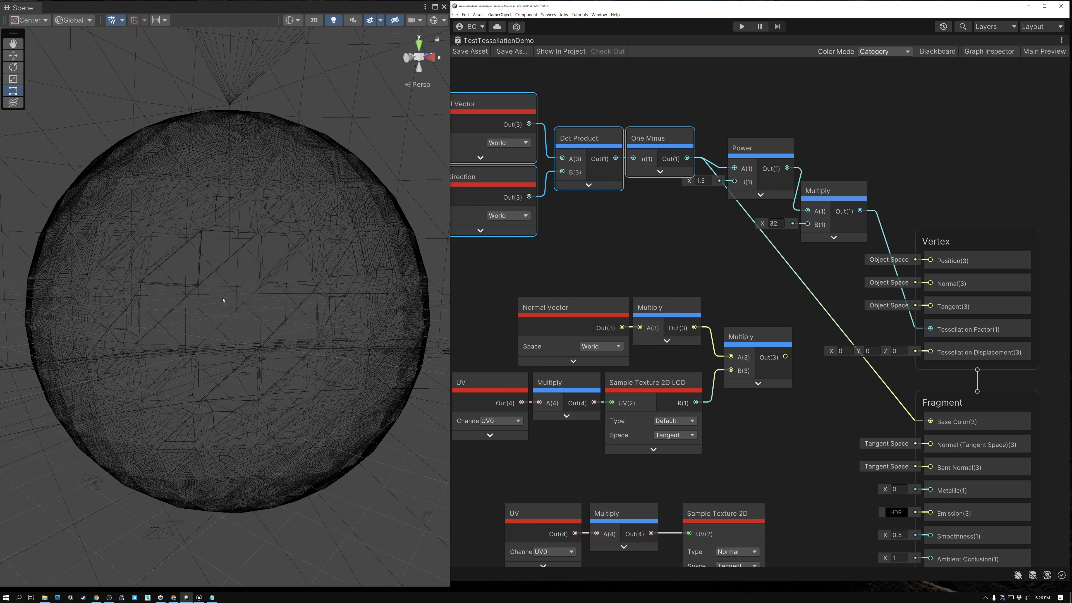
scroll(217, 273, "down", 5)
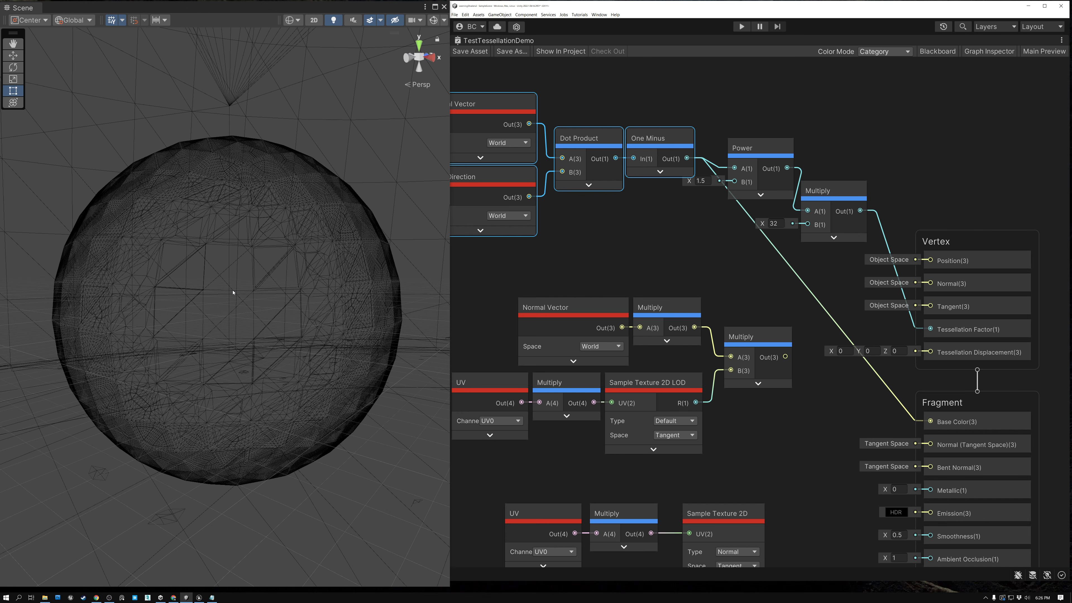
scroll(233, 292, "down", 6)
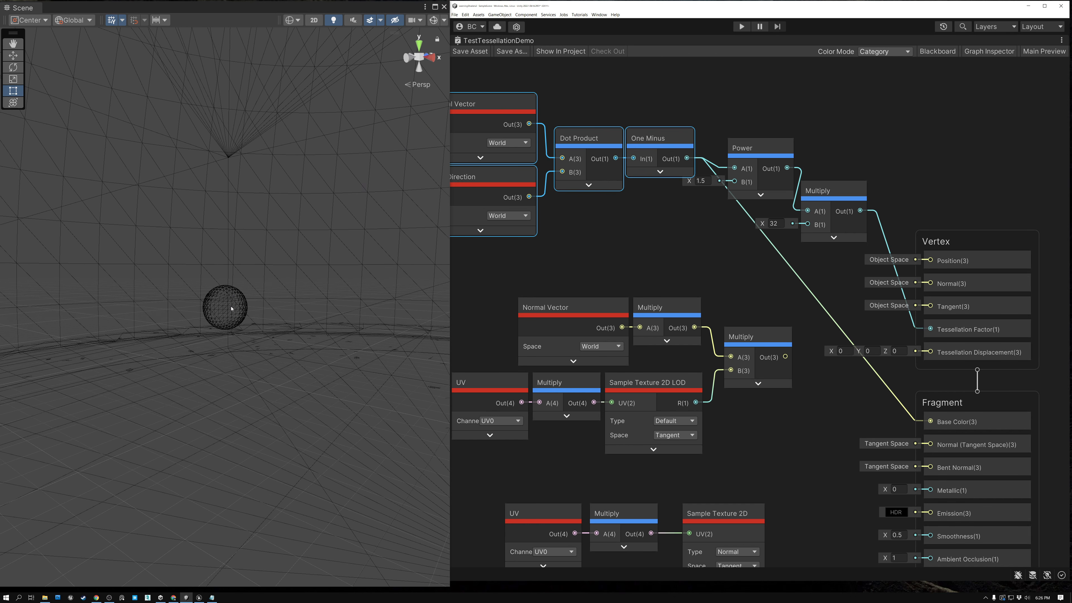
scroll(219, 304, "down", 2)
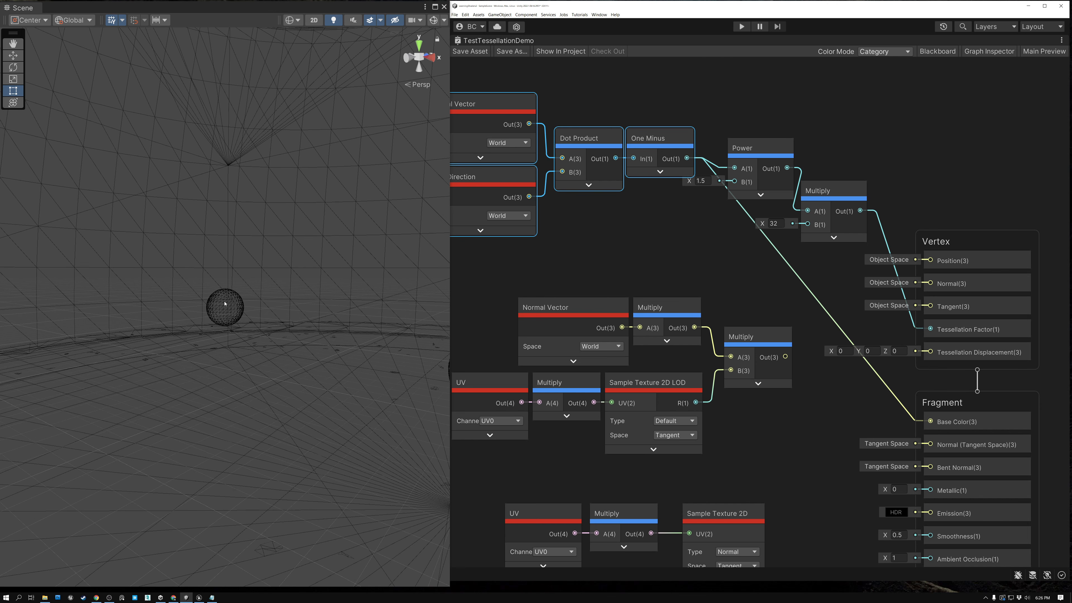
scroll(225, 303, "up", 8)
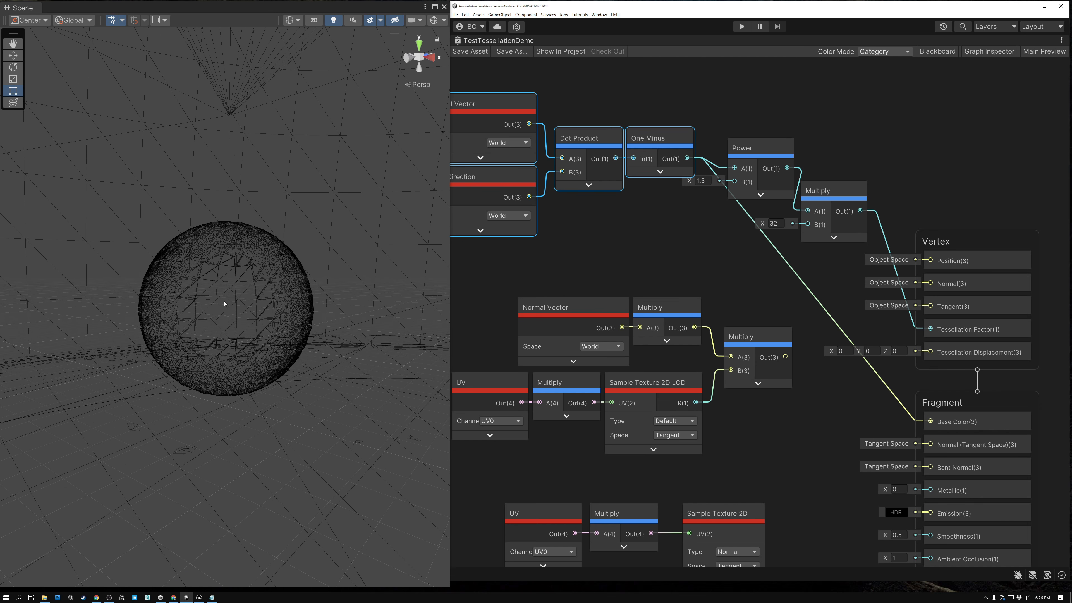
scroll(225, 303, "up", 2)
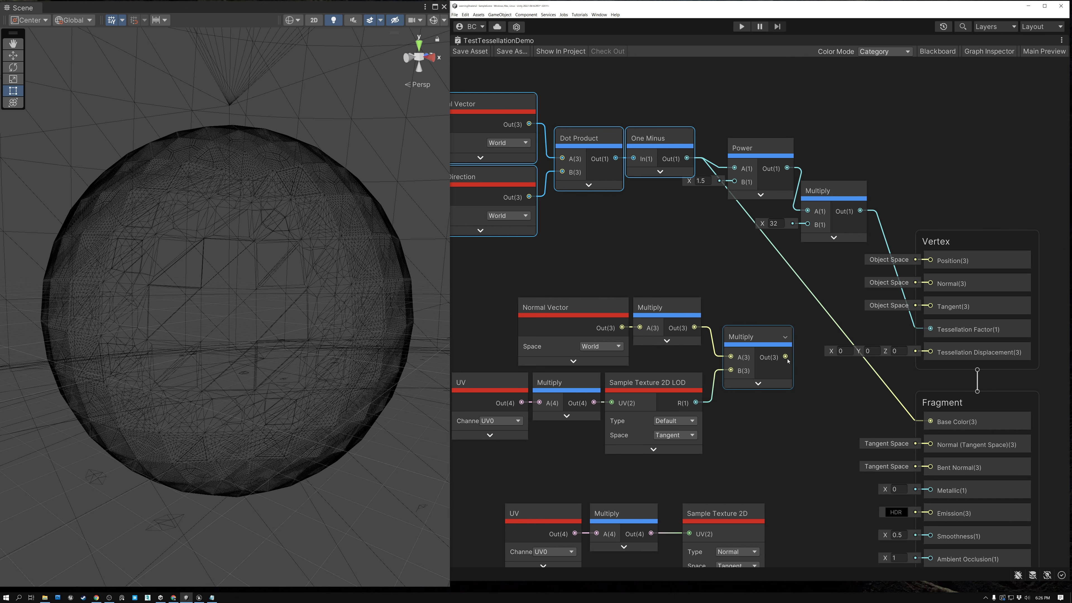
Step: Connect the displacement Multiply to Tessellation Displacement and the normal texture sample to Normal (Tangent Space), and remove the One Minus link to Base Color
left_click_drag(785, 357, 930, 352)
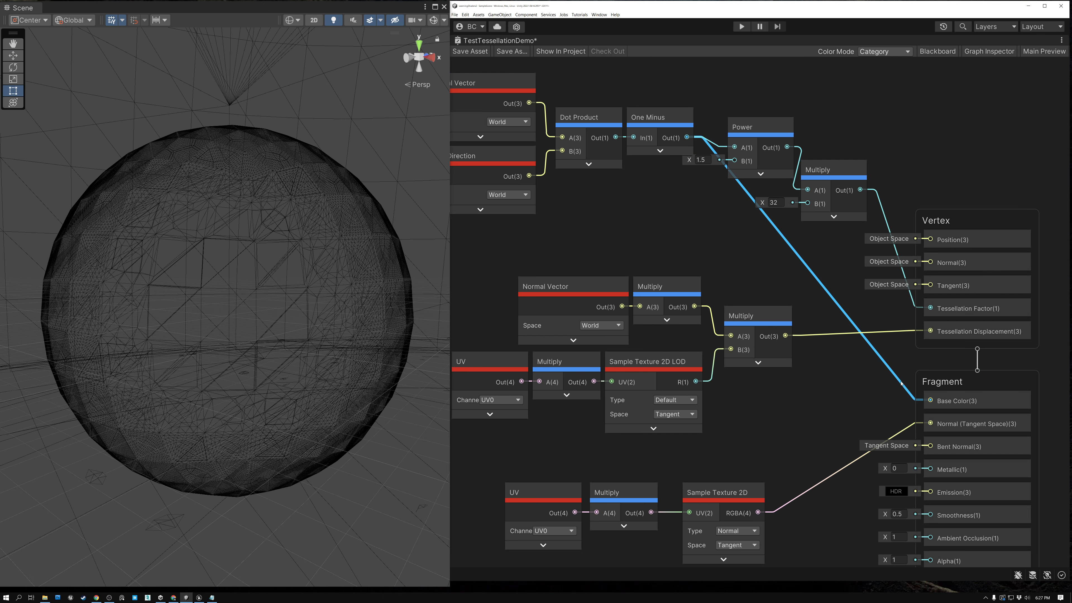
key("Delete")
Step: Set the Fragment stack's Base Color to a darker grey
left_click(892, 399)
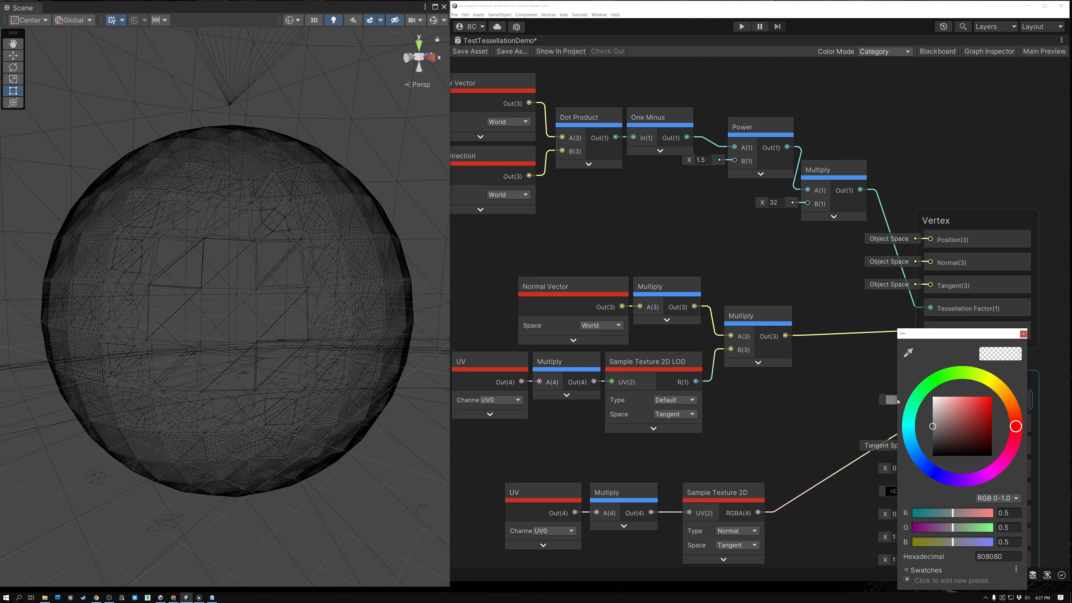
left_click_drag(936, 433, 926, 437)
left_click(1022, 333)
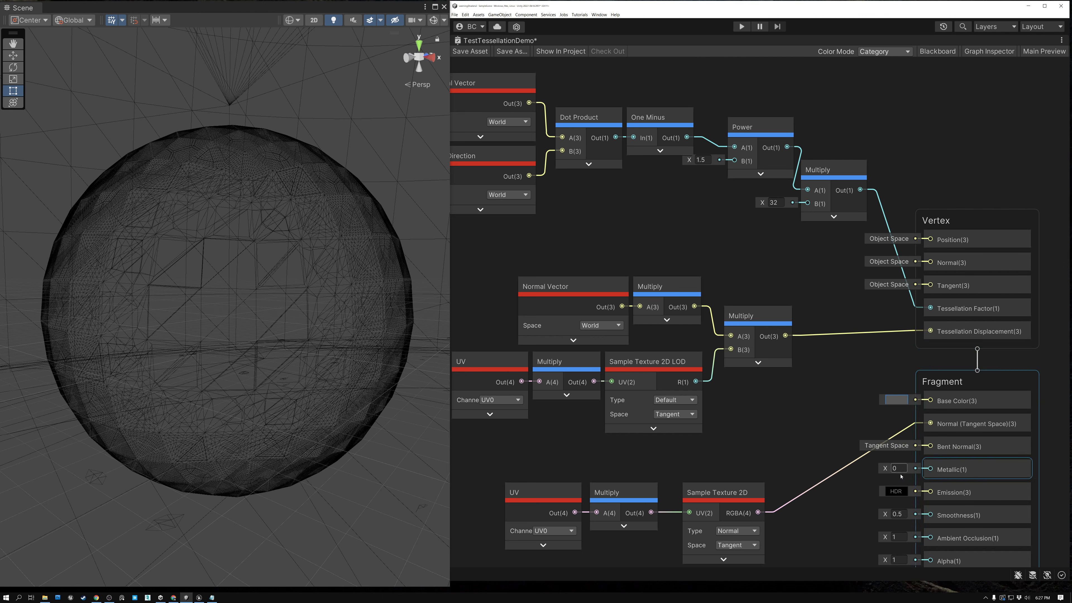
Step: Set the Fragment stack's Smoothness to 0.8 and save the asset
left_click(902, 515)
type("0.8")
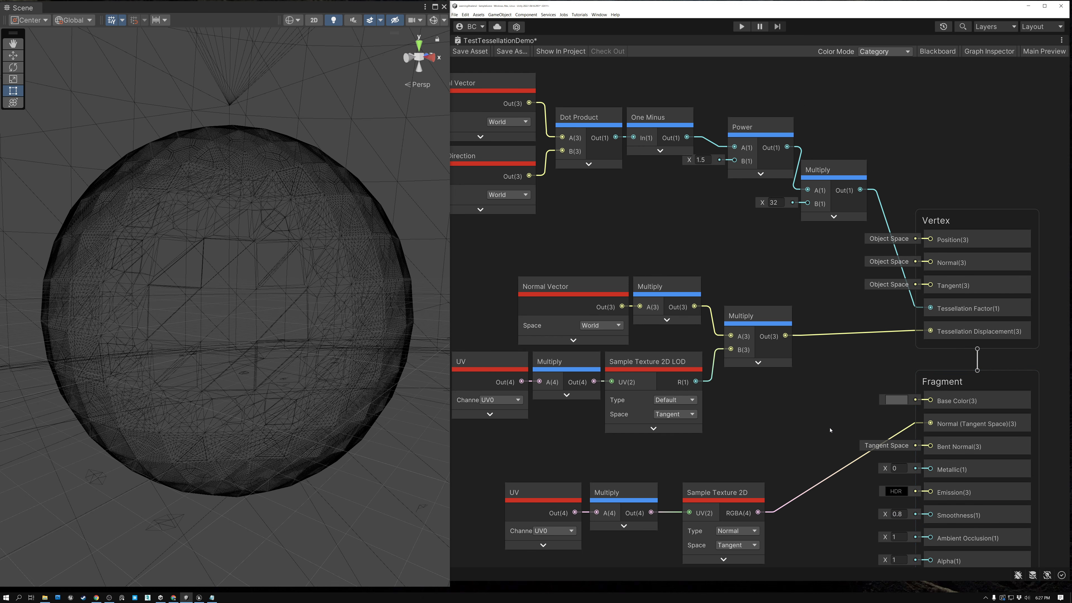
middle_click_drag(829, 430, 840, 414)
key("ctrl+s")
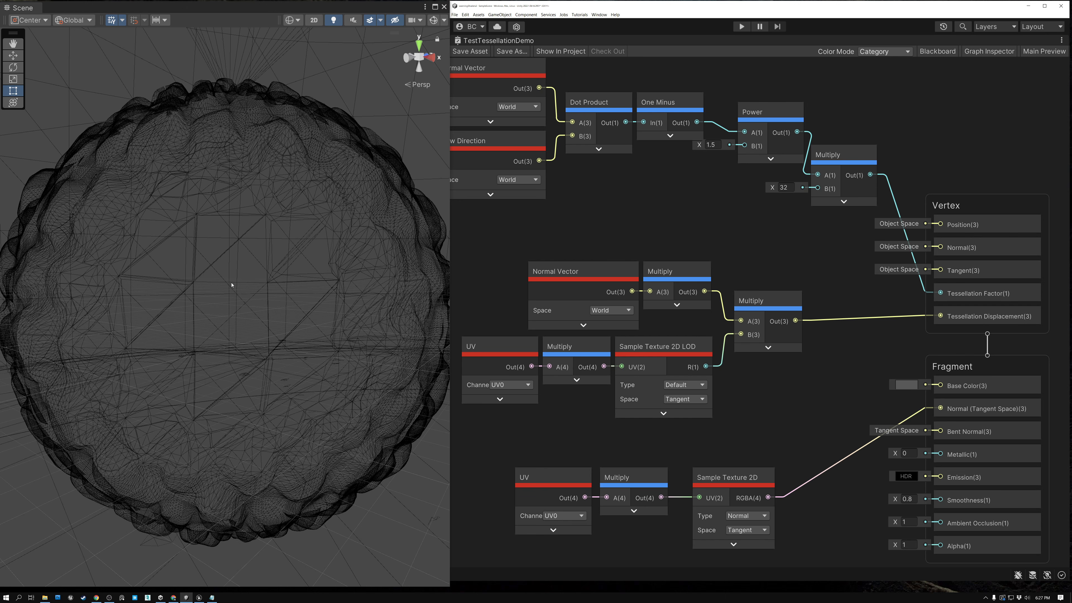
Step: Switch the Scene view to Shaded and examine the displaced cobblestone sphere from several angles
left_click(291, 19)
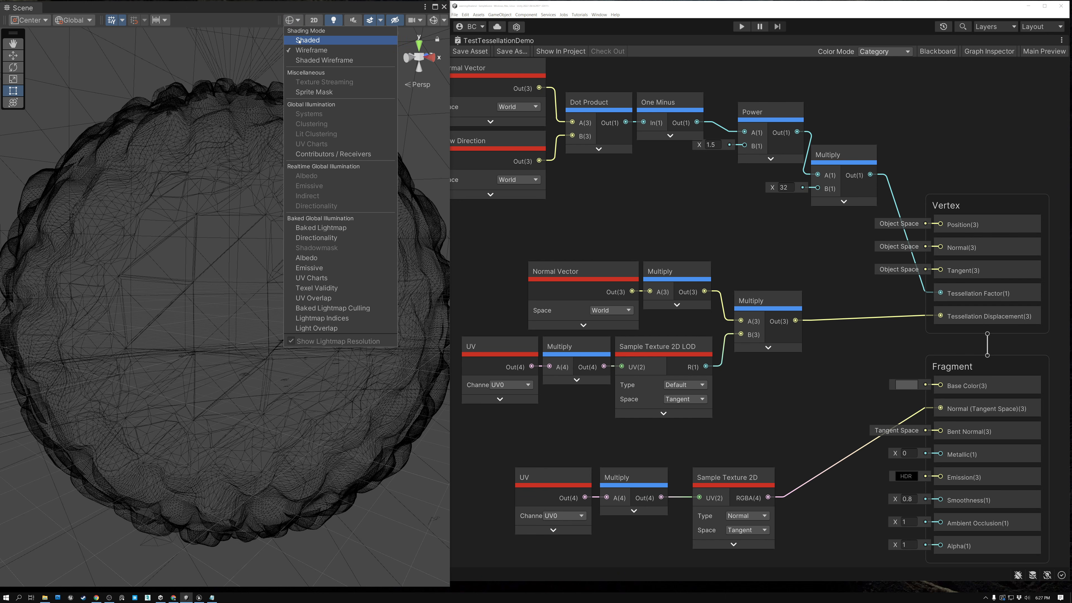
left_click(299, 40)
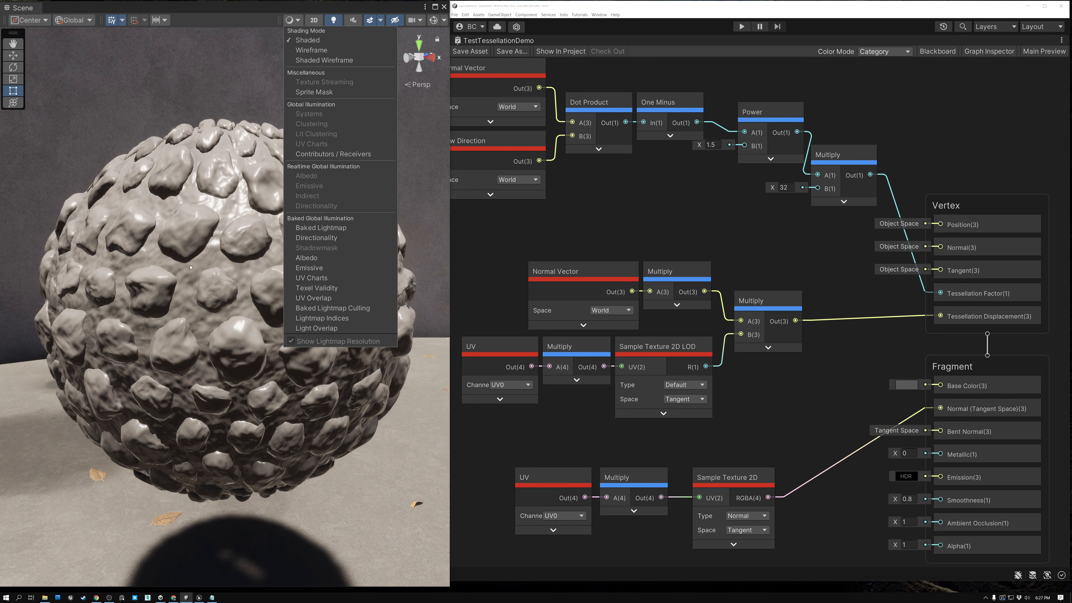
mouse_move(190, 278)
left_mouse_down("alt")
mouse_move(228, 274)
mouse_move(190, 272)
mouse_move(207, 271)
mouse_move(235, 385)
left_mouse_up("alt")
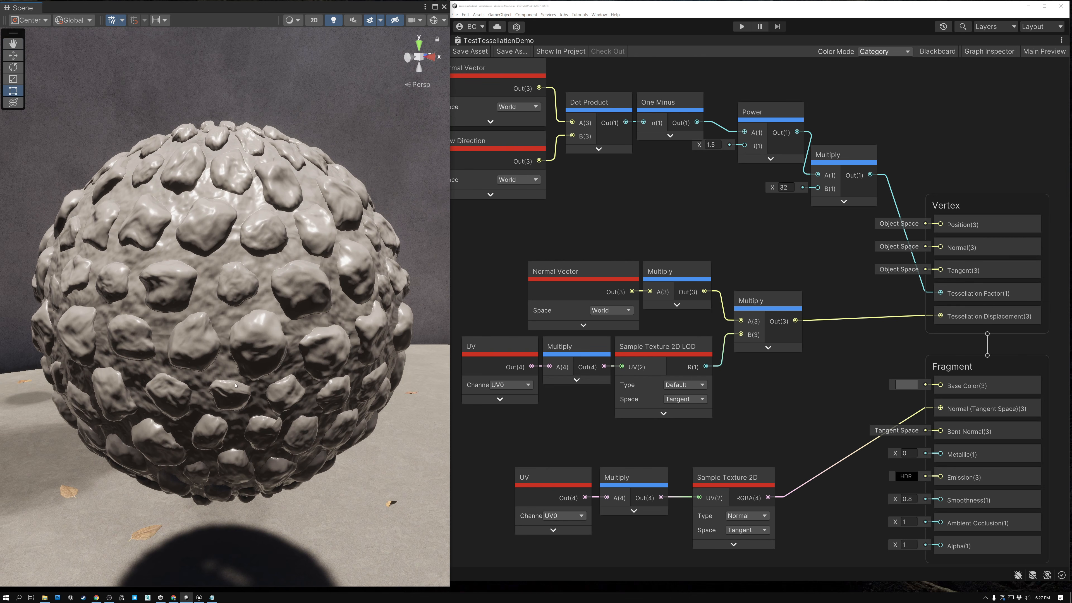
left_click_drag(301, 311, 409, 291, "alt")
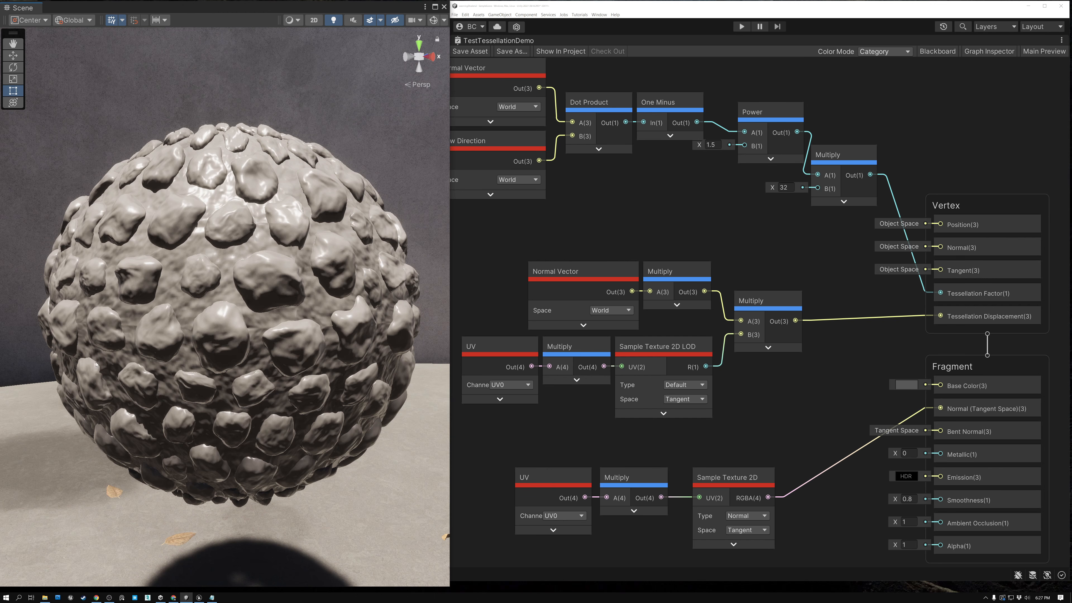
left_click_drag(210, 293, 261, 211, "alt")
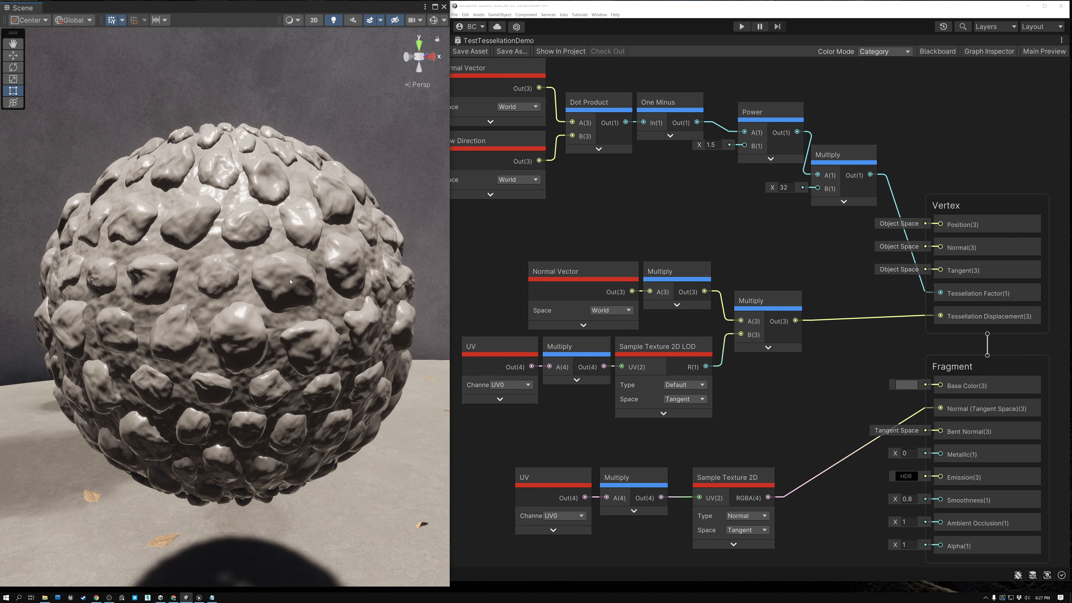
left_click_drag(243, 299, 278, 257, "alt")
Step: Switch the Scene view to Wireframe and examine the displaced sphere's mesh density from a different angle
left_click(291, 19)
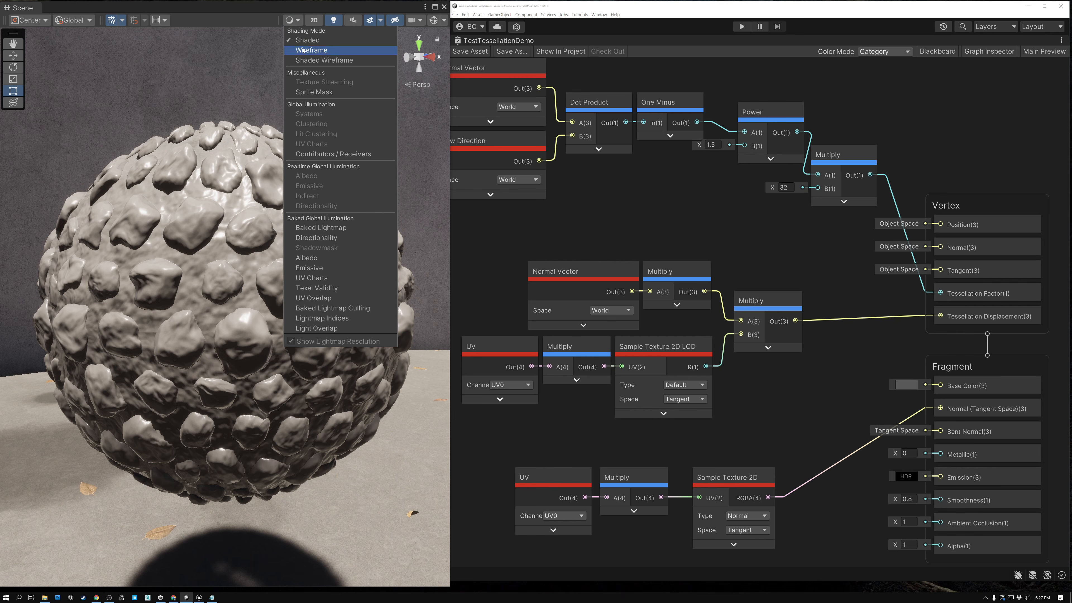
left_click(311, 50)
left_click(242, 307)
mouse_move(244, 309)
left_mouse_down("alt")
mouse_move(220, 301)
mouse_move(258, 294)
left_mouse_up("alt")
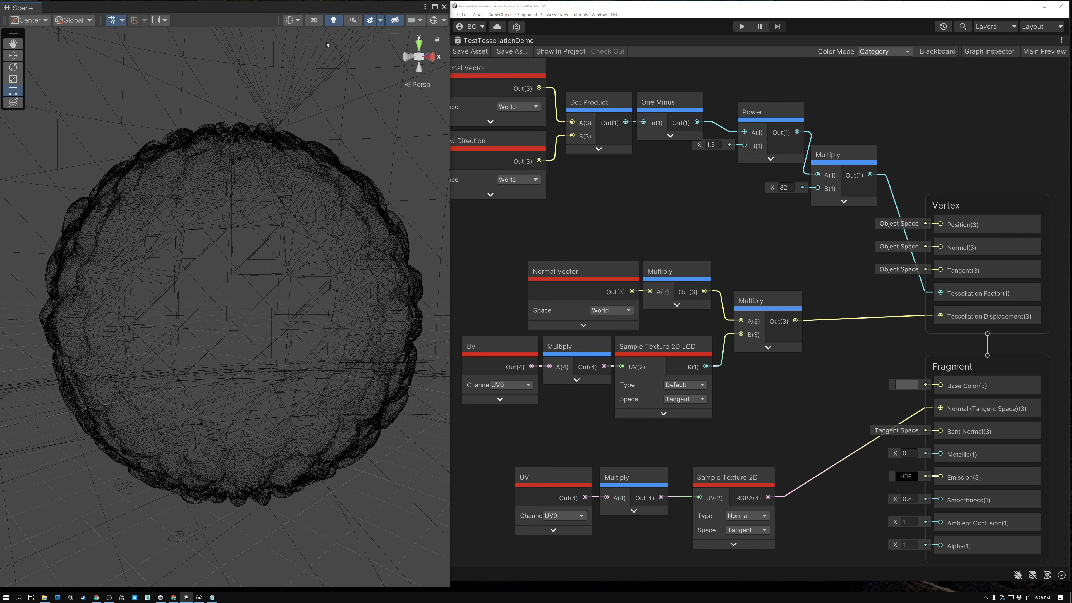
Step: Return the Scene view to Shaded and check the stones' surface and silhouette while orbiting the sphere
left_click(291, 20)
left_click(308, 40)
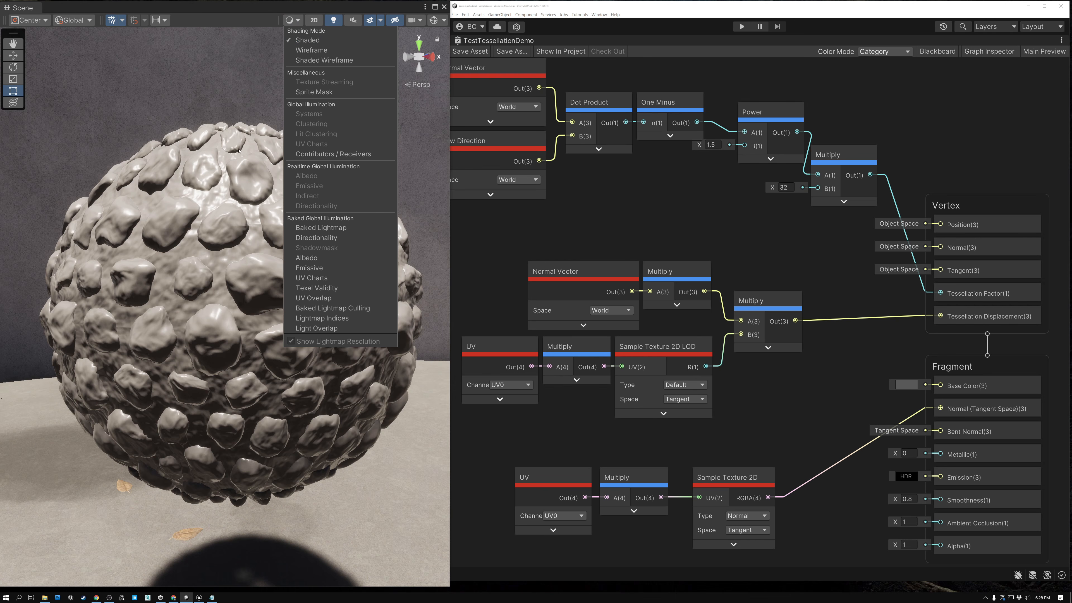
mouse_move(204, 295)
left_mouse_down("alt")
mouse_move(193, 298)
mouse_move(260, 298)
left_mouse_up("alt")
mouse_move(169, 338)
left_mouse_down("alt")
mouse_move(253, 331)
mouse_move(151, 330)
left_mouse_up("alt")
key("t")
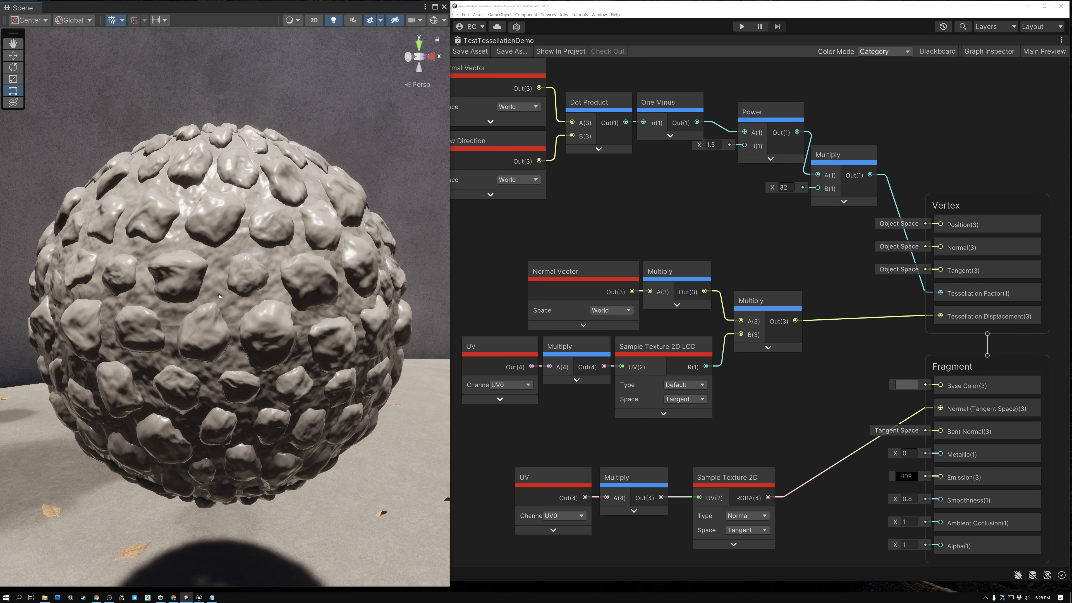
left_click_drag(219, 296, 550, 251, "alt")
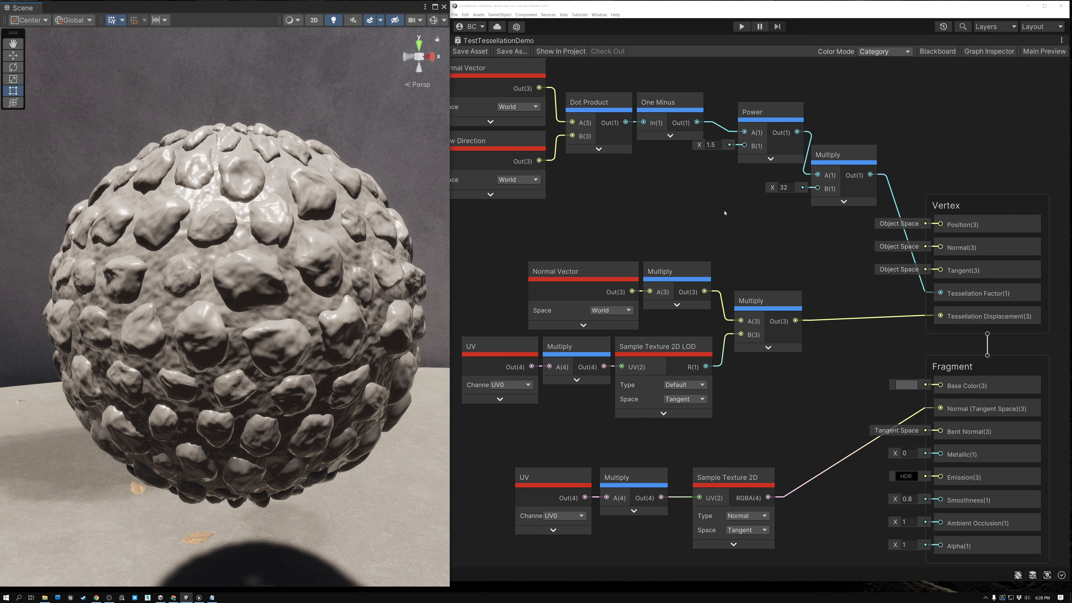
Step: Move the Power node closer to One Minus and shift its downstream Multiply node slightly toward Power
left_click_drag(755, 111, 746, 127)
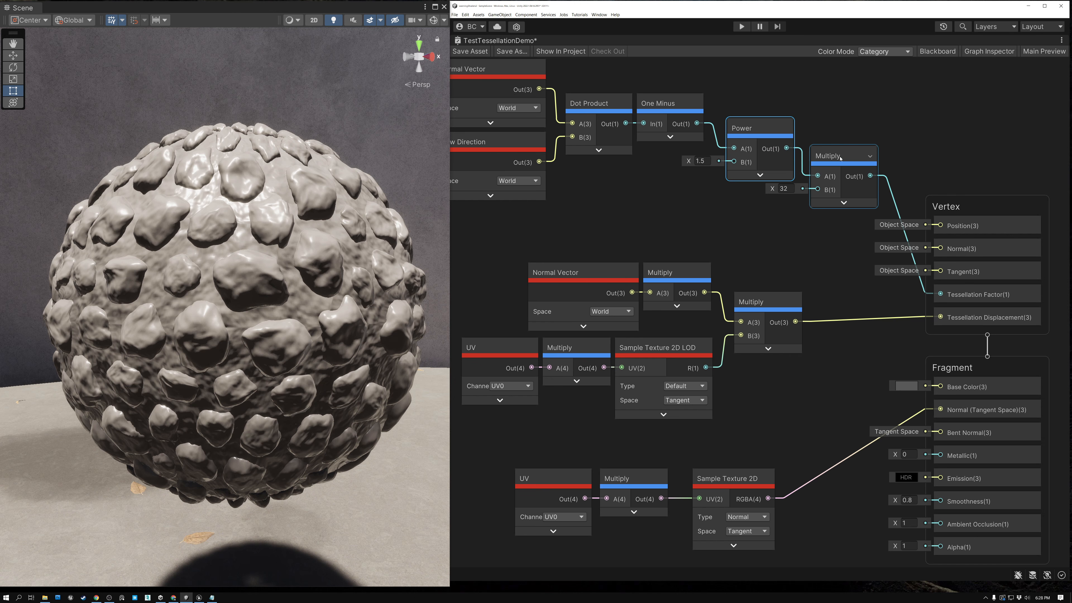
left_click_drag(840, 157, 835, 162)
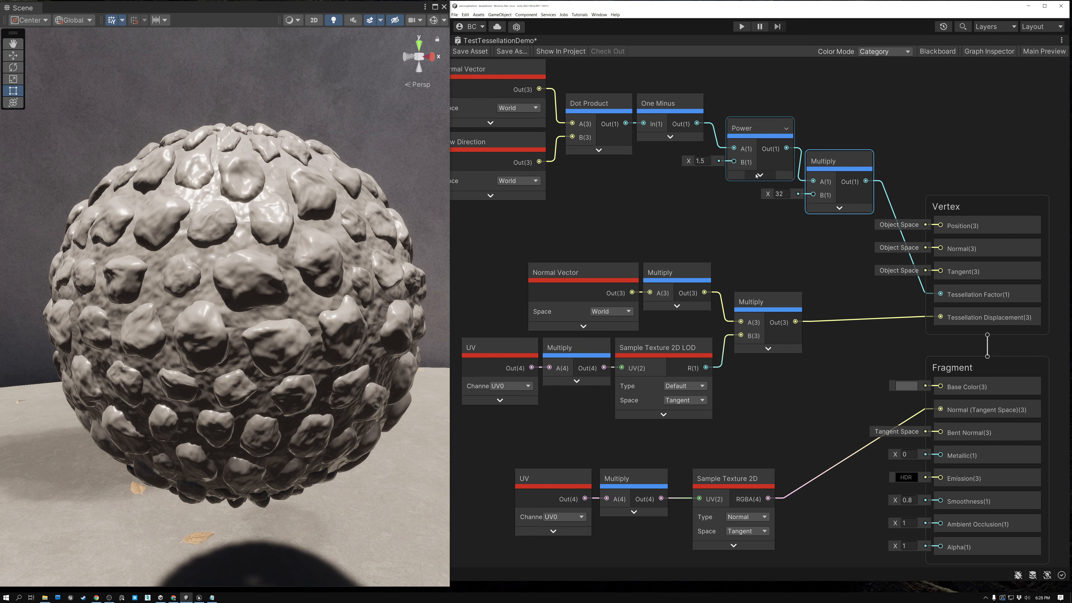
Step: Set the tessellation Multiply's B input to 8, save the asset and inspect the sphere's edges
left_click(787, 197)
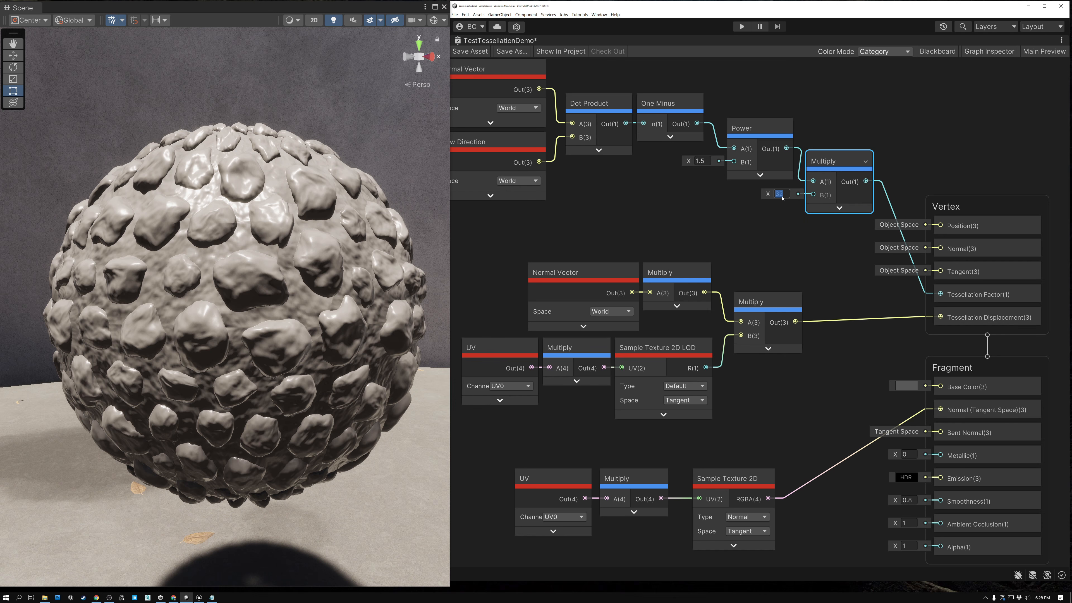
type("8")
left_click(470, 51)
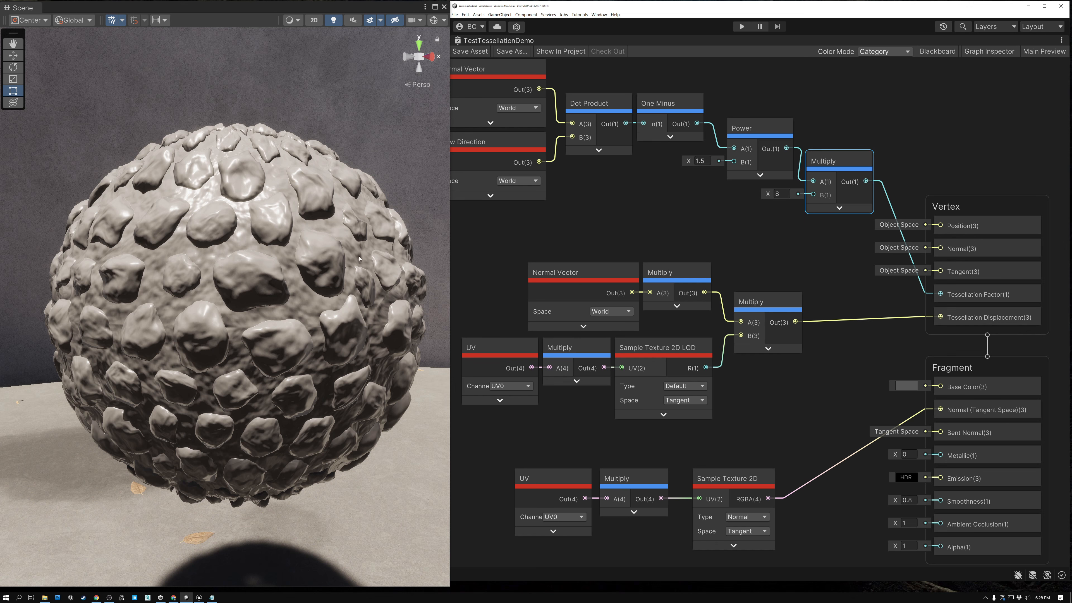
left_click_drag(327, 305, 290, 318, "alt")
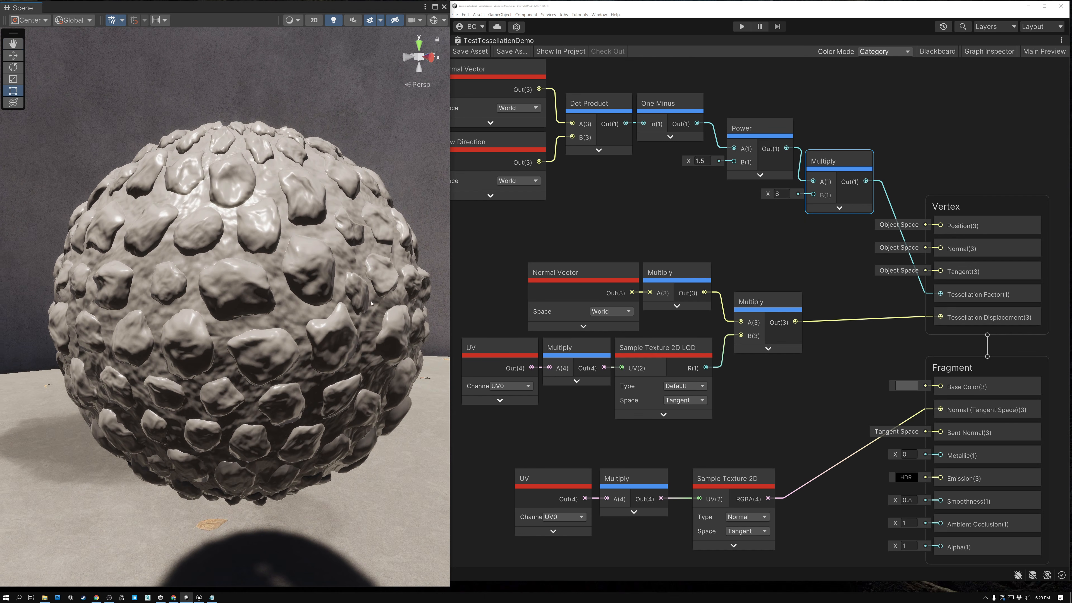
Step: Set the tessellation Multiply's B input back to 32
left_click(782, 195)
type("32")
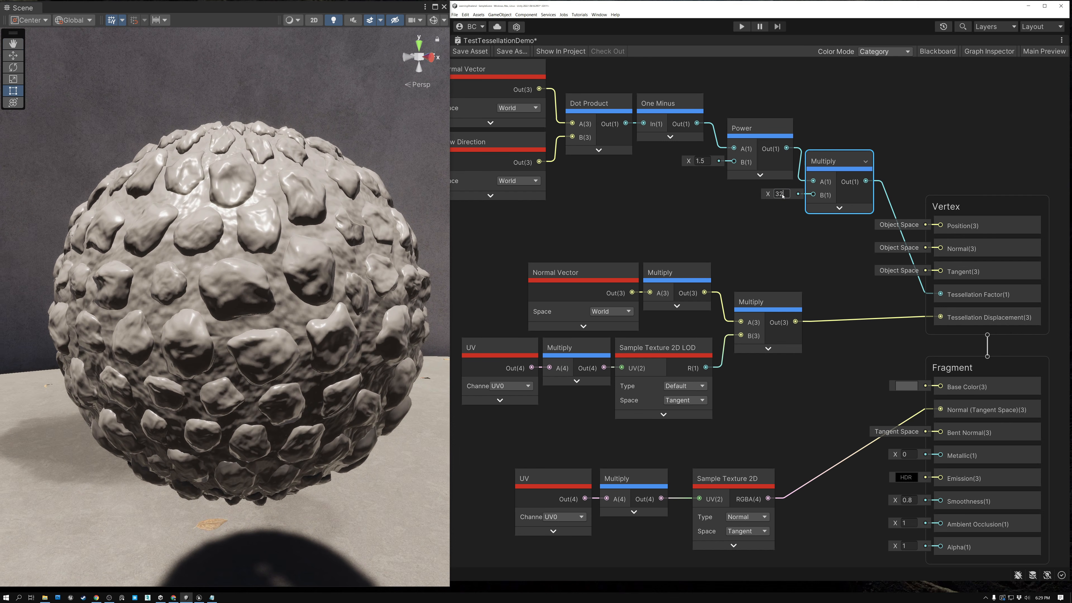
key("Return")
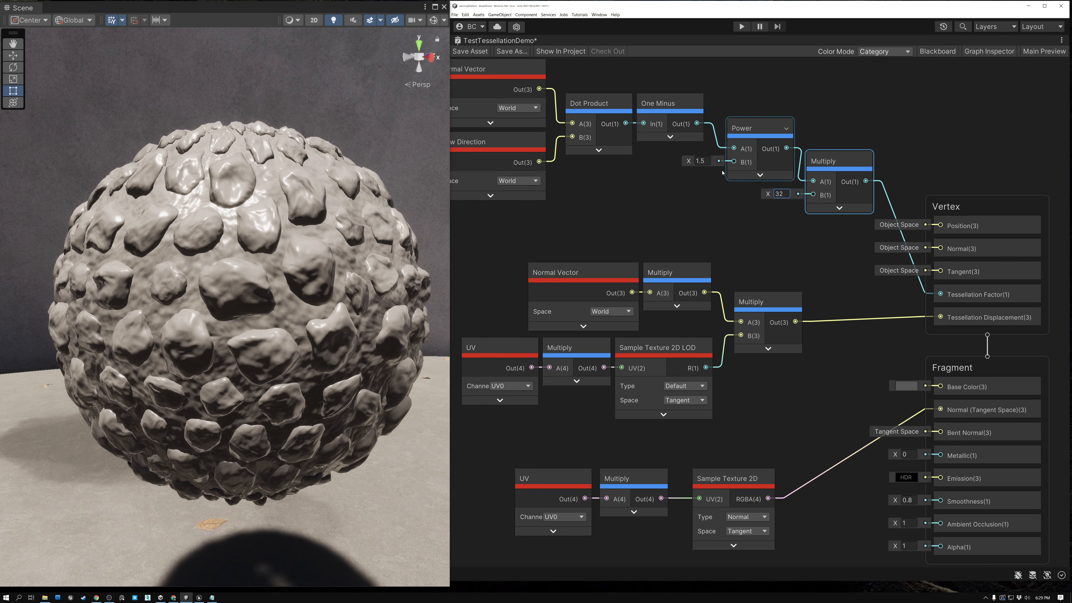
Step: Set the Power node's B input to 1 and save the asset
left_click(707, 164)
type("1")
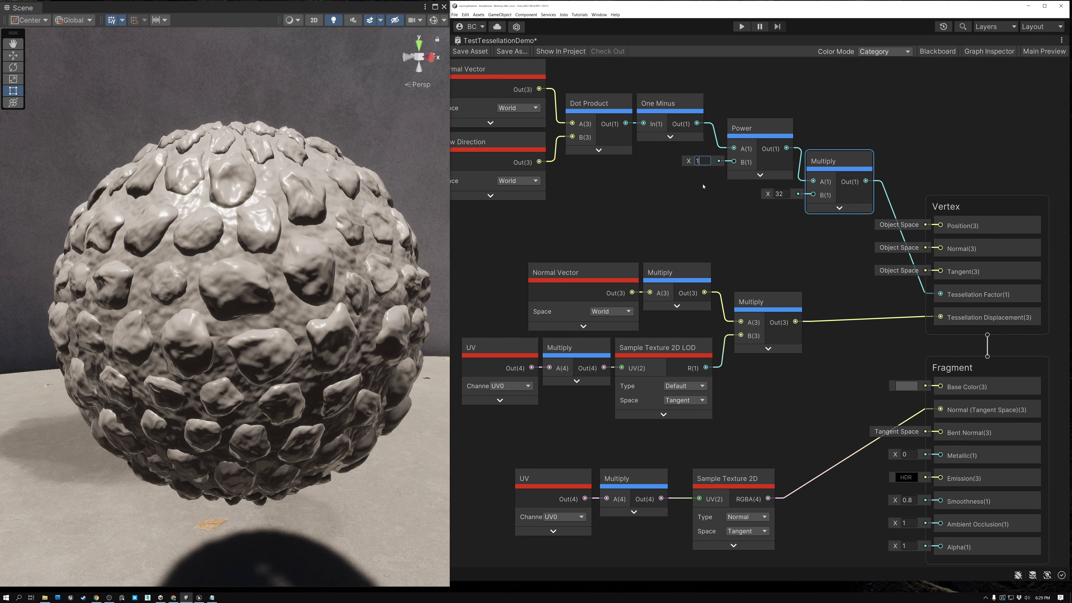
left_click(476, 52)
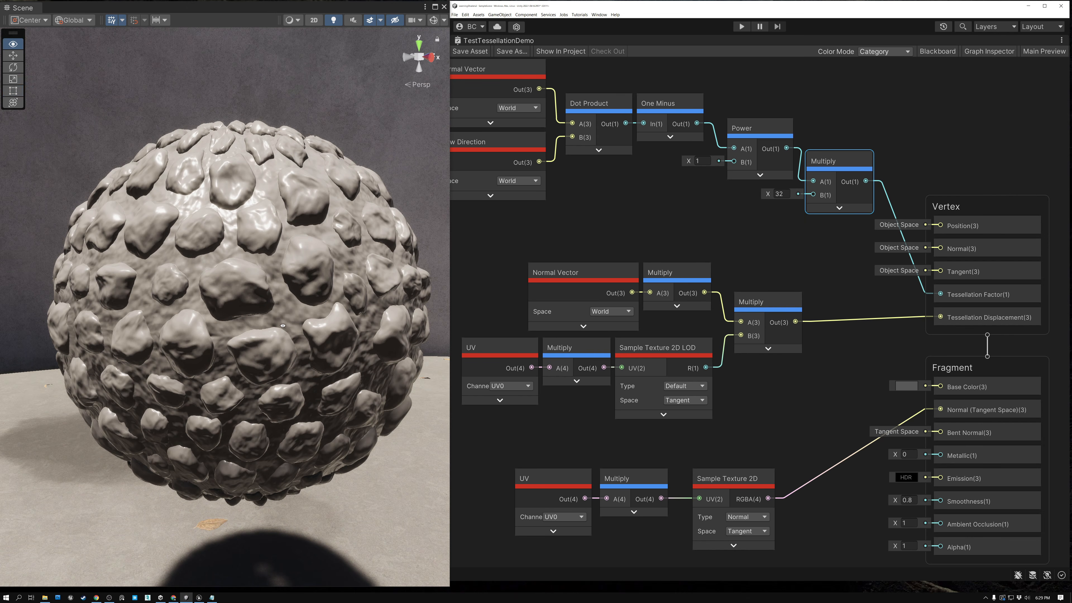
Step: Switch the Scene view to Wireframe shading and inspect the sphere's tessellation density
left_click_drag(275, 356, 295, 321, "alt")
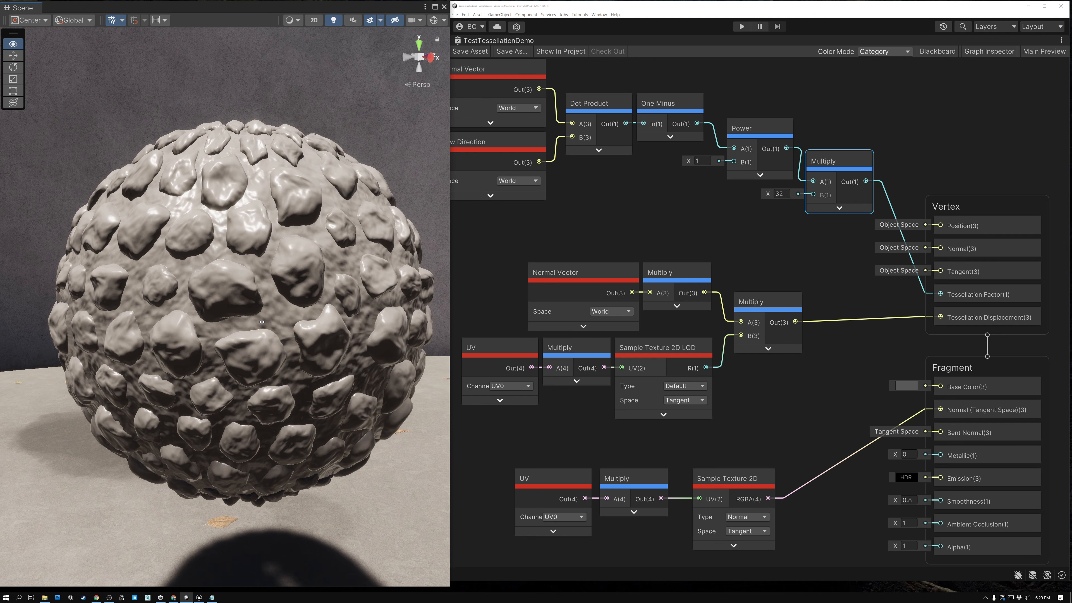
left_click(291, 20)
left_click(299, 51)
left_click_drag(275, 311, 222, 312, "alt")
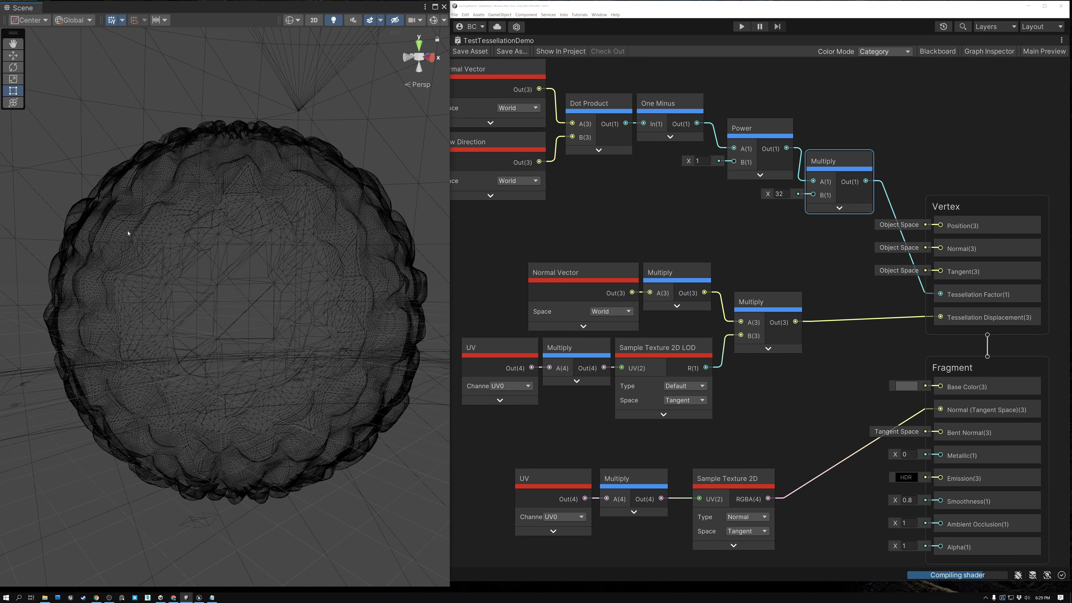
Step: Set the Power node's B input to 2 and save the asset
left_click(703, 163)
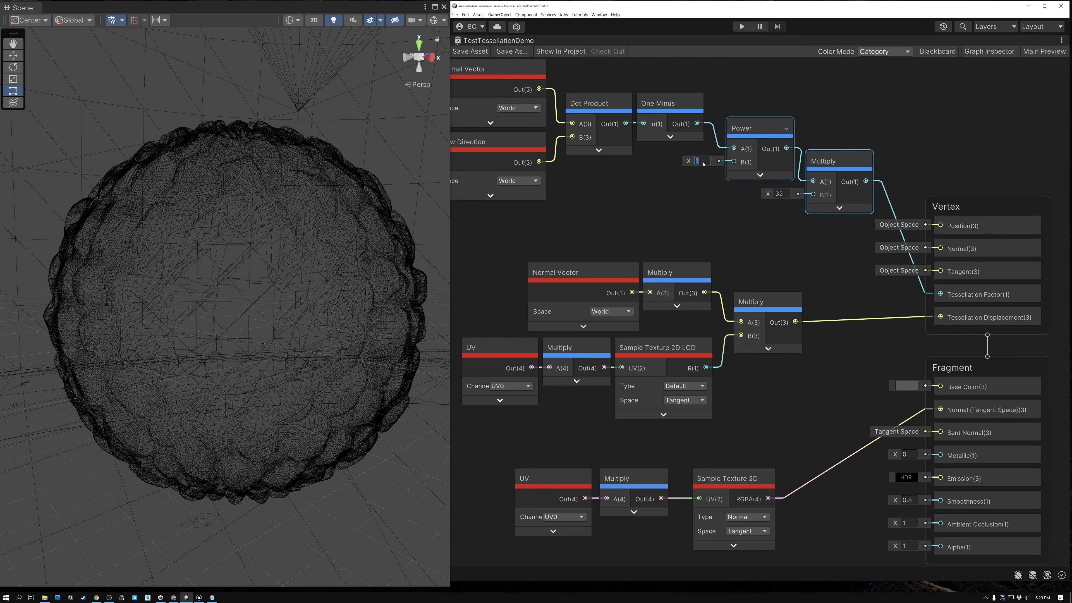
type("2")
left_click(480, 52)
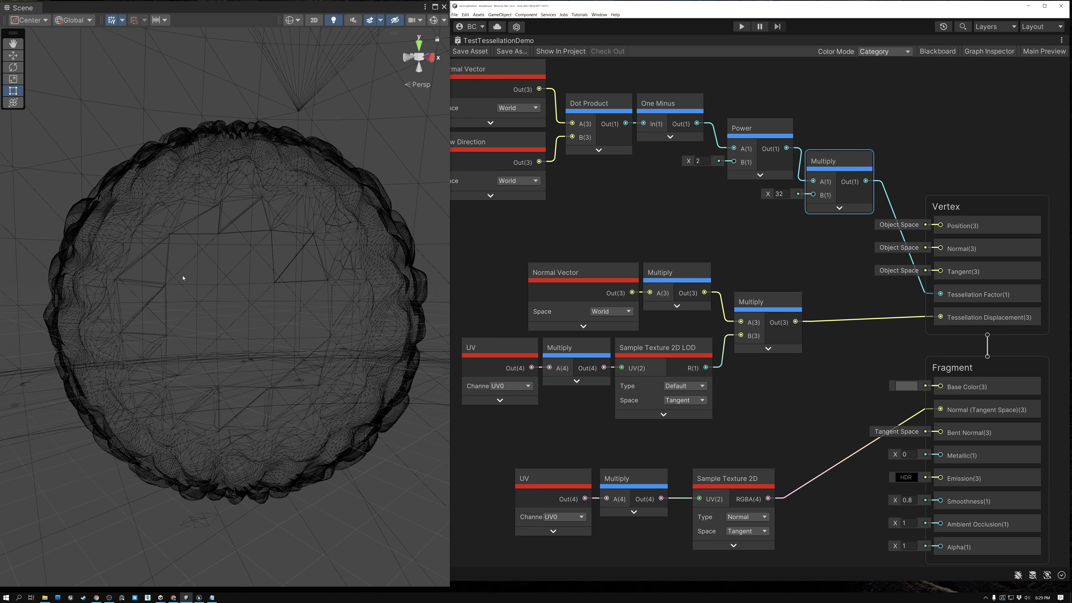
Step: Set the Power node's B input to 5 and save the asset
left_click(709, 165)
type("5")
left_click(470, 51)
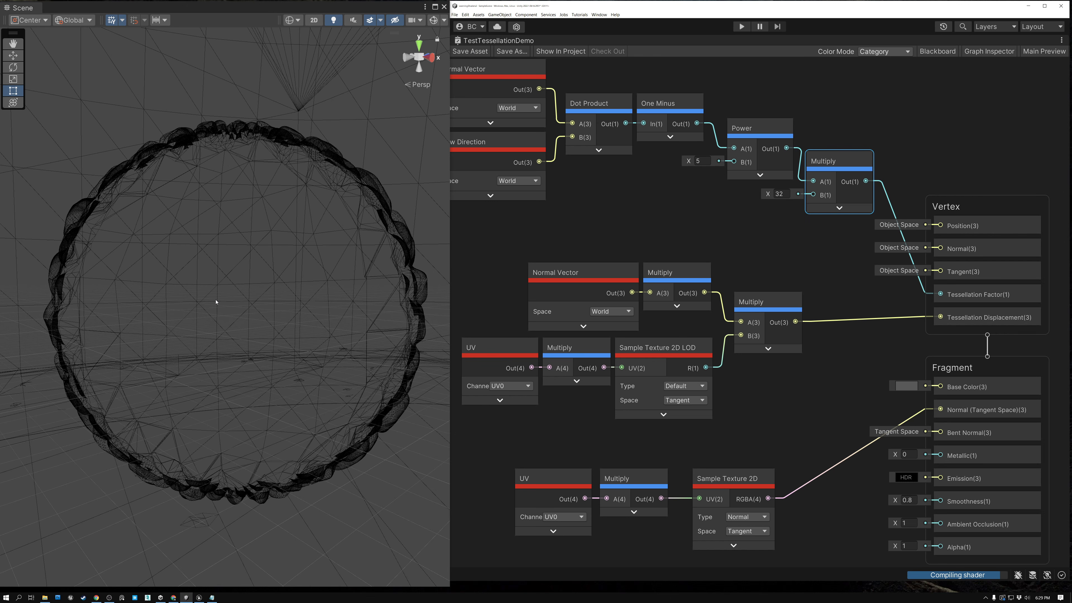
Step: Switch the Scene view back to Shaded mode and inspect the sphere from several angles
left_click(290, 20)
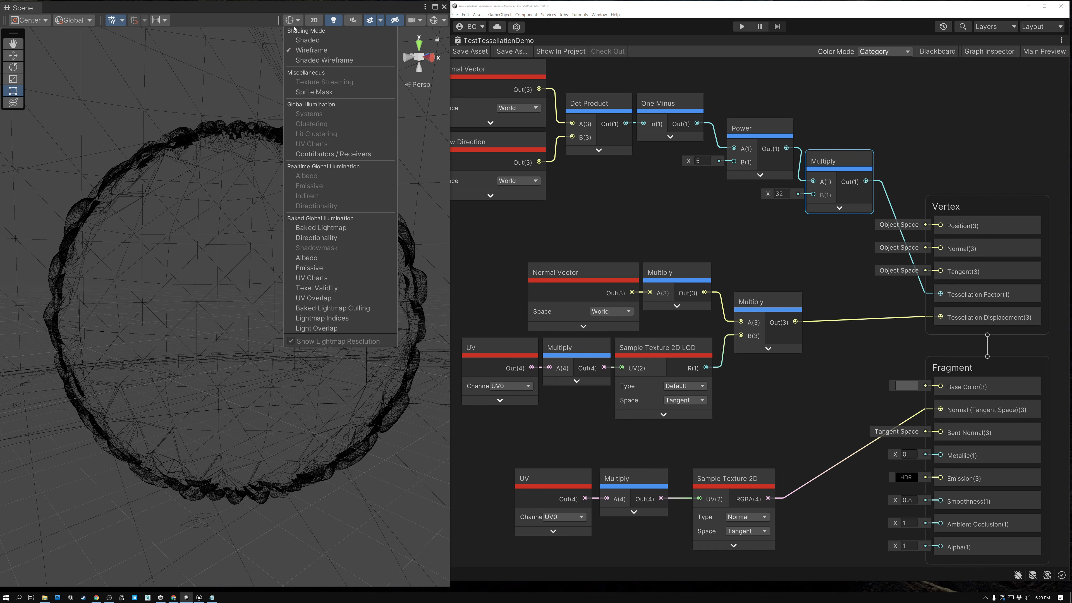
left_click(307, 40)
mouse_move(154, 292)
left_mouse_down("alt")
mouse_move(198, 292)
mouse_move(95, 298)
mouse_move(78, 239)
left_mouse_up("alt")
left_click_drag(159, 397, 351, 368, "alt")
Step: Set the Power node's B input to 1.5, save the asset and inspect the sphere
left_click(706, 163)
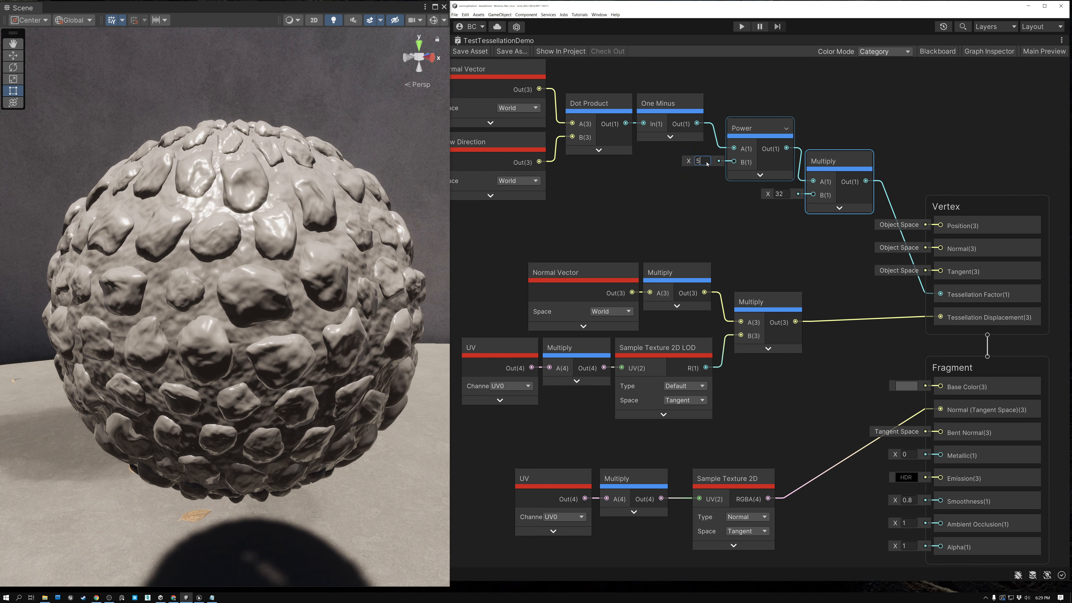
type("1.56")
double_click(708, 163)
type("1,")
left_click(470, 51)
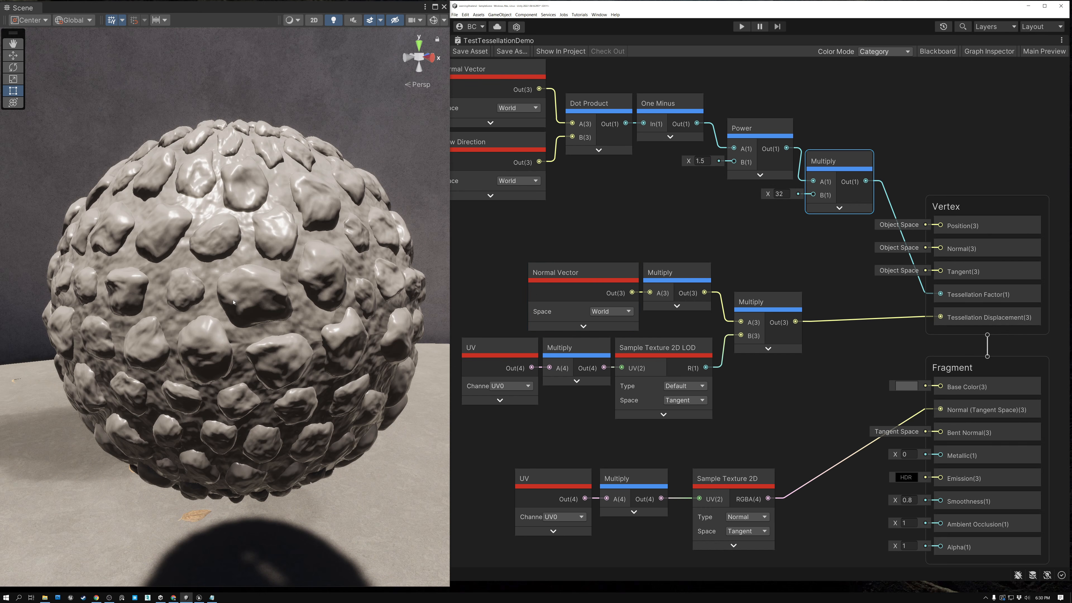
mouse_move(240, 297)
left_mouse_down("alt")
mouse_move(279, 313)
mouse_move(247, 308)
left_mouse_up("alt")
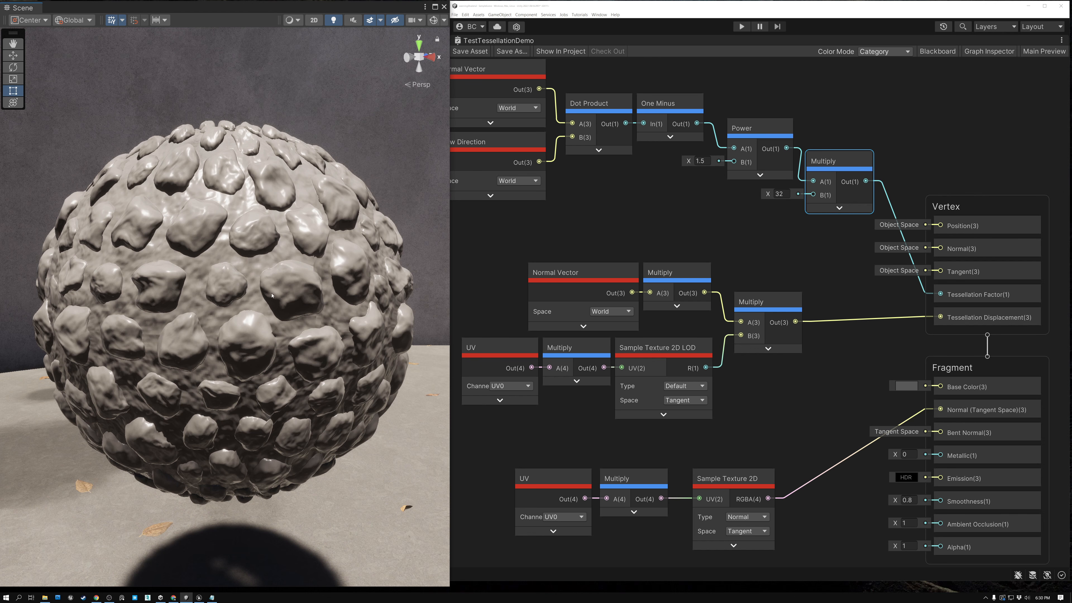
Step: Select the node chain feeding Tessellation Factor to review it, and the Sample Texture 2D LOD node, and clear the selection
scroll(581, 95, "down", 2)
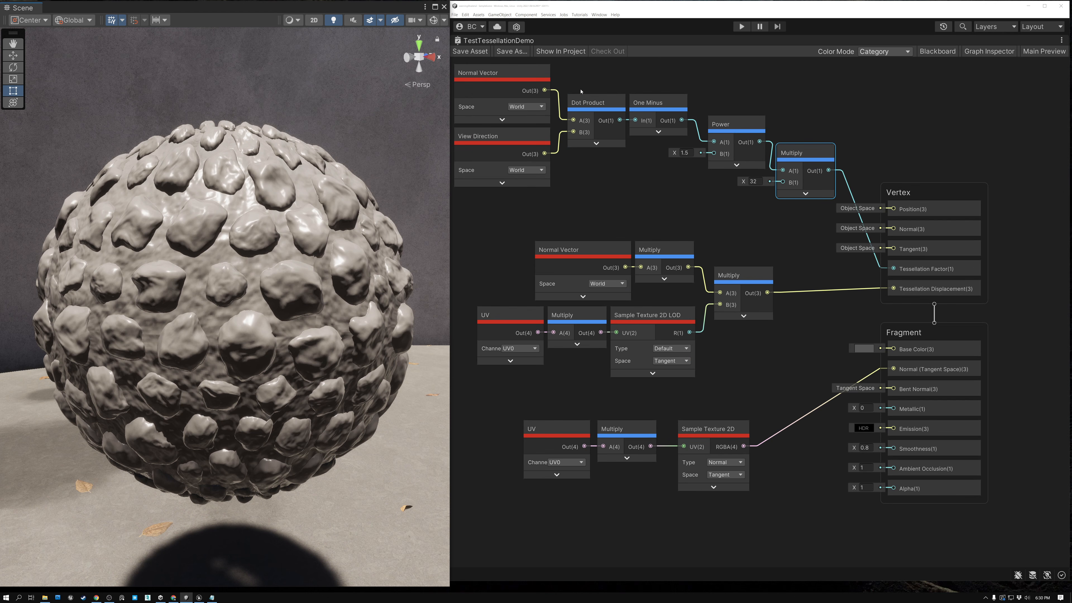
left_click_drag(471, 60, 509, 118)
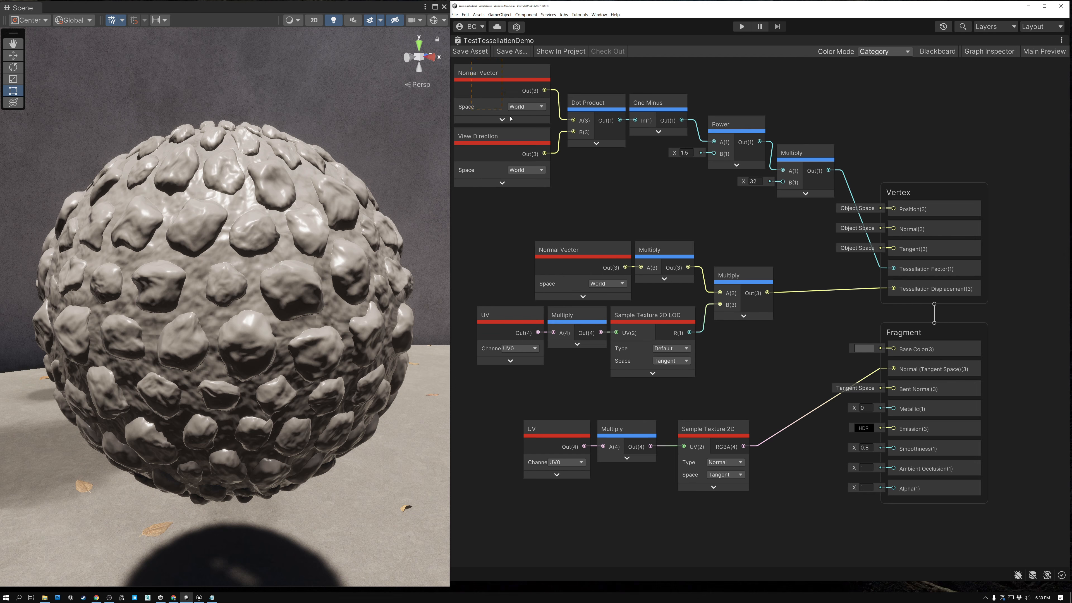
left_click_drag(790, 207, 793, 207)
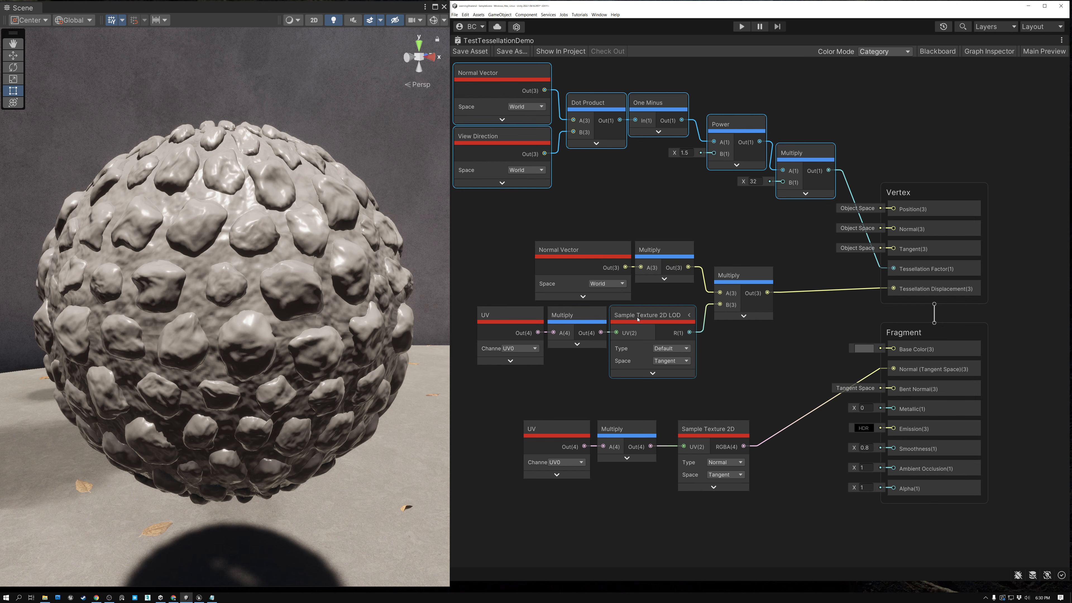
left_click(648, 319)
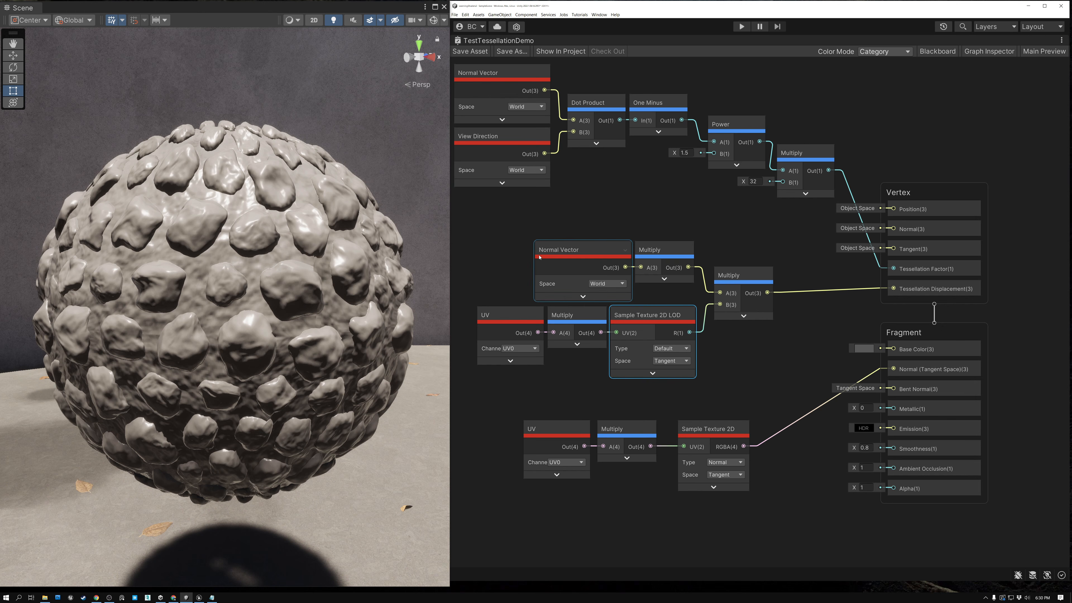
left_click(516, 234)
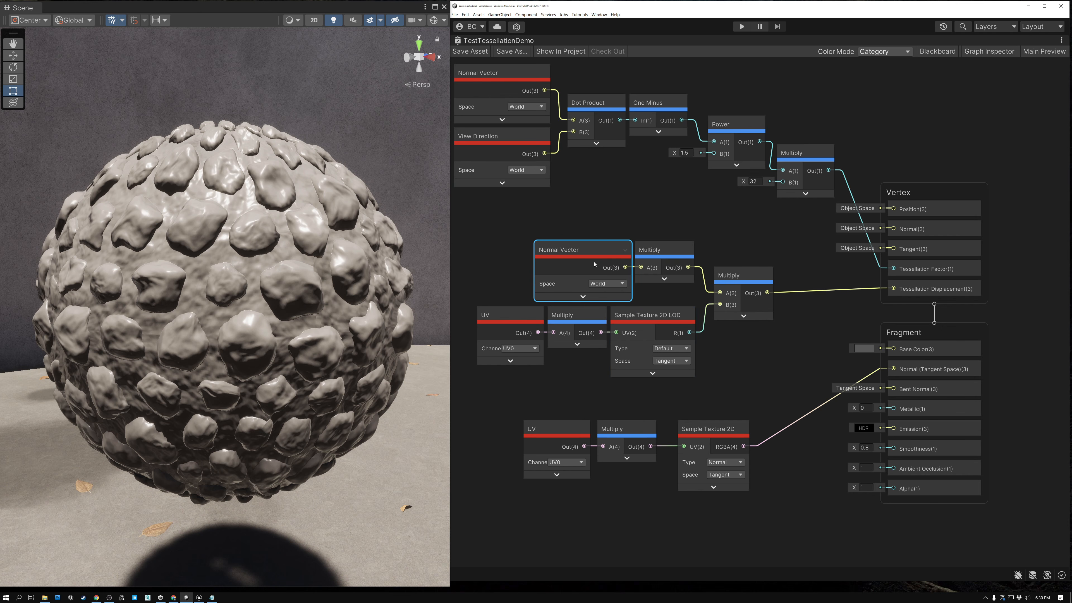
Step: Spread apart the Normal Vector and Multiply nodes of the displacement branch and expand the Multiply to expose its B input
left_click_drag(594, 264, 553, 253)
left_click_drag(663, 250, 657, 238)
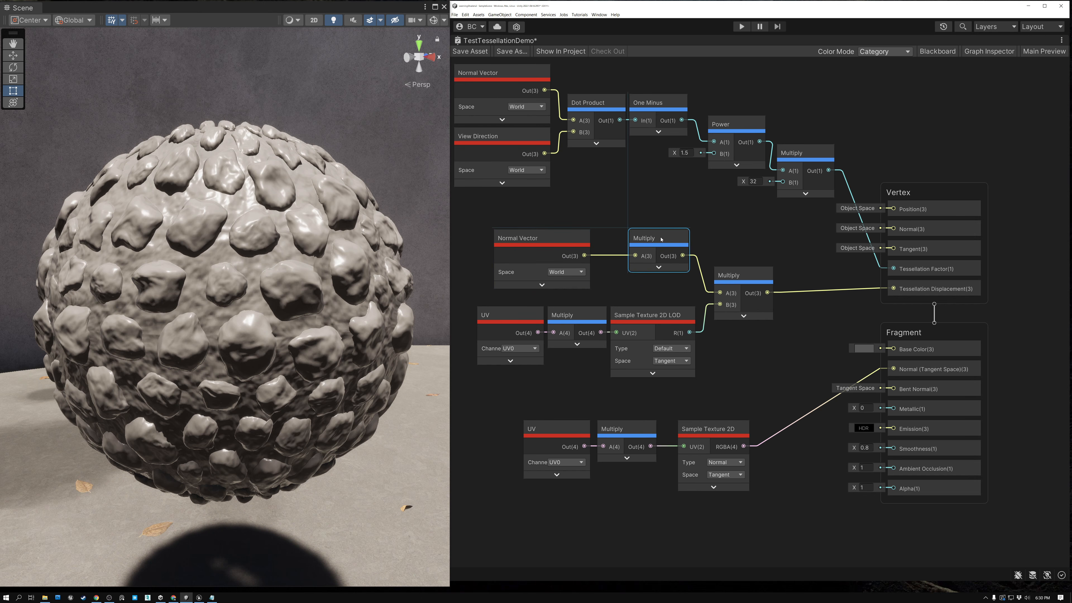
left_click(682, 239)
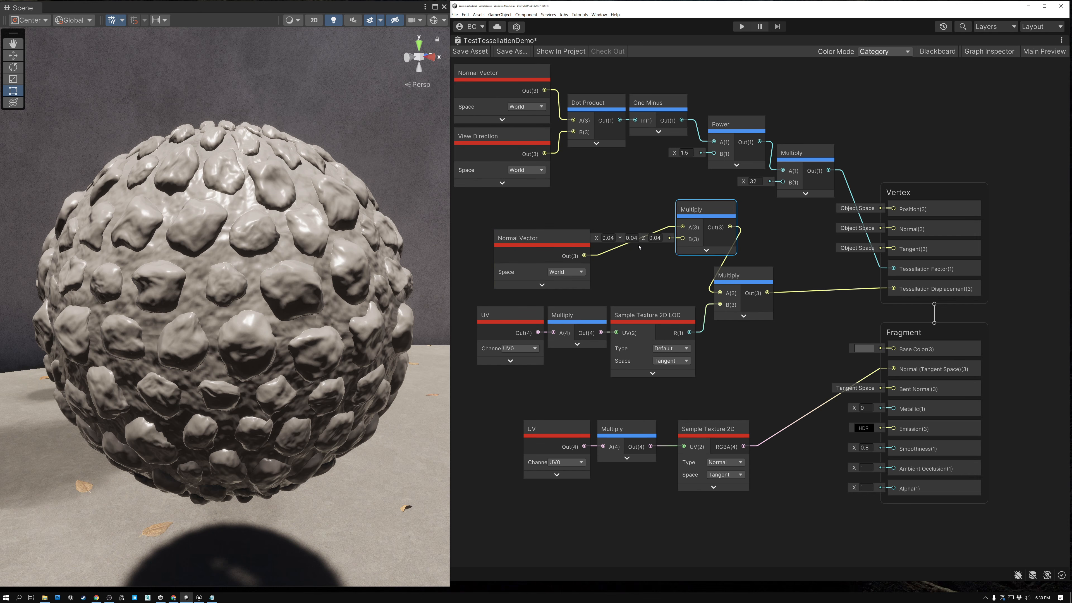
Step: Set the displacement Multiply's B input to 0.1 in X, Y and Z, save the asset and inspect the sphere
left_click(609, 237)
type("0.1")
left_click_drag(631, 239, 662, 238)
type("11")
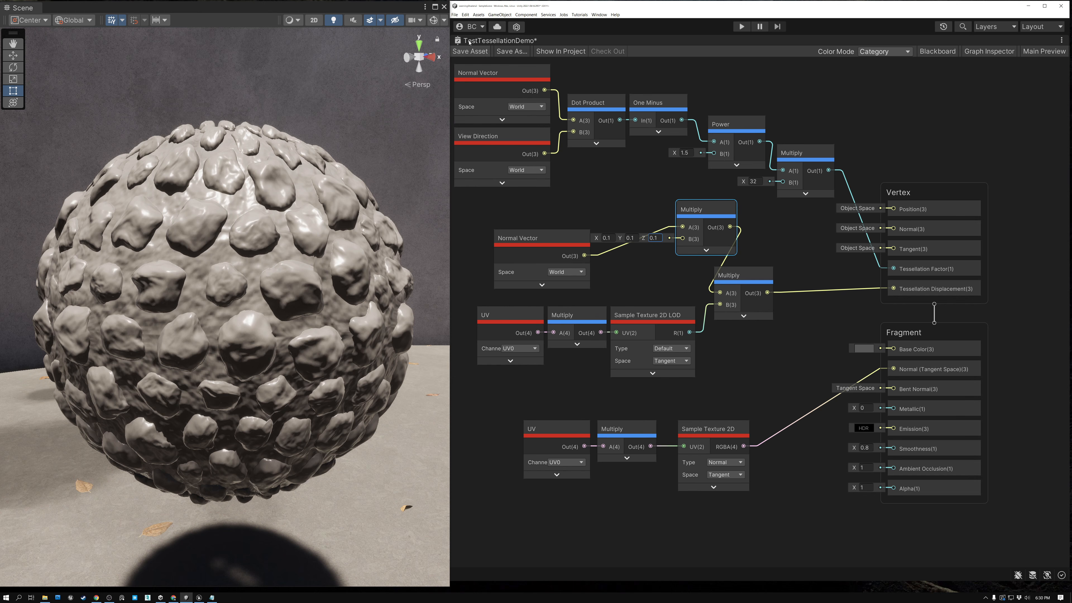
left_click(469, 53)
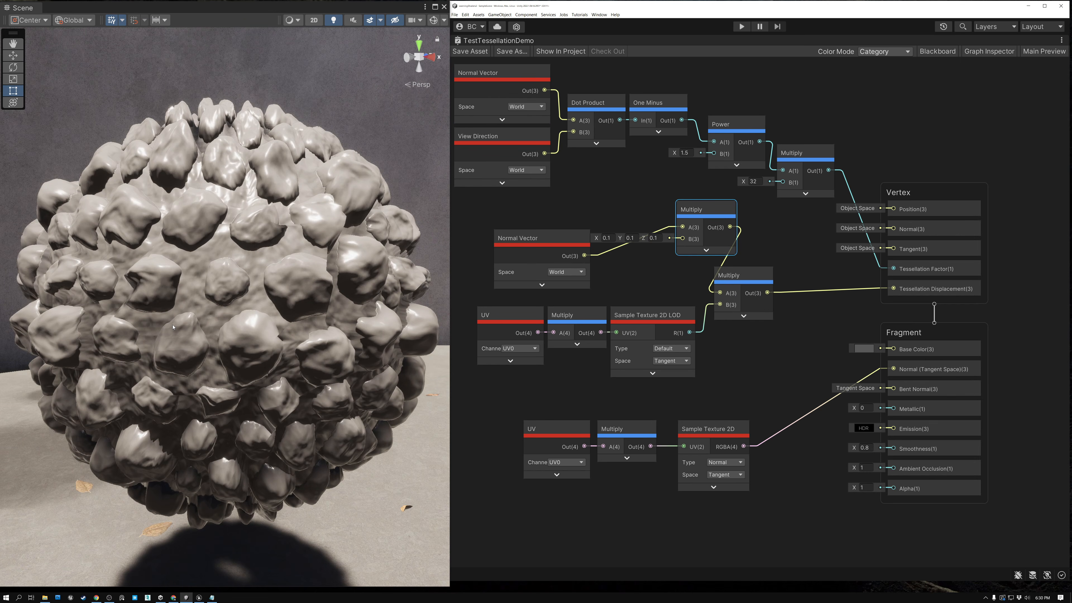
left_click_drag(186, 329, 421, 311, "alt")
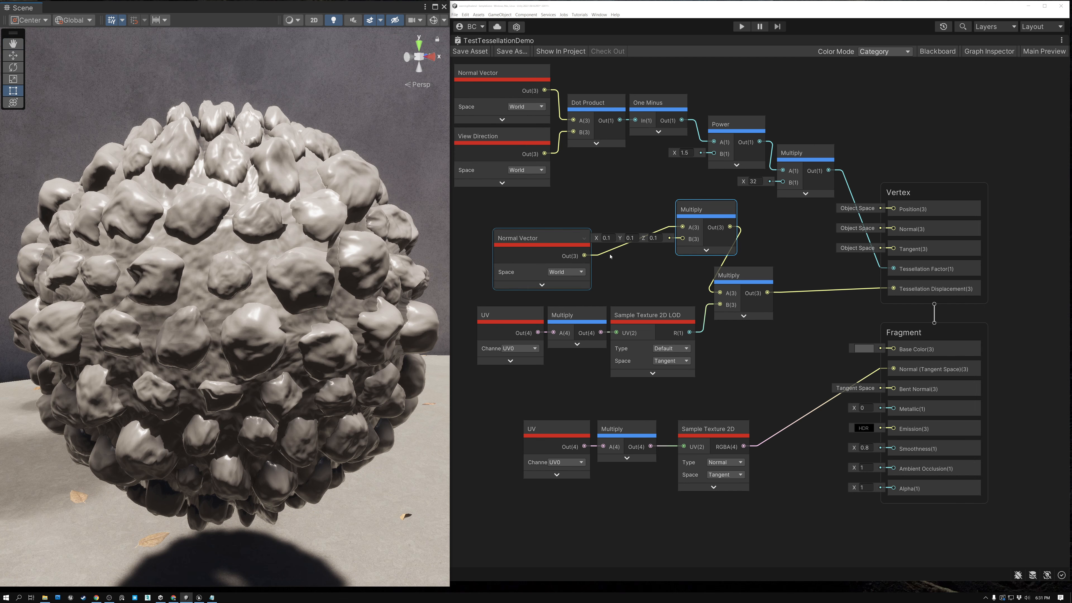
Step: Set the displacement Multiply's B input back to 0.04 in X, Y and Z, save the asset and inspect the sphere
left_click(612, 240)
type("0.04")
left_click(630, 239)
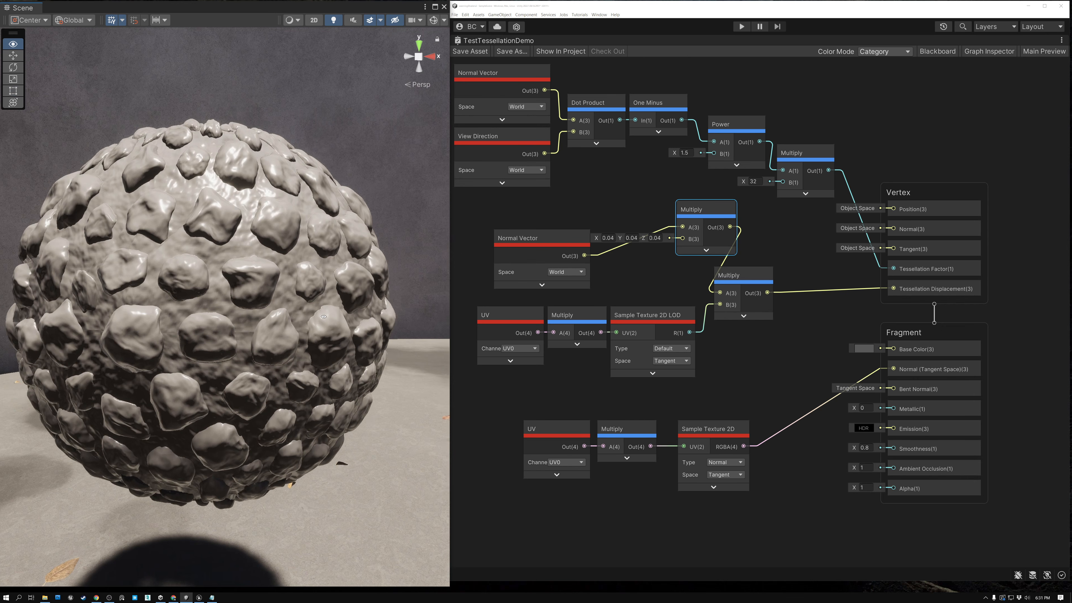
left_click_drag(236, 329, 207, 325, "alt")
Step: Select the UV, Multiply and Sample Texture 2D nodes feeding the fragment Normal and review the sphere's surface
left_click_drag(499, 408, 723, 435)
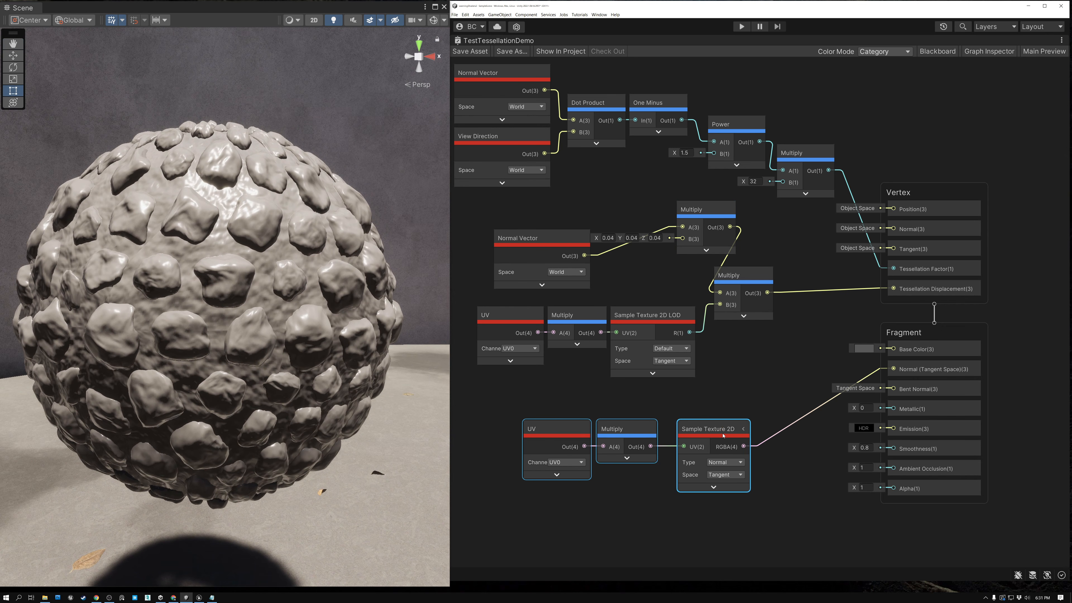
mouse_move(223, 325)
left_mouse_down("alt")
mouse_move(251, 320)
mouse_move(226, 318)
left_mouse_up("alt")
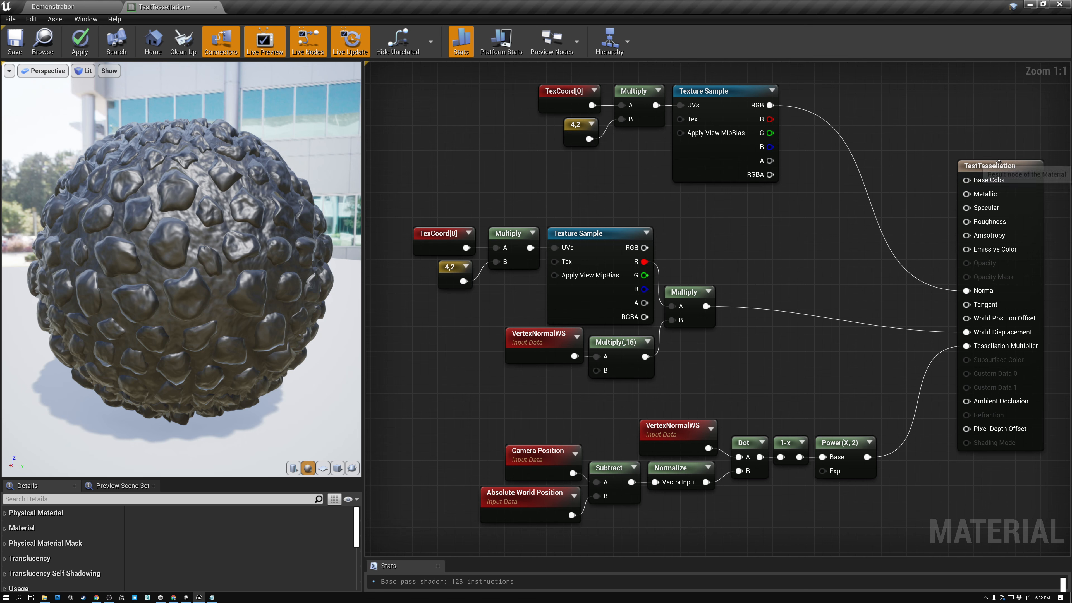
Step: In Unreal Engine's TestTessellation material, select the result node, enlarge the details area and expand the Tessellation settings
left_click(993, 166)
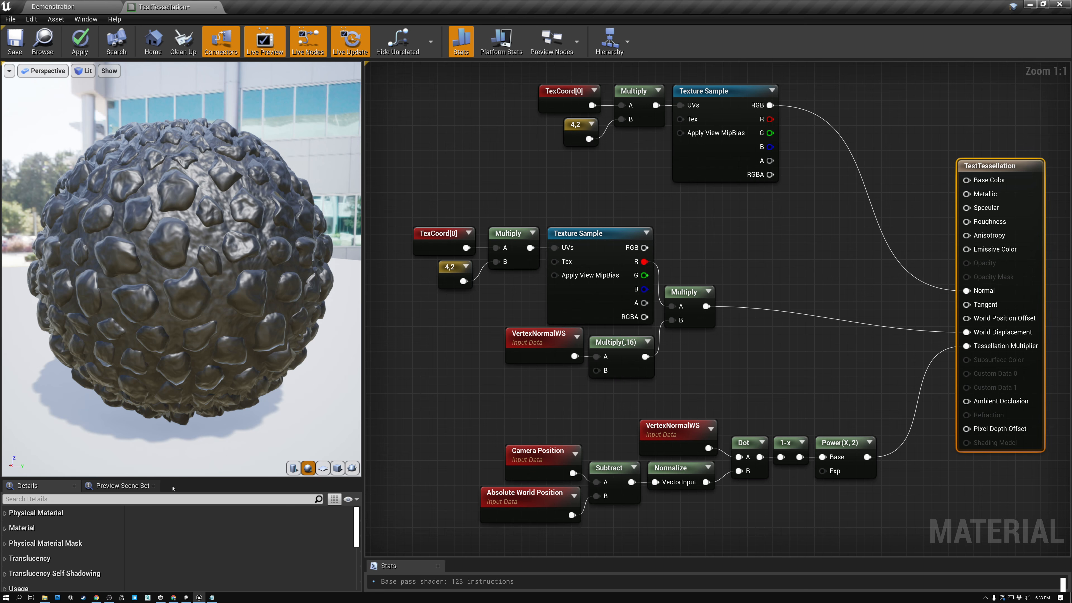
left_click_drag(176, 478, 175, 415)
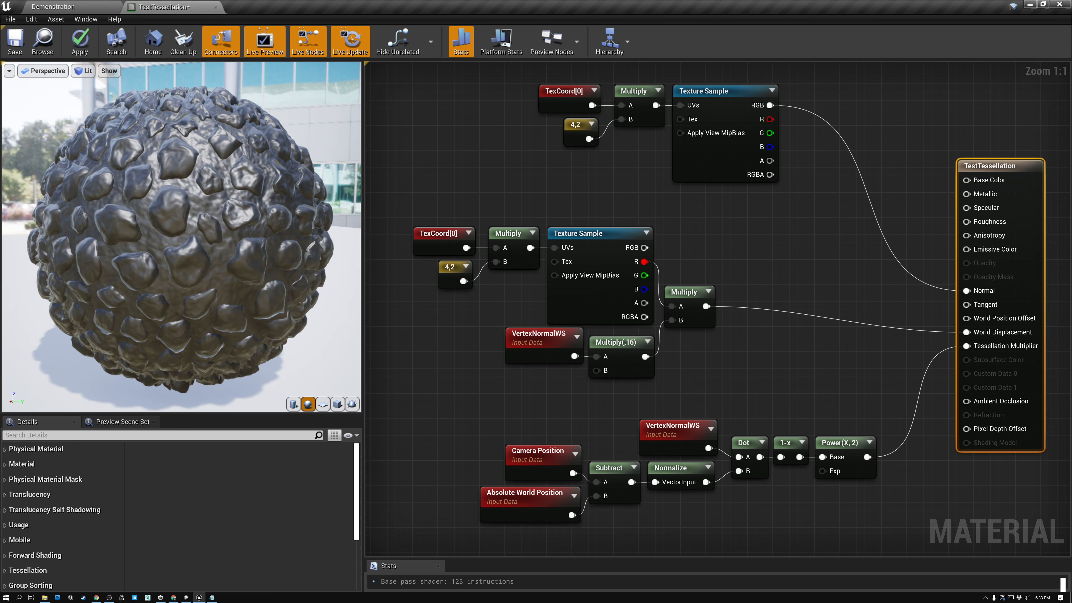
scroll(33, 499, "down", 2)
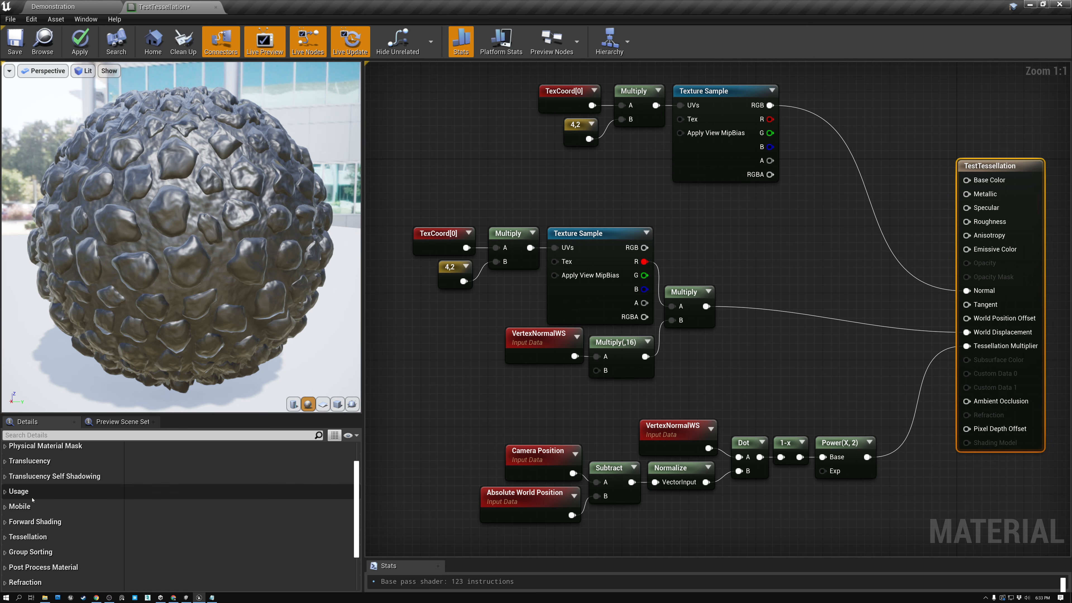
left_click(26, 538)
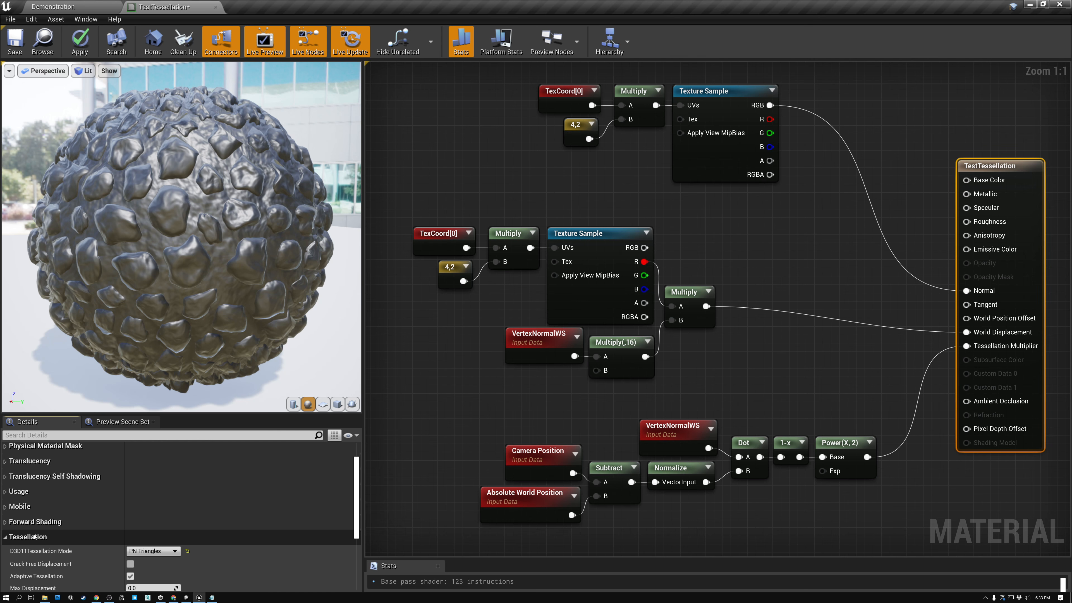
scroll(45, 541, "down", 3)
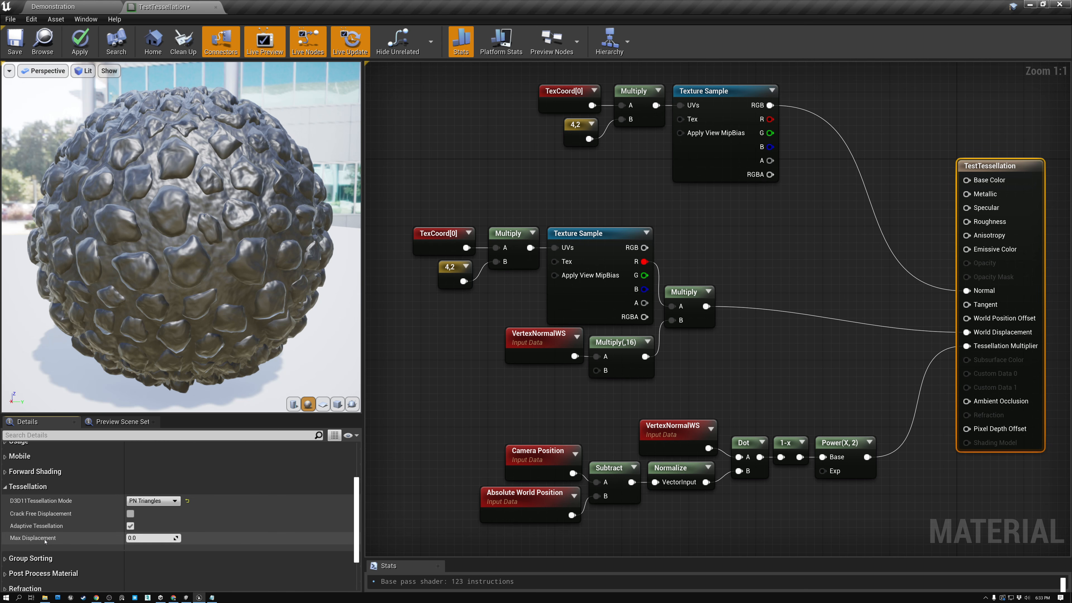
Step: Try No Tessellation as the material's D3D11 Tessellation Mode and settle on Flat Tessellation
left_click(143, 501)
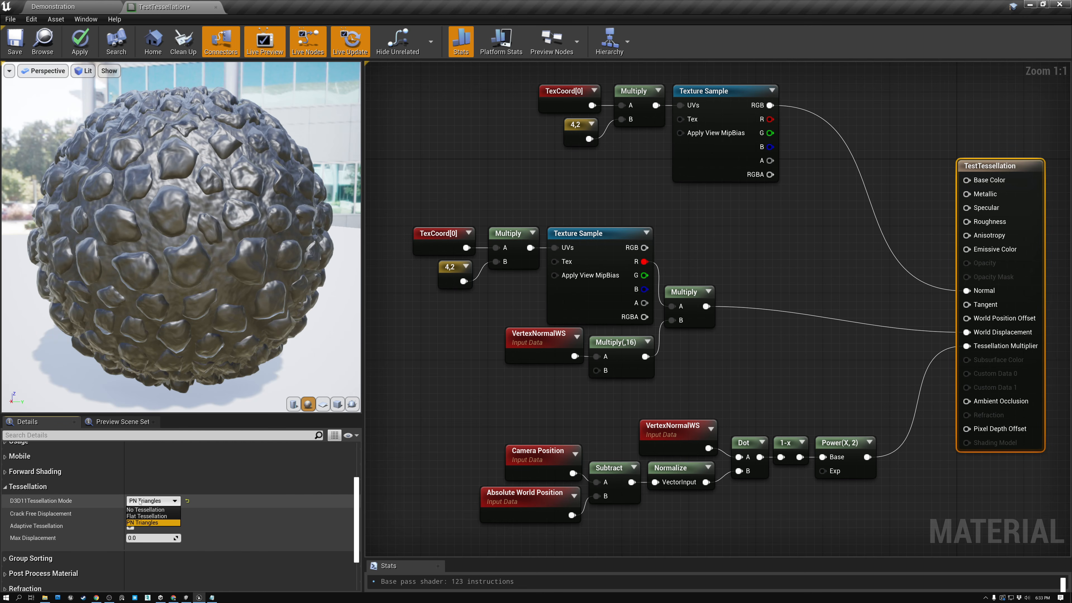
left_click(140, 510)
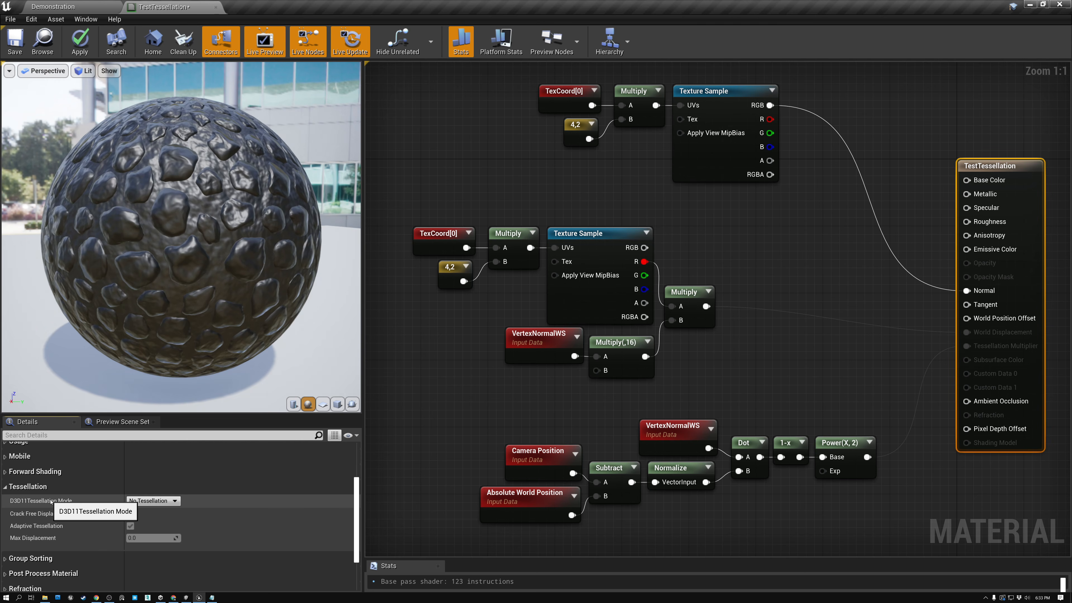
left_click(151, 500)
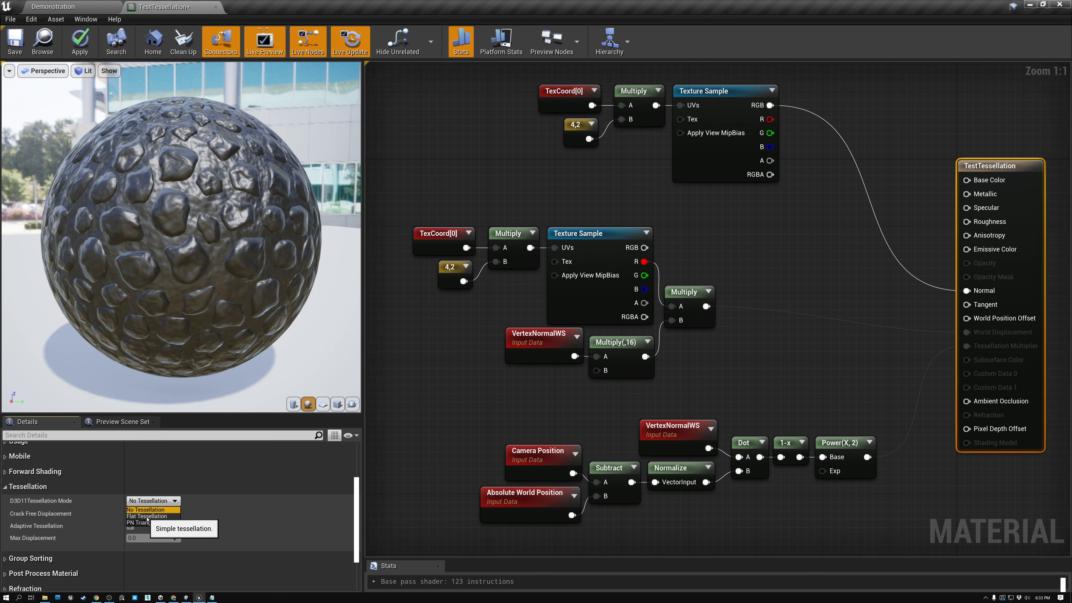
left_click(147, 515)
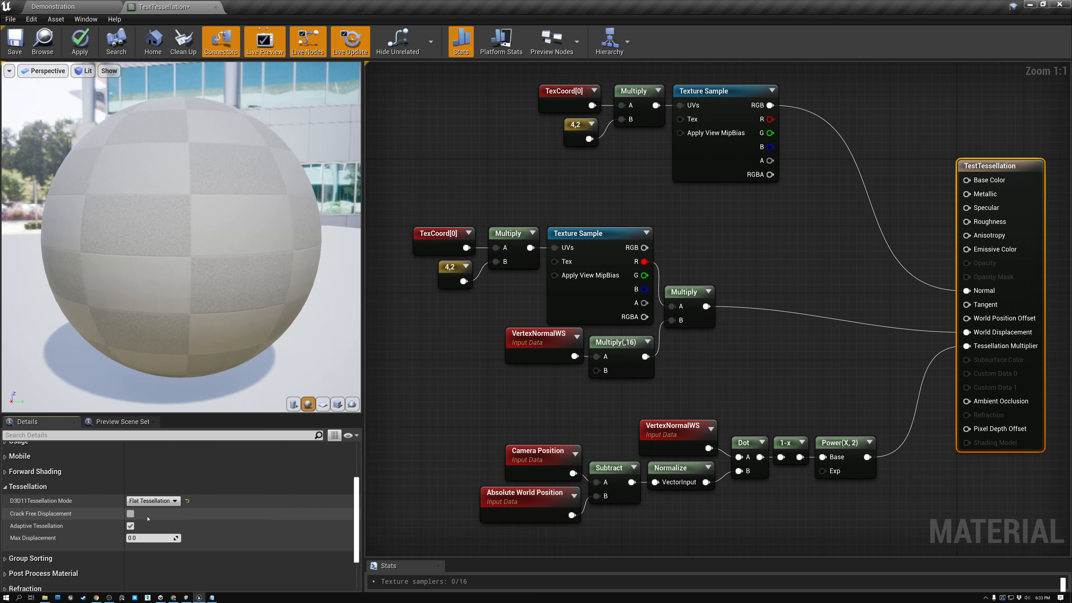
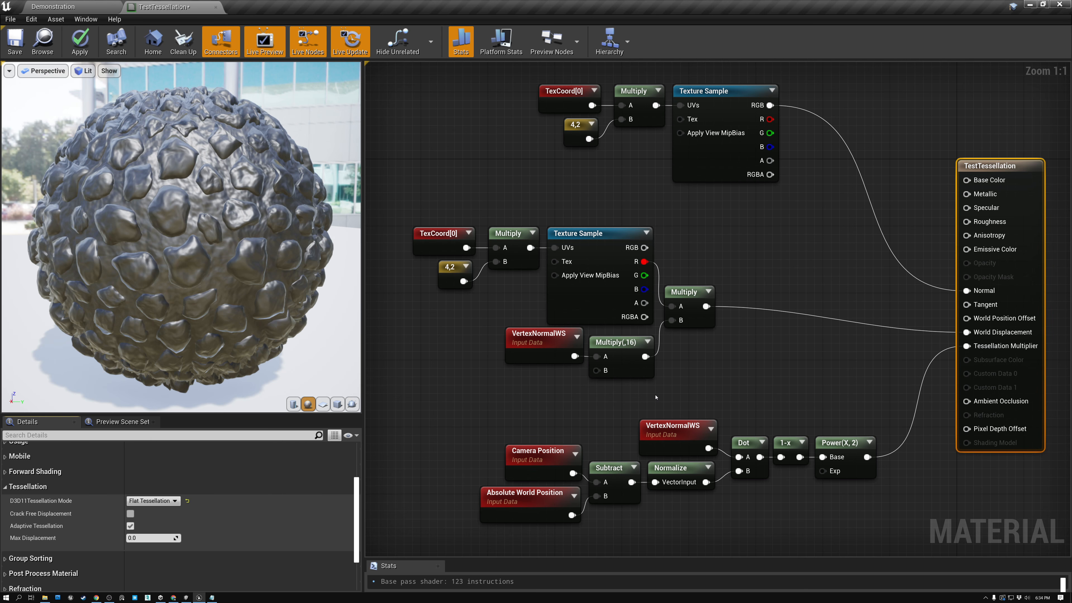
Step: Move the whole Tessellation Multiplier node chain, from Camera Position to Power, further away from the result node and deselect it
left_click_drag(464, 409, 861, 522)
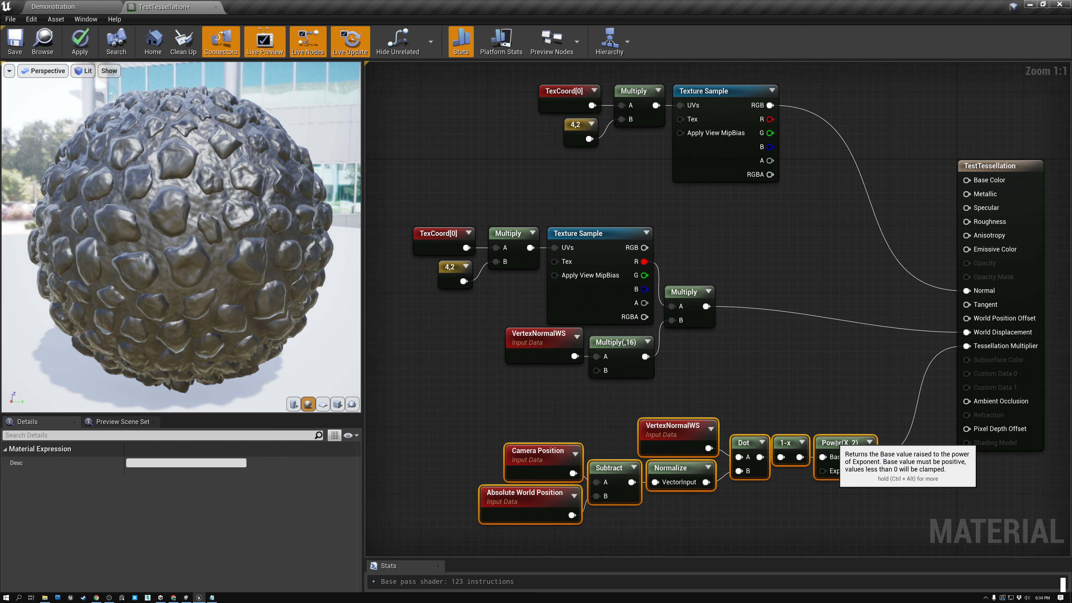
left_click_drag(821, 444, 771, 444)
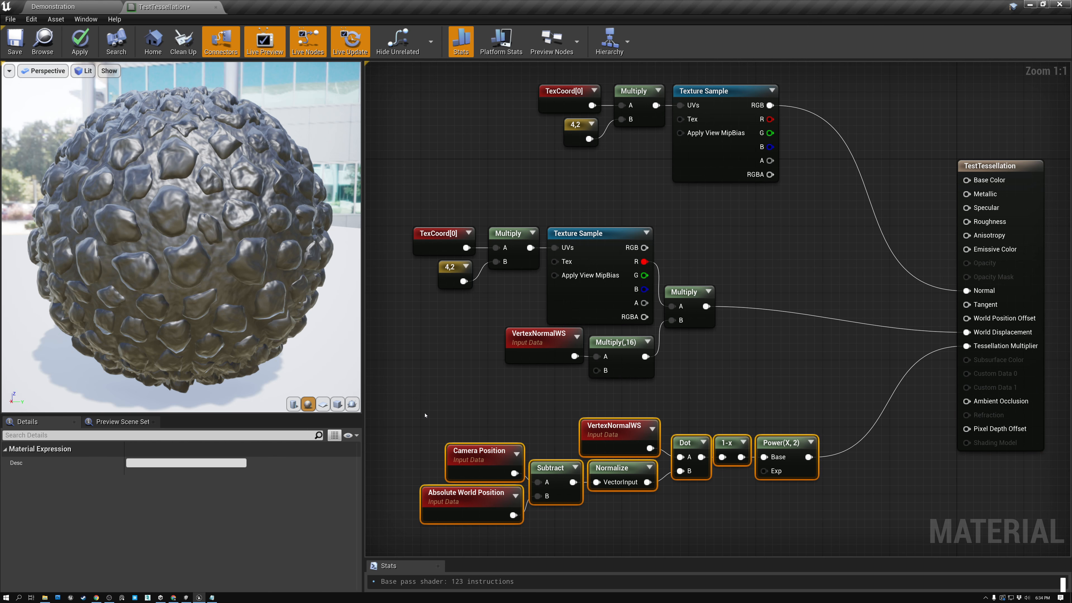
left_click(423, 423)
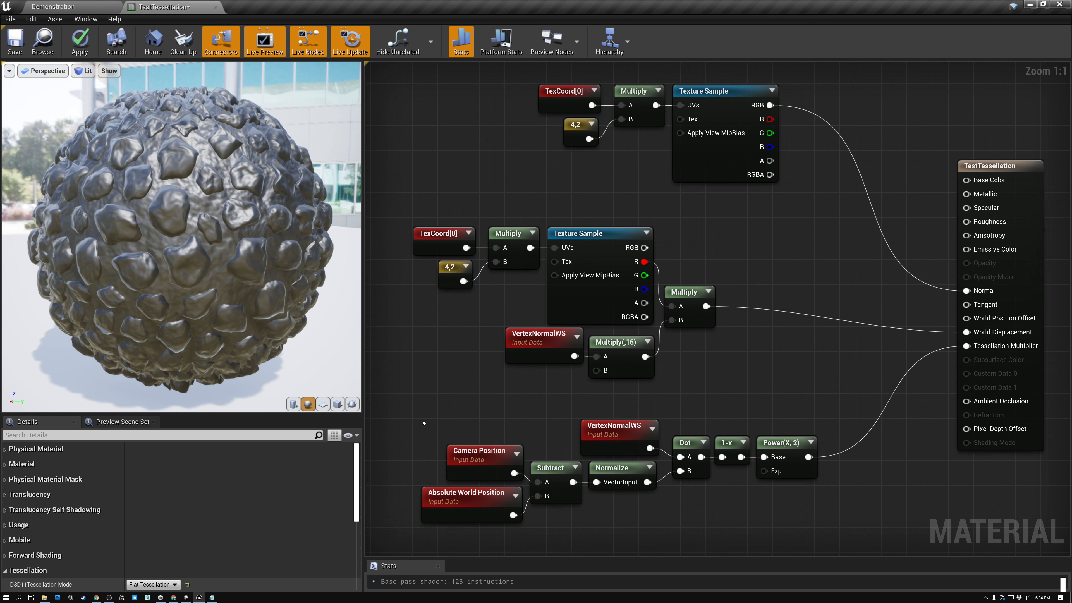
Step: Move the VertexNormalWS node that feeds Dot slightly up, away from the Normalize node
left_click_drag(422, 415, 798, 515)
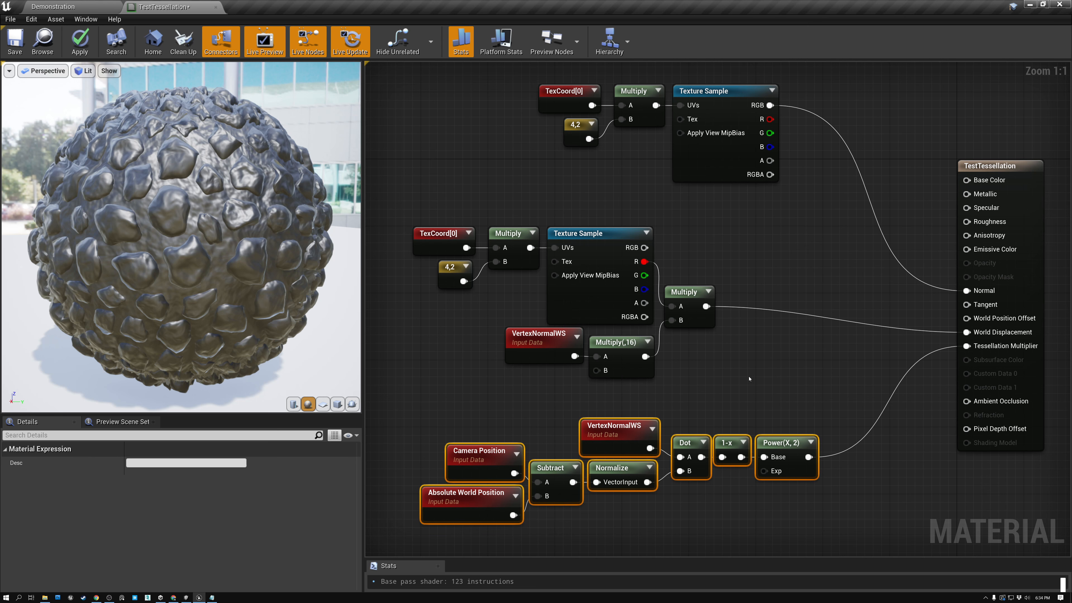
left_click(742, 387)
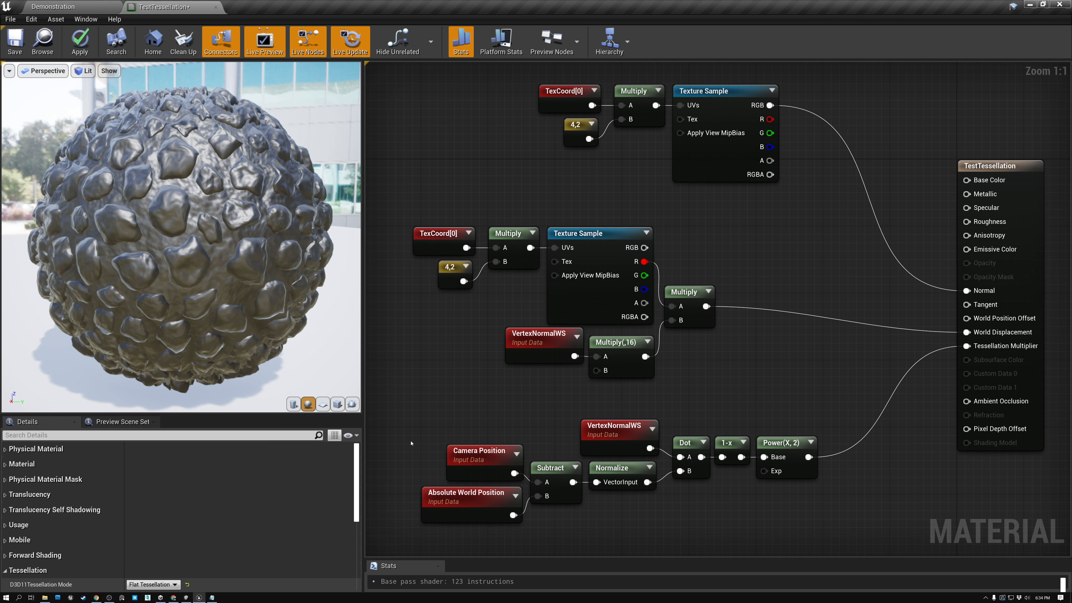
left_click(685, 443)
mouse_move(609, 430)
left_mouse_down()
mouse_move(590, 411)
mouse_move(608, 417)
left_mouse_up()
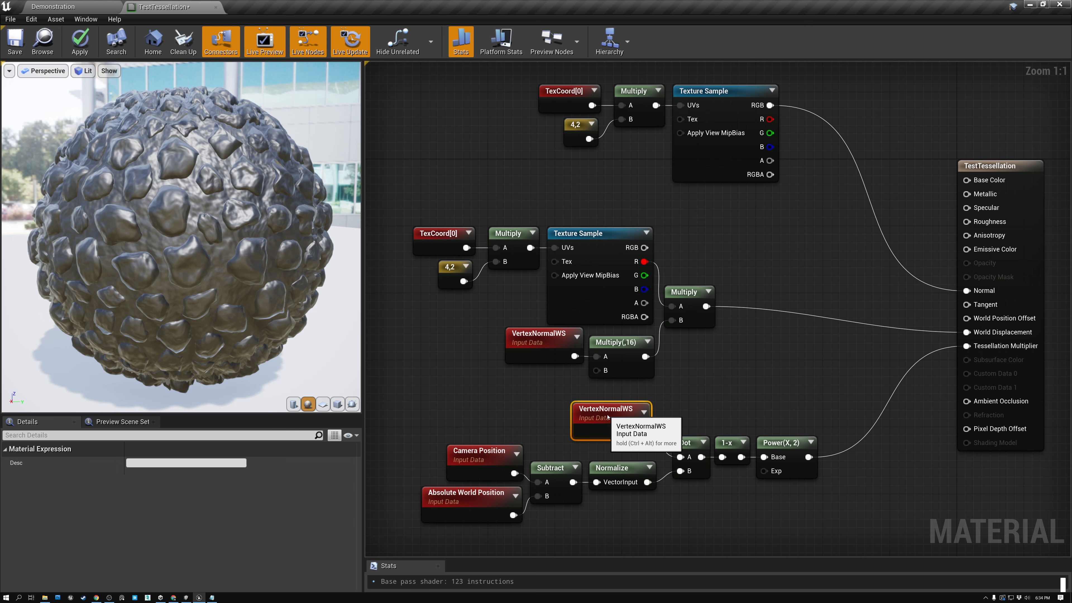
Step: Examine the view-angle chain from Camera Position, Absolute World Position, Subtract and Normalize through VertexNormalWS, Dot and 1-x
left_click_drag(426, 463, 614, 509)
left_click(403, 460)
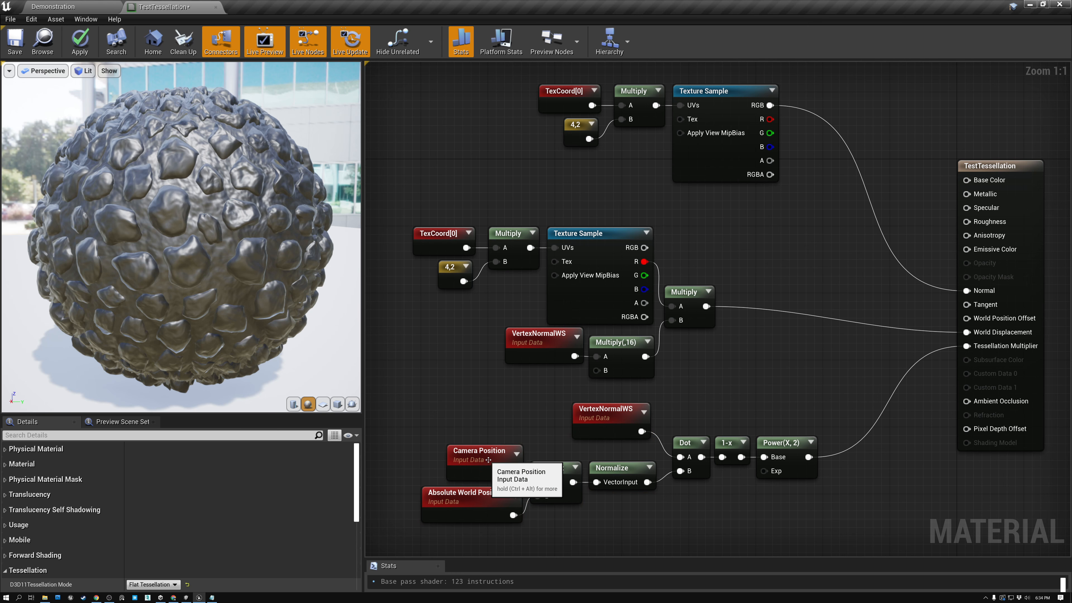
left_click(472, 455)
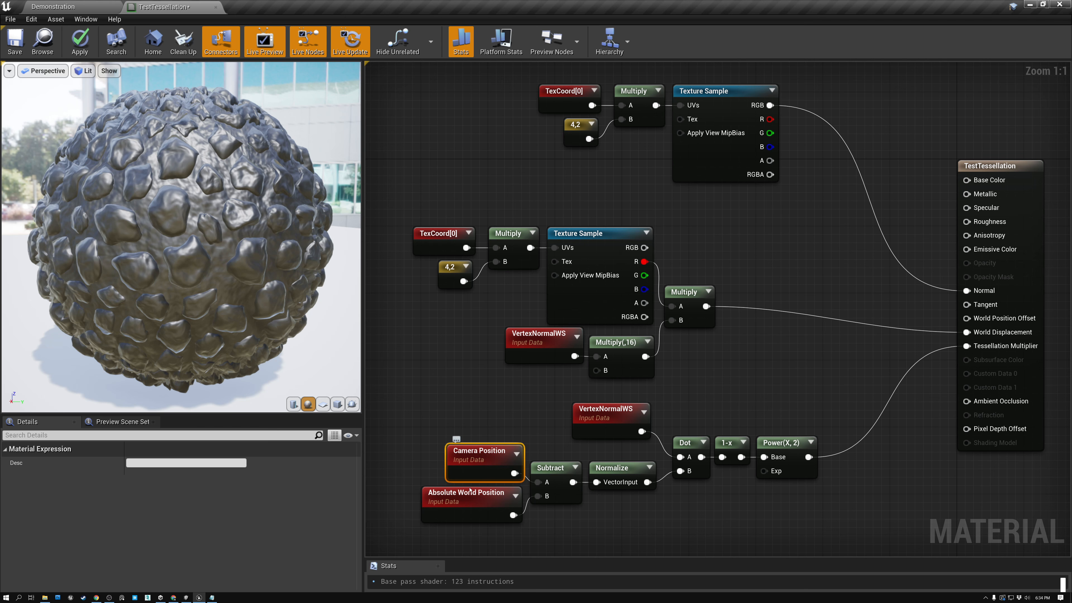
left_click(470, 499)
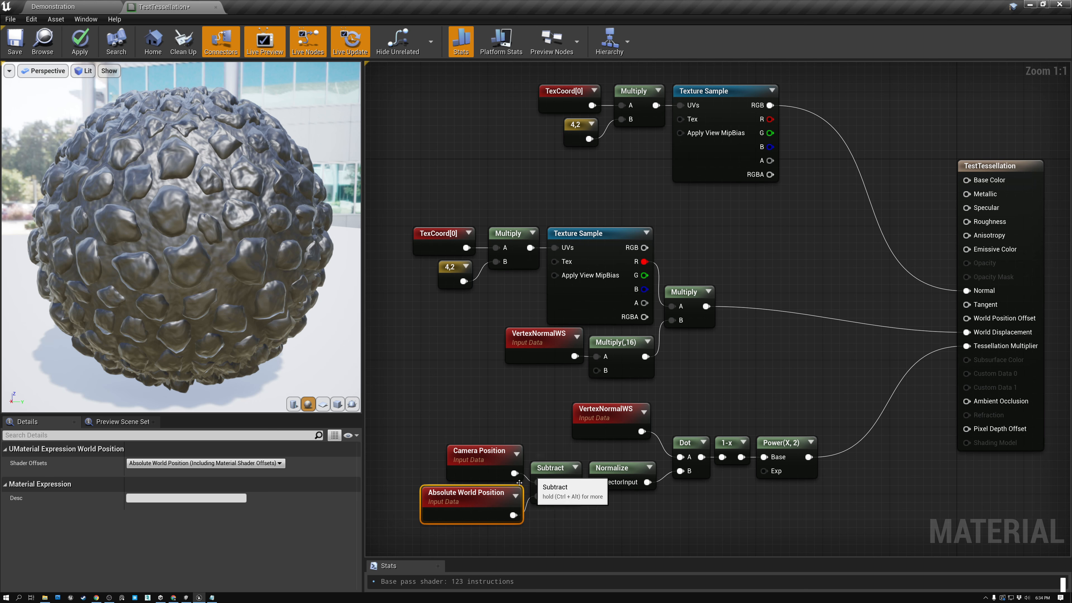
left_click(483, 456)
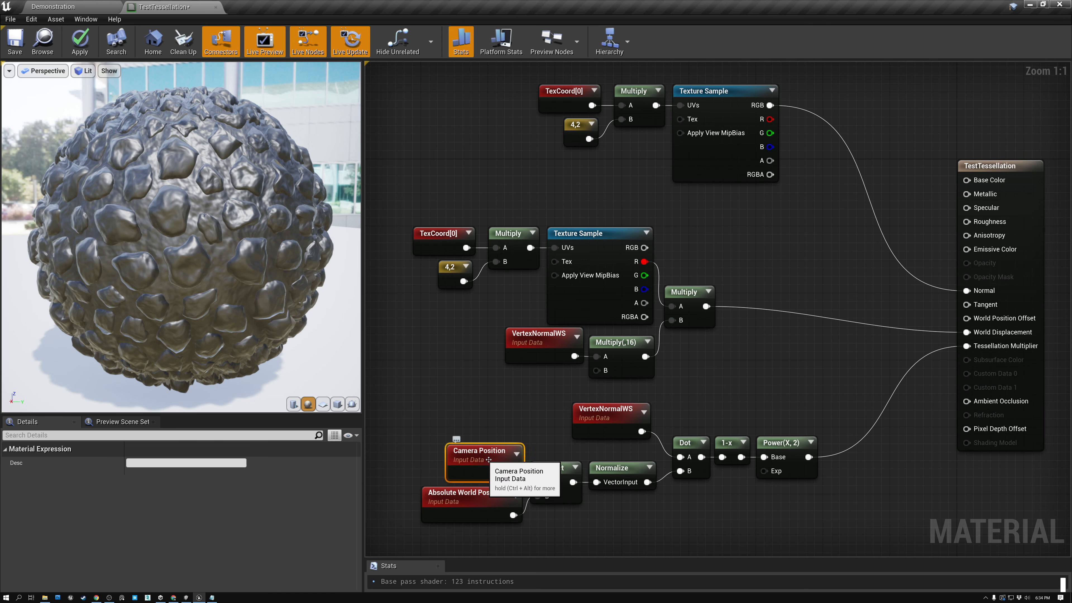
left_click(613, 466)
left_click_drag(422, 461, 627, 512)
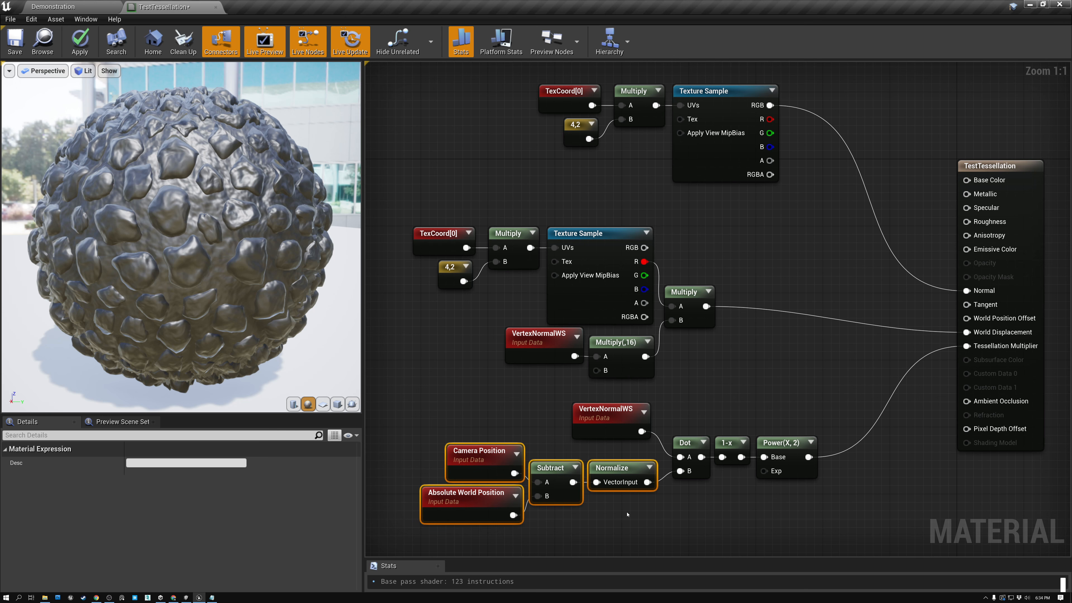
left_click(599, 417)
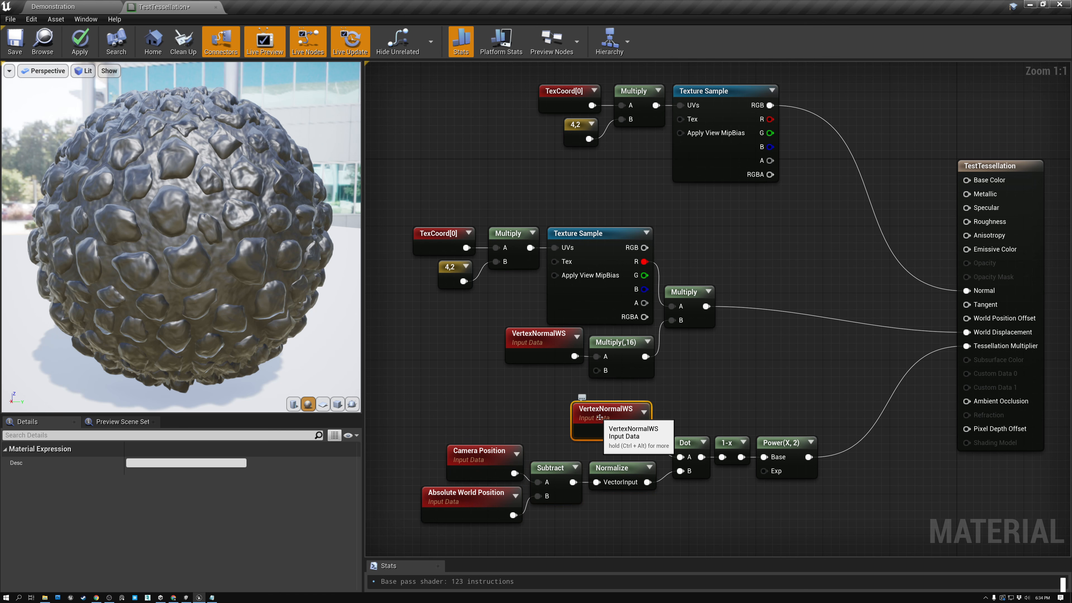
left_click_drag(429, 448, 624, 509)
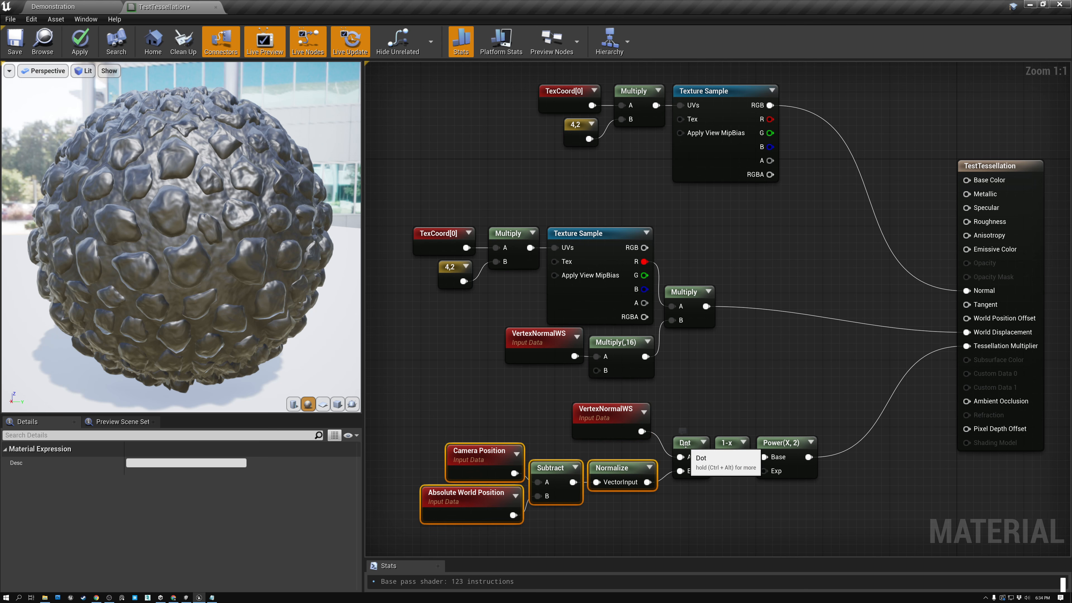
left_click(685, 443)
left_click(730, 444)
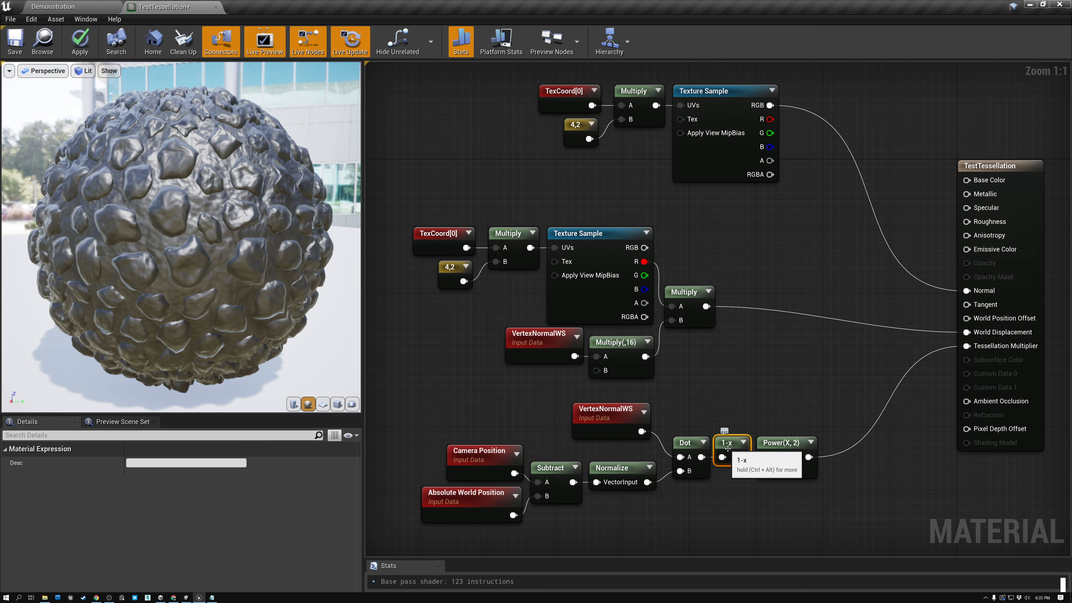
Step: Disconnect the material's Normal and World Displacement inputs from the normal Texture Sample and the combining Multiply node
left_click(904, 281)
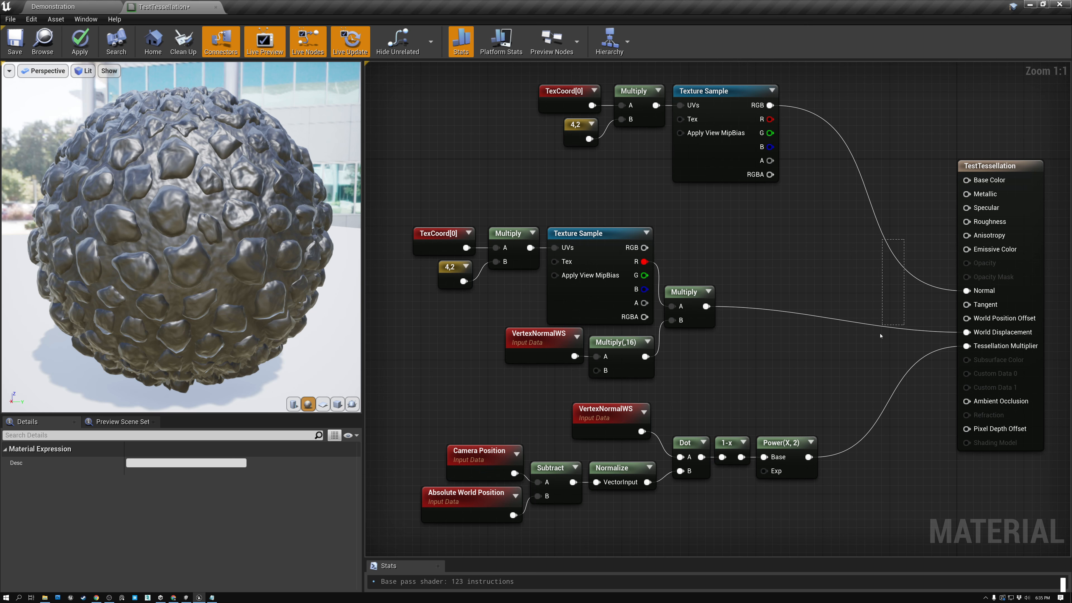
left_click(915, 278, "alt")
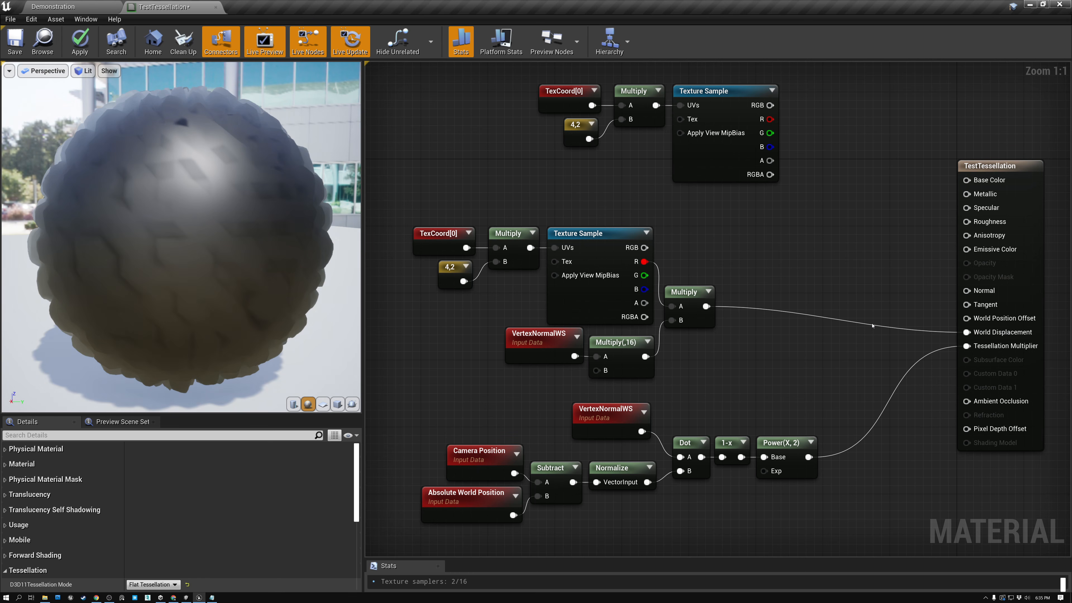
left_click(862, 328, "alt")
Step: Connect the Power output to Base Color and set the material preview to Unlit
left_click_drag(809, 457, 966, 180)
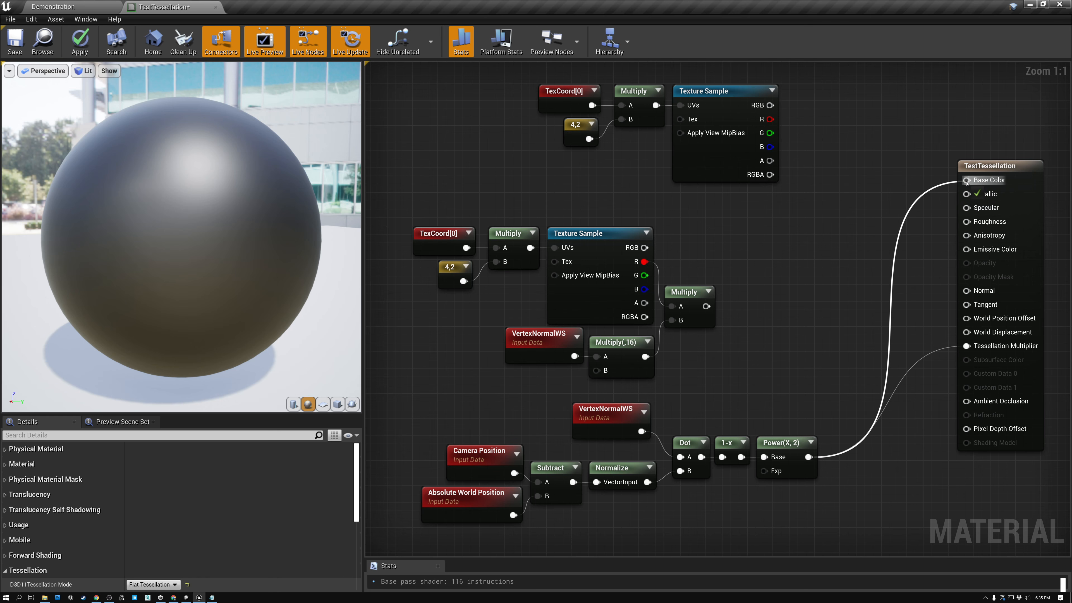
left_click(84, 71)
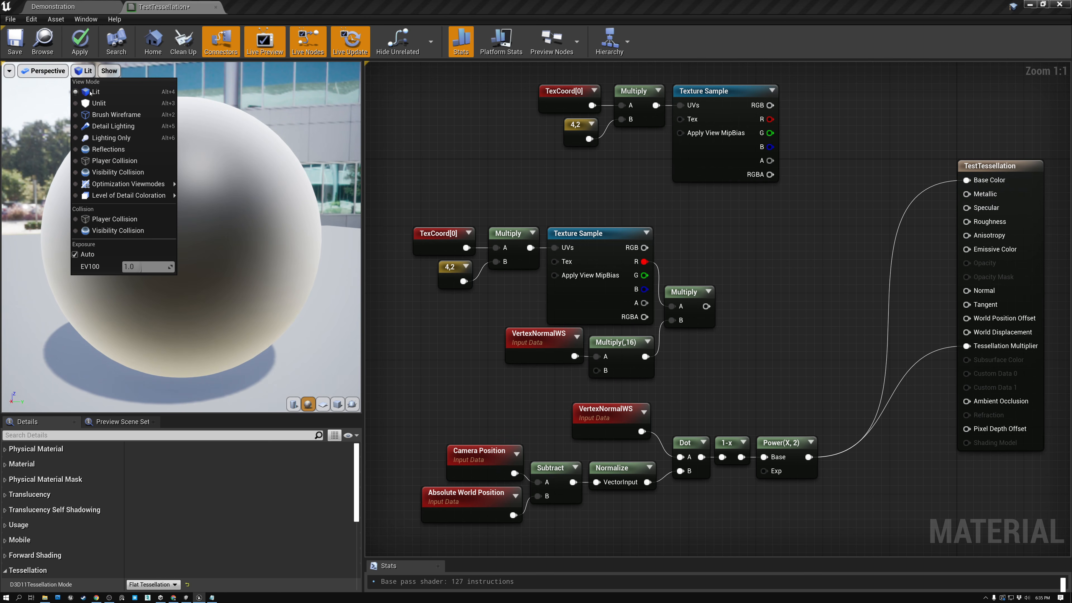
left_click(90, 101)
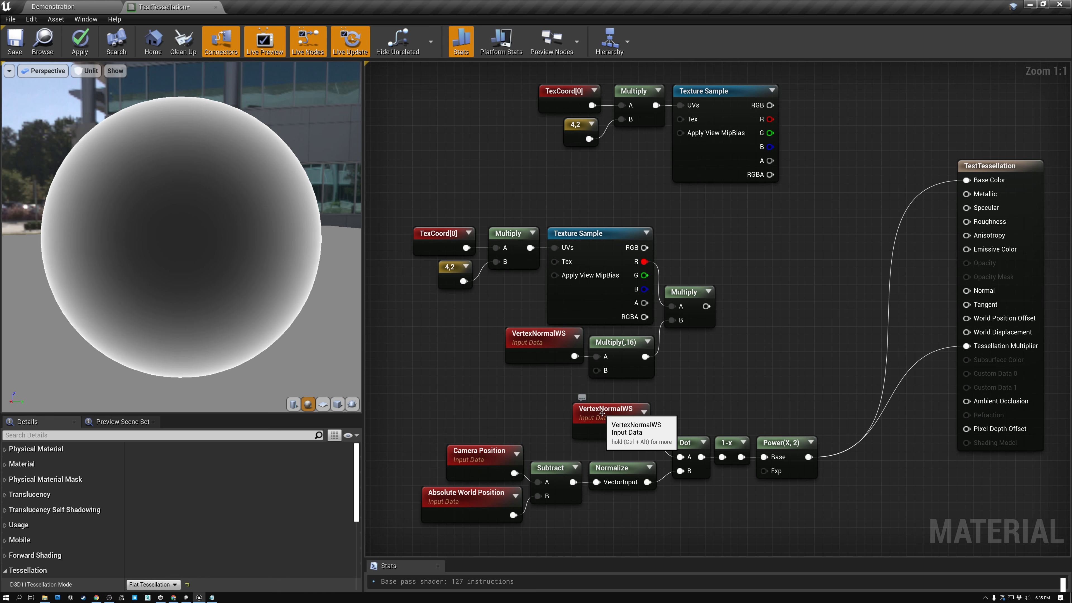
Step: Set the Power node's Const Exponent to 1.5
left_click(784, 444)
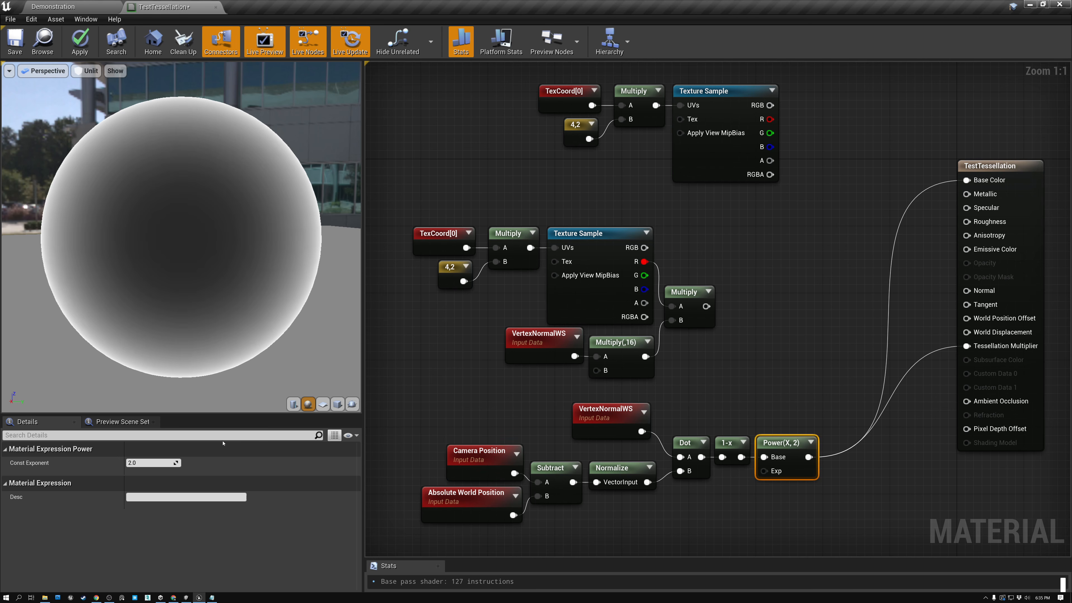
left_click(147, 463)
type("1.5")
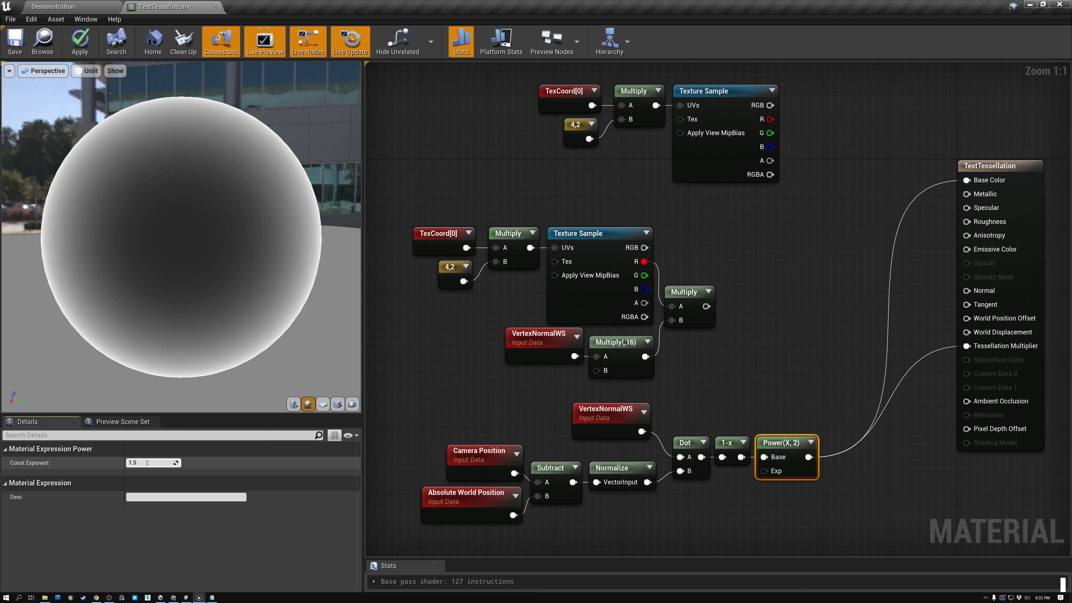
key("Return")
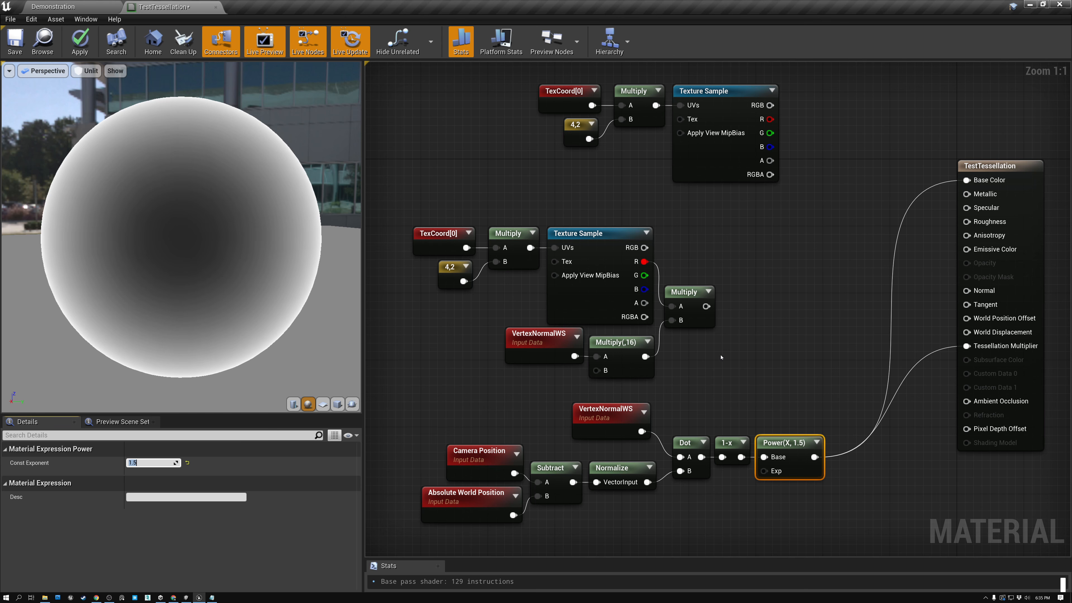
Step: Disconnect Power from Base Color and set the material preview to Brush Wireframe
left_click(919, 198, "alt")
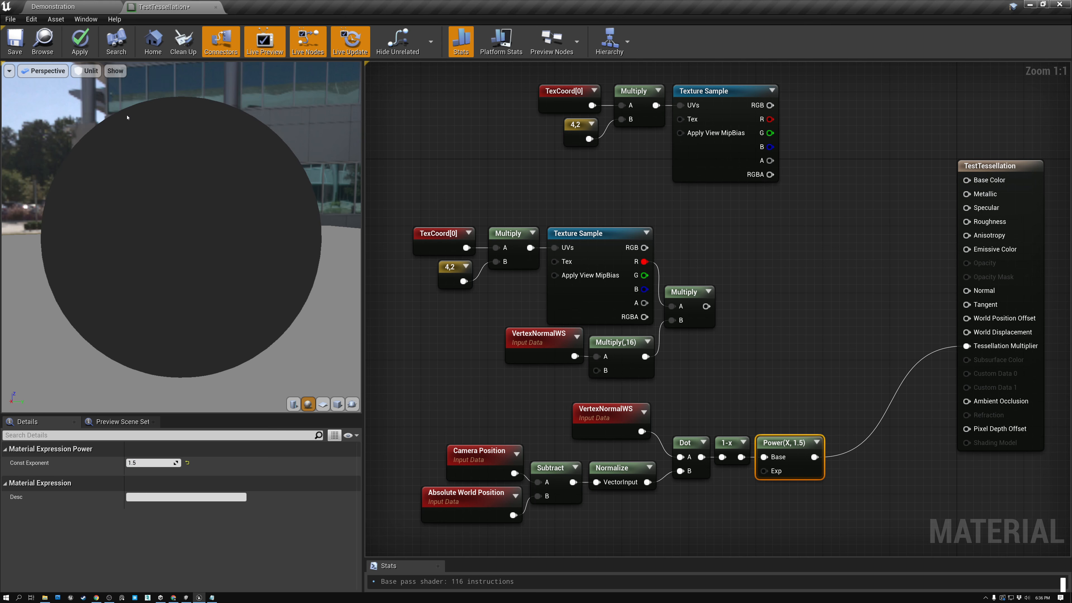
left_click(87, 71)
left_click(104, 115)
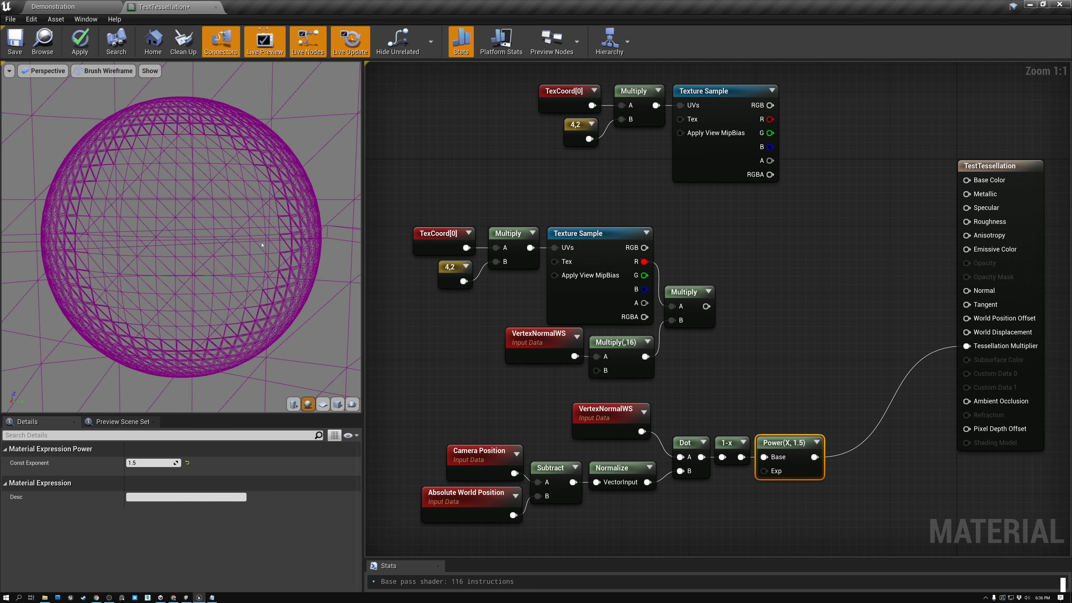
scroll(177, 230, "up", 2)
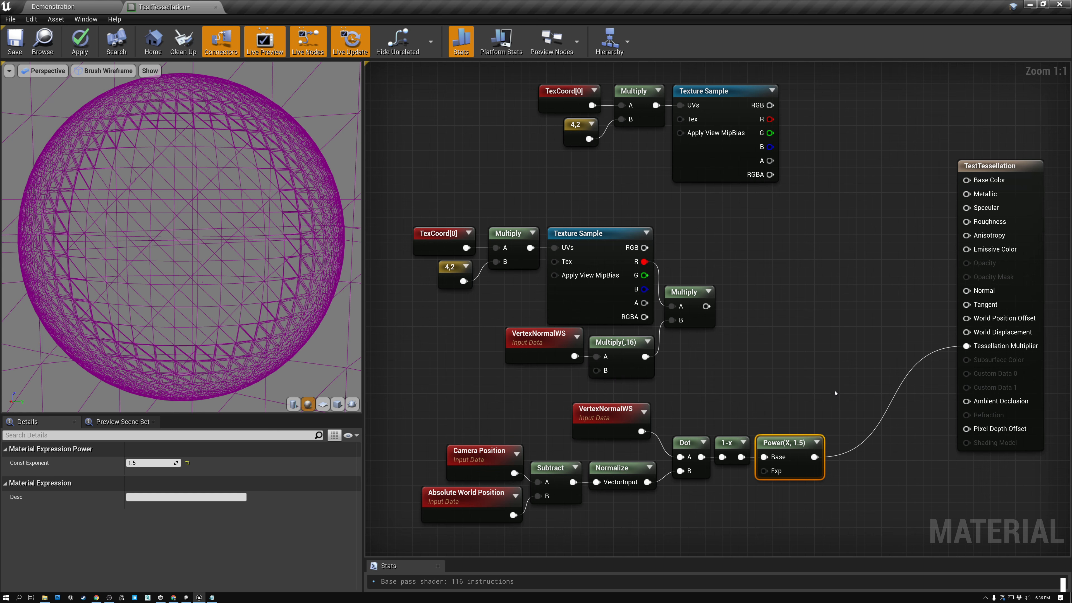
Step: Disconnect Power from Tessellation Multiplier to compare the wireframe density, and reconnect it
left_click(885, 414, "alt")
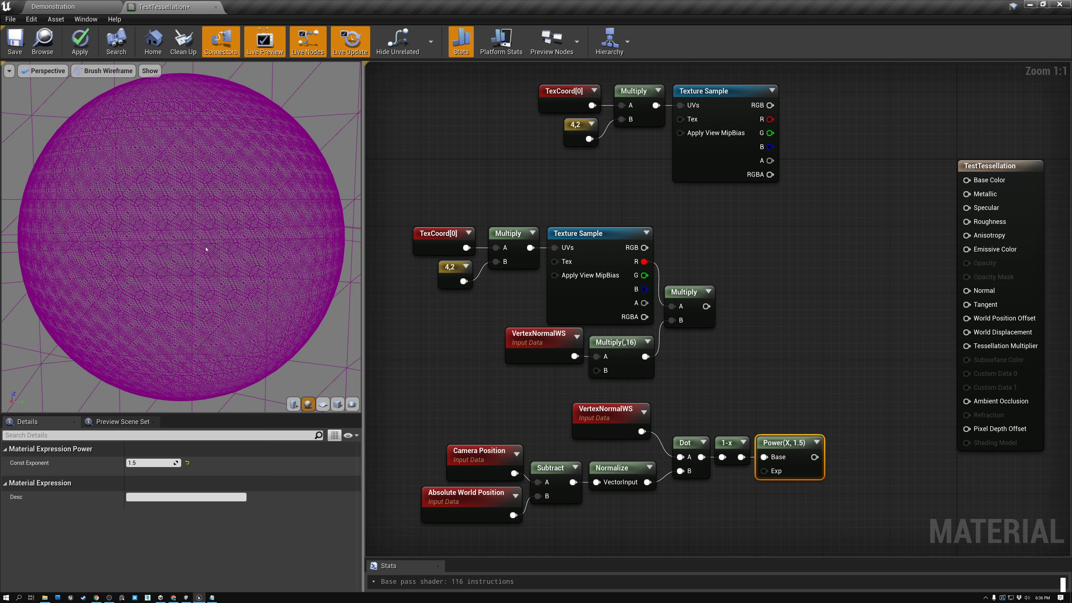
left_click_drag(815, 457, 965, 346)
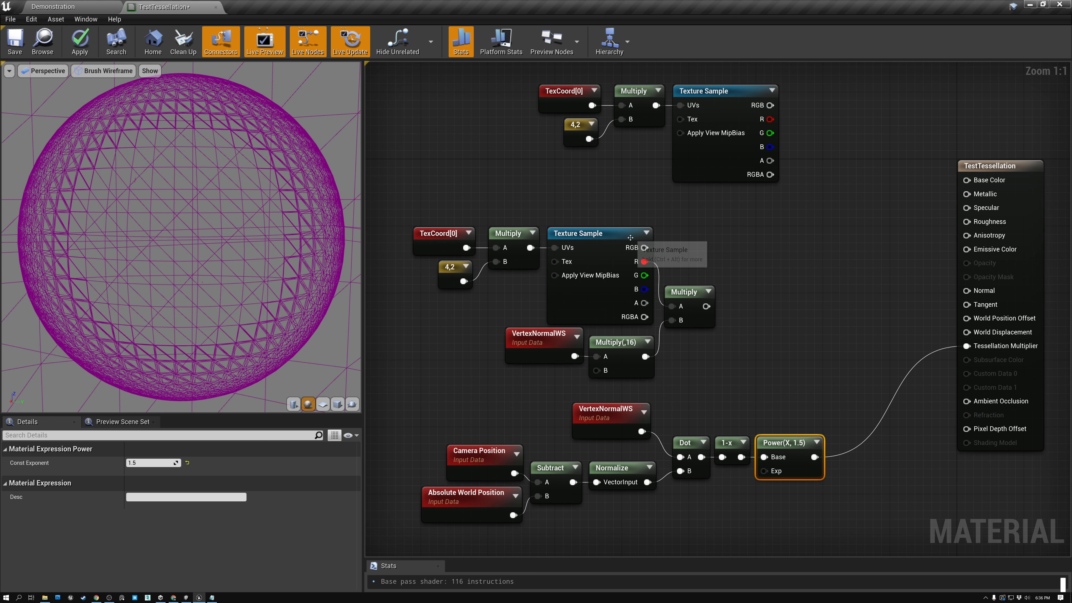
Step: Expand the preview of the cobblestones_h Texture Sample and move it up together with its TexCoord, constant and Multiply nodes
left_click(614, 232)
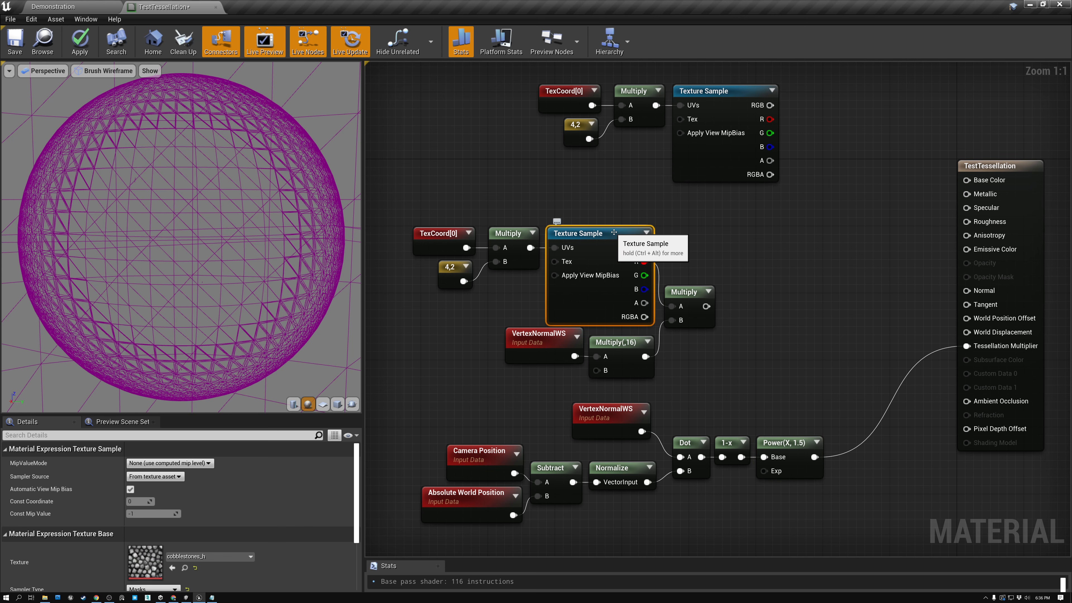
left_click(646, 232)
left_click_drag(457, 206, 574, 291)
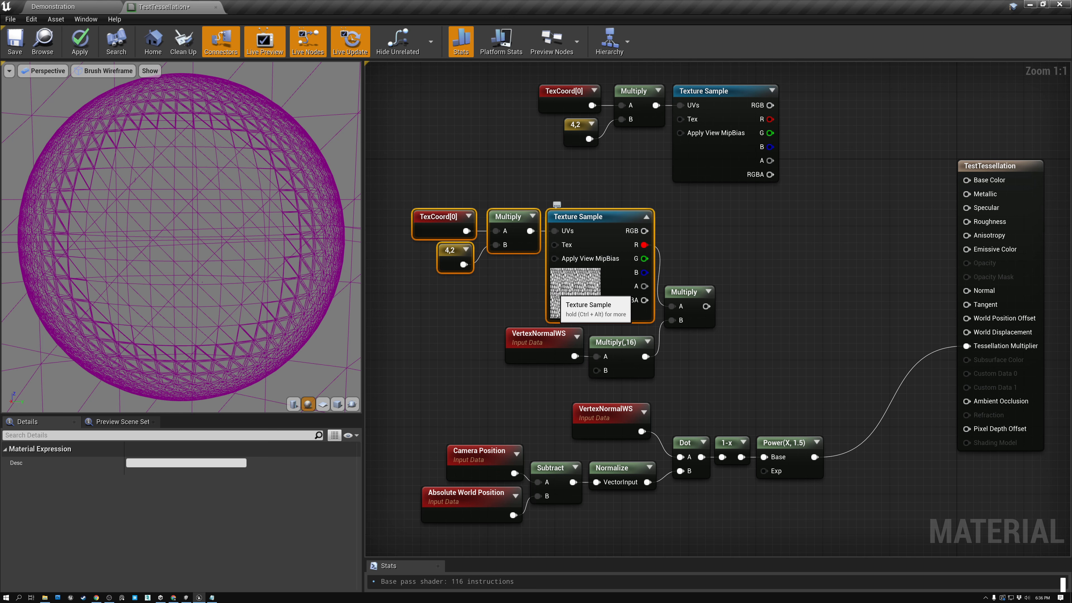
left_click(519, 292)
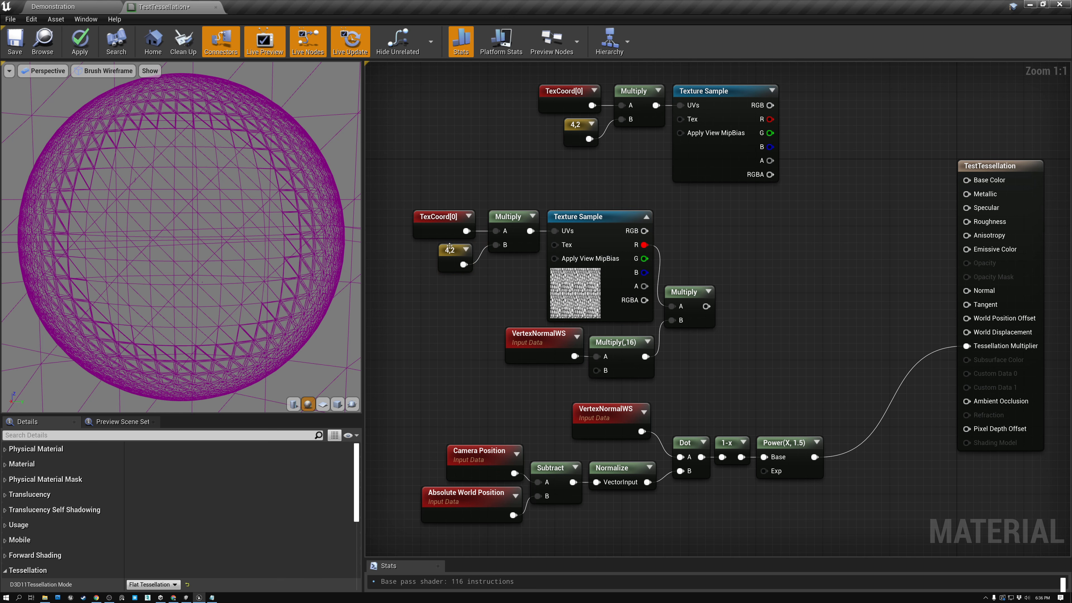
Step: Review the height texture's TexCoord, Multiply, 4,2 constant and Texture Sample nodes, and shift the combining Multiply node slightly away from them
left_click(437, 220)
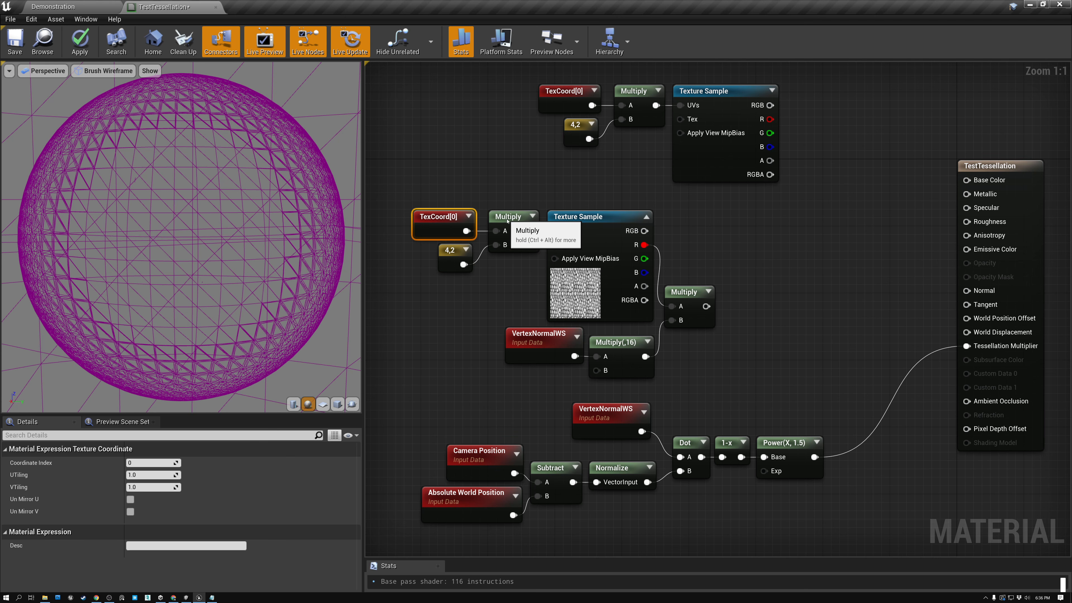
left_click(501, 213)
left_click(448, 255)
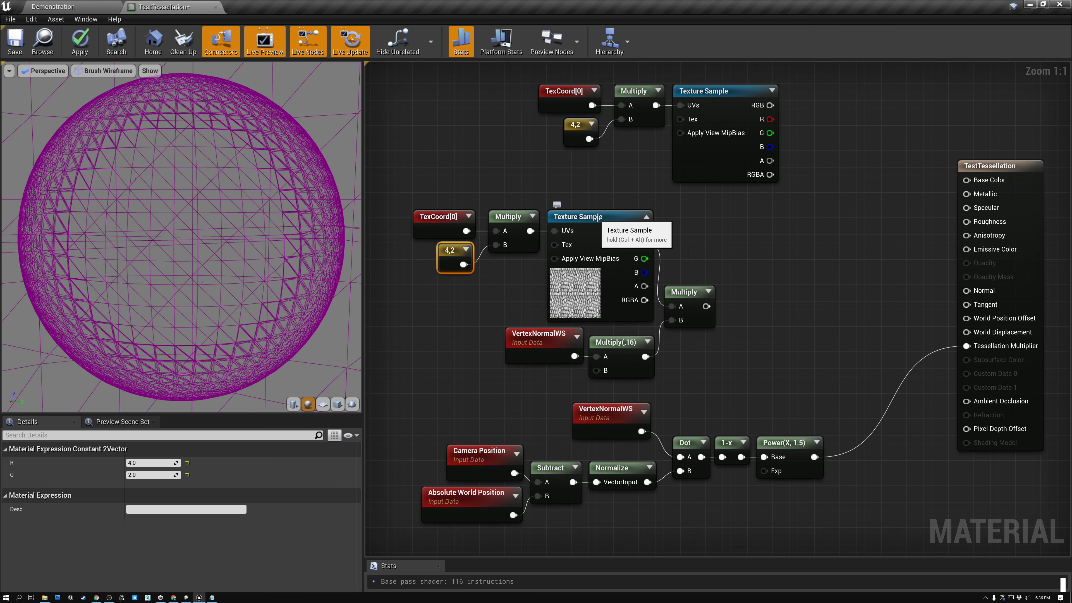
left_click(559, 212)
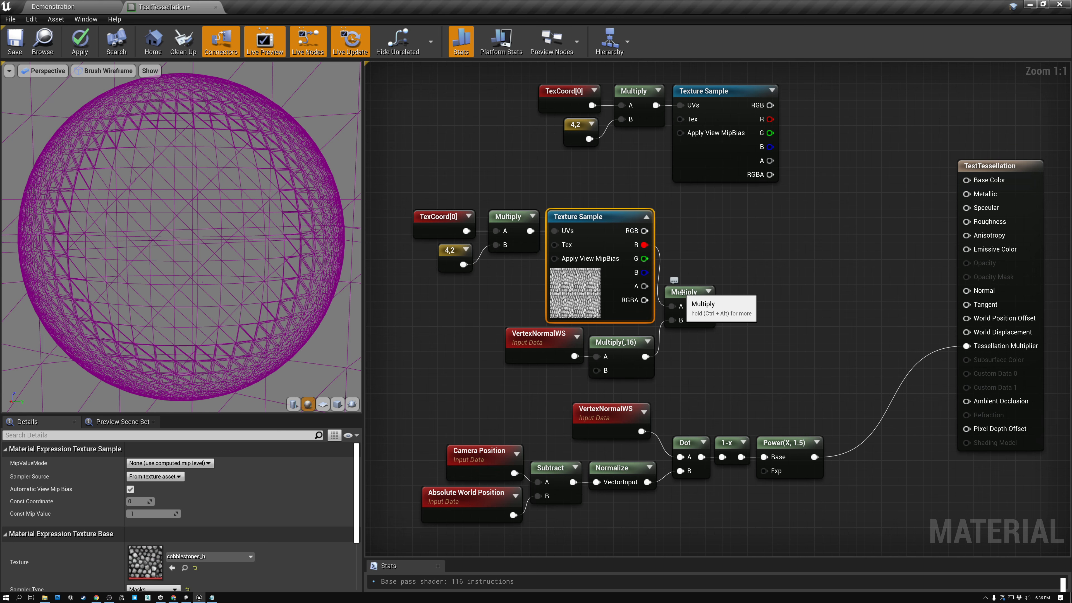
left_click_drag(677, 295, 685, 296)
Step: Review the VertexNormalWS and Multiply(,16) nodes and connect the combining Multiply output to World Displacement
left_click(532, 337)
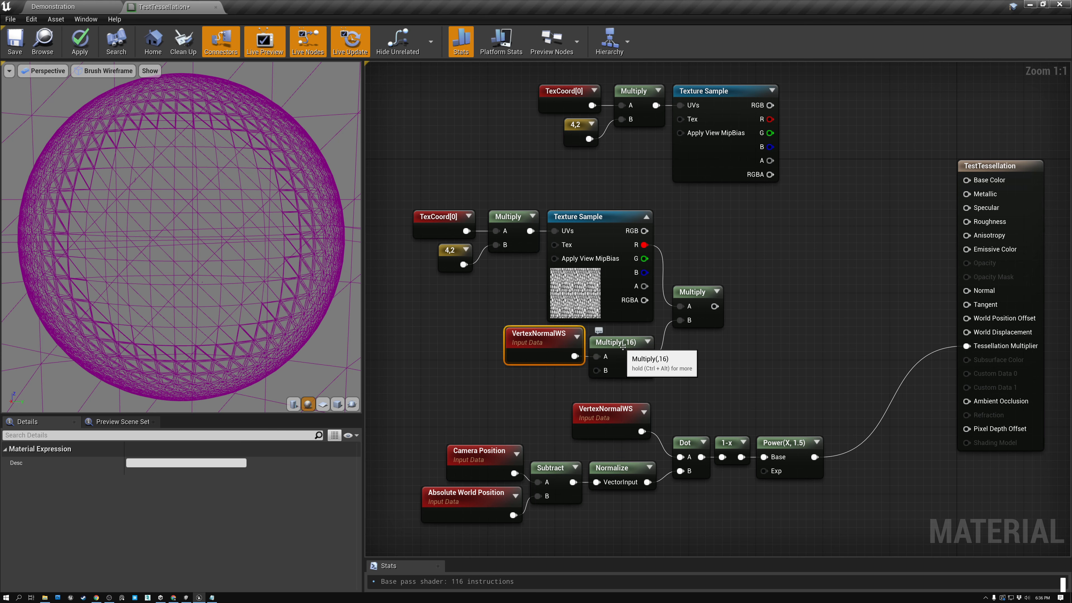
left_click(619, 347)
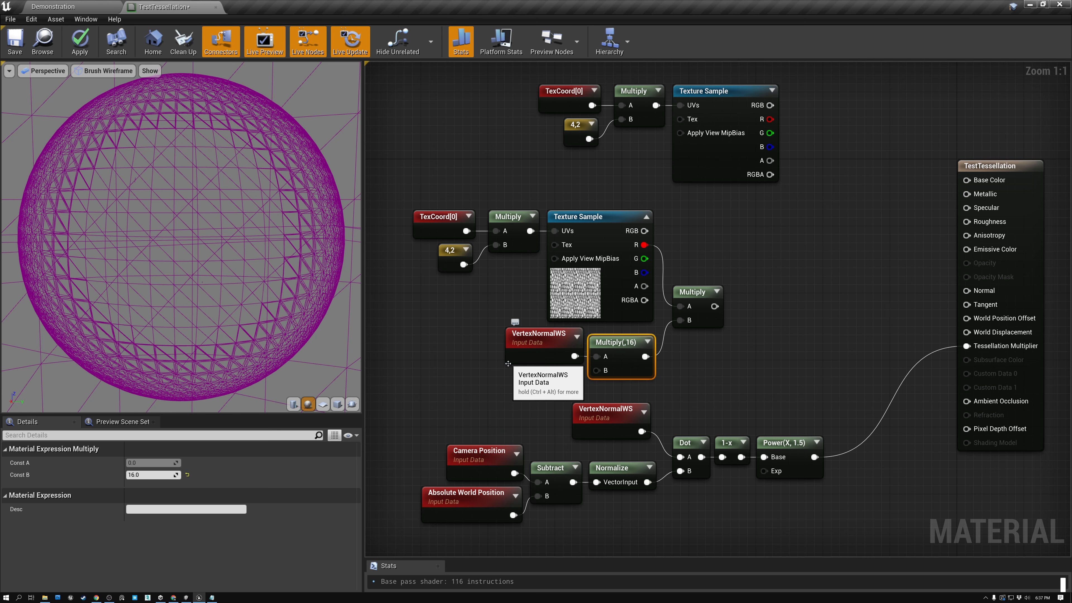
left_click(539, 340)
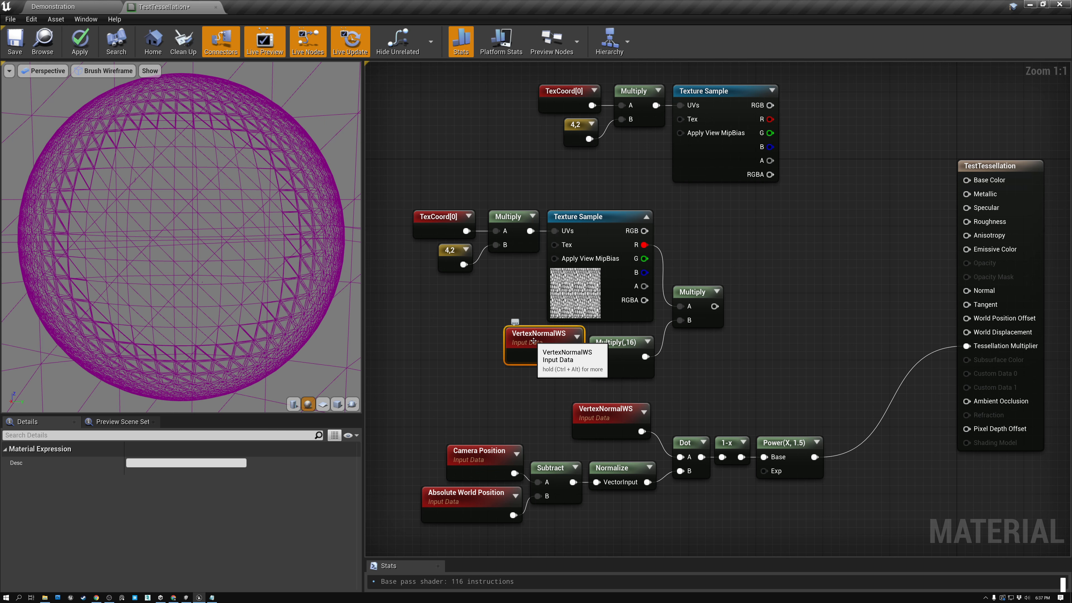
left_click(616, 343)
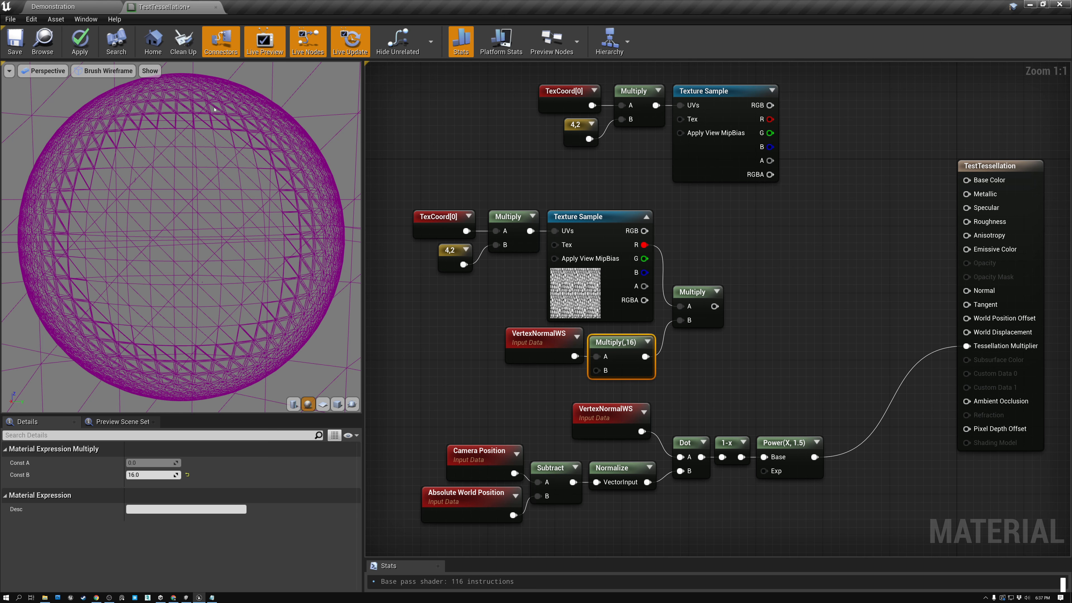
left_click_drag(714, 306, 967, 332)
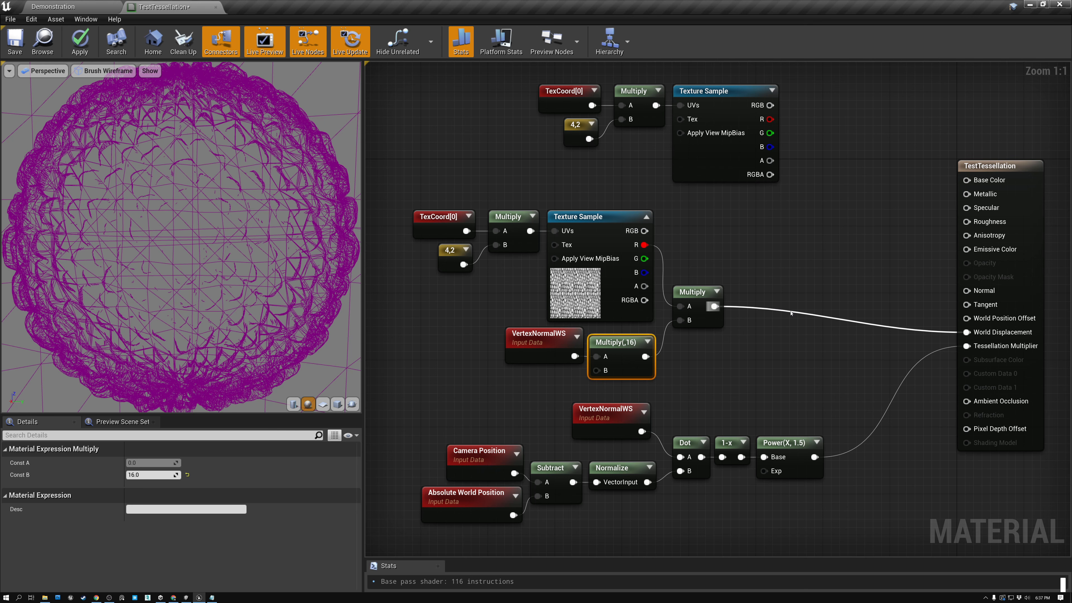
Step: Move the combining Multiply output from World Displacement to Base Color and examine the preview sphere in Unlit mode
left_click(714, 306, "alt")
left_click_drag(713, 306, 966, 179)
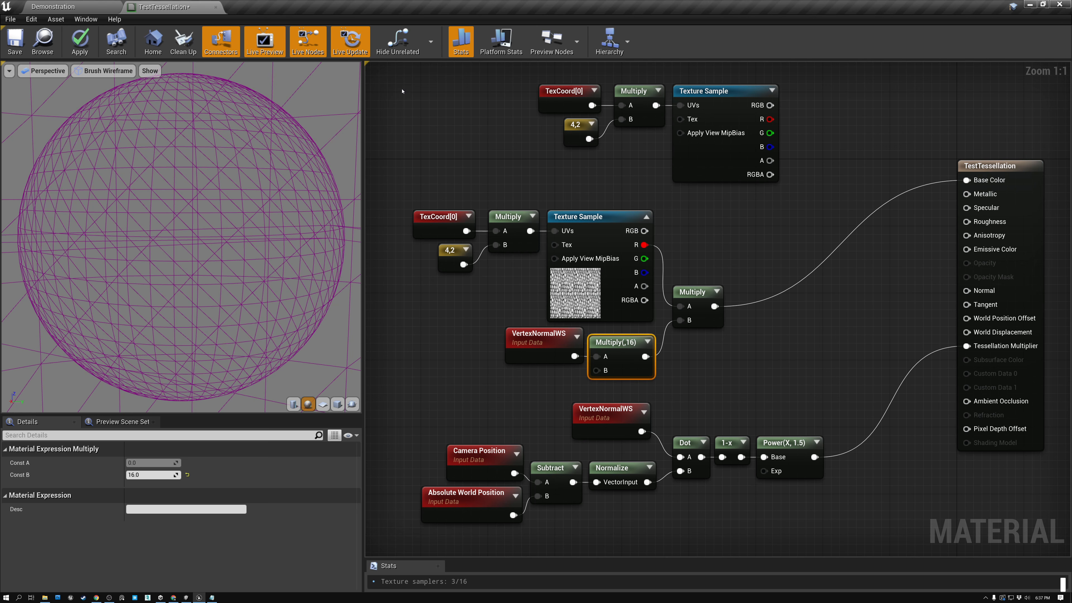
left_click(103, 70)
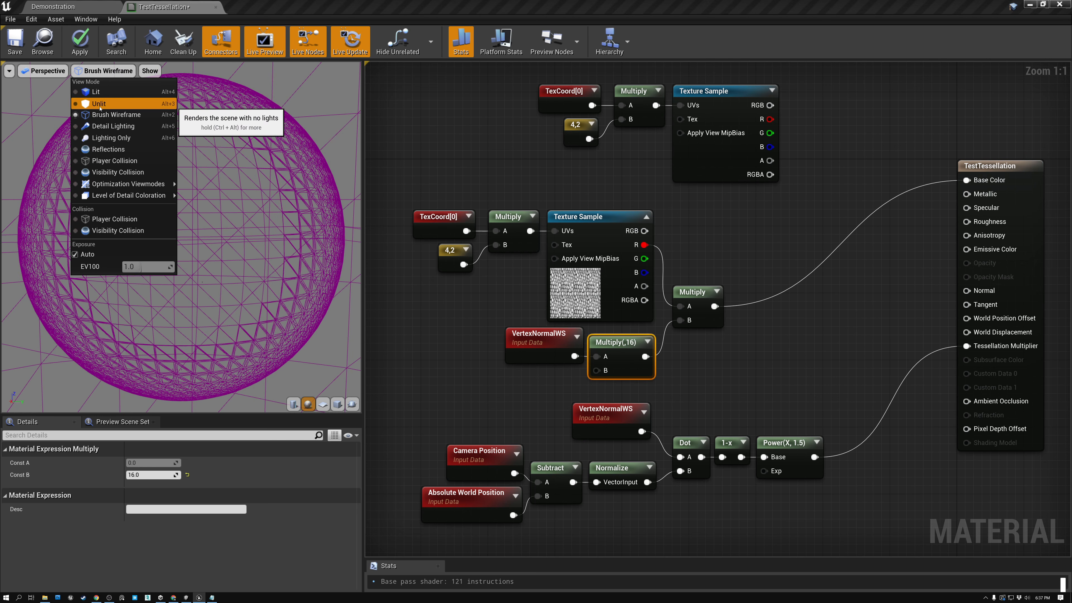
left_click(105, 105)
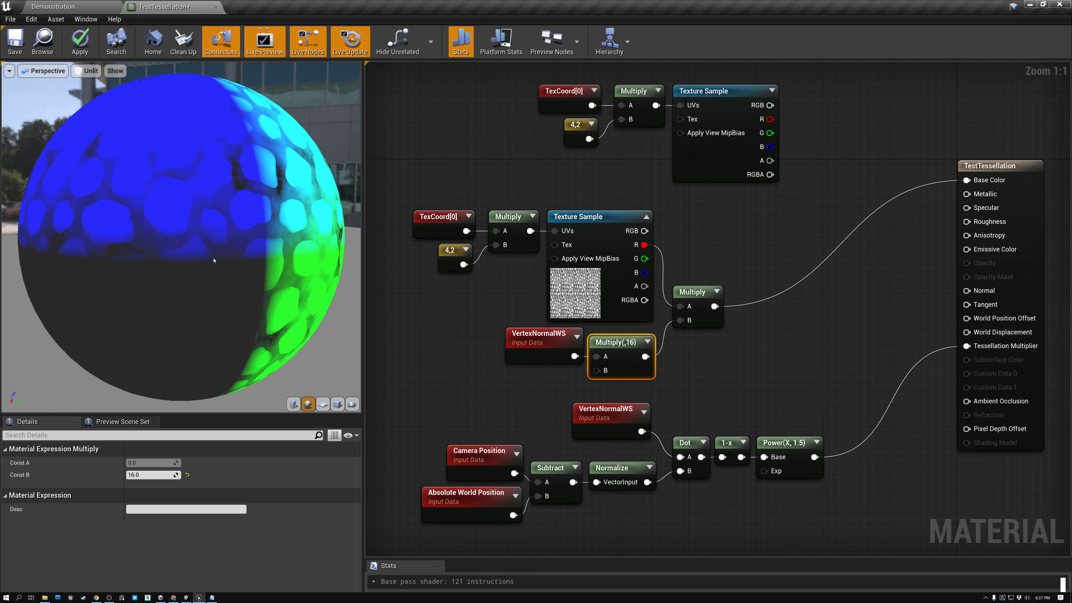
left_click_drag(282, 259, 49, 251)
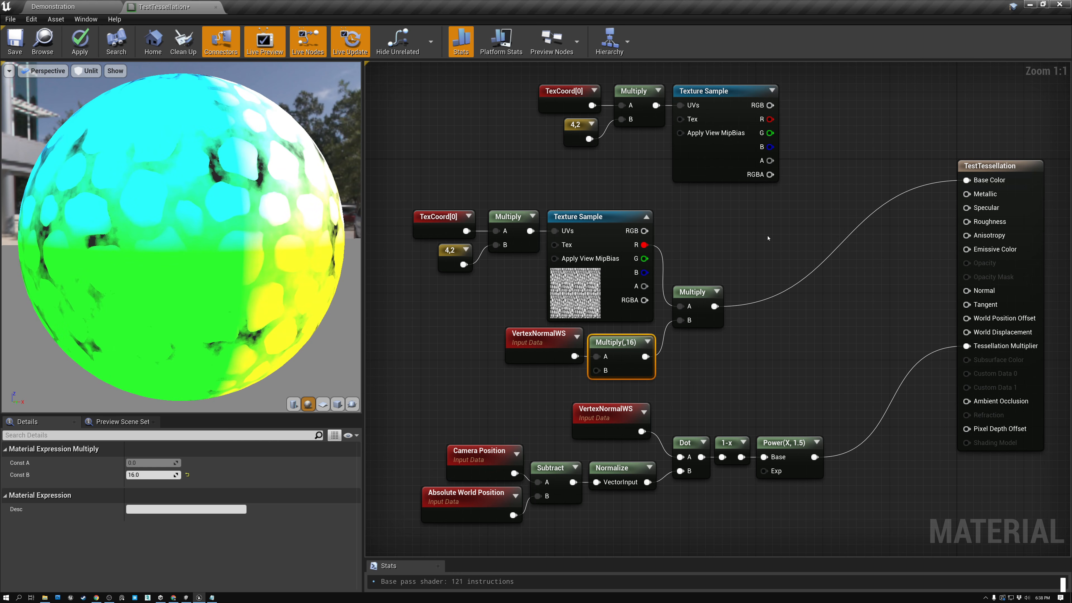
Step: Preview the height texture's R output through Base Color, and restore the combining Multiply's link to World Displacement with Base Color disconnected
left_click_drag(653, 248, 966, 179)
left_click_drag(228, 236, 38, 213)
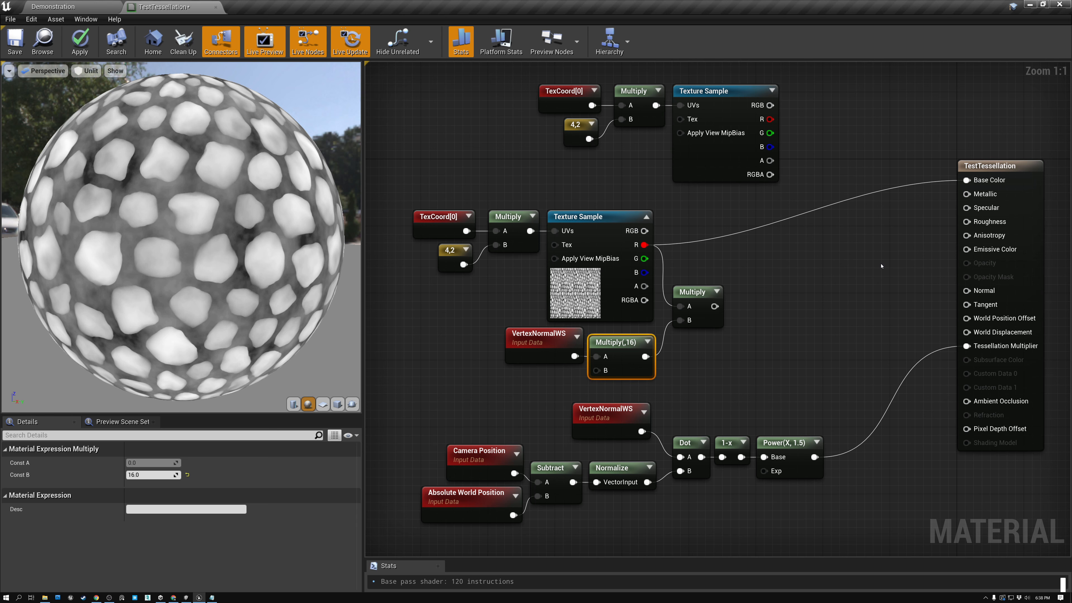
left_click_drag(714, 306, 966, 334)
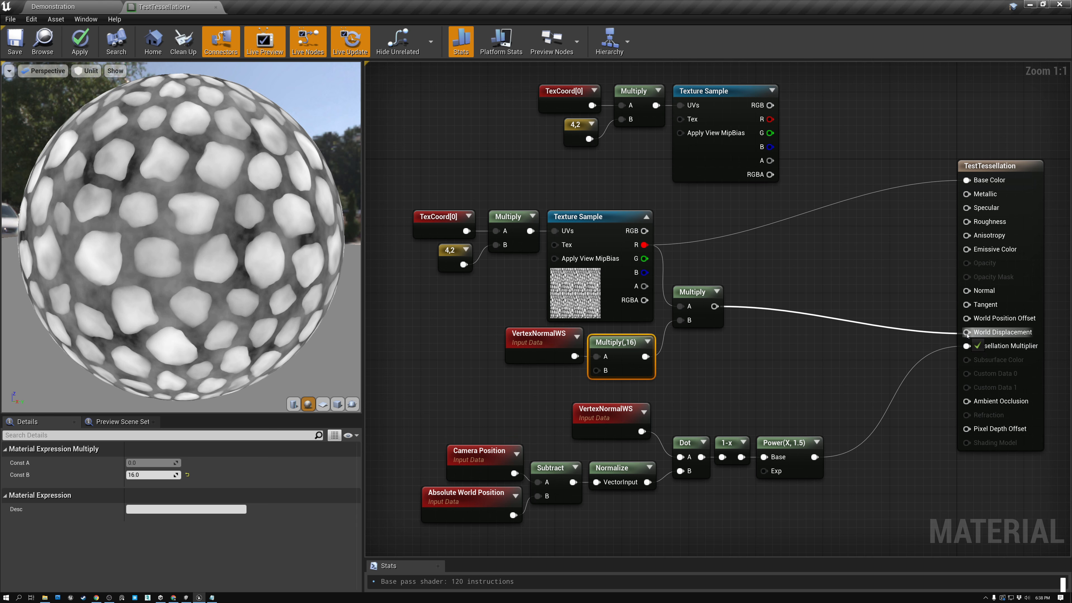
left_click(767, 221, "alt")
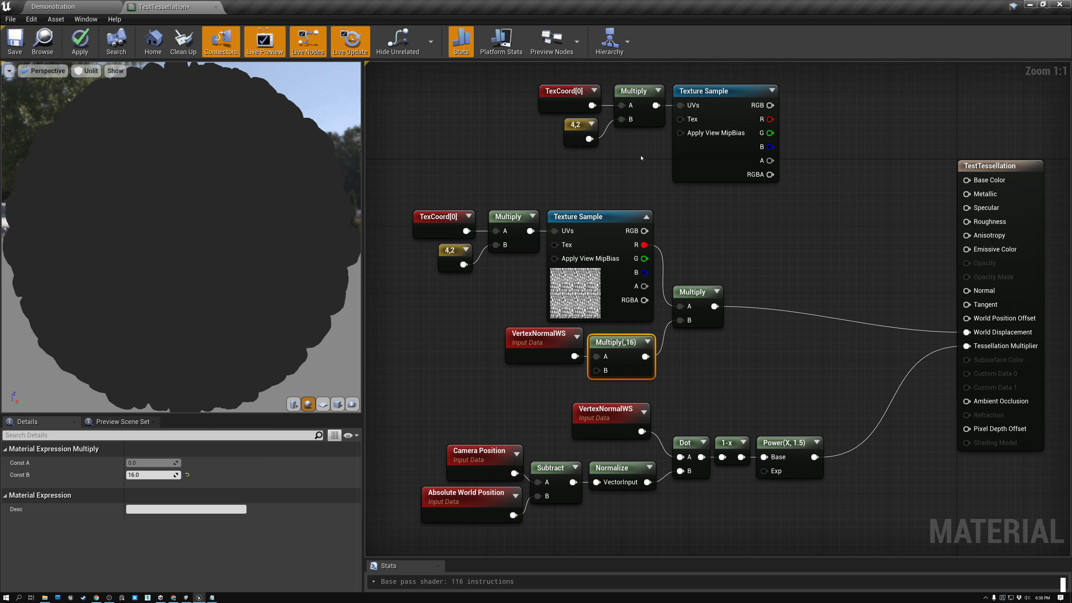
Step: Expand the preview of the normal map Texture Sample, connect its RGB output to Normal, and show the sphere in Lit mode
left_click(772, 91)
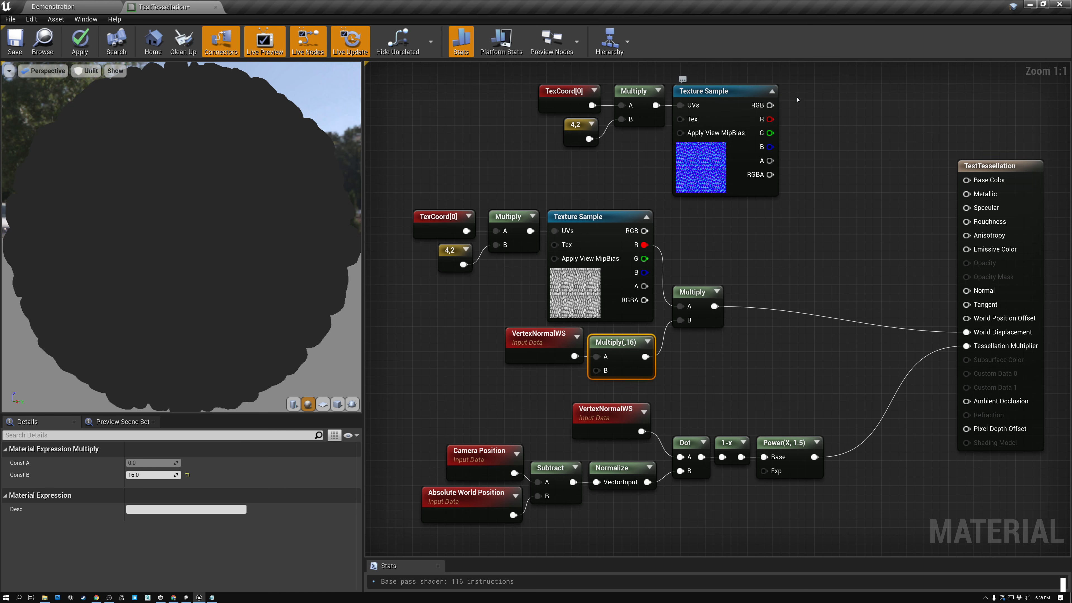
left_click_drag(769, 106, 966, 290)
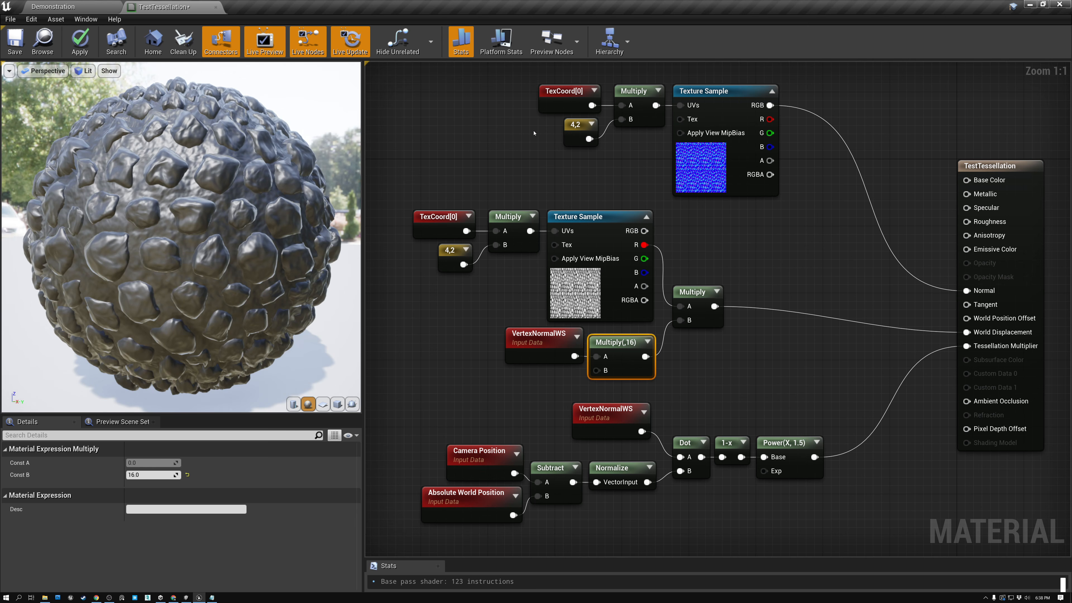
Step: Shift the normal map and displacement node groups slightly up, and select the view-angle tessellation nodes from Camera Position through Power(X, 1.5)
left_click_drag(534, 132, 692, 99)
left_click_drag(721, 176, 721, 168)
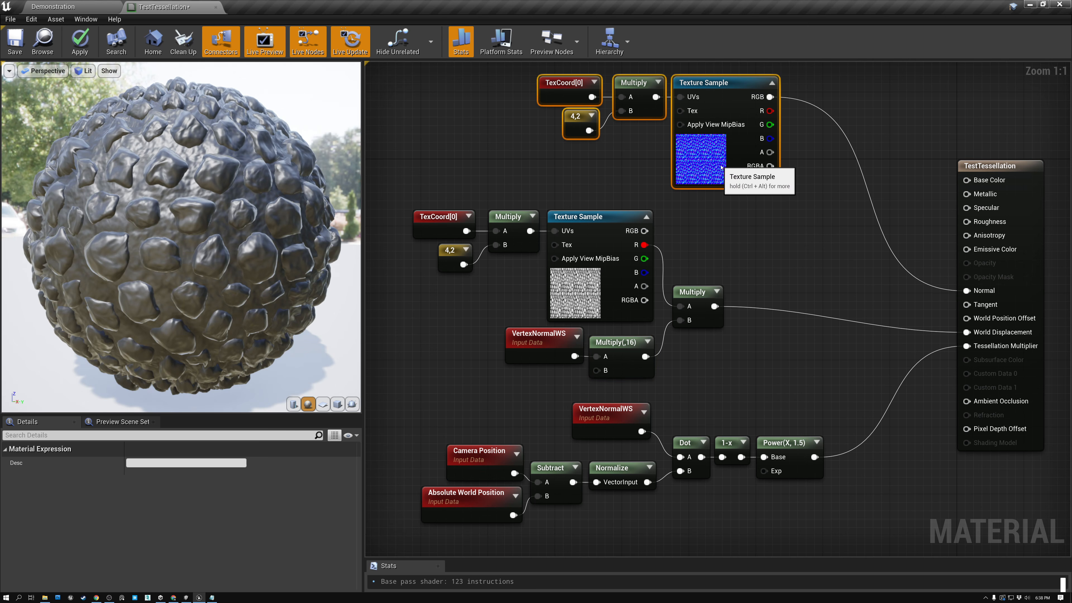
left_click_drag(393, 213, 688, 350)
left_click_drag(674, 311, 674, 303)
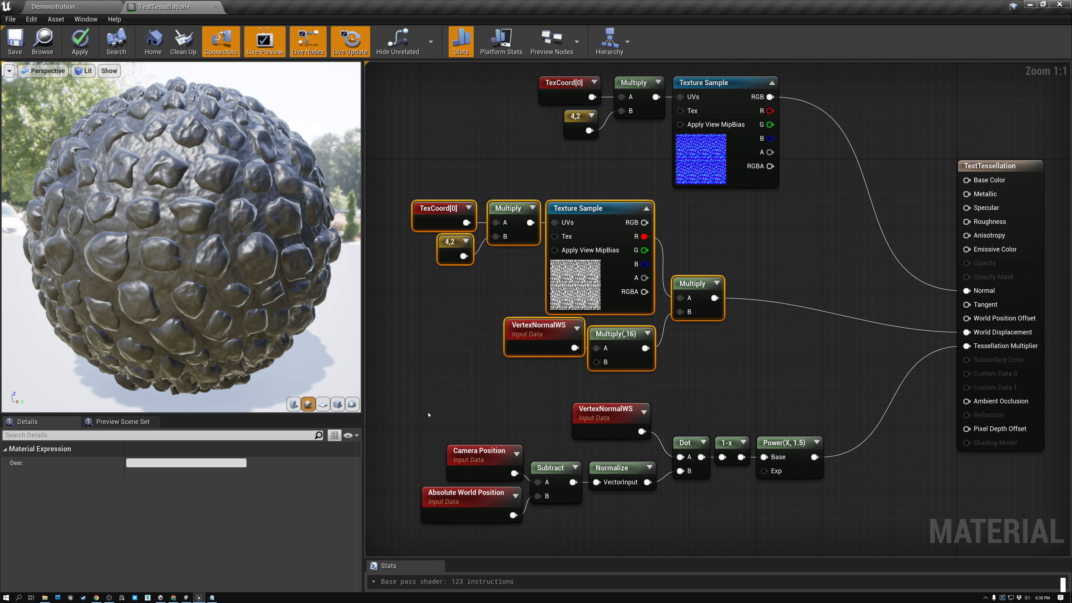
left_click_drag(401, 405, 822, 524)
Step: Examine the displaced sphere from close and far in Lit mode, and compare its mesh density at both distances in Brush Wireframe
left_click_drag(164, 245, 192, 228)
scroll(170, 223, "up", 10)
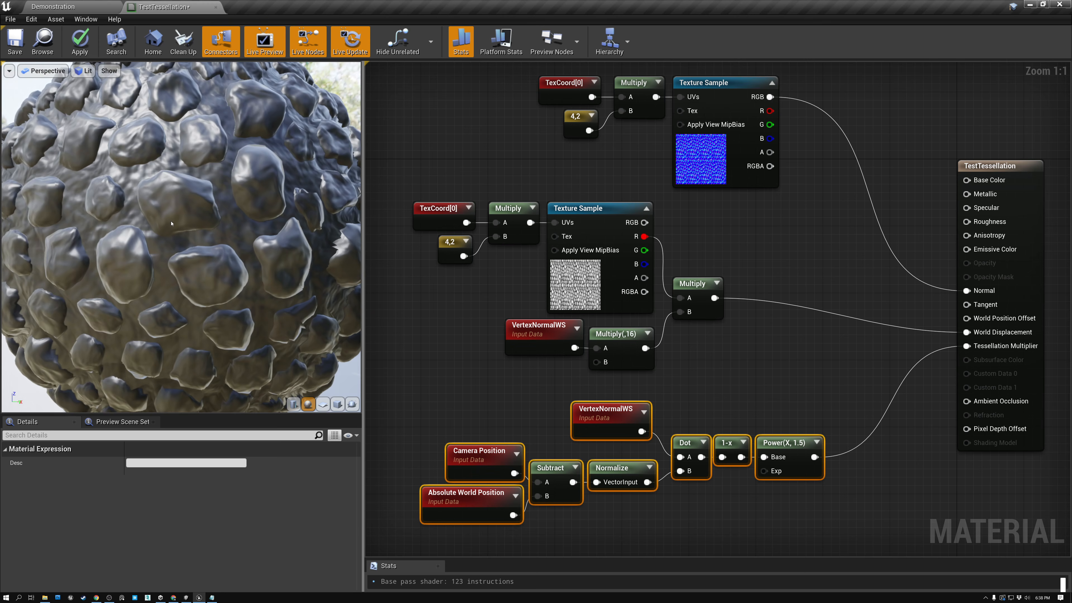
scroll(171, 223, "down", 13)
scroll(171, 223, "down", 10)
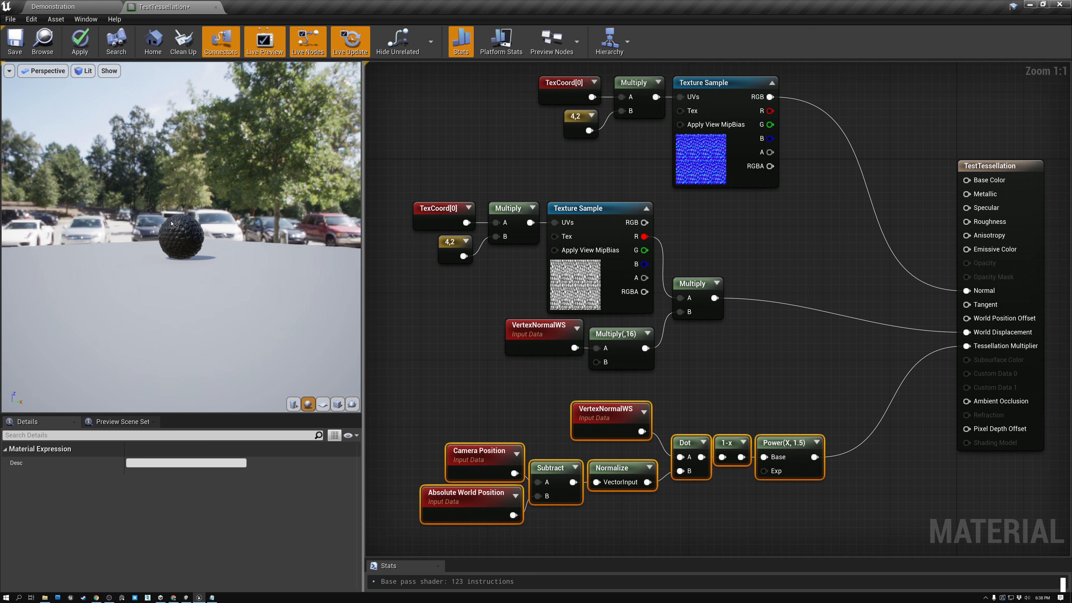
left_click(87, 71)
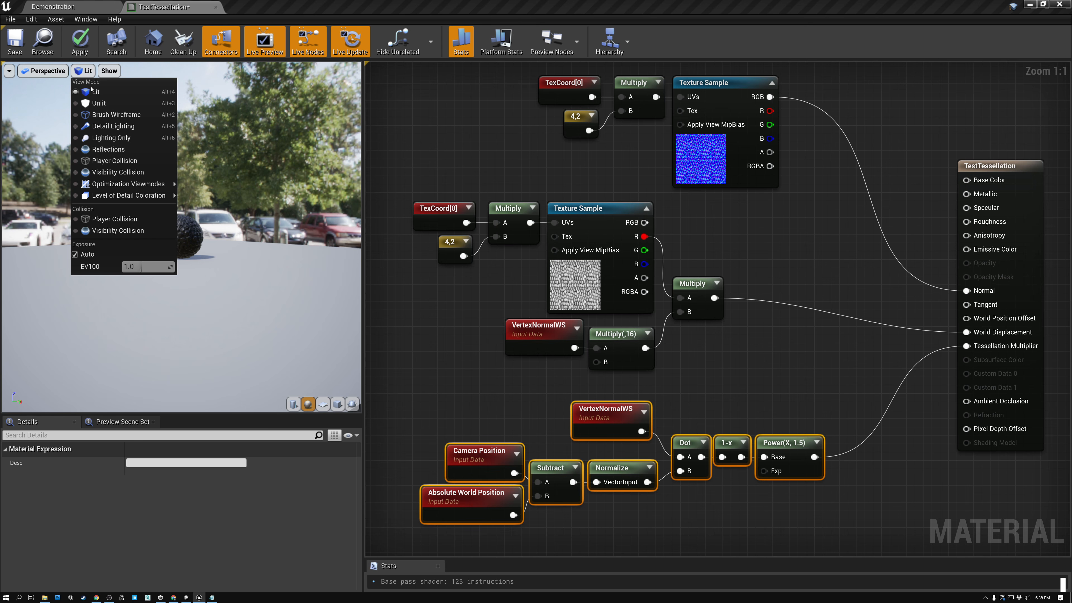
left_click(98, 115)
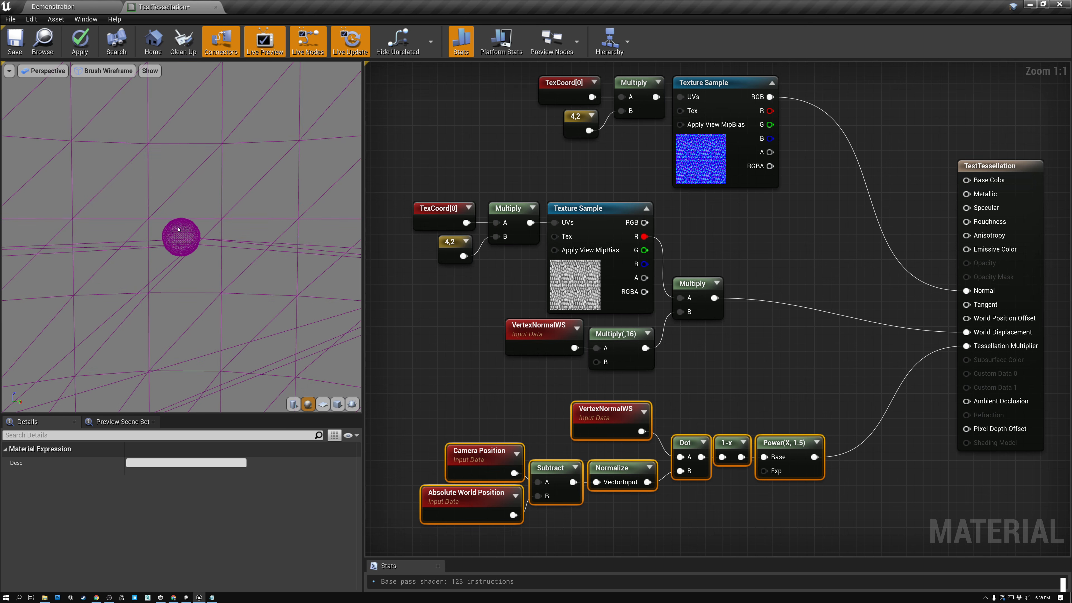
scroll(179, 230, "up", 10)
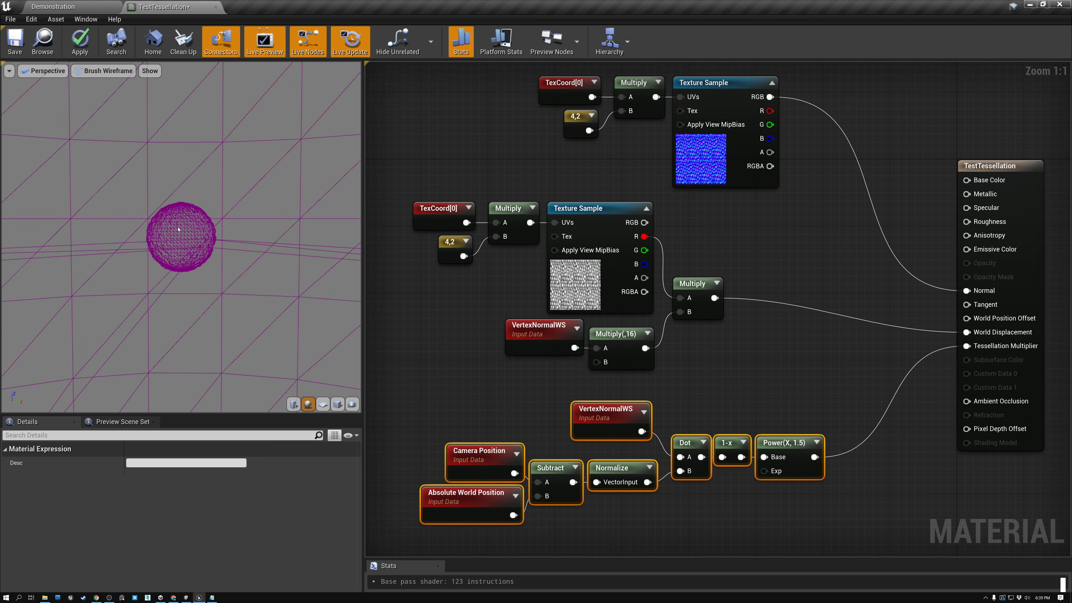
scroll(179, 229, "up", 5)
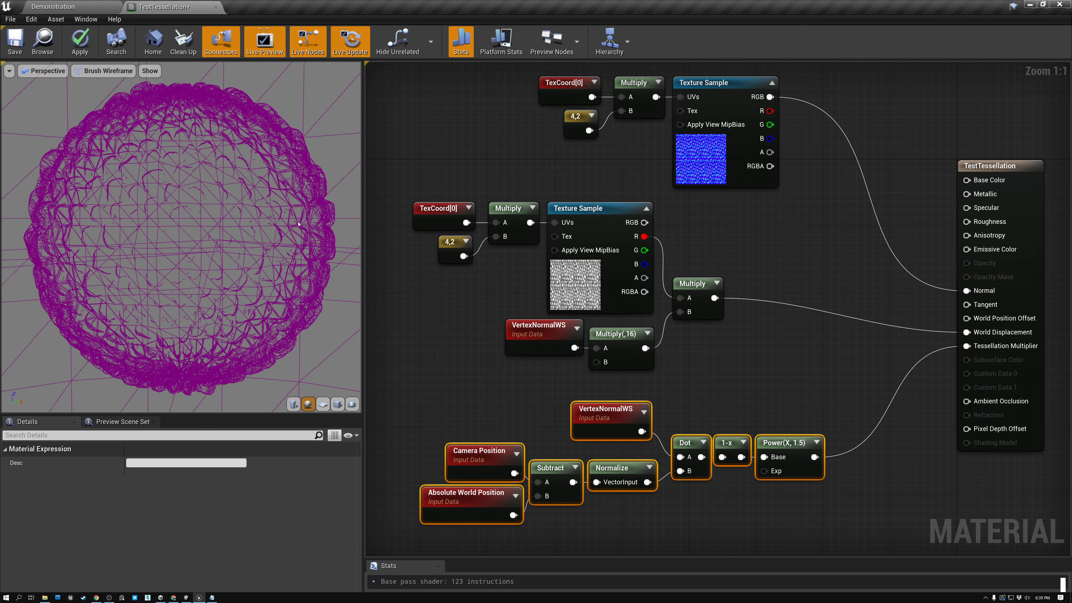
left_click_drag(245, 210, 240, 209)
Step: Return the preview to Lit mode, examine the stones from several distances and angles, and inspect the height Texture Sample's settings
left_click(103, 71)
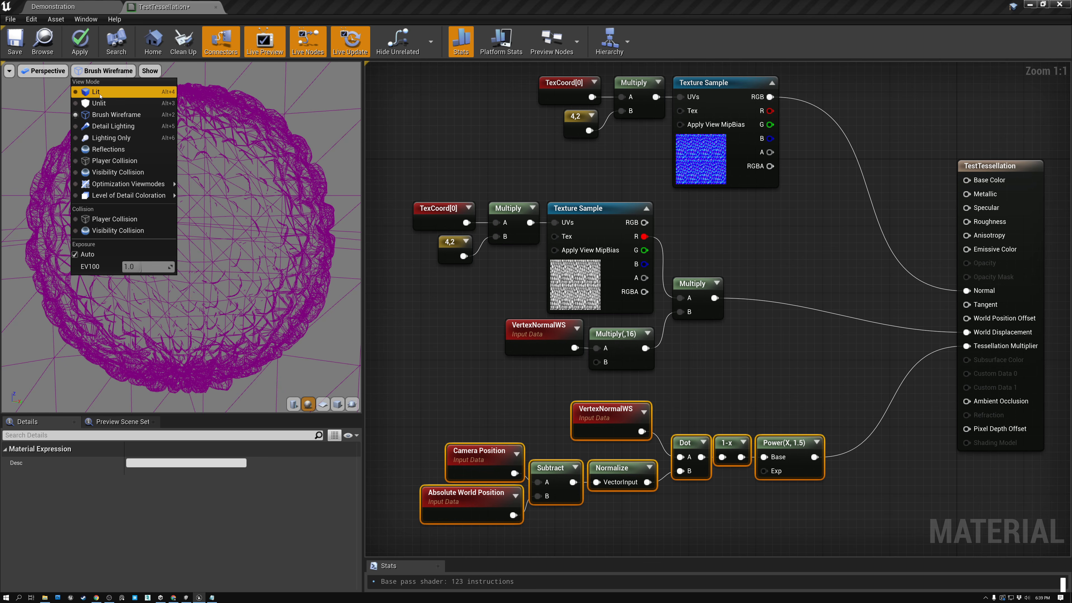
left_click(101, 93)
left_click_drag(193, 226, 165, 217)
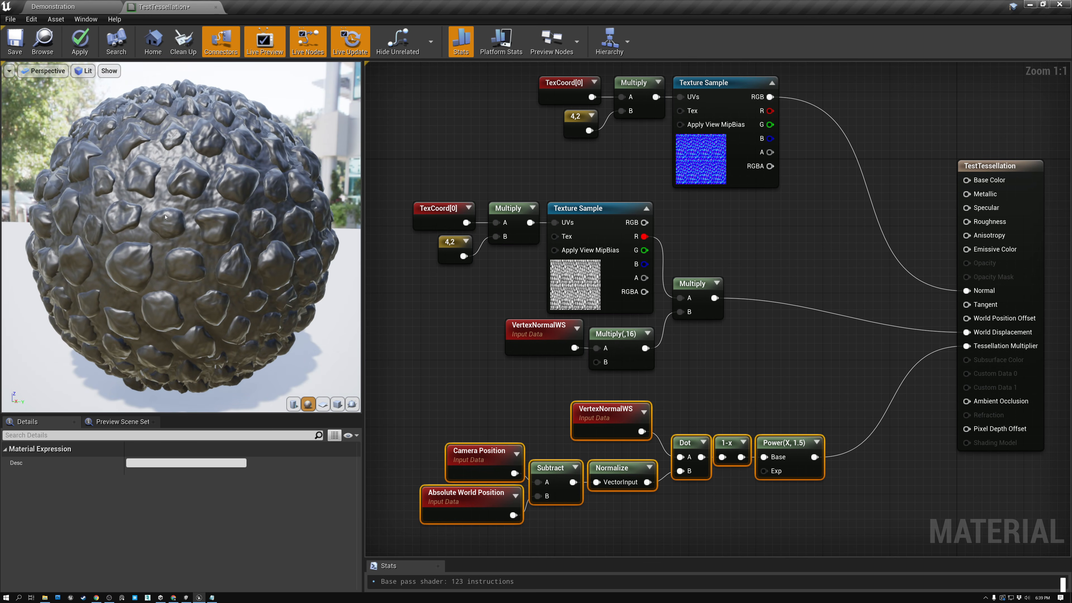
scroll(165, 217, "up", 5)
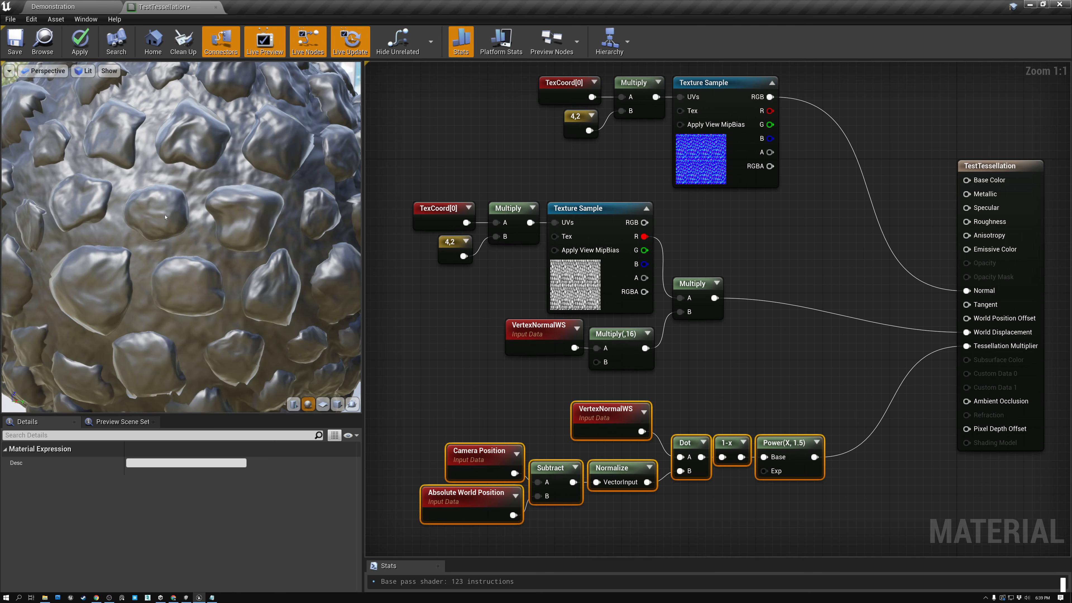
scroll(165, 217, "down", 5)
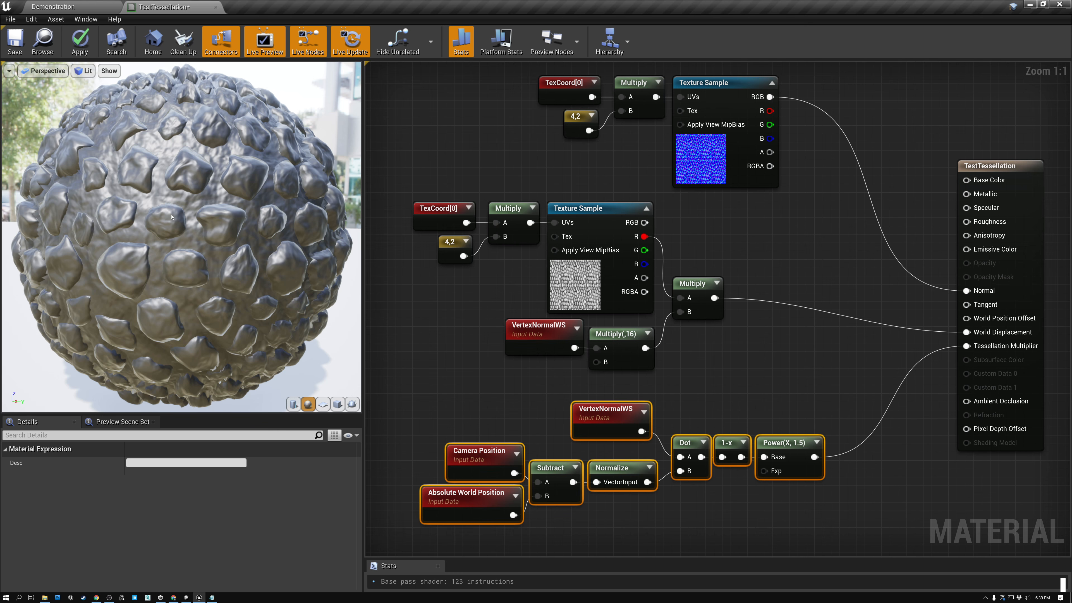
left_click(573, 286)
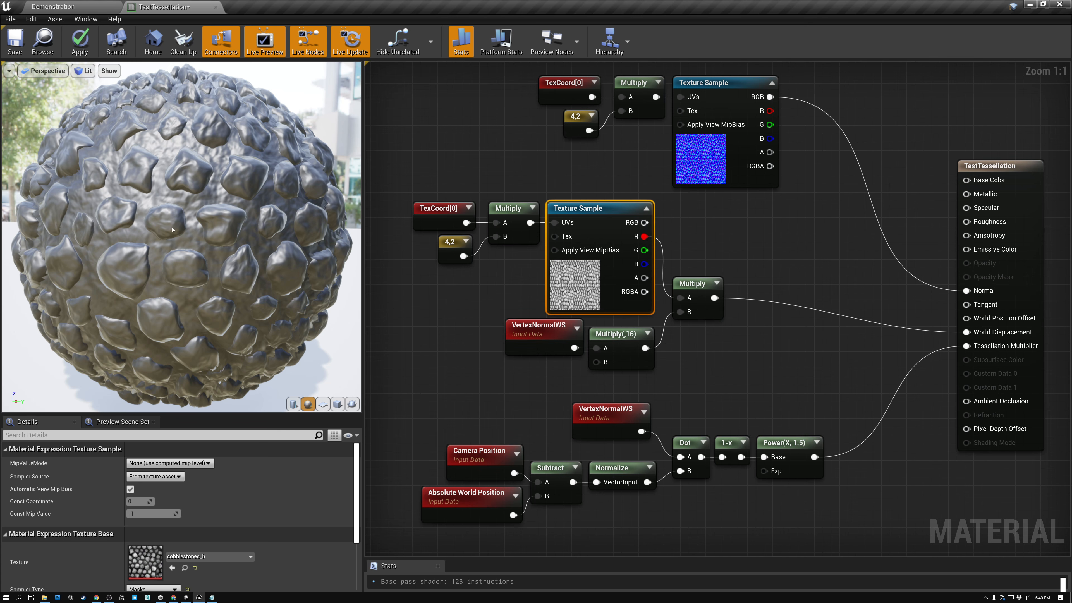
scroll(173, 229, "down", 3)
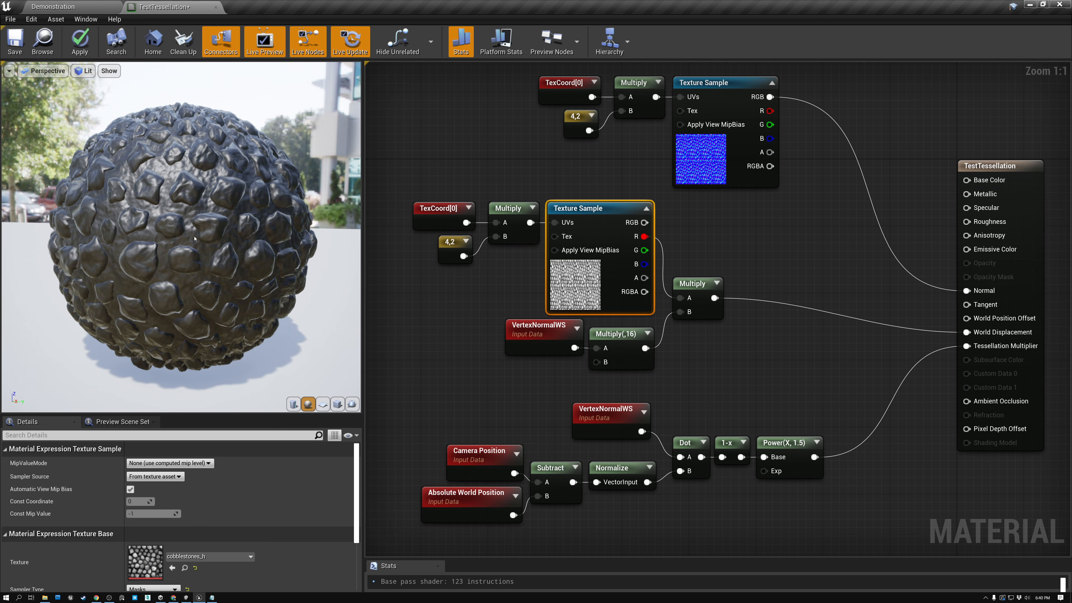
mouse_move(172, 229)
left_mouse_down()
mouse_move(89, 239)
mouse_move(177, 232)
left_mouse_up()
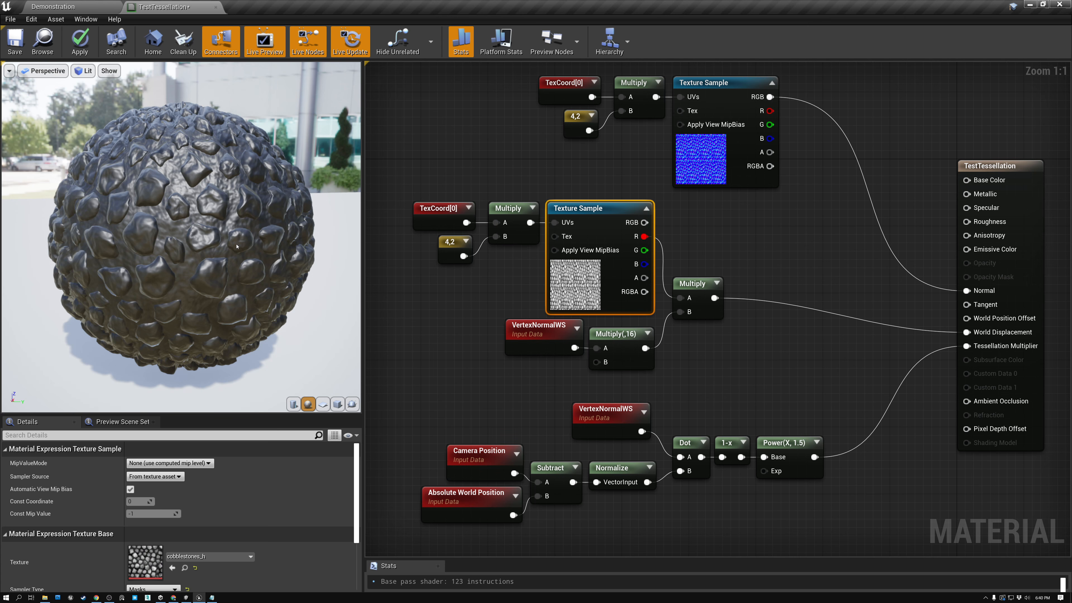
Step: Select the whole displacement node group, including its VertexNormalWS and Multiply nodes, and shift it slightly farther from the material output
left_click_drag(388, 202, 681, 363)
left_click_drag(691, 287, 675, 287)
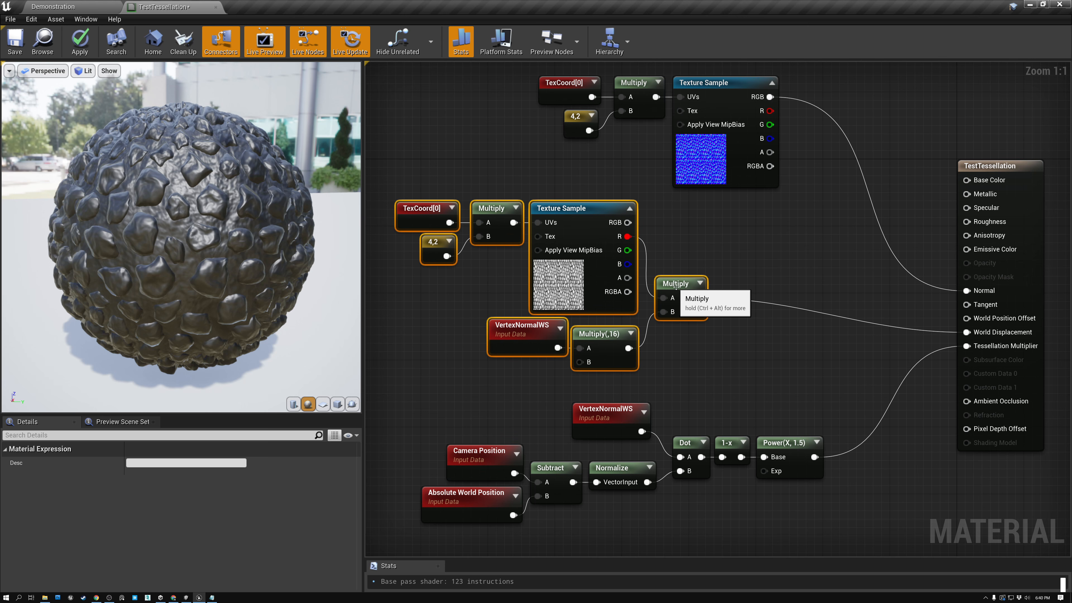